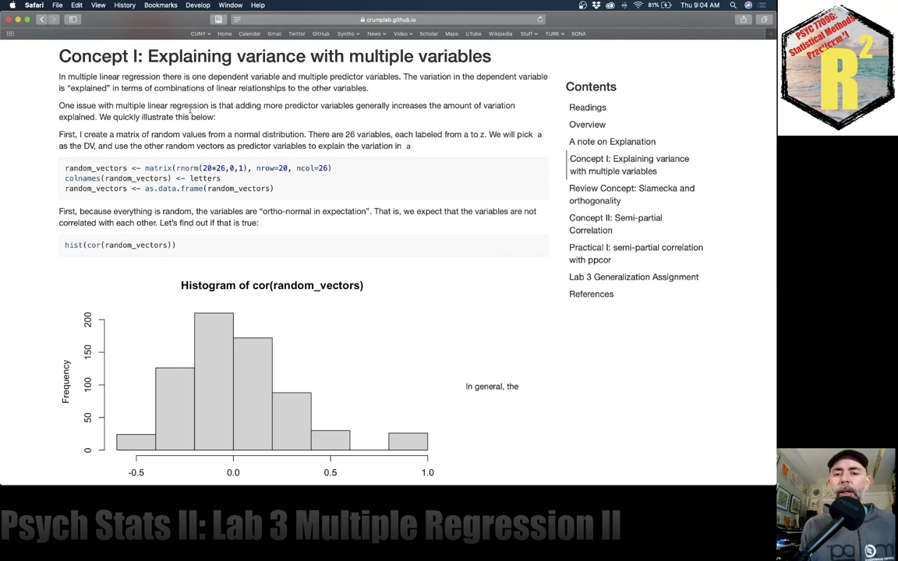
- Highlight the statement that adding more predictor variables generally increases the amount of variation explained
{"action": "left_click_drag", "start_coordinate": [58, 106], "coordinate": [98, 117]}
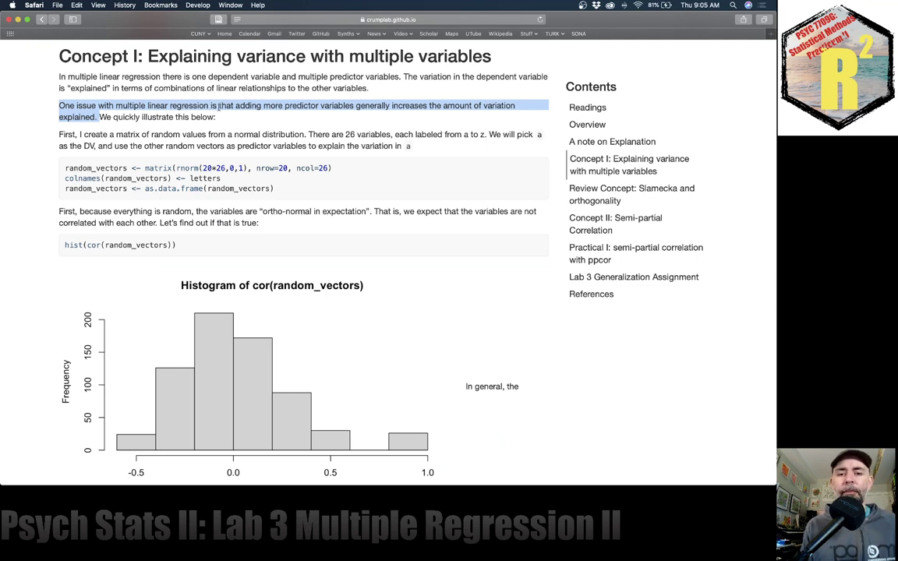
{"action": "left_click_drag", "start_coordinate": [265, 105], "coordinate": [99, 117]}
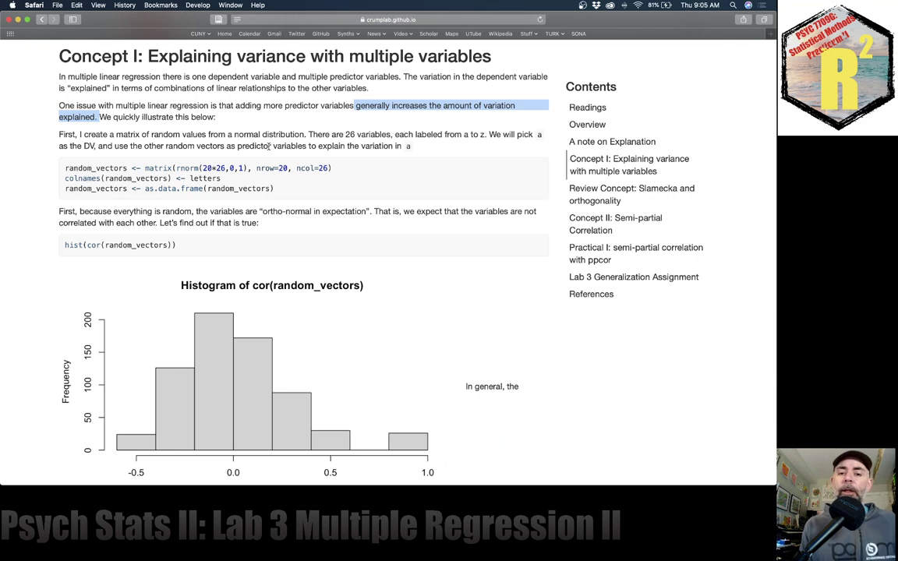
{"action": "left_click", "coordinate": [268, 145]}
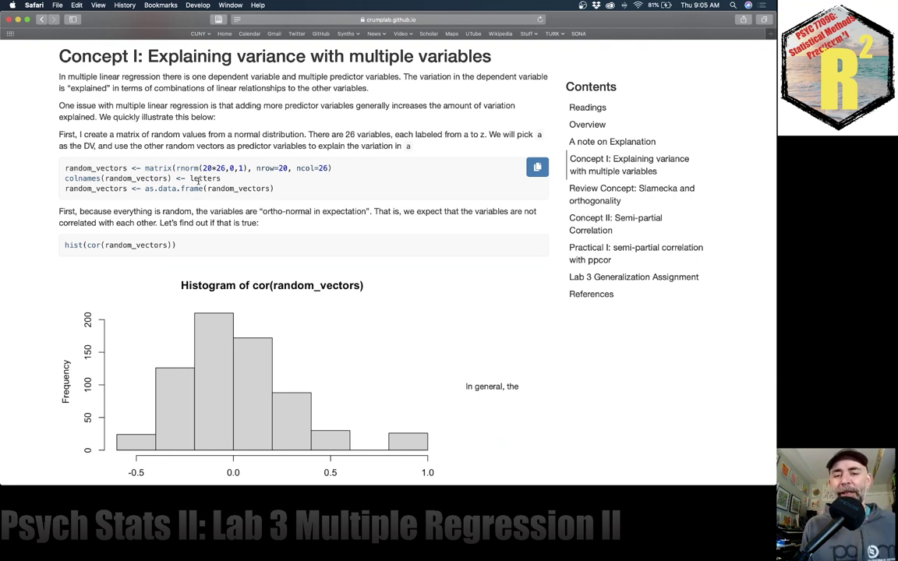
- Switch to RStudio, run only rnorm(20*26,0,1) from the random_vectors matrix line, and look through its output
{"action": "mouse_move", "coordinate": [1, 287]}
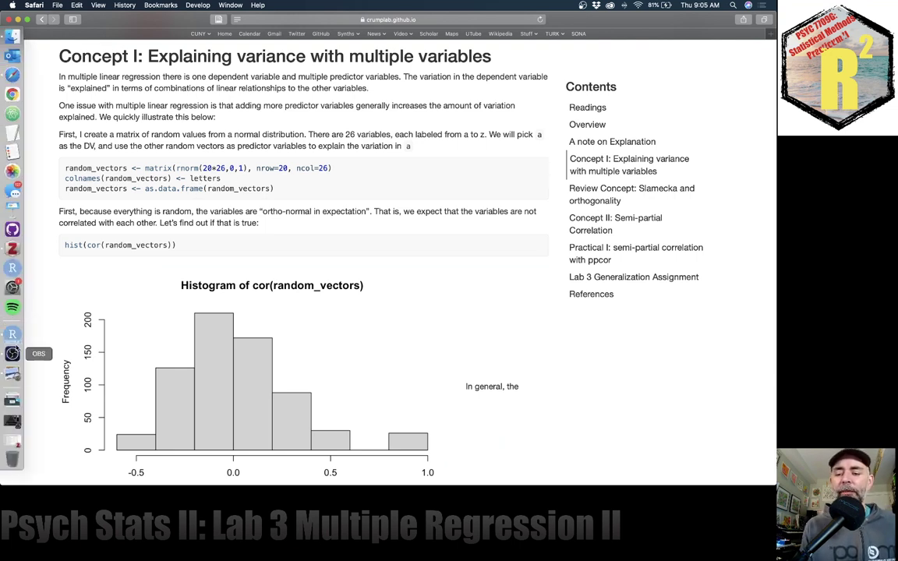
{"action": "left_click", "coordinate": [12, 337]}
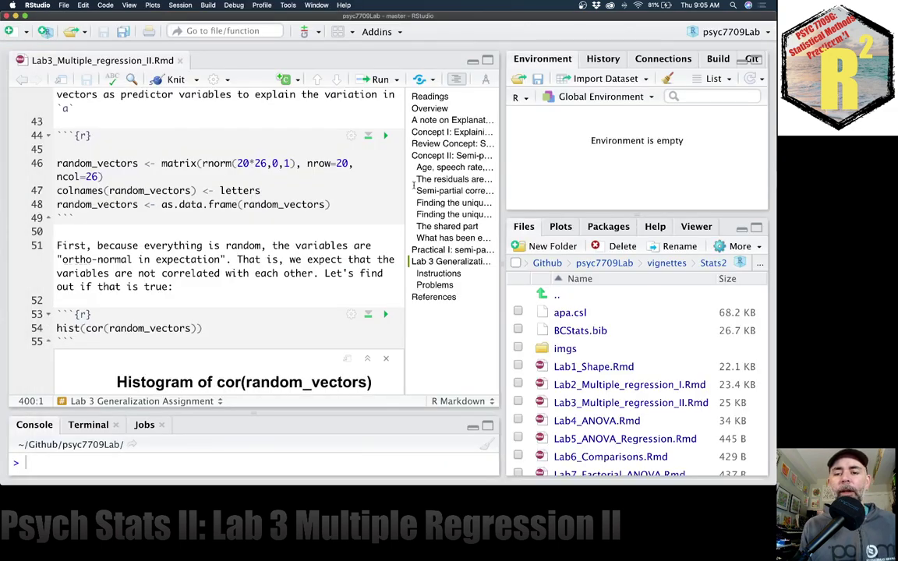
{"action": "key", "text": "super+alt+f"}
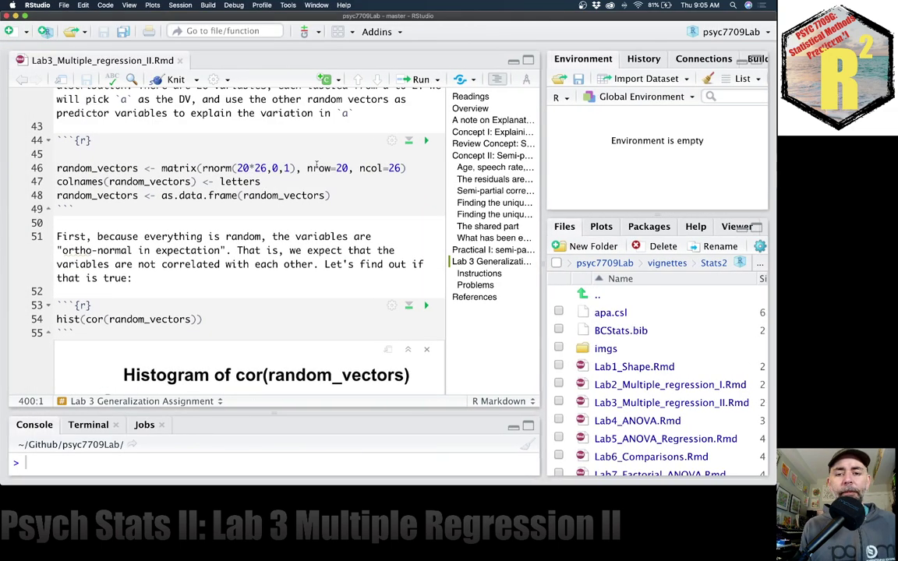
{"action": "scroll", "coordinate": [316, 166], "scroll_direction": "up", "scroll_amount": 1}
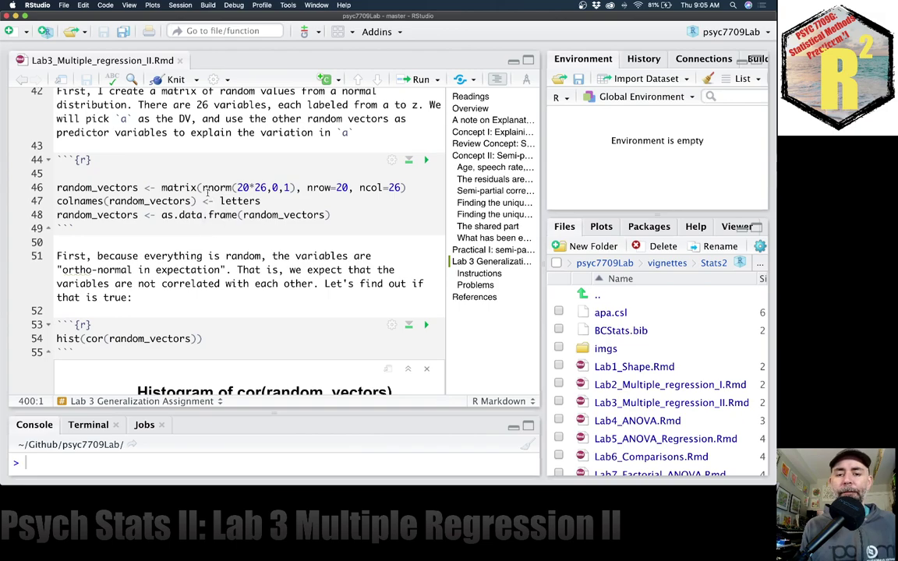
{"action": "left_click_drag", "start_coordinate": [202, 187], "coordinate": [297, 187]}
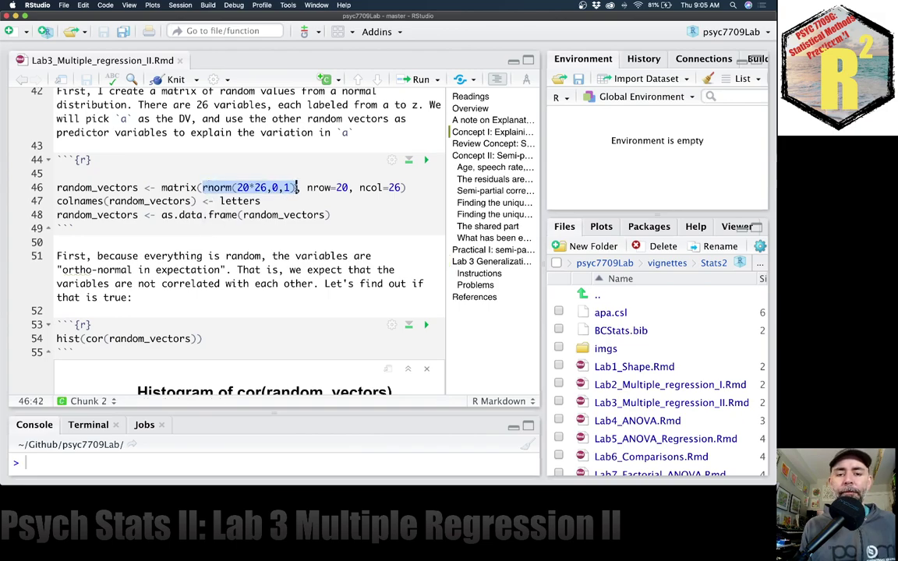
{"action": "key", "text": "super+Return"}
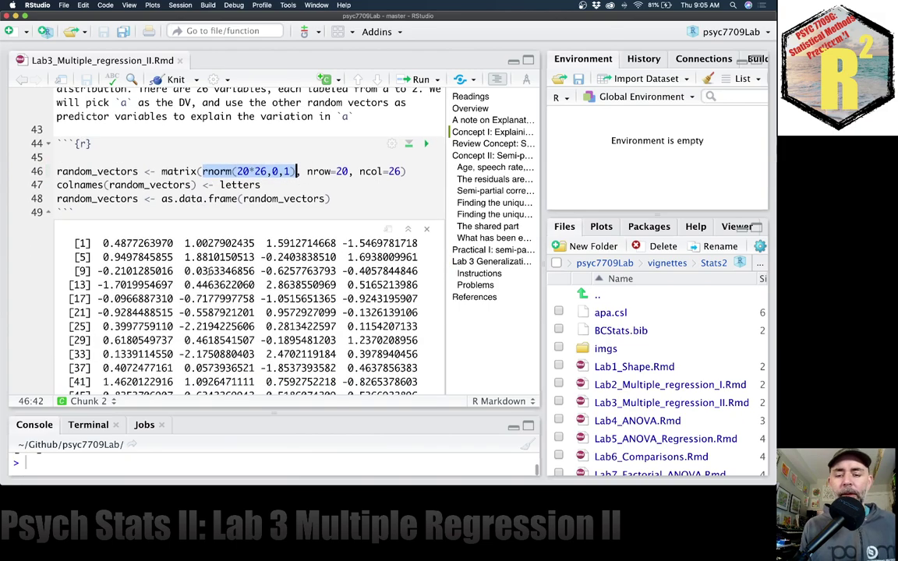
{"action": "scroll", "coordinate": [210, 271], "scroll_direction": "down", "scroll_amount": 10}
{"action": "scroll", "coordinate": [210, 272], "scroll_direction": "up", "scroll_amount": 15}
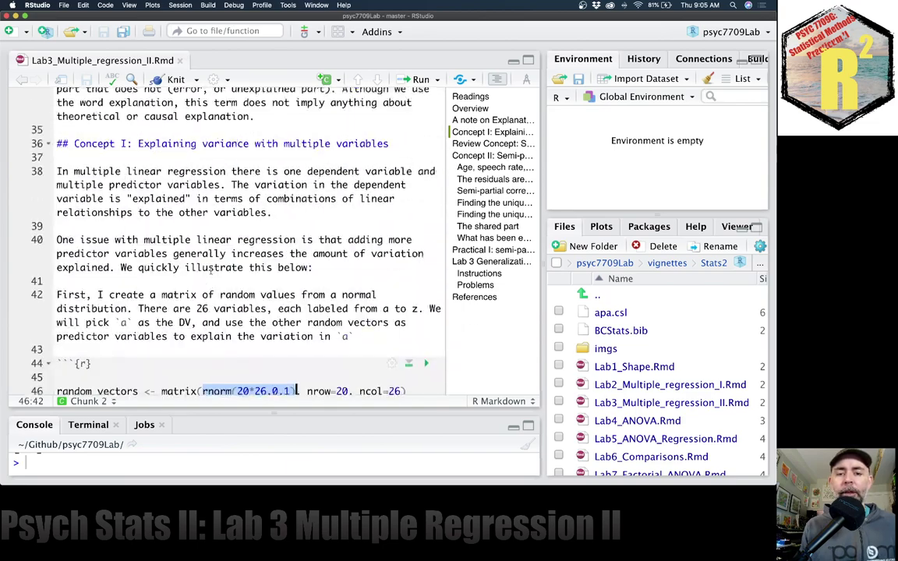
- Run the full line that creates the random_vectors matrix with 20 rows and 26 columns
{"action": "scroll", "coordinate": [210, 271], "scroll_direction": "down", "scroll_amount": 1}
{"action": "left_click", "coordinate": [413, 177]}
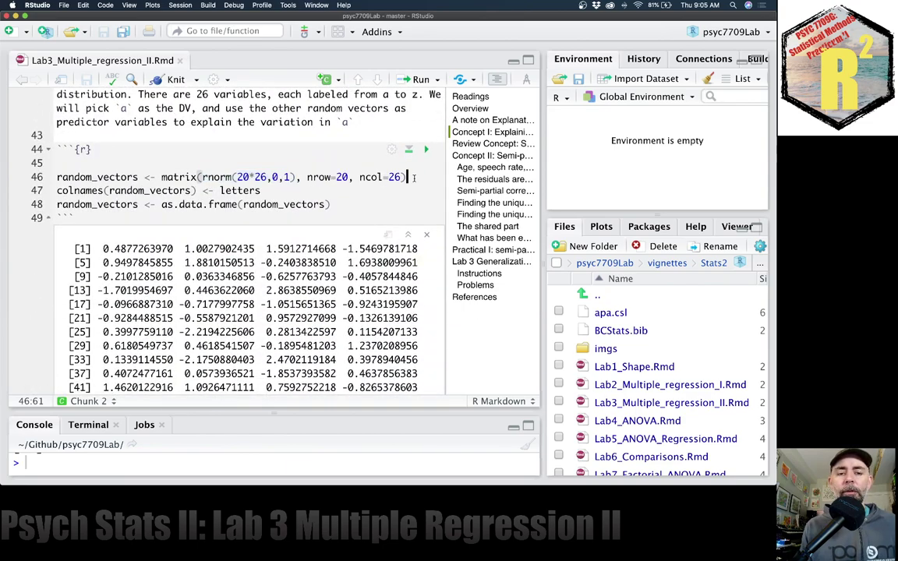
{"action": "key", "text": "super+Return"}
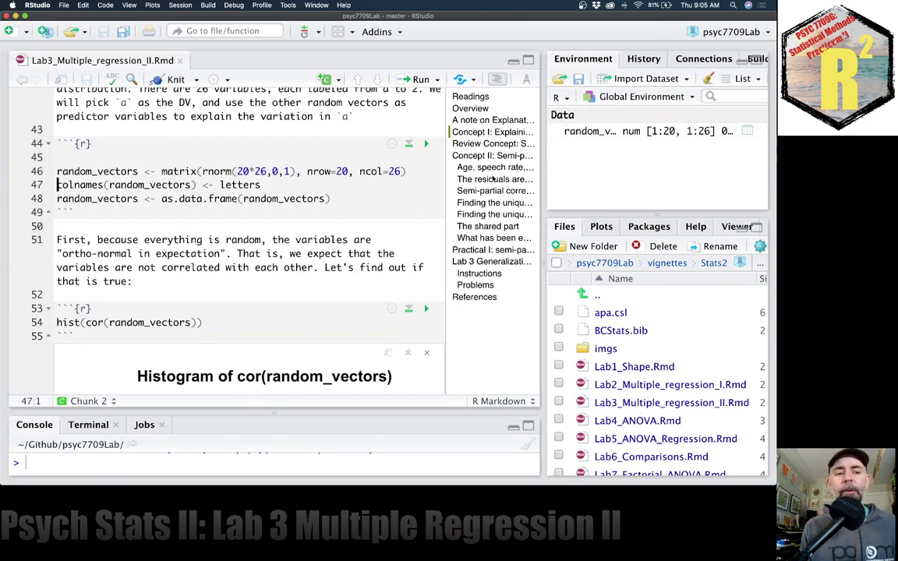
- Open random_vectors in the data viewer and examine its rows and all columns from V1 to V26
{"action": "left_click", "coordinate": [594, 135]}
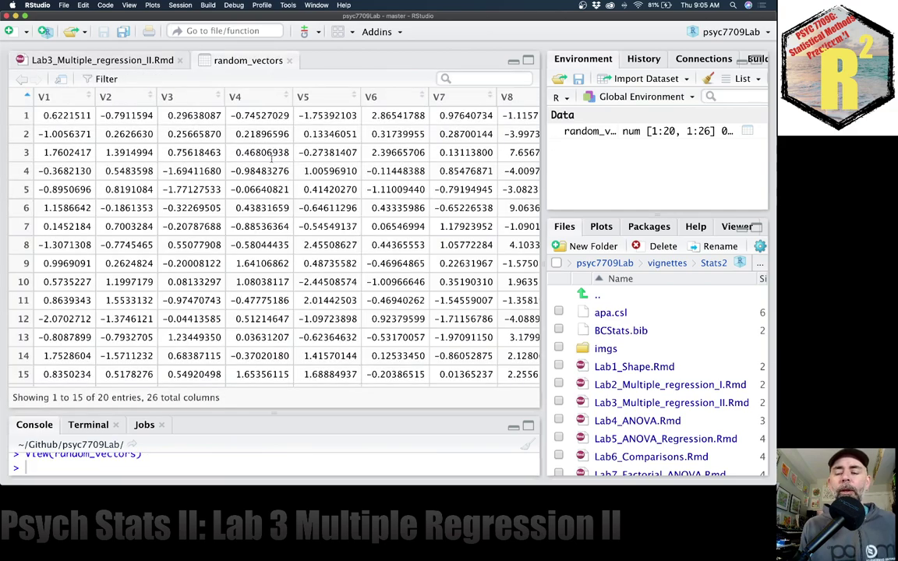
{"action": "scroll", "coordinate": [193, 136], "scroll_direction": "down", "scroll_amount": 3}
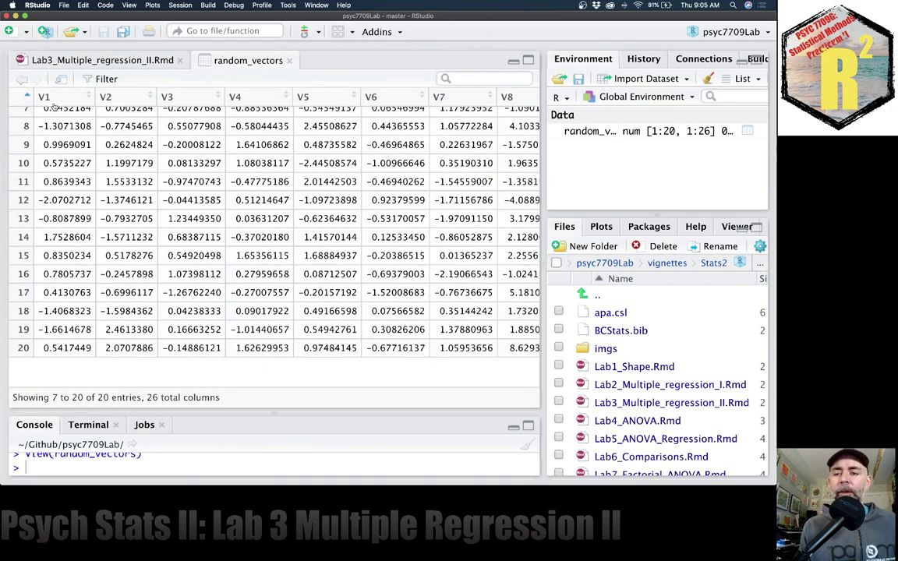
{"action": "scroll", "coordinate": [189, 127], "scroll_direction": "right", "scroll_amount": 3}
{"action": "scroll", "coordinate": [197, 144], "scroll_direction": "right", "scroll_amount": 10}
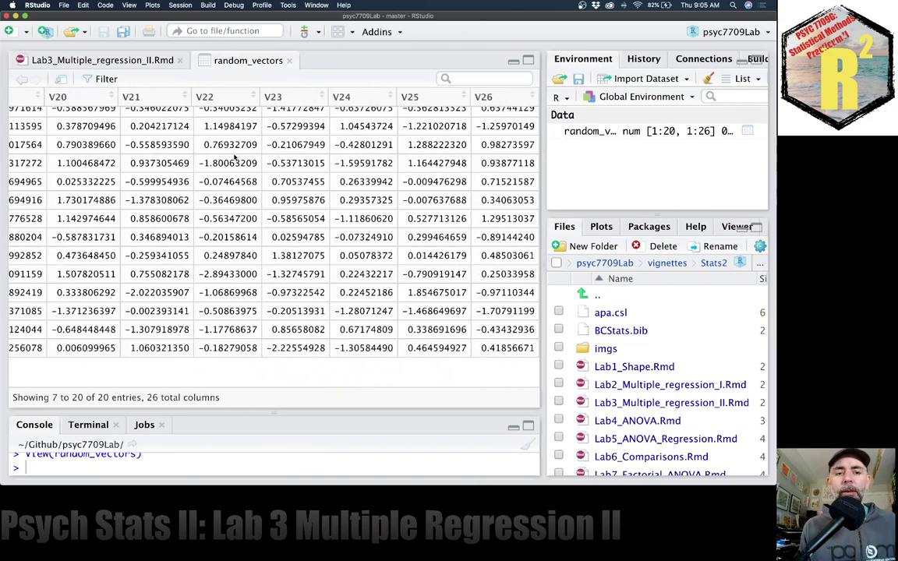
{"action": "scroll", "coordinate": [262, 174], "scroll_direction": "left", "scroll_amount": 2}
{"action": "scroll", "coordinate": [262, 174], "scroll_direction": "left", "scroll_amount": 8}
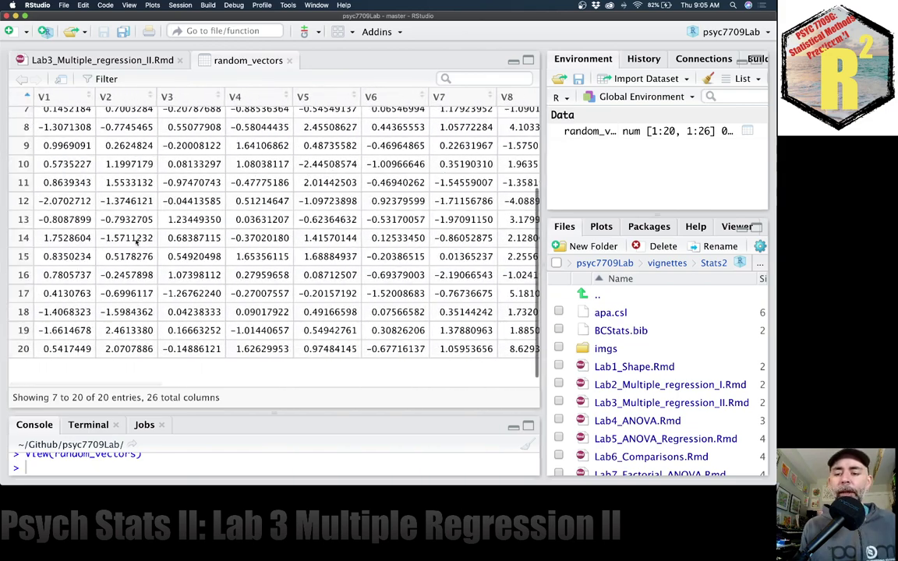
{"action": "scroll", "coordinate": [69, 312], "scroll_direction": "up", "scroll_amount": 3}
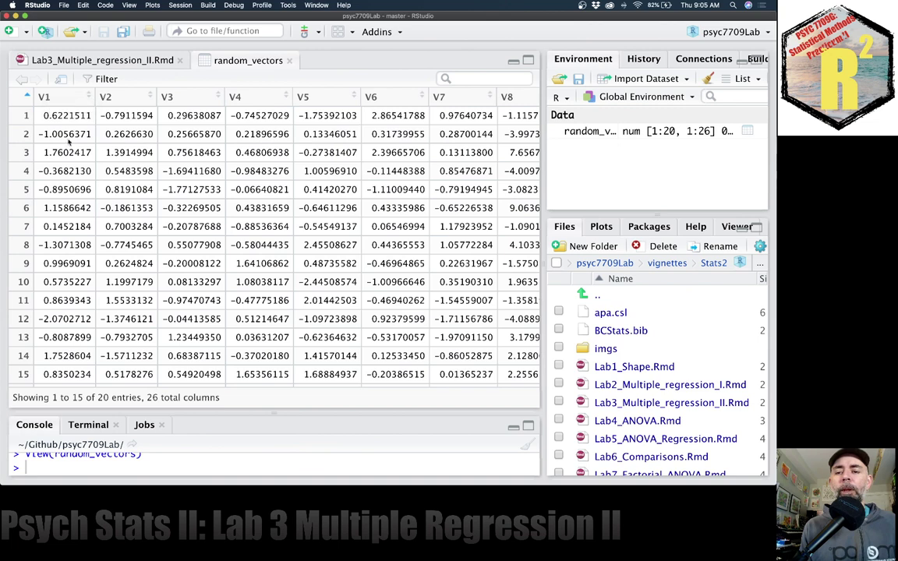
- Run the colnames line to name the random_vectors columns with letters, and check the headers in the data viewer
{"action": "left_click", "coordinate": [115, 62]}
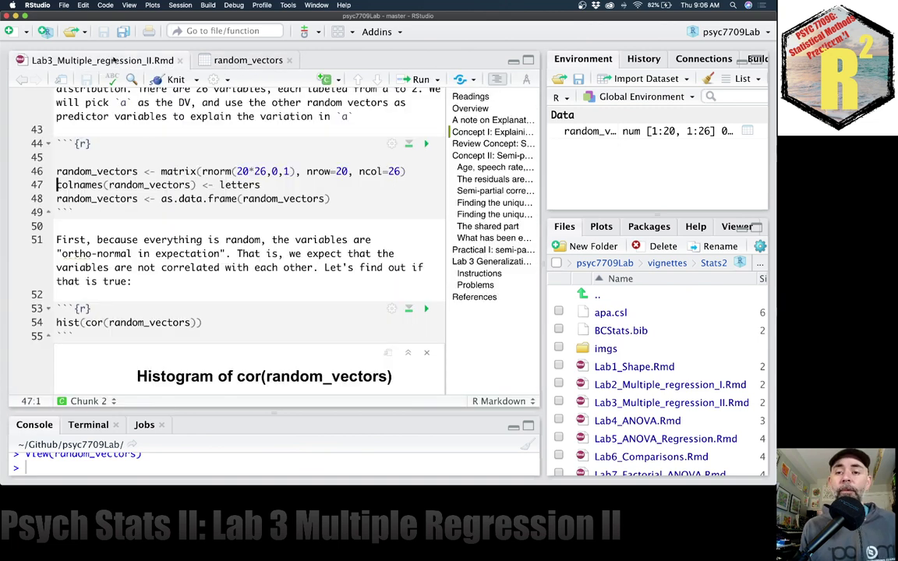
{"action": "left_click", "coordinate": [271, 184]}
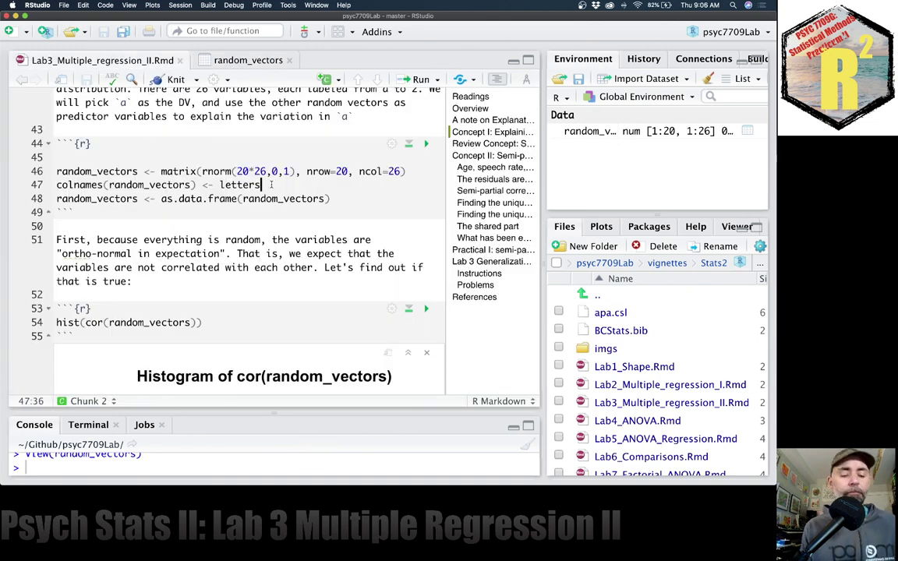
{"action": "key", "text": "super+Return"}
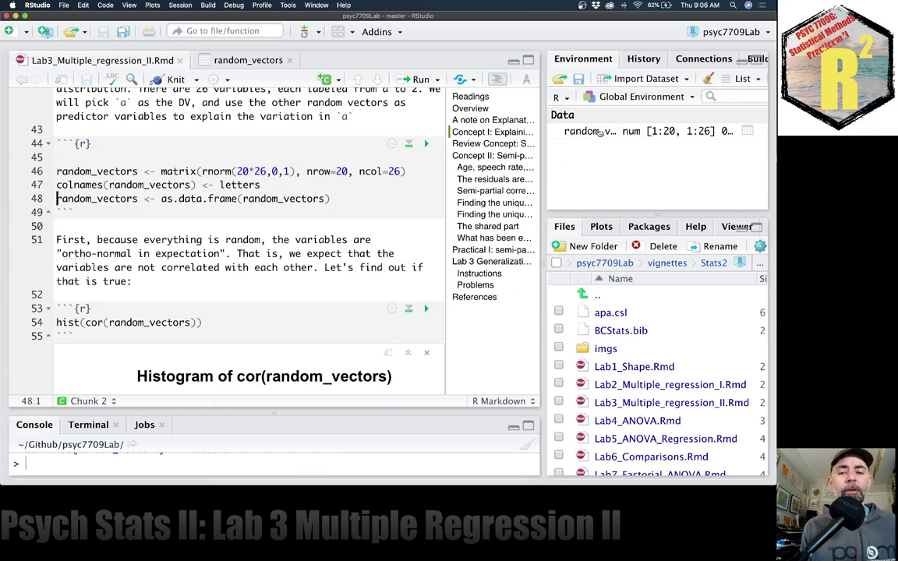
{"action": "scroll", "coordinate": [119, 119], "scroll_direction": "right", "scroll_amount": 15}
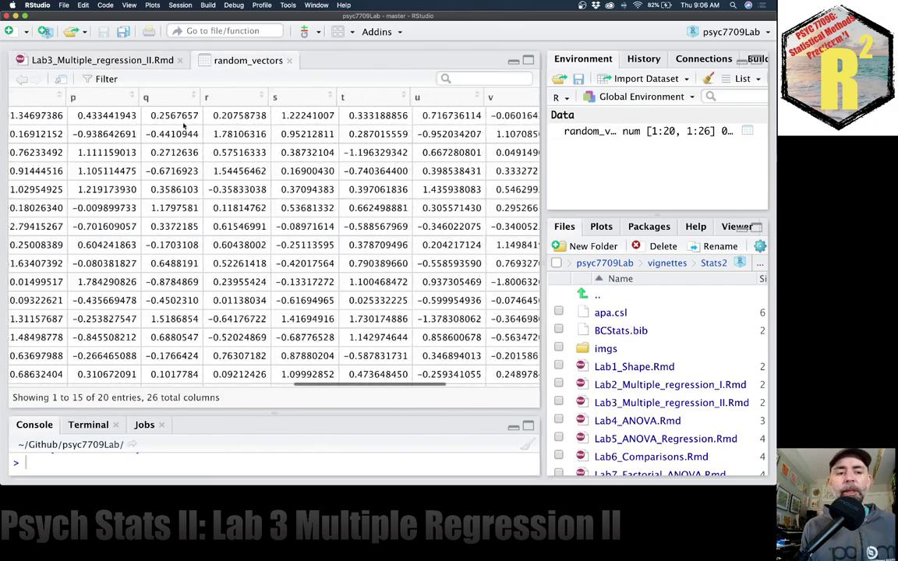
{"action": "scroll", "coordinate": [241, 142], "scroll_direction": "left", "scroll_amount": 15}
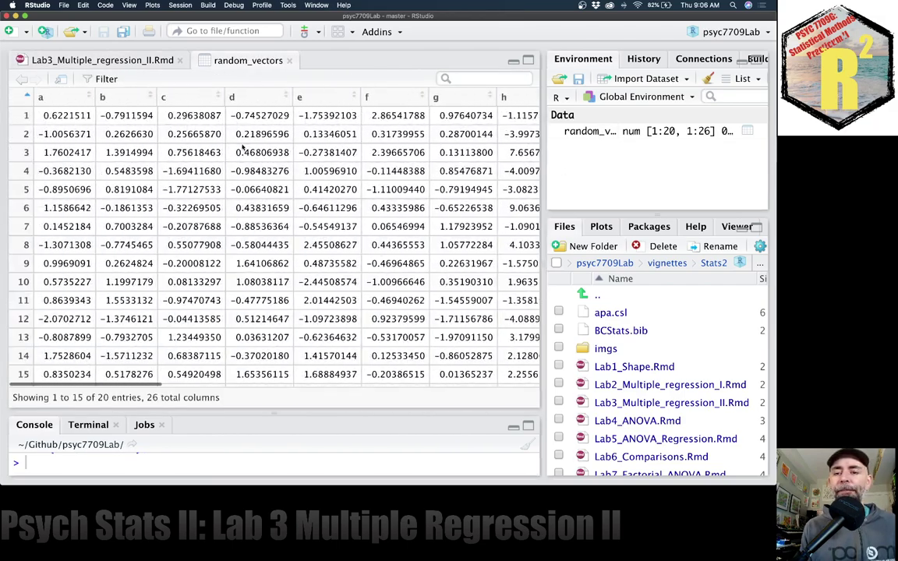
- Run the as.data.frame line to convert random_vectors to a data frame, and view the converted table
{"action": "left_click", "coordinate": [81, 60]}
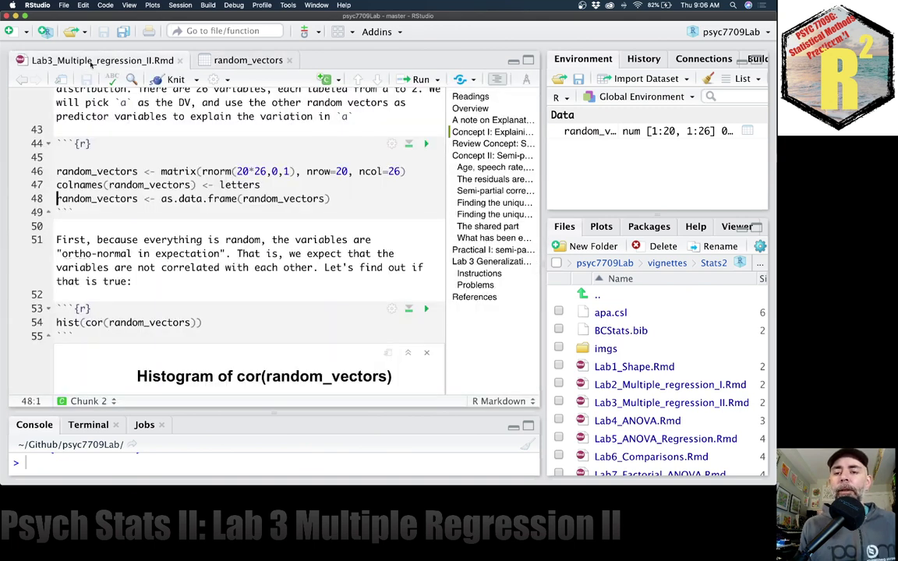
{"action": "left_click", "coordinate": [341, 199]}
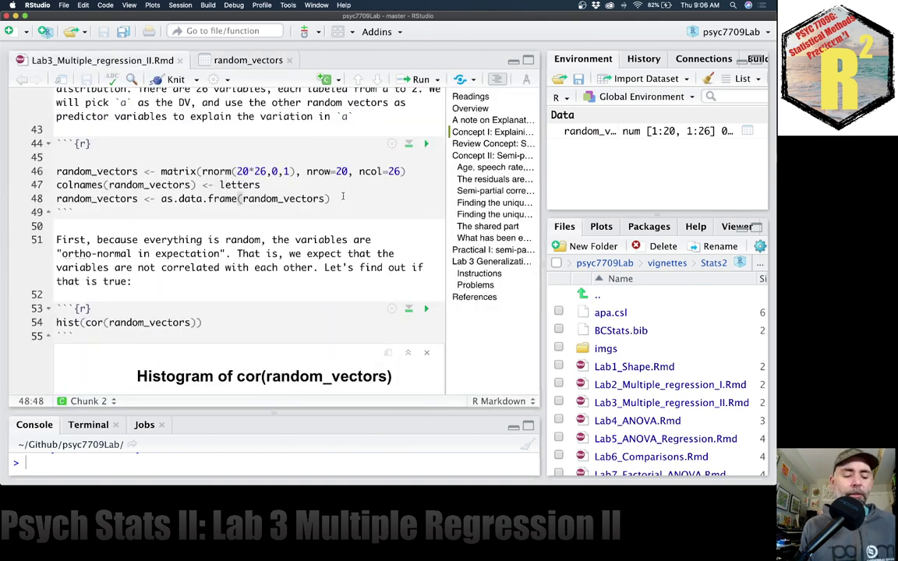
{"action": "key", "text": "super+Return"}
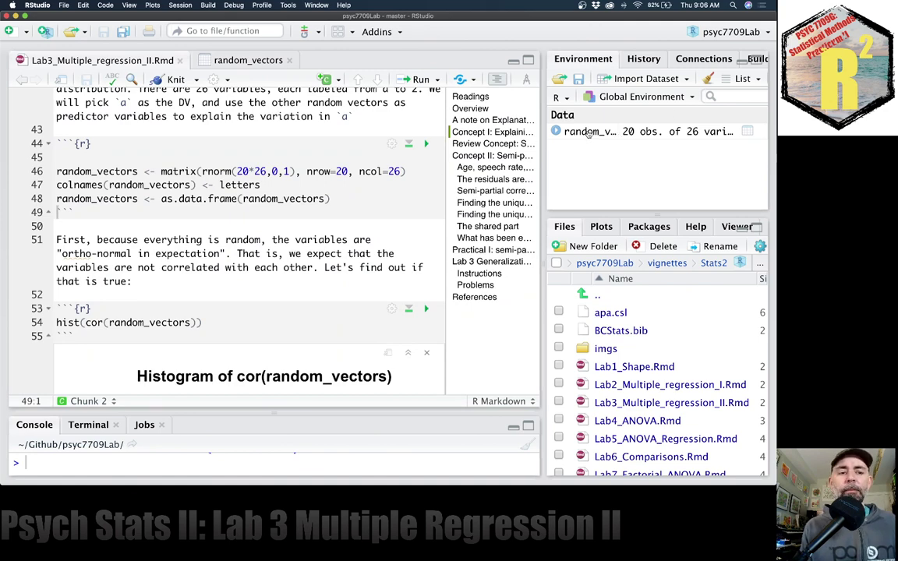
{"action": "left_click", "coordinate": [615, 132]}
{"action": "scroll", "coordinate": [286, 155], "scroll_direction": "right", "scroll_amount": 2}
{"action": "scroll", "coordinate": [286, 156], "scroll_direction": "left", "scroll_amount": 2}
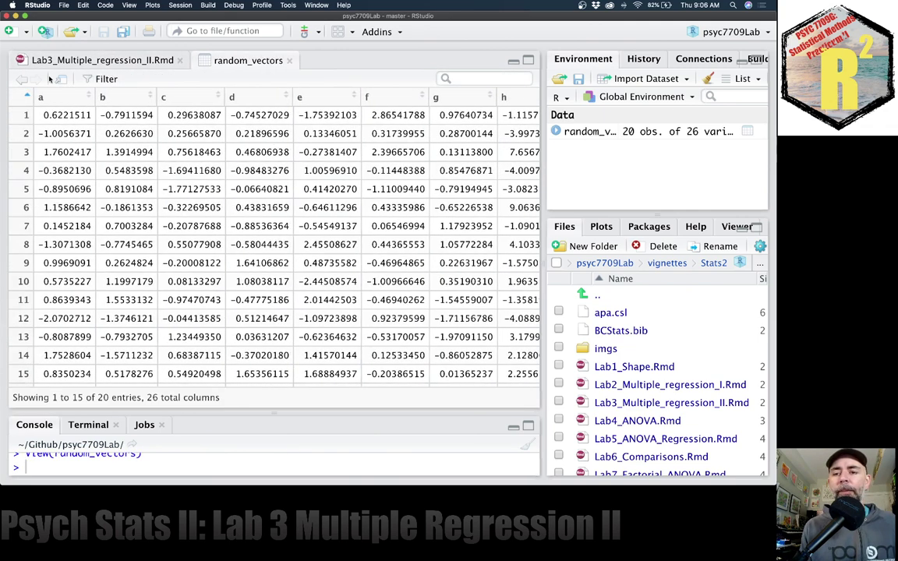
- Highlight "ortho-normal in expectation" in the lab text and review the random_vectors columns it describes
{"action": "left_click", "coordinate": [86, 61]}
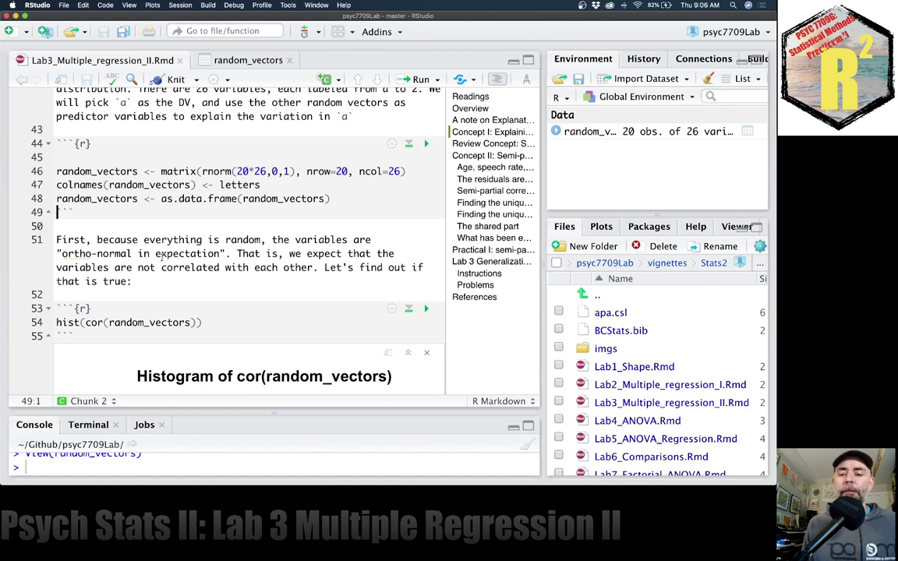
{"action": "left_click_drag", "start_coordinate": [221, 254], "coordinate": [61, 254]}
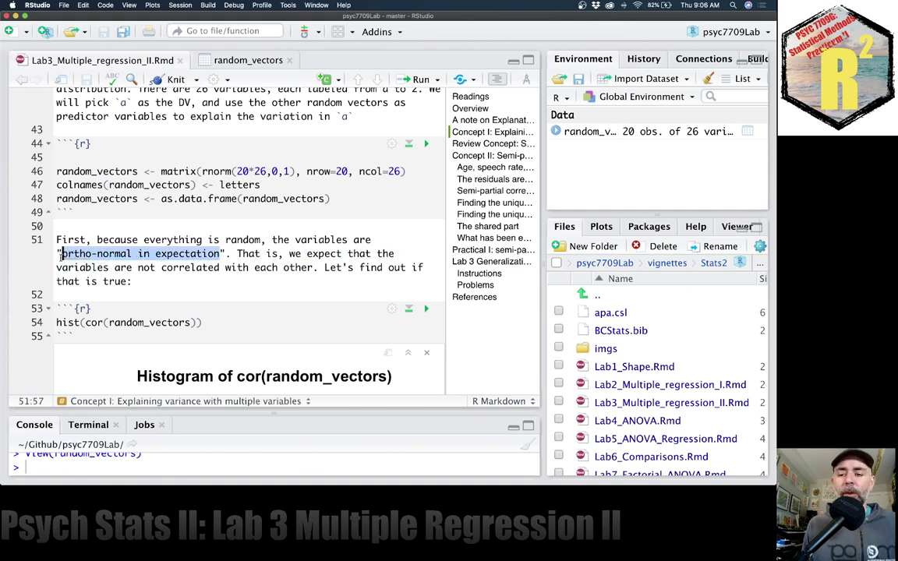
{"action": "left_click", "coordinate": [271, 285]}
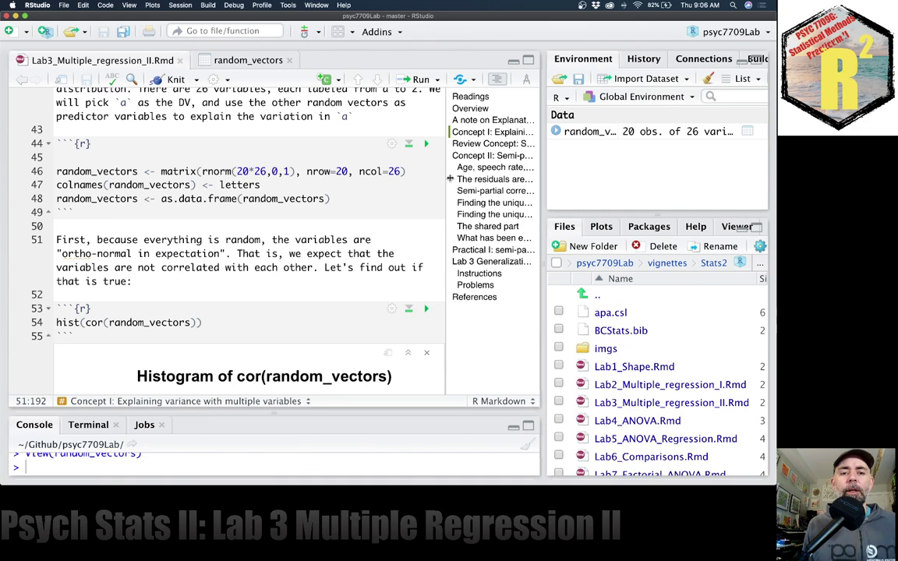
{"action": "left_click", "coordinate": [215, 60]}
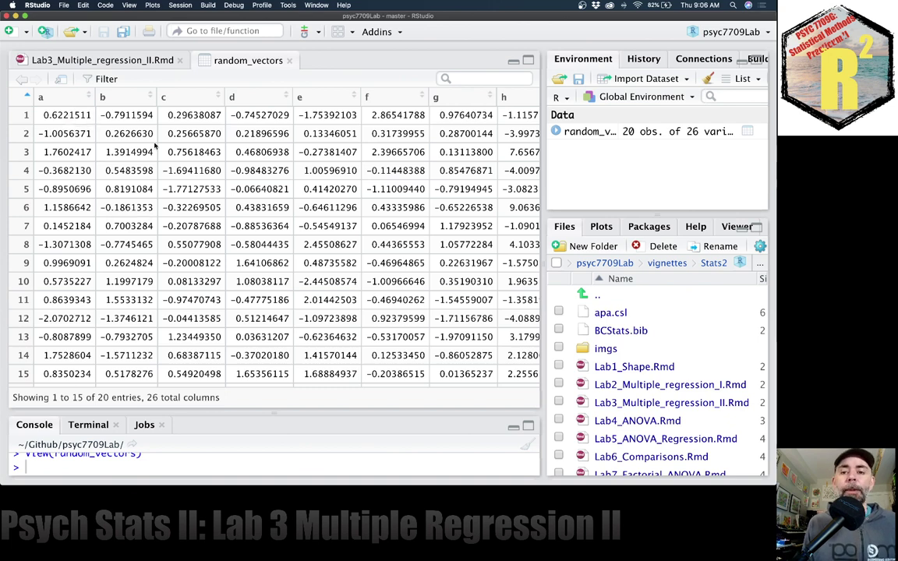
- Run only cor(random_vectors) from the histogram line in the lab script to print the correlation matrix
{"action": "left_click", "coordinate": [97, 60]}
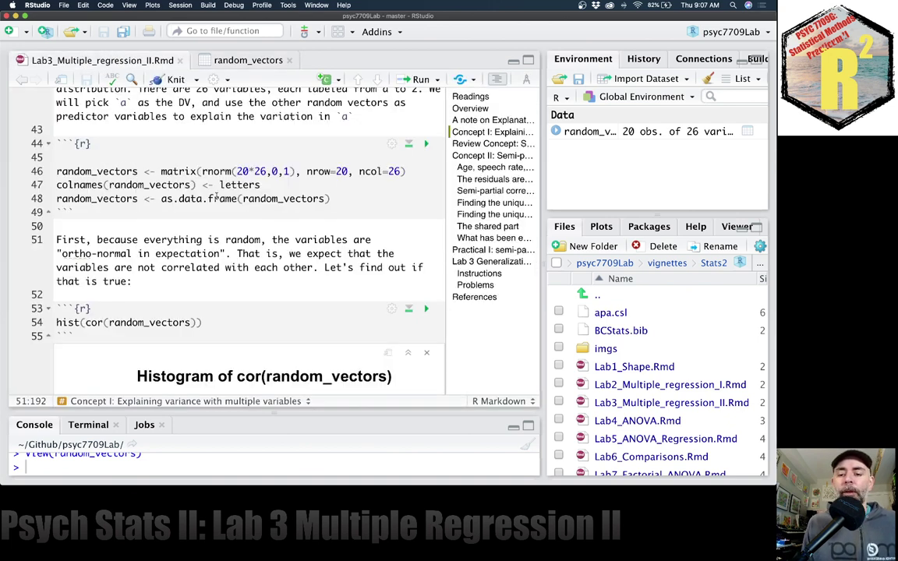
{"action": "scroll", "coordinate": [216, 198], "scroll_direction": "down", "scroll_amount": 3}
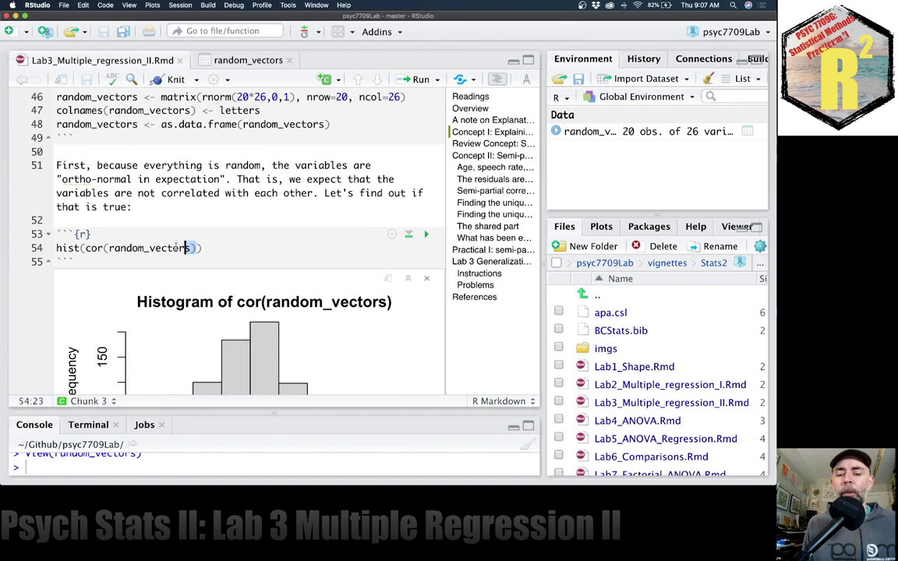
{"action": "left_click_drag", "start_coordinate": [195, 248], "coordinate": [80, 248]}
{"action": "left_click", "coordinate": [125, 247]}
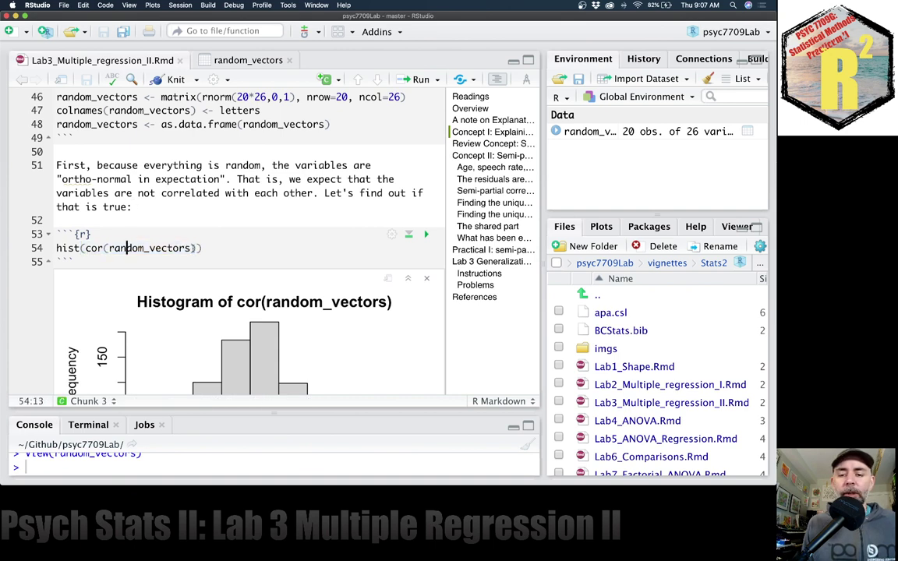
{"action": "left_click_drag", "start_coordinate": [195, 248], "coordinate": [84, 248]}
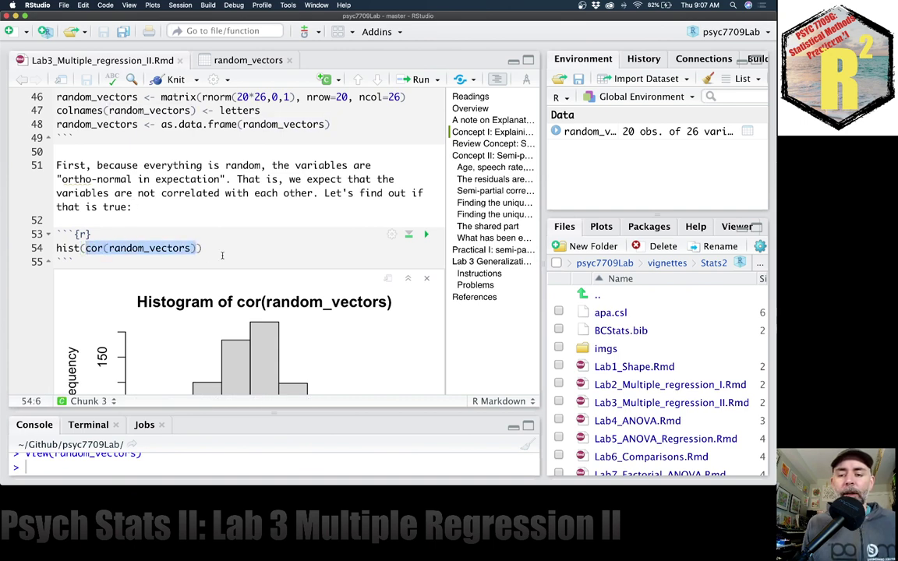
{"action": "key", "text": "super+Return"}
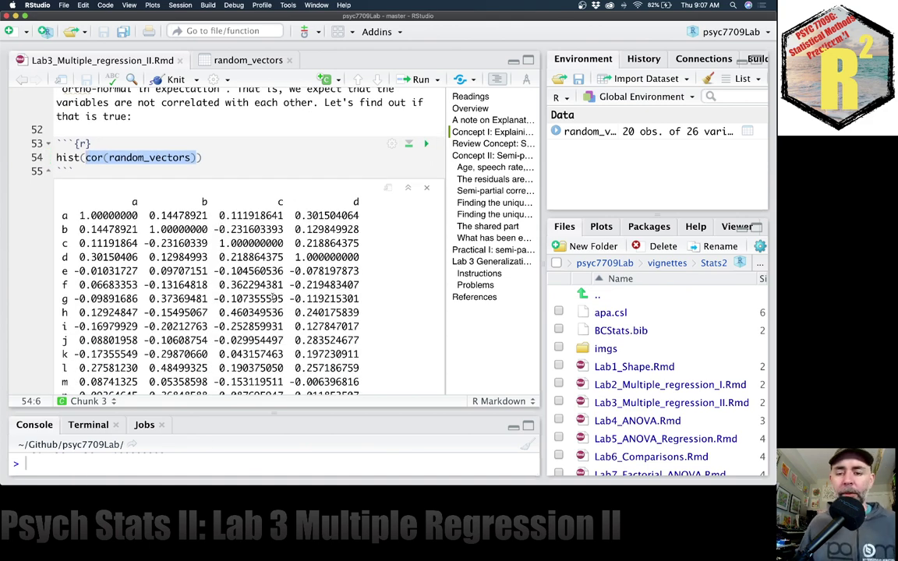
- Look through the printed correlation matrix of random_vectors, from the first columns to the later ones and back
{"action": "scroll", "coordinate": [288, 312], "scroll_direction": "down", "scroll_amount": 5}
{"action": "scroll", "coordinate": [294, 315], "scroll_direction": "down", "scroll_amount": 10}
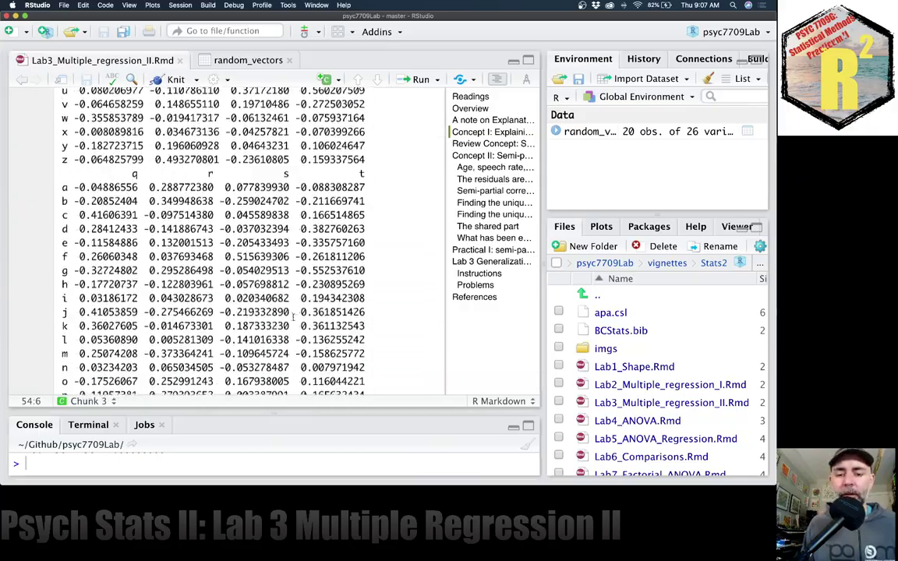
{"action": "scroll", "coordinate": [294, 316], "scroll_direction": "up", "scroll_amount": 10}
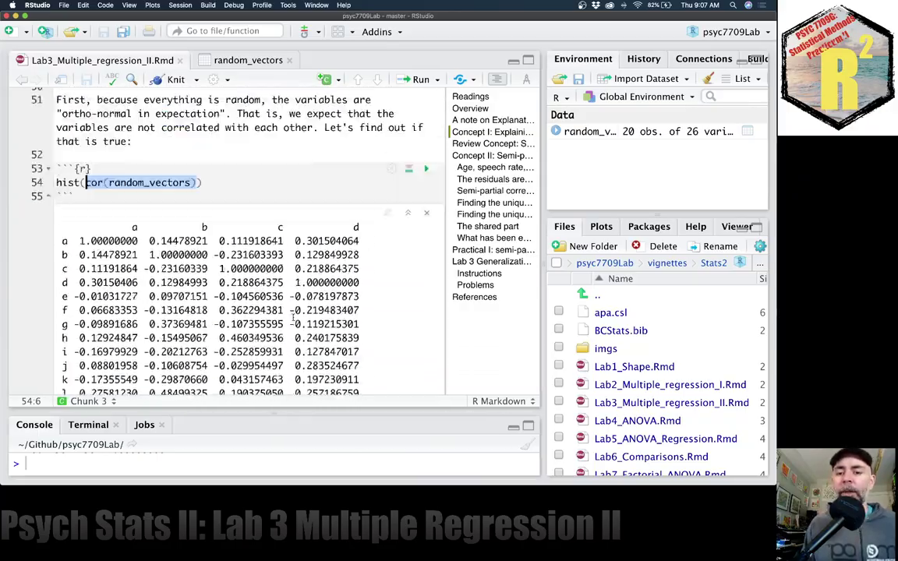
{"action": "scroll", "coordinate": [293, 316], "scroll_direction": "down", "scroll_amount": 3}
{"action": "scroll", "coordinate": [294, 316], "scroll_direction": "down", "scroll_amount": 3}
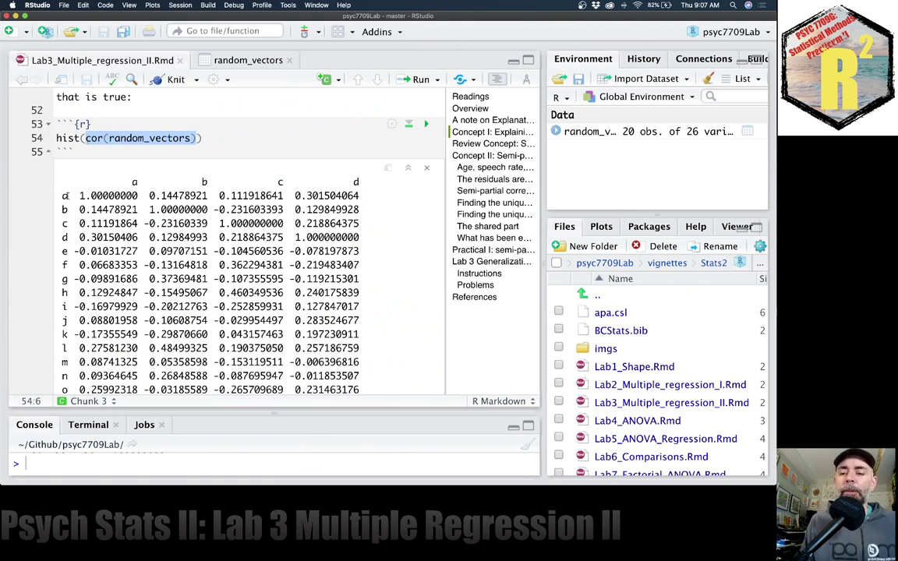
- Highlight the correlations of a with b, c and d in the matrix, and view the random_vectors data they come from
{"action": "left_click_drag", "start_coordinate": [79, 208], "coordinate": [122, 210]}
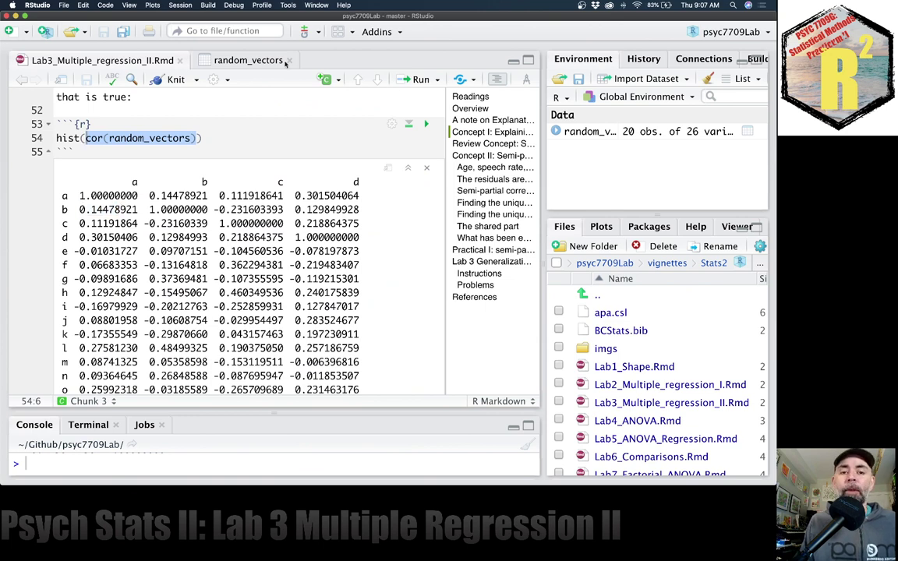
{"action": "left_click", "coordinate": [227, 58]}
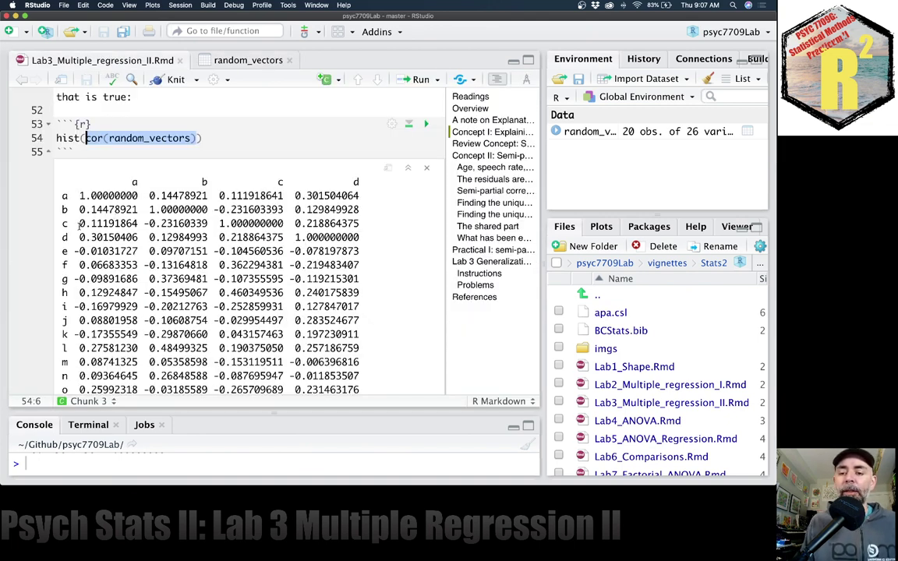
{"action": "left_click_drag", "start_coordinate": [79, 223], "coordinate": [115, 237]}
{"action": "left_click", "coordinate": [66, 234]}
{"action": "scroll", "coordinate": [204, 265], "scroll_direction": "down", "scroll_amount": 5}
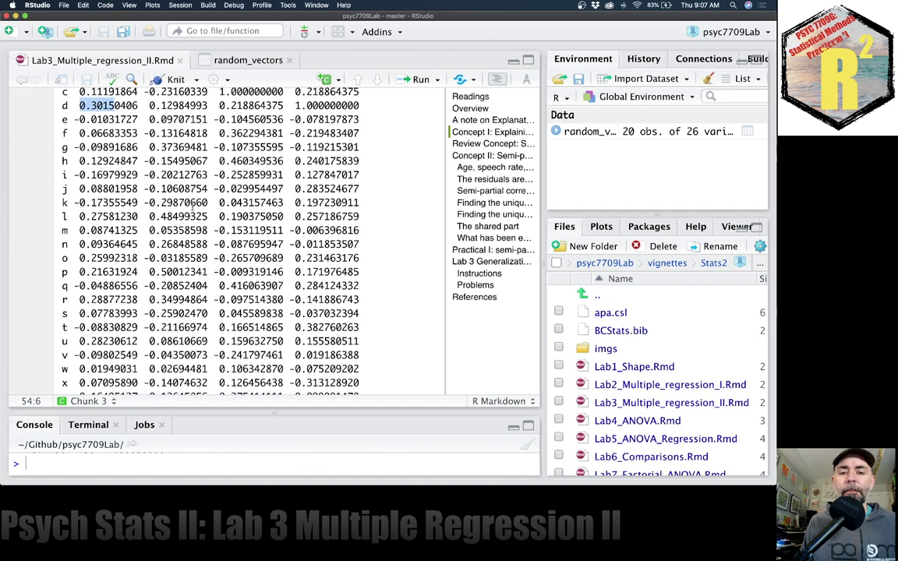
{"action": "scroll", "coordinate": [102, 117], "scroll_direction": "up", "scroll_amount": 6}
{"action": "left_click", "coordinate": [245, 61]}
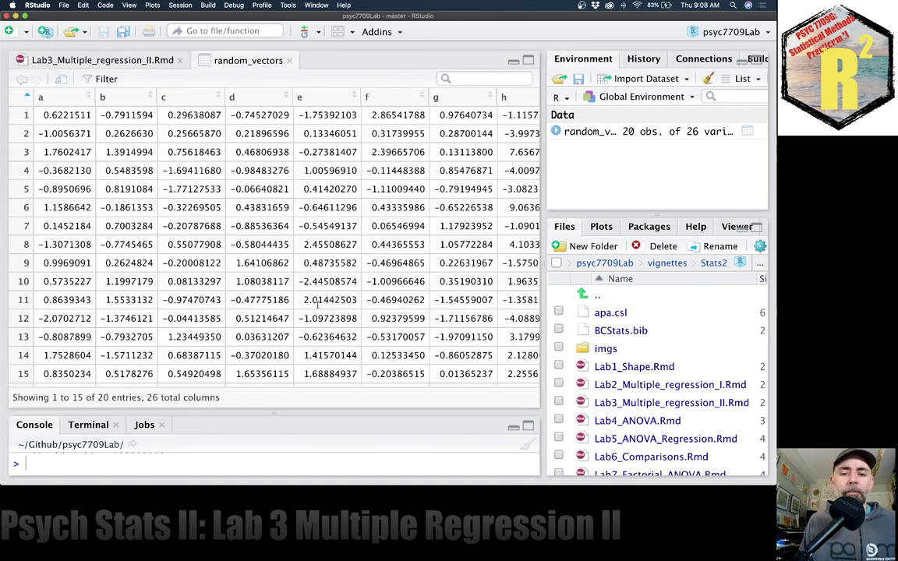
- Regenerate random_vectors in the lab script and rerun only cor(random_vectors) to print the new correlation matrix
{"action": "left_click", "coordinate": [112, 58]}
{"action": "scroll", "coordinate": [226, 167], "scroll_direction": "up", "scroll_amount": 4}
{"action": "scroll", "coordinate": [230, 173], "scroll_direction": "up", "scroll_amount": 3}
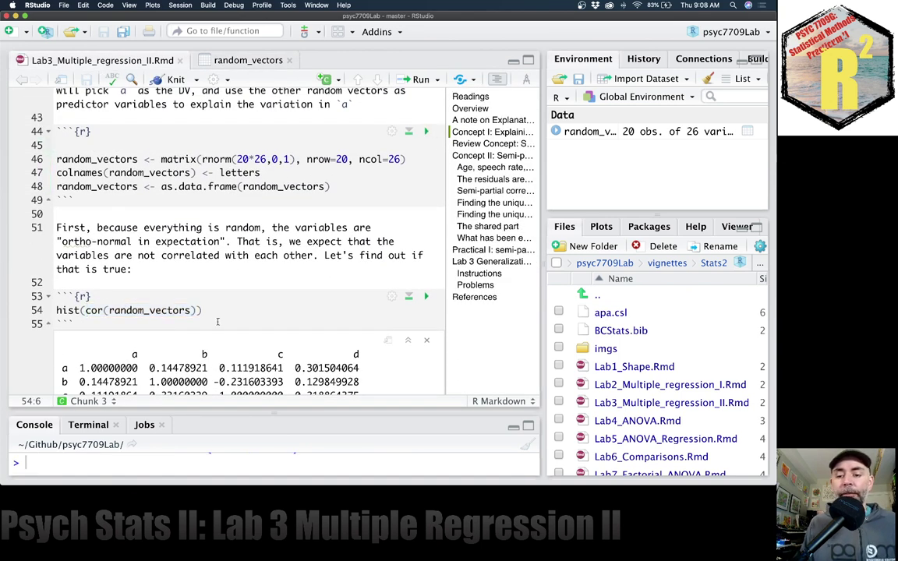
{"action": "left_click_drag", "start_coordinate": [197, 310], "coordinate": [86, 310]}
{"action": "key", "text": "super+Return"}
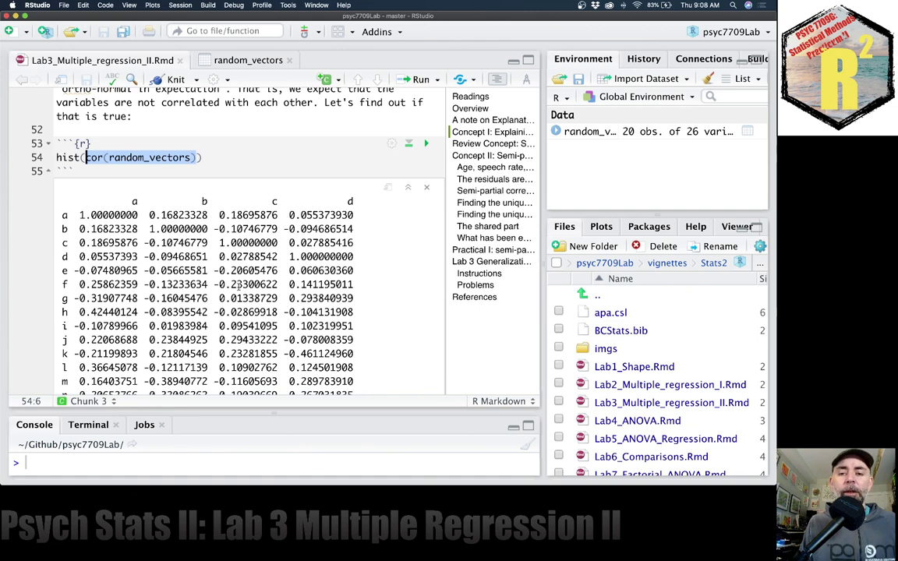
- Run the full hist(cor(random_vectors)) line to plot a histogram of the correlations
{"action": "scroll", "coordinate": [221, 252], "scroll_direction": "up", "scroll_amount": 2}
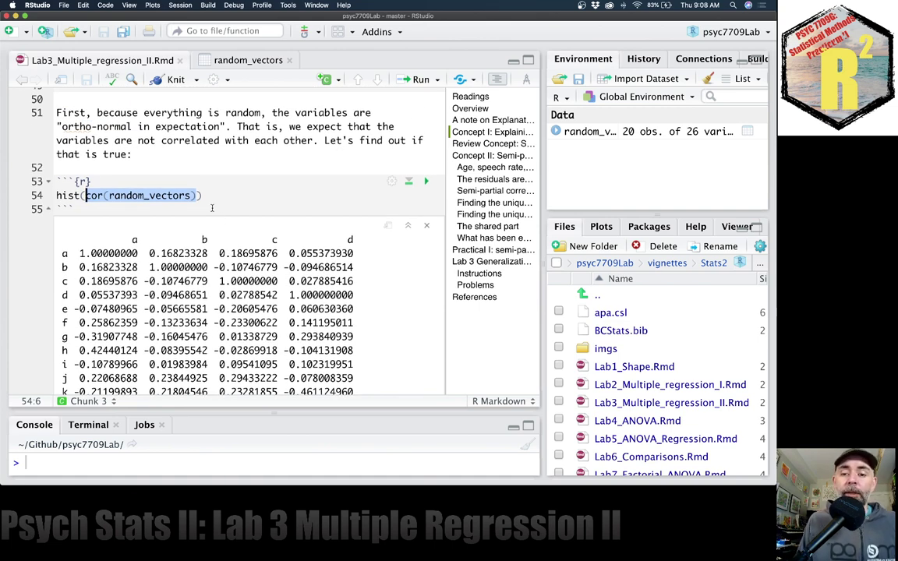
{"action": "key", "text": "End"}
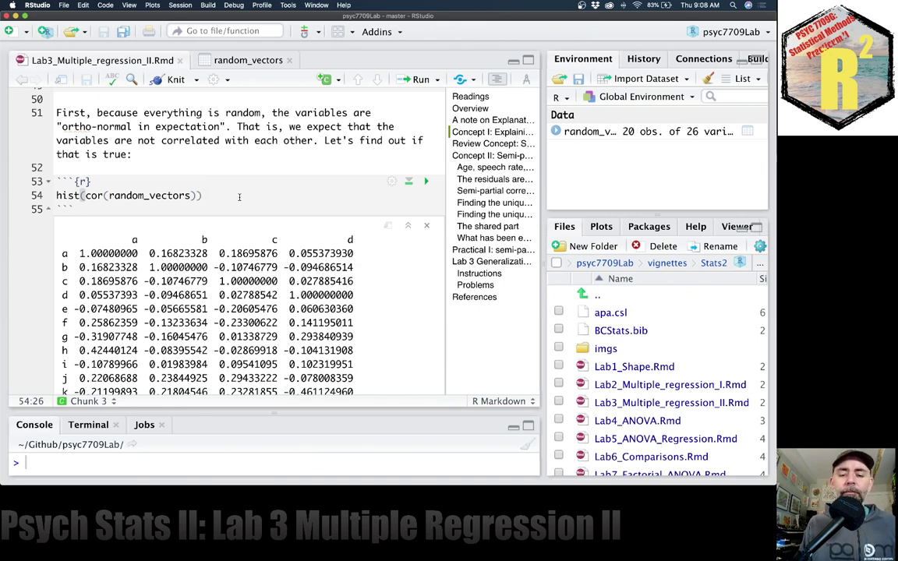
{"action": "key", "text": "super+Return"}
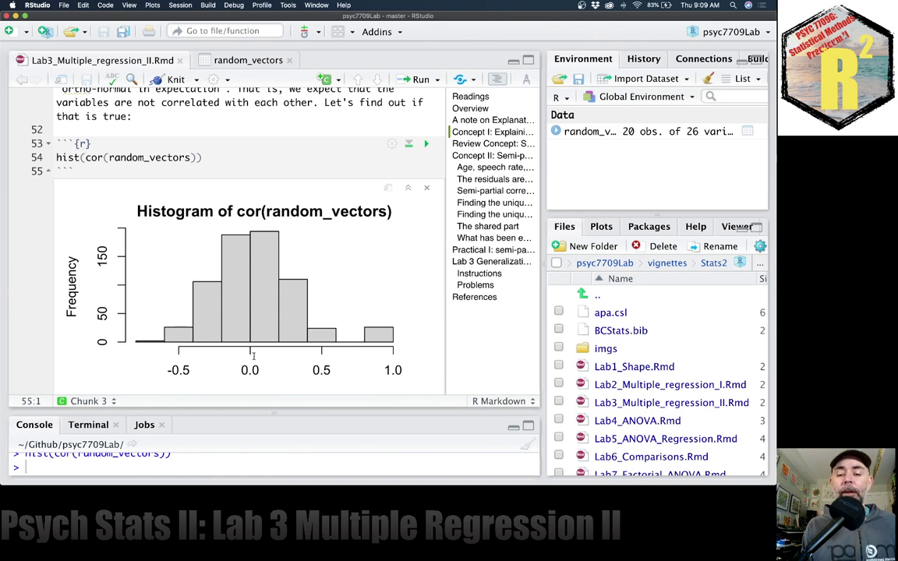
- Highlight "ortho-normal in expectation" in the lab text and compare it with the correlation histogram
{"action": "scroll", "coordinate": [195, 221], "scroll_direction": "up", "scroll_amount": 2}
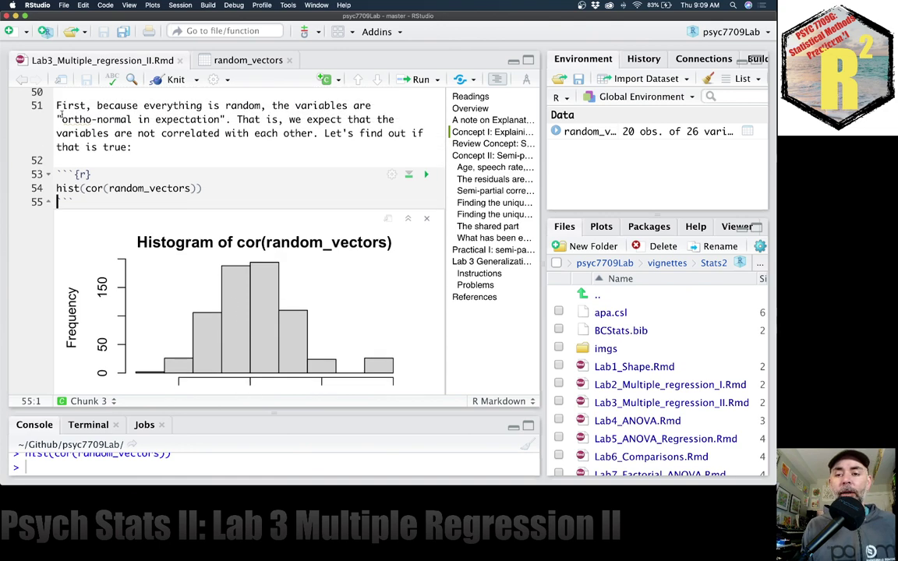
{"action": "left_click_drag", "start_coordinate": [61, 119], "coordinate": [222, 119]}
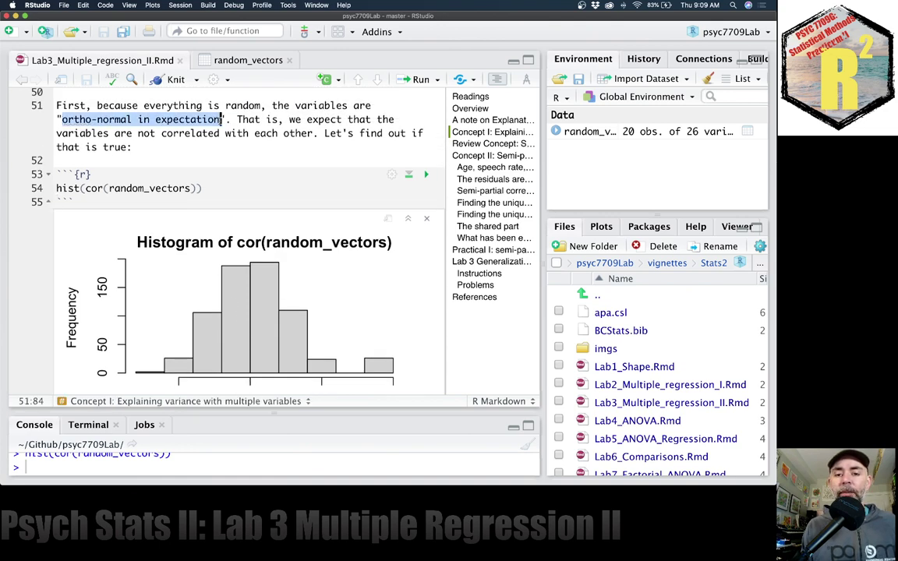
{"action": "scroll", "coordinate": [252, 184], "scroll_direction": "down", "scroll_amount": 6}
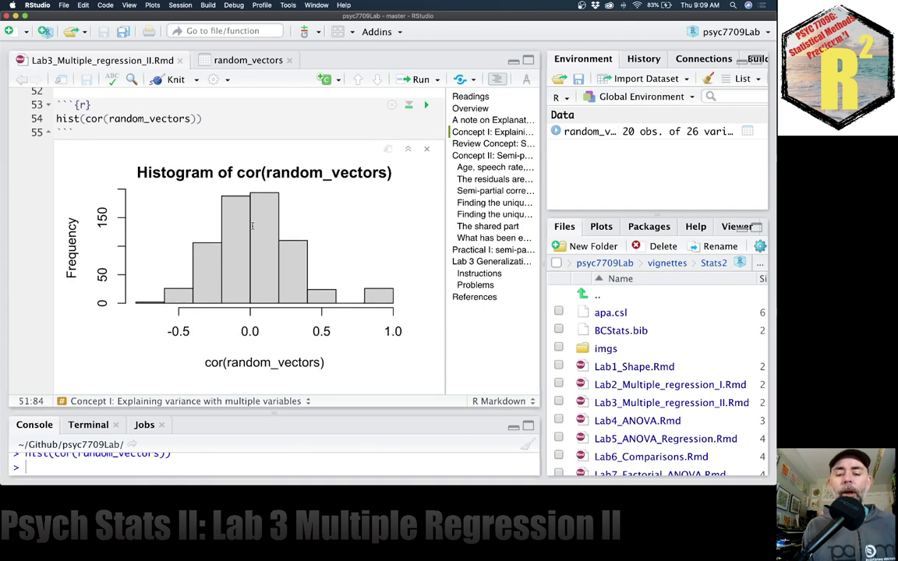
- Highlight the text about predicting a from the vectors in b to z, and review those columns in the random_vectors data
{"action": "scroll", "coordinate": [252, 224], "scroll_direction": "down", "scroll_amount": 6}
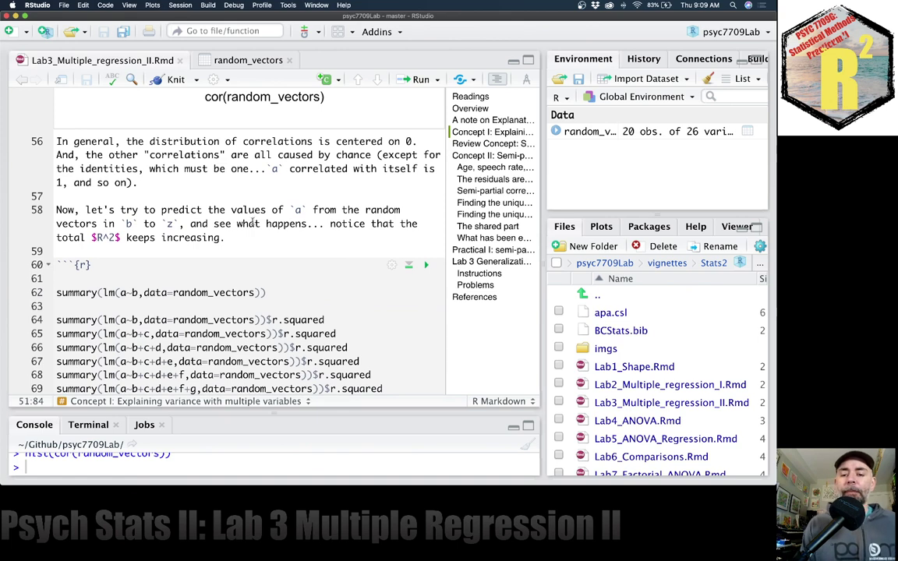
{"action": "left_click_drag", "start_coordinate": [86, 210], "coordinate": [296, 209]}
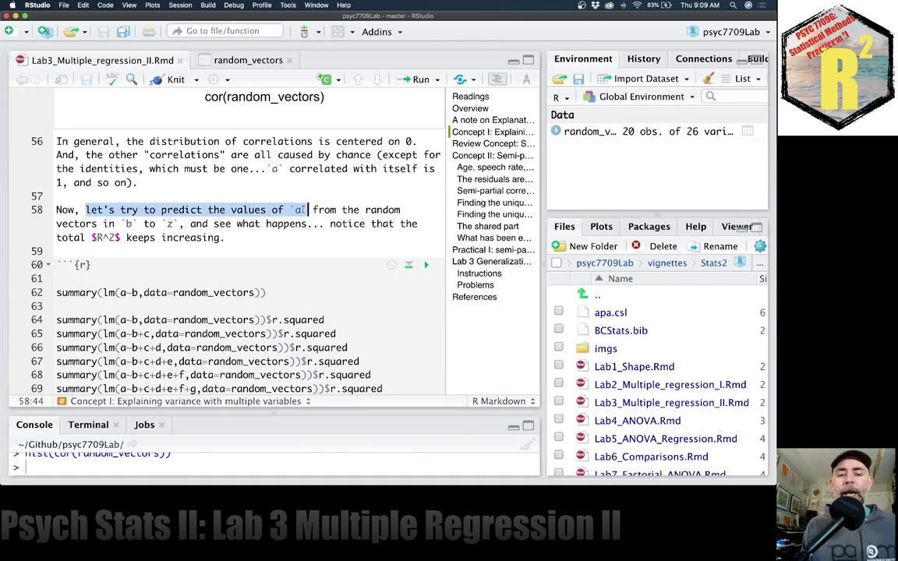
{"action": "left_click", "coordinate": [330, 208]}
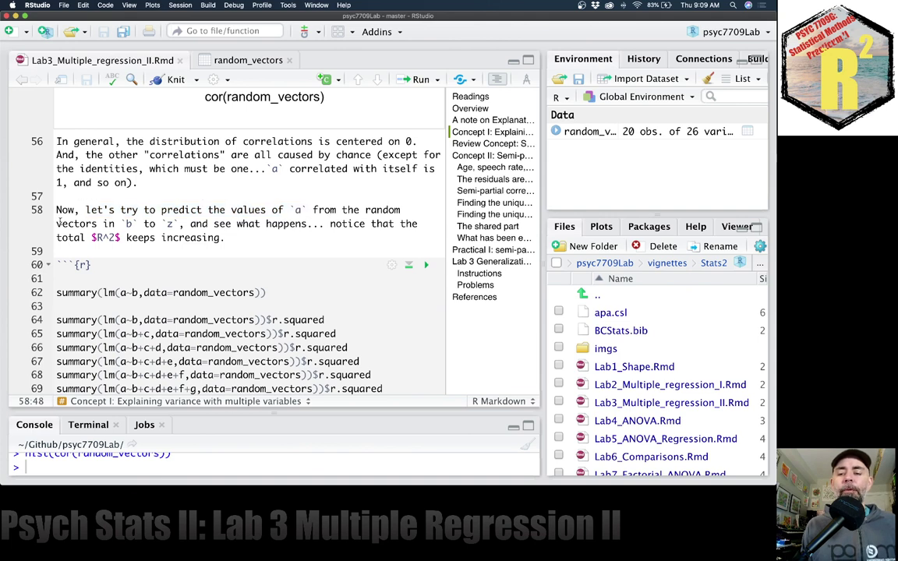
{"action": "left_click_drag", "start_coordinate": [56, 223], "coordinate": [179, 223]}
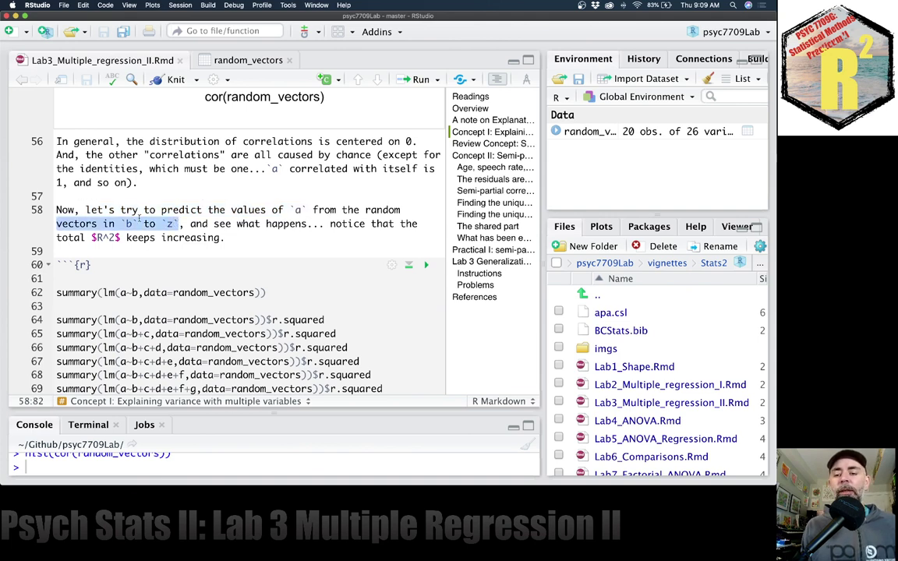
{"action": "left_click", "coordinate": [238, 60]}
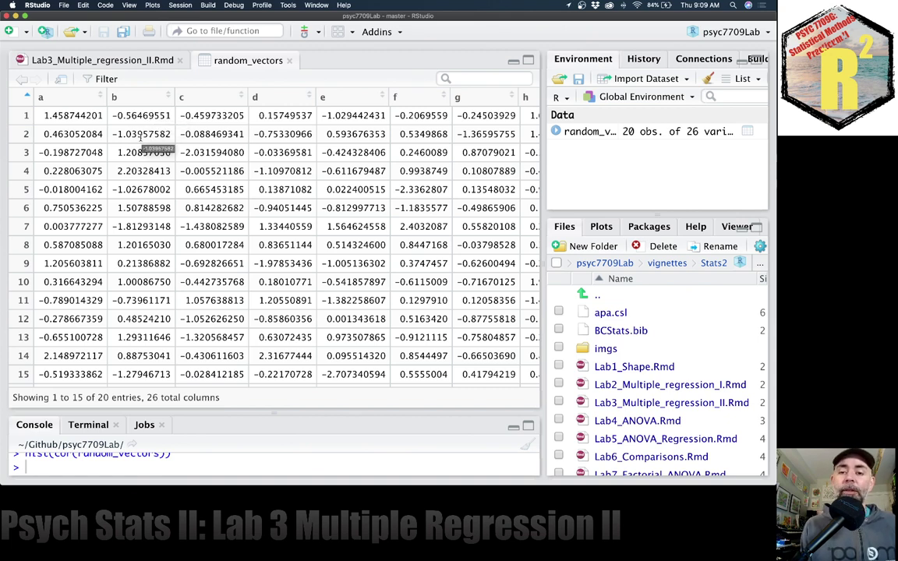
{"action": "left_click", "coordinate": [113, 60]}
- Examine the summary(lm(a~b,data=random_vectors)) line, highlighting its arguments, the outcome a and the predictor b
{"action": "scroll", "coordinate": [214, 265], "scroll_direction": "down", "scroll_amount": 2}
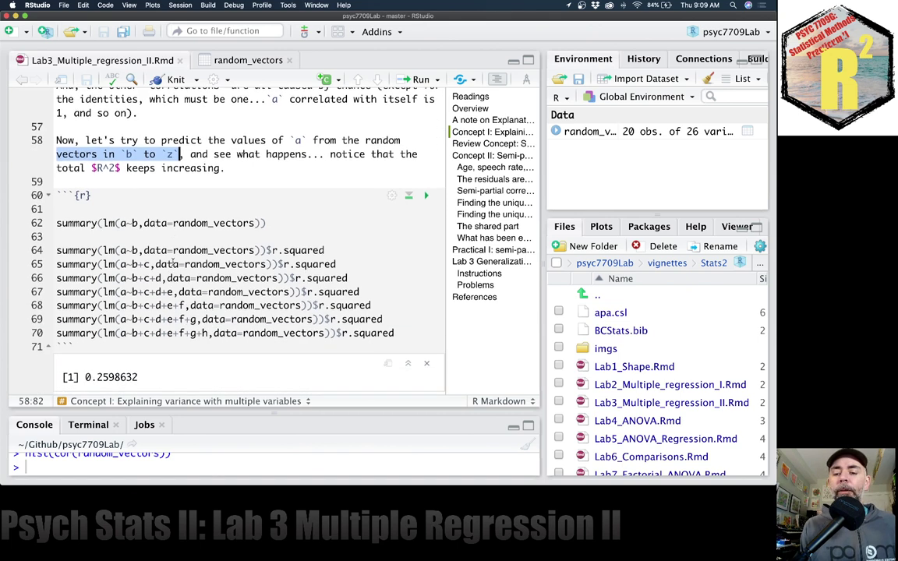
{"action": "left_click", "coordinate": [286, 220]}
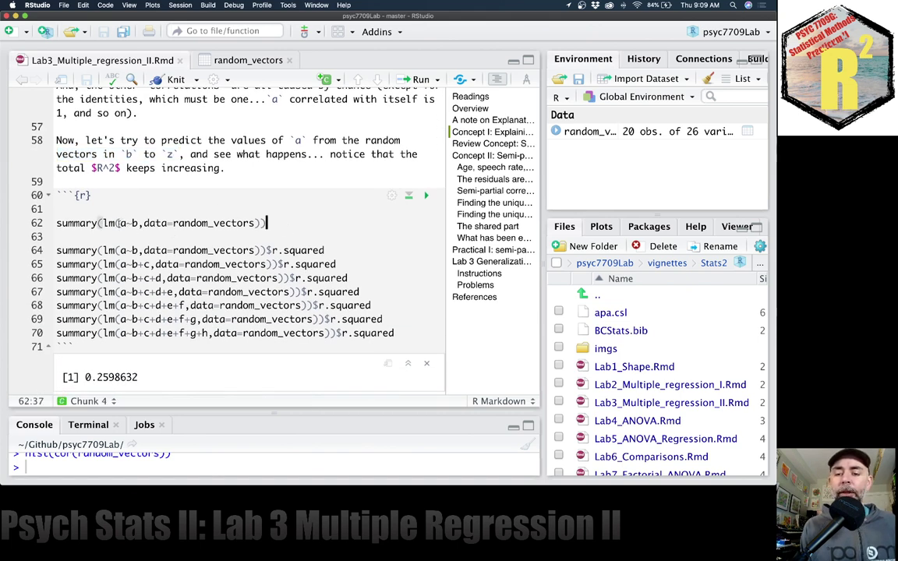
{"action": "left_click_drag", "start_coordinate": [119, 223], "coordinate": [254, 222]}
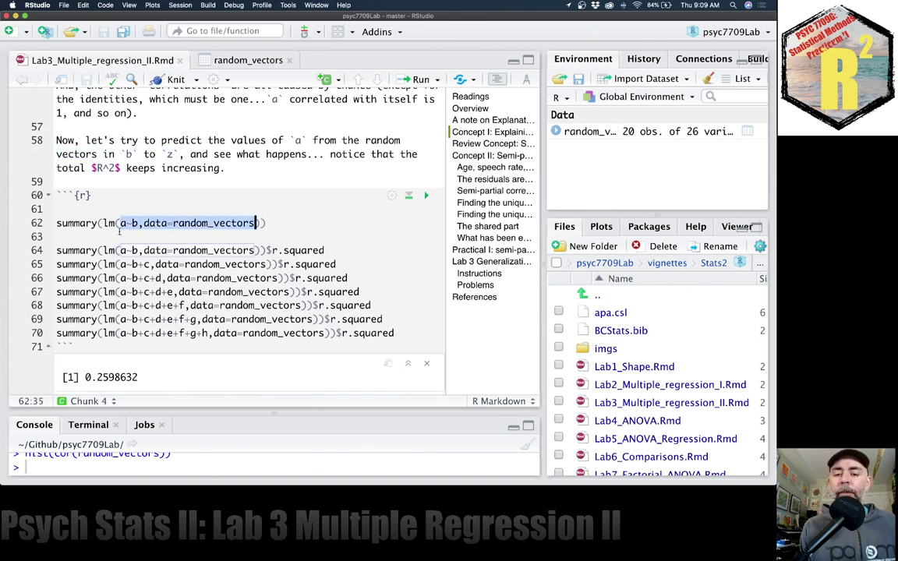
{"action": "left_click", "coordinate": [137, 224]}
{"action": "key", "text": "Left"}
{"action": "key", "text": "Left"}
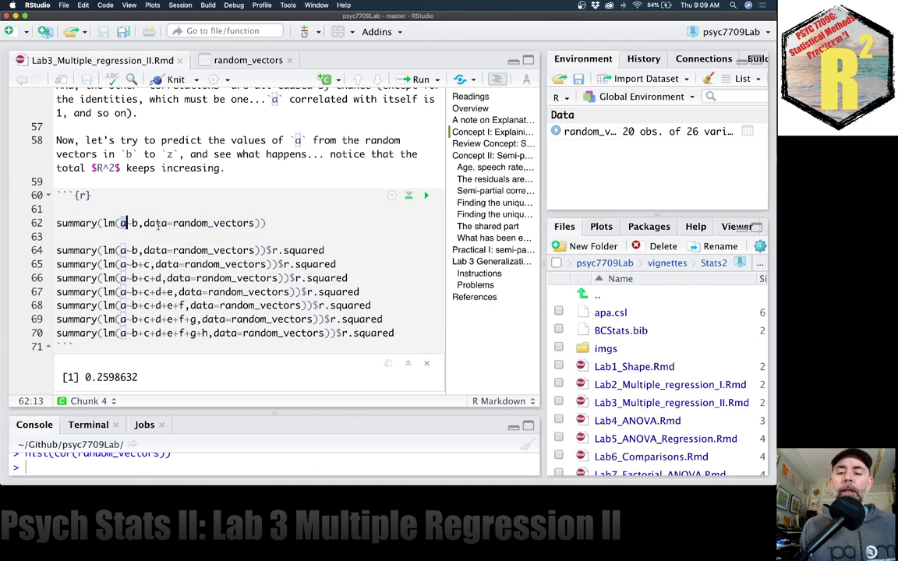
{"action": "left_click", "coordinate": [168, 223]}
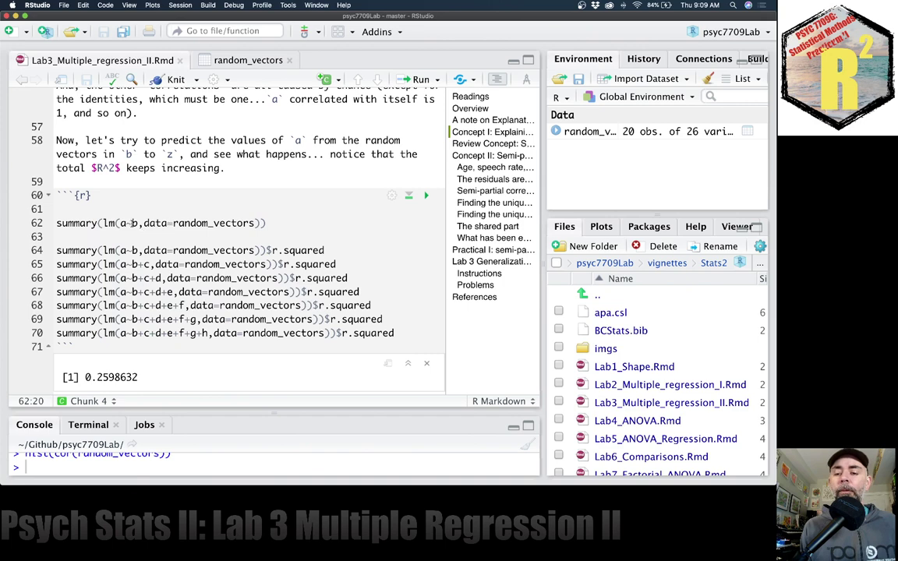
{"action": "left_click", "coordinate": [136, 224]}
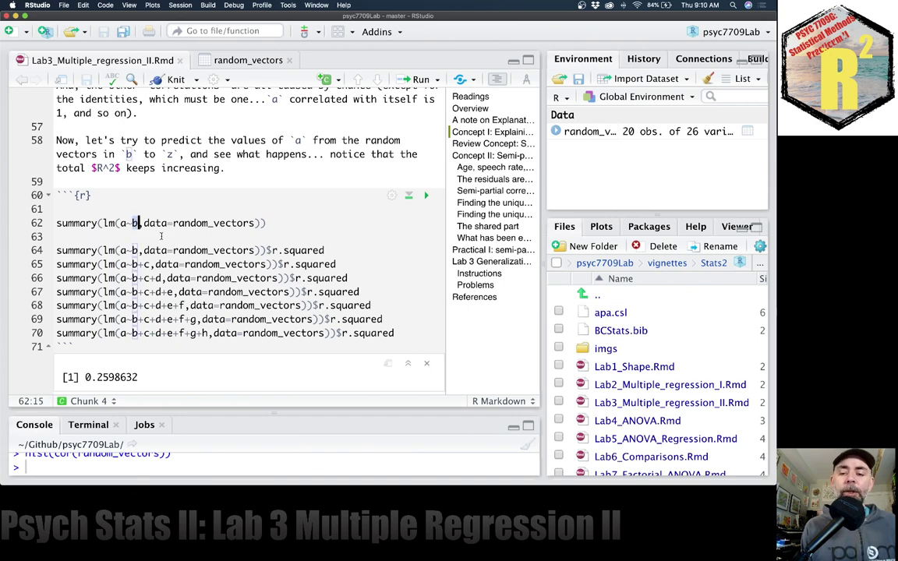
- Run the summary(lm(a~b,data=random_vectors)) line and highlight the Multiple R-squared value in the output
{"action": "left_click", "coordinate": [290, 224]}
{"action": "key", "text": "super+Return"}
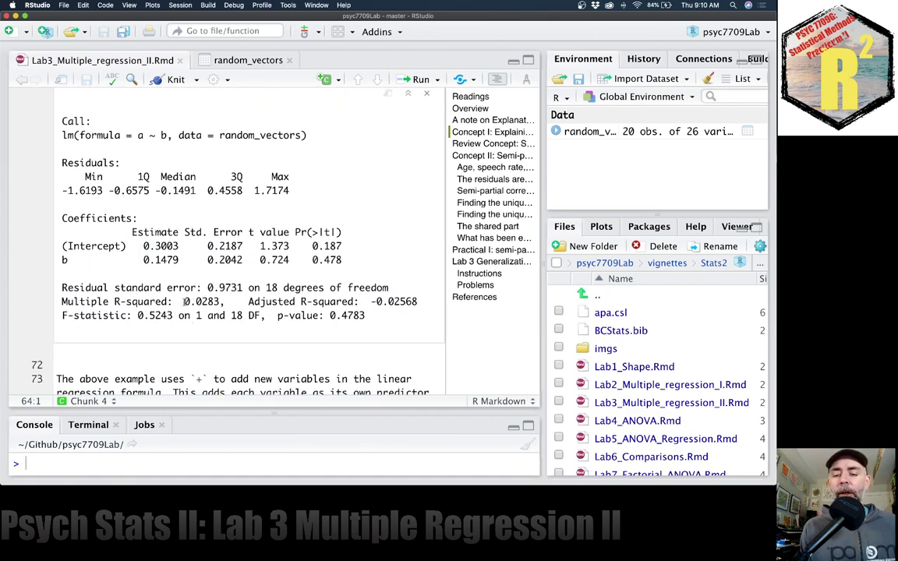
{"action": "left_click_drag", "start_coordinate": [184, 302], "coordinate": [217, 301]}
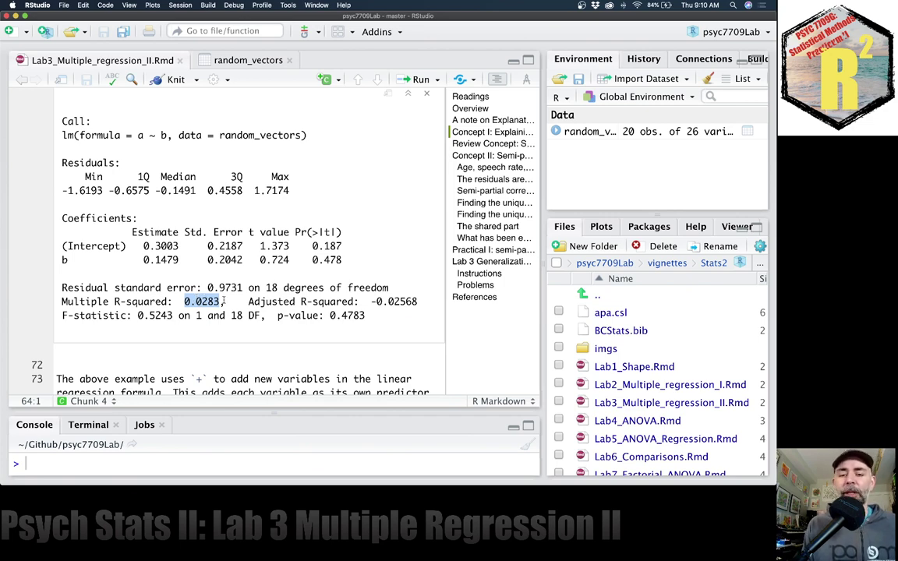
- Return to the regression code and highlight the predictor b in the line 62 formula
{"action": "scroll", "coordinate": [213, 300], "scroll_direction": "up", "scroll_amount": 5}
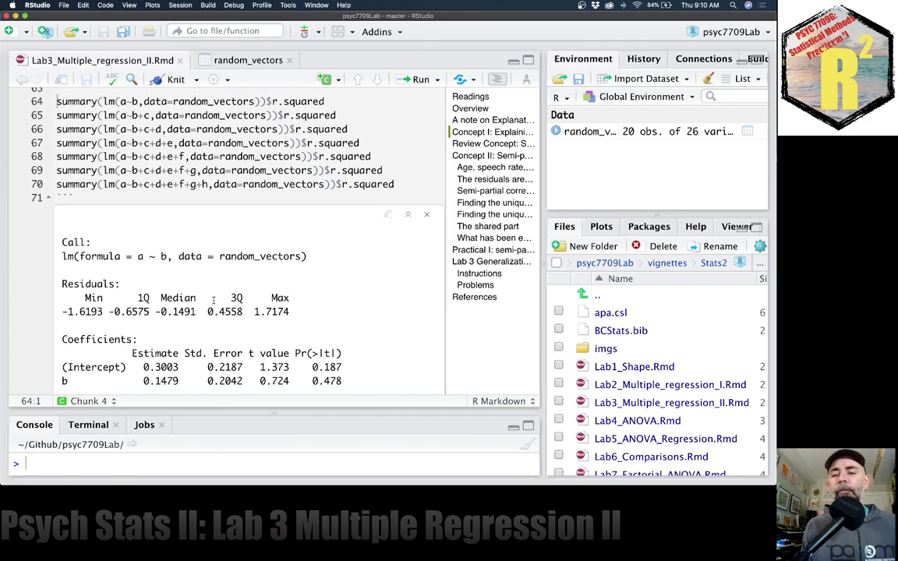
{"action": "scroll", "coordinate": [213, 300], "scroll_direction": "up", "scroll_amount": 6}
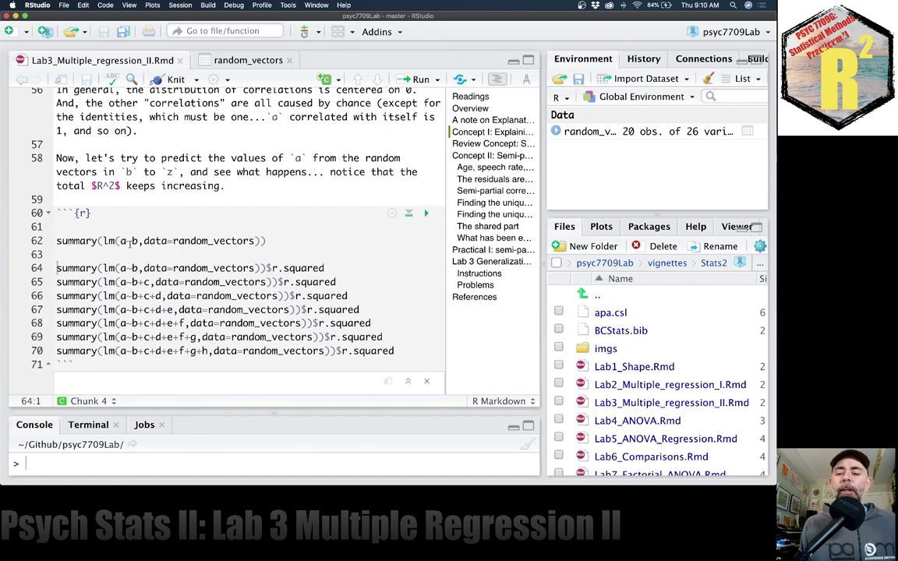
{"action": "left_click", "coordinate": [138, 241]}
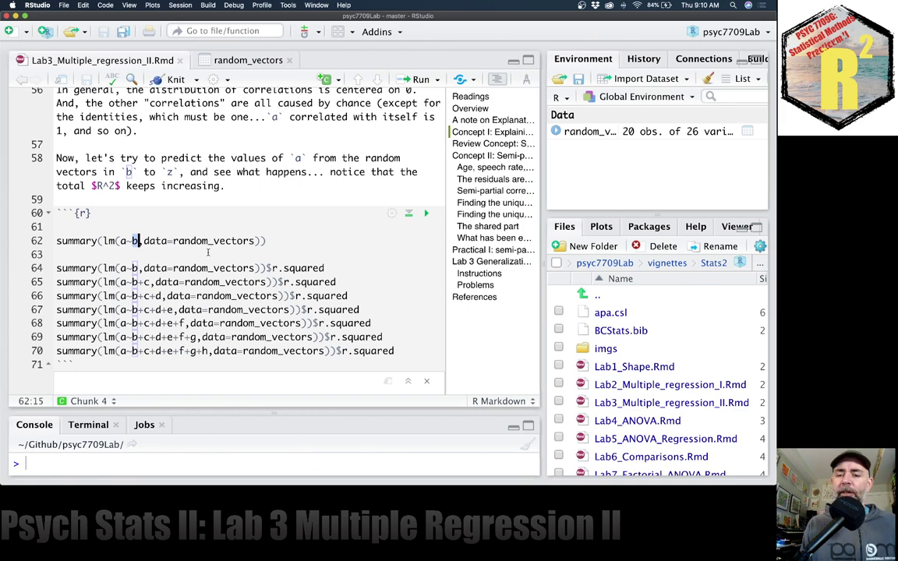
- Rerun the chunk that generates random_vectors, and rerun the correlation histogram chunk on the new data
{"action": "scroll", "coordinate": [209, 249], "scroll_direction": "up", "scroll_amount": 10}
{"action": "scroll", "coordinate": [203, 259], "scroll_direction": "up", "scroll_amount": 5}
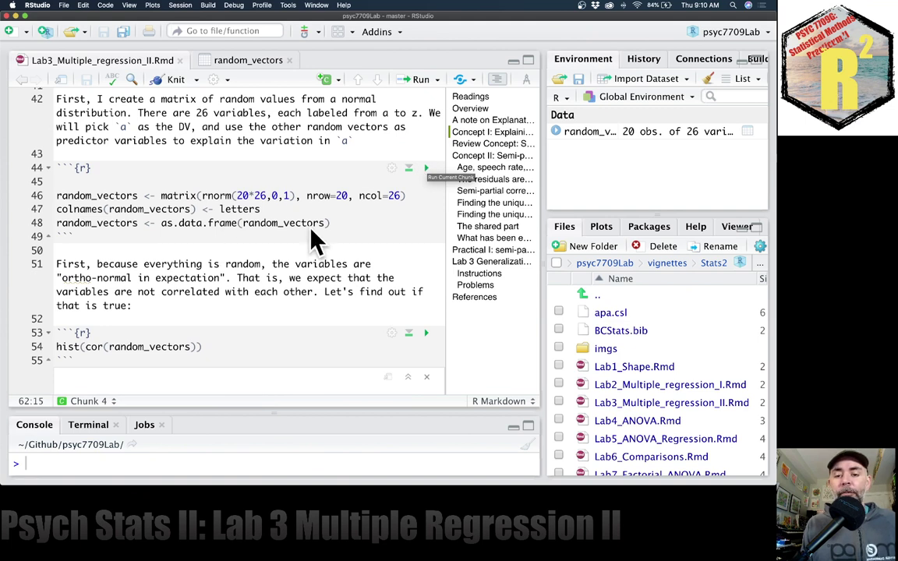
{"action": "left_click", "coordinate": [426, 169]}
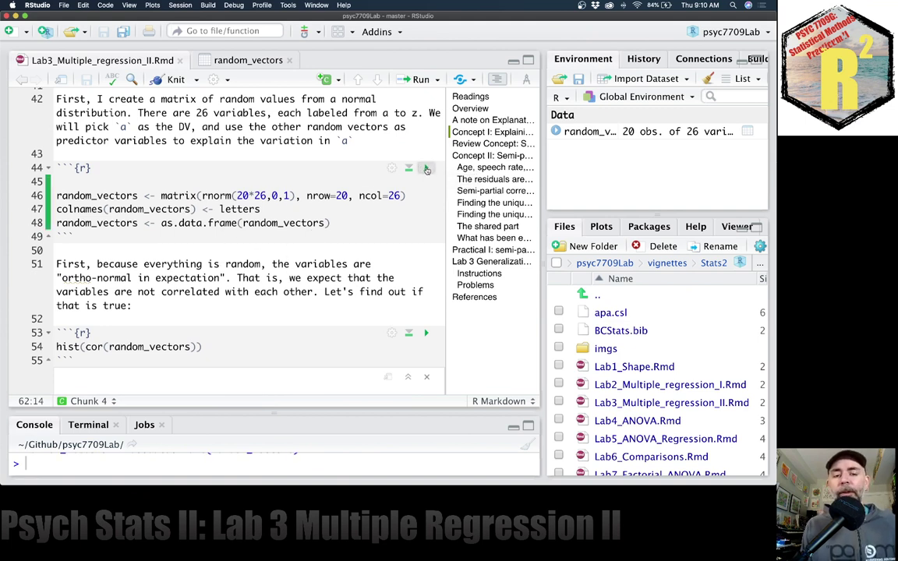
{"action": "left_click", "coordinate": [426, 333]}
- Rerun the summary(lm(a~b,data=random_vectors)) line on the newly generated random vectors
{"action": "scroll", "coordinate": [282, 194], "scroll_direction": "down", "scroll_amount": 5}
{"action": "scroll", "coordinate": [282, 194], "scroll_direction": "down", "scroll_amount": 6}
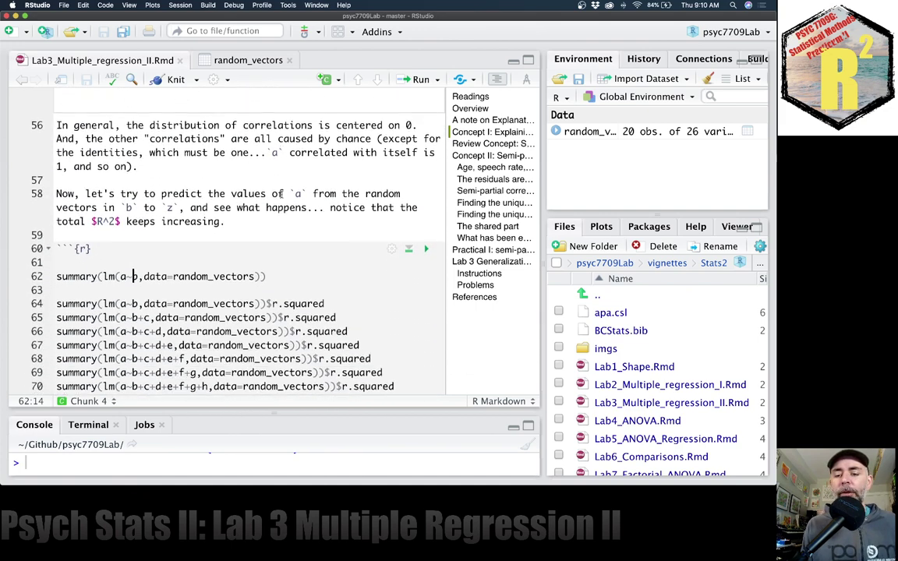
{"action": "left_click", "coordinate": [279, 205]}
{"action": "key", "text": "ctrl+Return"}
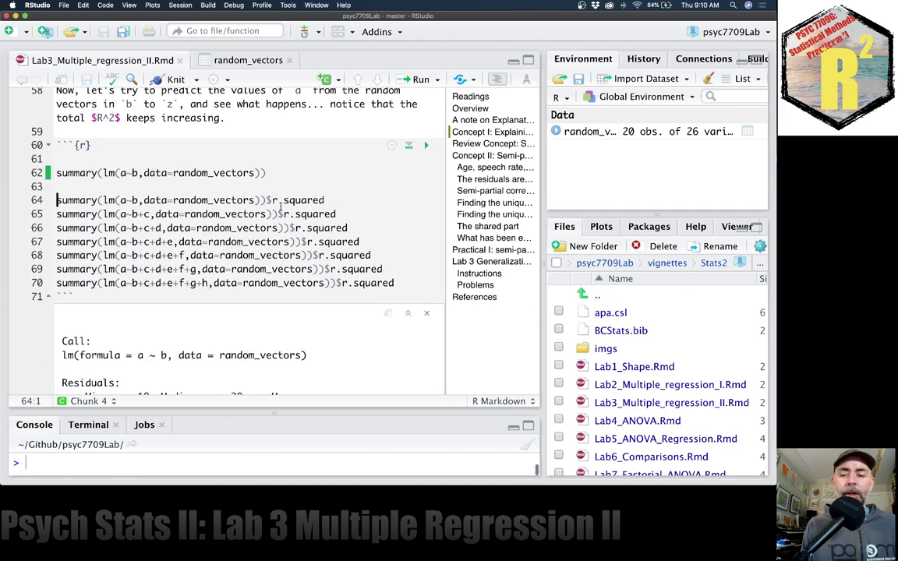
- Review the a~b regression output, then rerun the chunk that generates random_vectors
{"action": "scroll", "coordinate": [312, 218], "scroll_direction": "down", "scroll_amount": 6}
{"action": "scroll", "coordinate": [322, 221], "scroll_direction": "down", "scroll_amount": 1}
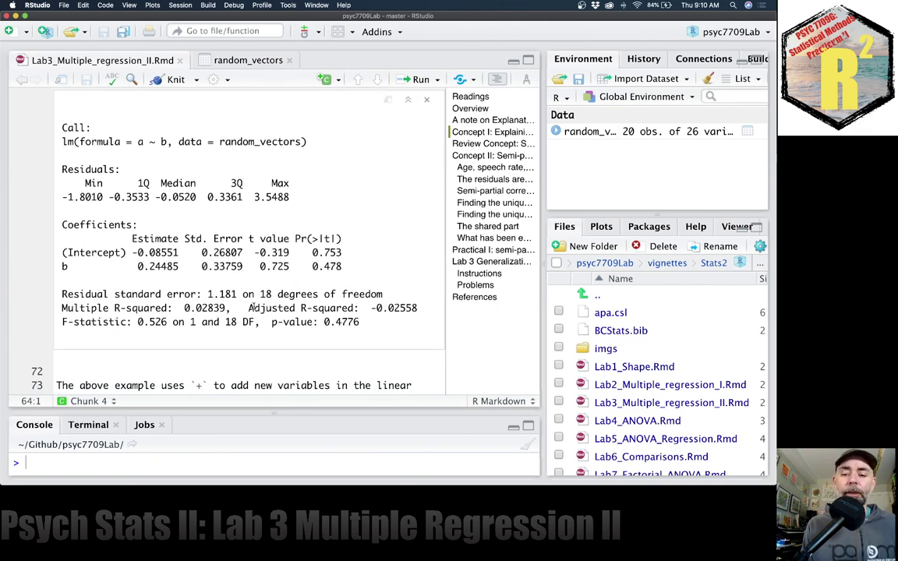
{"action": "scroll", "coordinate": [251, 308], "scroll_direction": "up", "scroll_amount": 10}
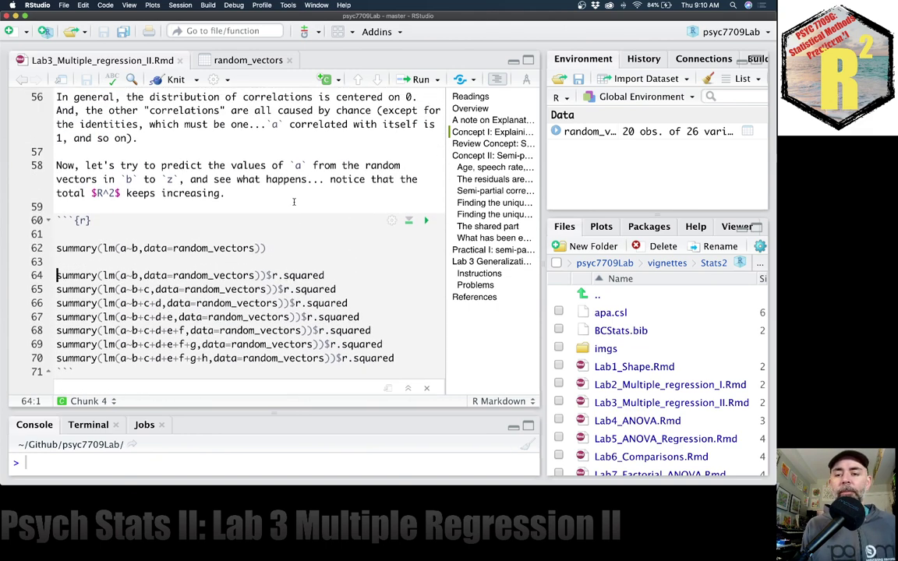
{"action": "scroll", "coordinate": [294, 202], "scroll_direction": "up", "scroll_amount": 10}
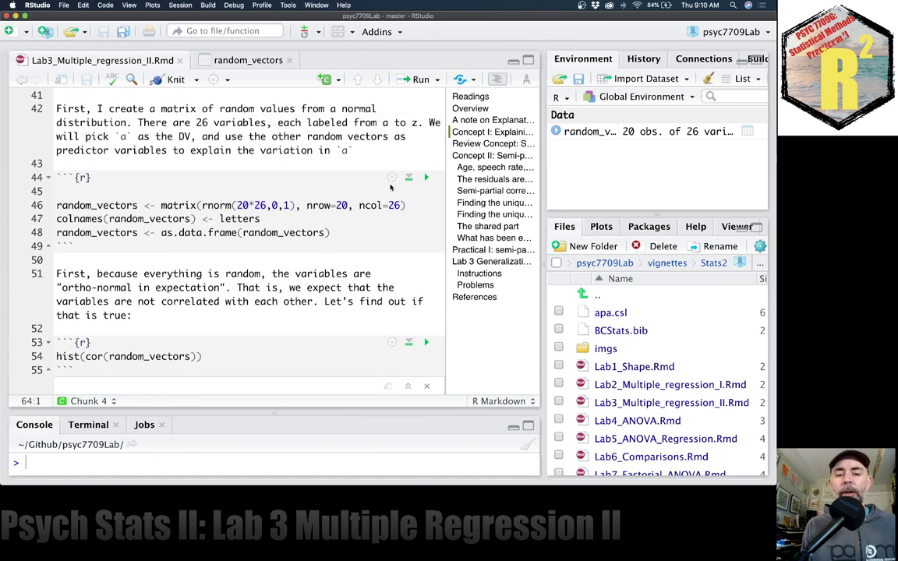
{"action": "left_click", "coordinate": [424, 179]}
- Run the summary(lm(a~b,data=random_vectors)) line on the regenerated data and highlight the Multiple R-squared value in its output
{"action": "scroll", "coordinate": [283, 212], "scroll_direction": "down", "scroll_amount": 10}
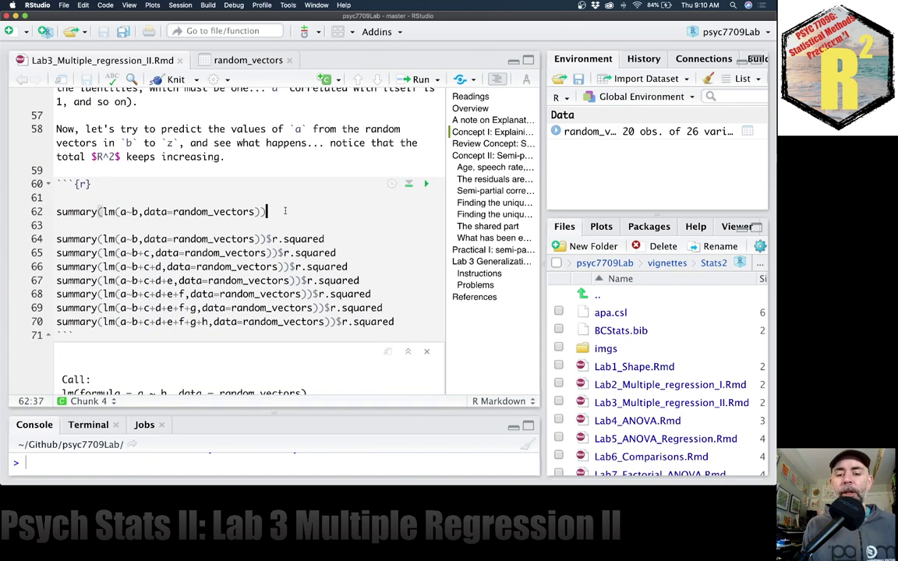
{"action": "scroll", "coordinate": [285, 212], "scroll_direction": "down", "scroll_amount": 2}
{"action": "scroll", "coordinate": [285, 212], "scroll_direction": "down", "scroll_amount": 6}
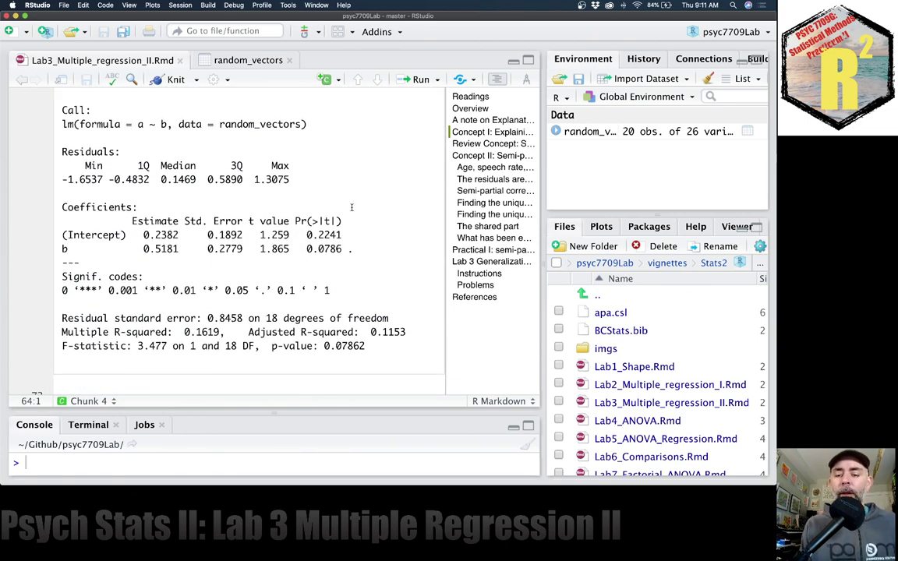
{"action": "left_click_drag", "start_coordinate": [185, 332], "coordinate": [222, 332]}
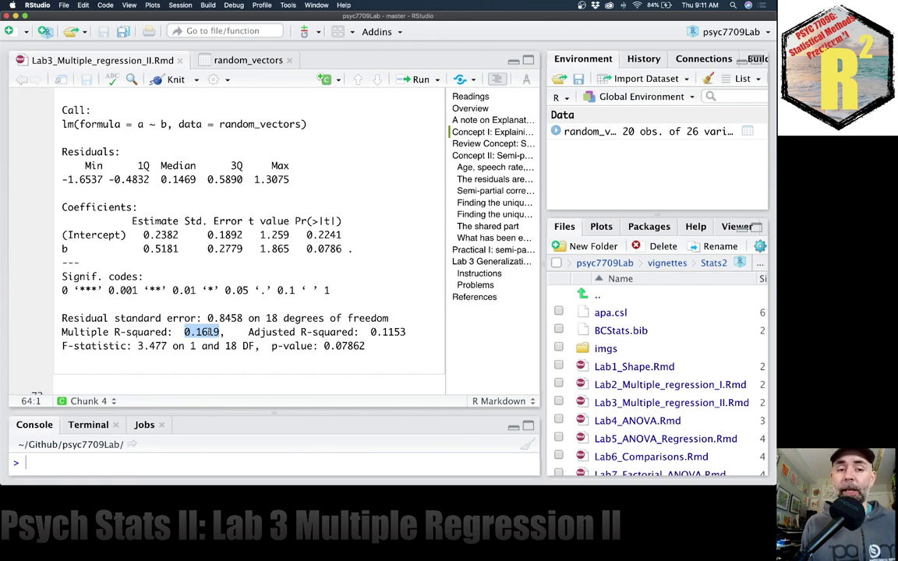
- Go back to the regression code and highlight the whole line 65, summary(lm(a~b+c,data=random_vectors))$r.squared
{"action": "scroll", "coordinate": [209, 319], "scroll_direction": "up", "scroll_amount": 5}
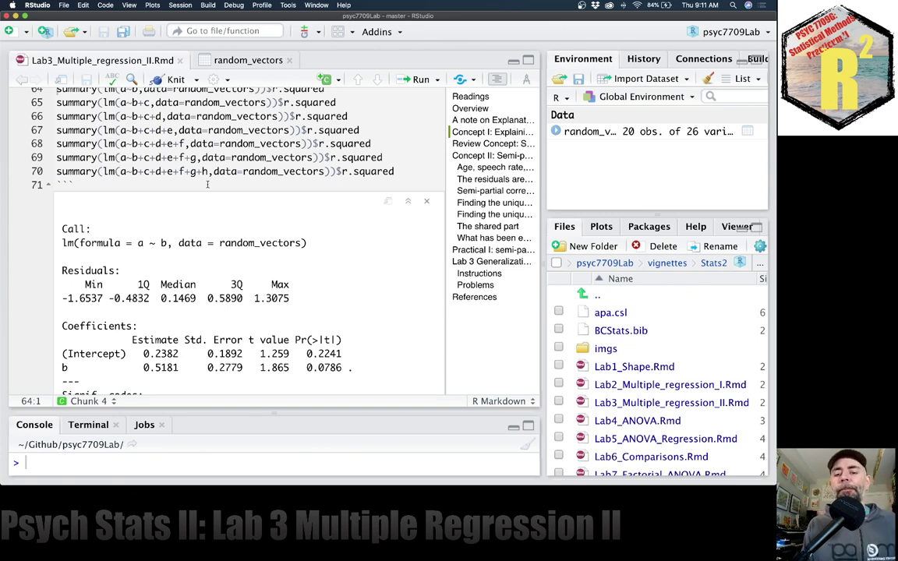
{"action": "scroll", "coordinate": [222, 203], "scroll_direction": "up", "scroll_amount": 3}
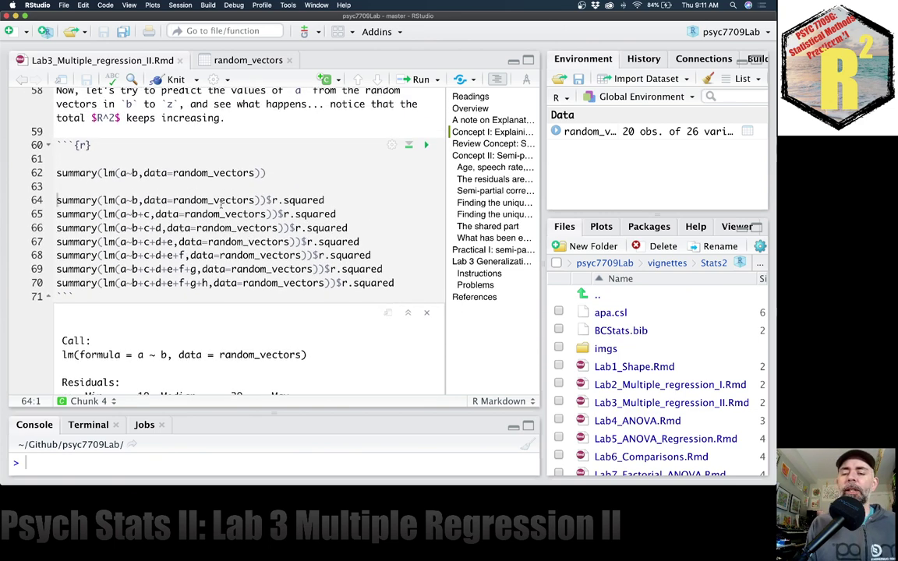
{"action": "left_click", "coordinate": [170, 236]}
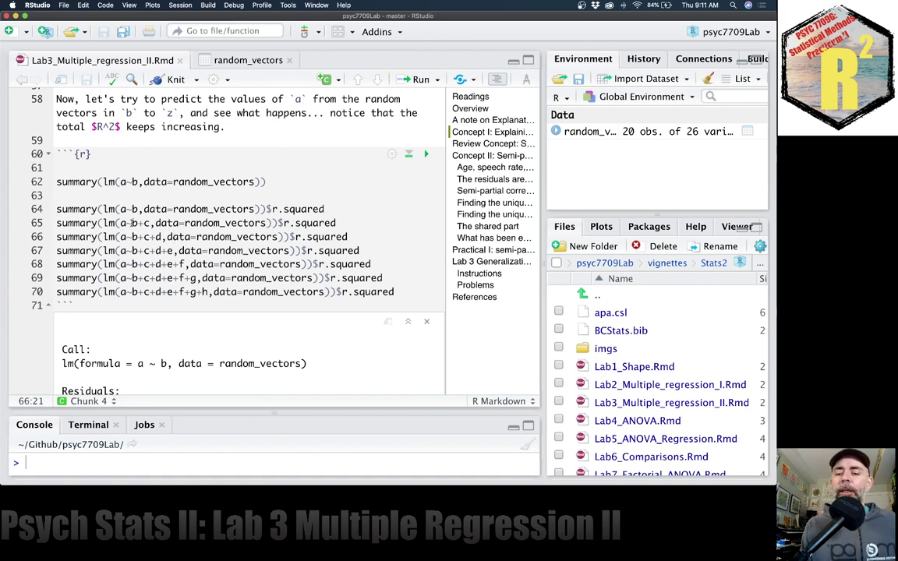
{"action": "left_click_drag", "start_coordinate": [55, 223], "coordinate": [393, 227]}
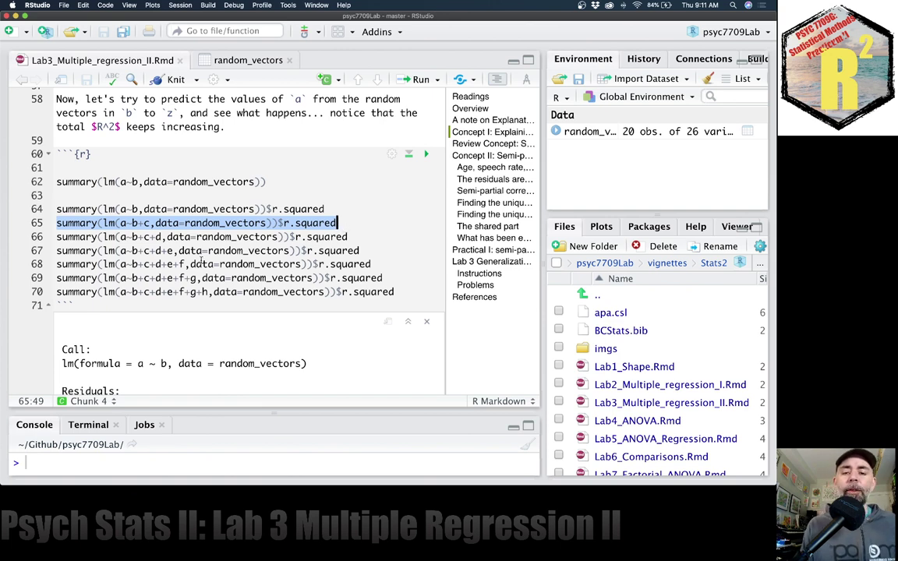
- Point out the outcome a in the line 65 formula, then highlight its predictors b+c
{"action": "left_click", "coordinate": [121, 222]}
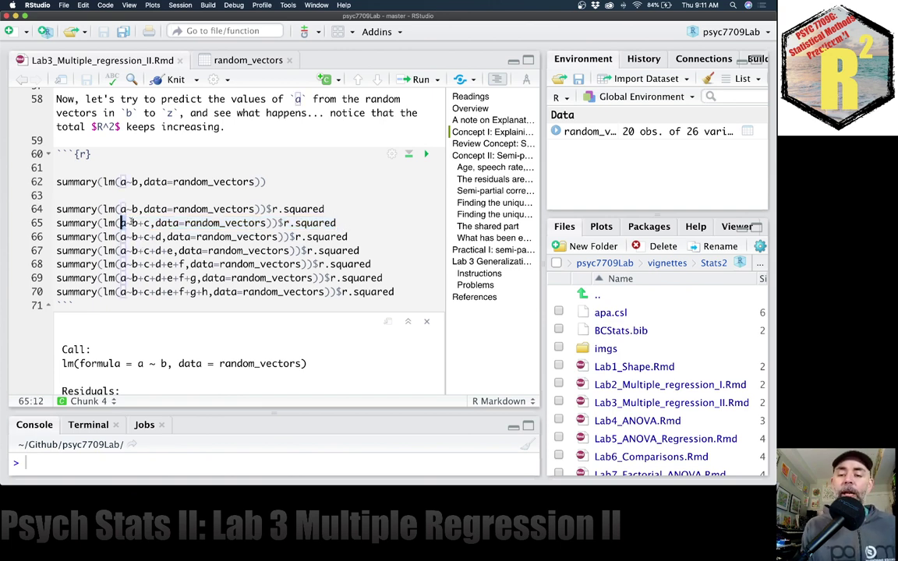
{"action": "key", "text": "Down"}
{"action": "key", "text": "Right"}
{"action": "key", "text": "Right"}
{"action": "key", "text": "Right"}
{"action": "key", "text": "Right"}
{"action": "key", "text": "Right"}
{"action": "key", "text": "Right"}
{"action": "key", "text": "Right"}
{"action": "key", "text": "Right"}
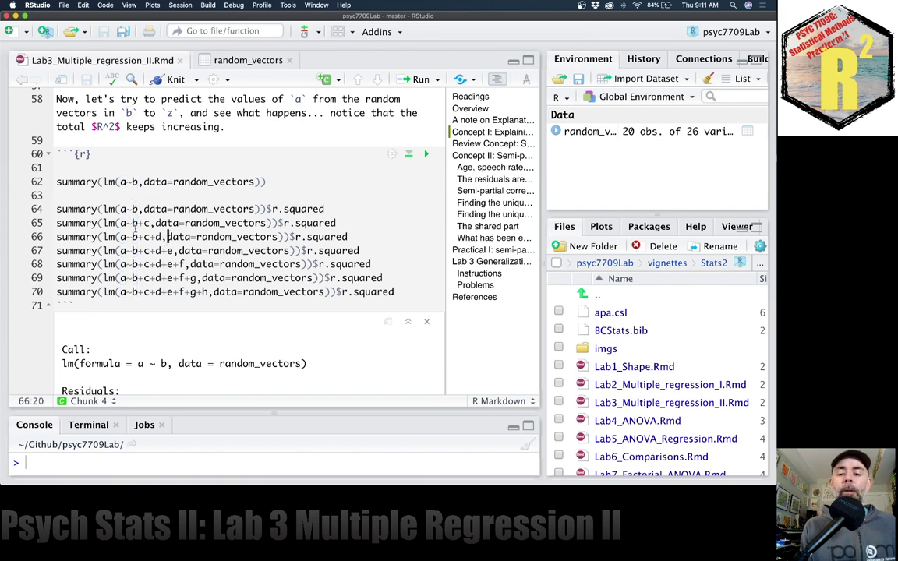
{"action": "left_click_drag", "start_coordinate": [130, 224], "coordinate": [149, 224]}
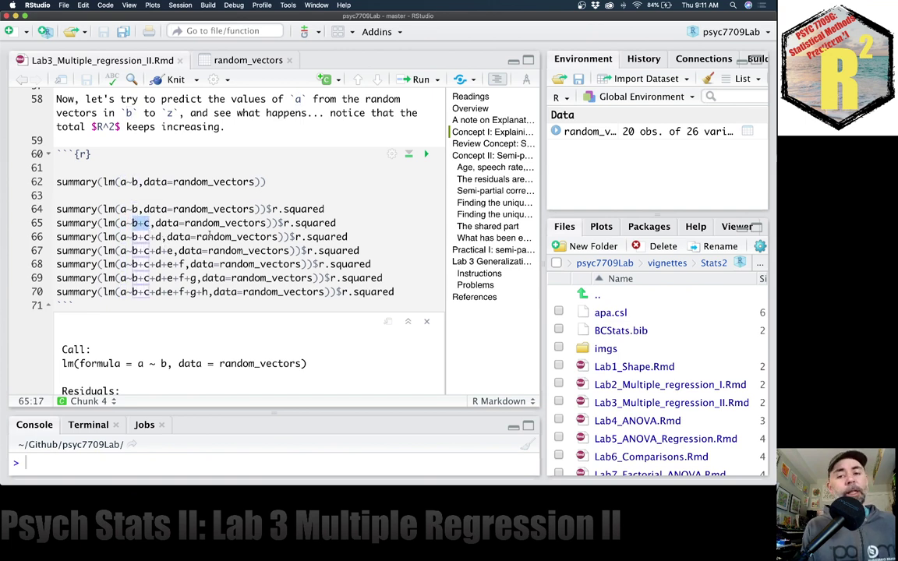
- View the columns of the random_vectors data table, then return to Lab3_Multiple_regression_II.Rmd
{"action": "left_click", "coordinate": [238, 61]}
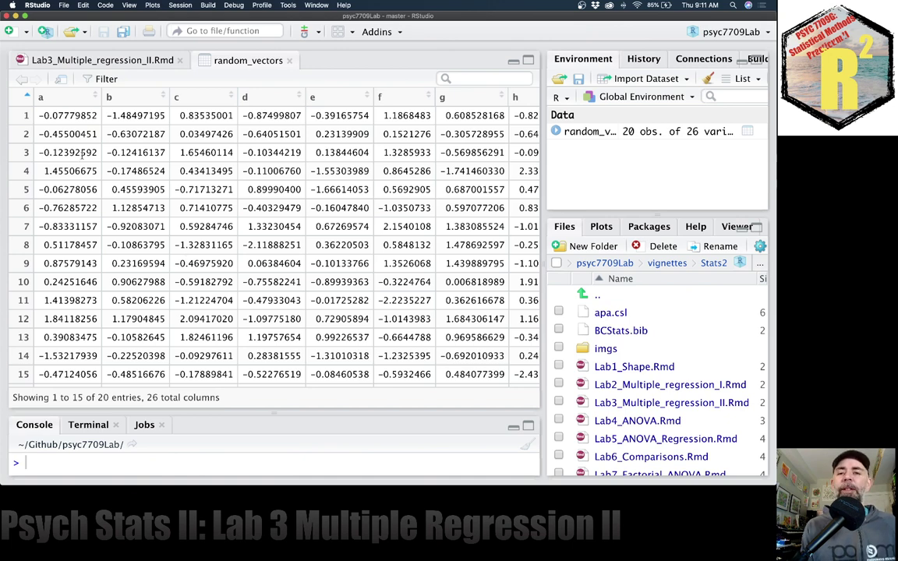
{"action": "left_click", "coordinate": [103, 60]}
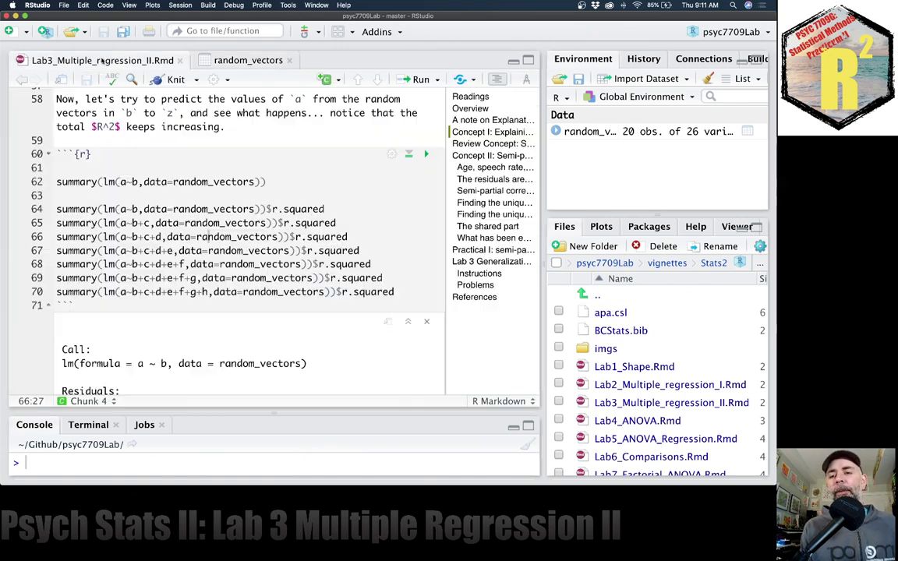
- Run summary(lm(a~b+c,data=random_vectors))$r.squared on line 65 and highlight the resulting R-squared value
{"action": "left_click", "coordinate": [347, 221]}
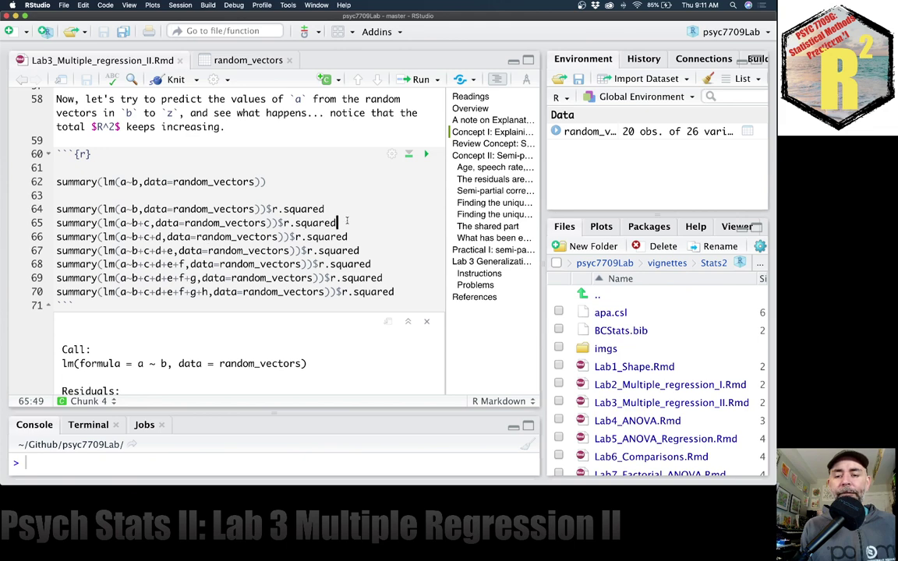
{"action": "key", "text": "super+Return"}
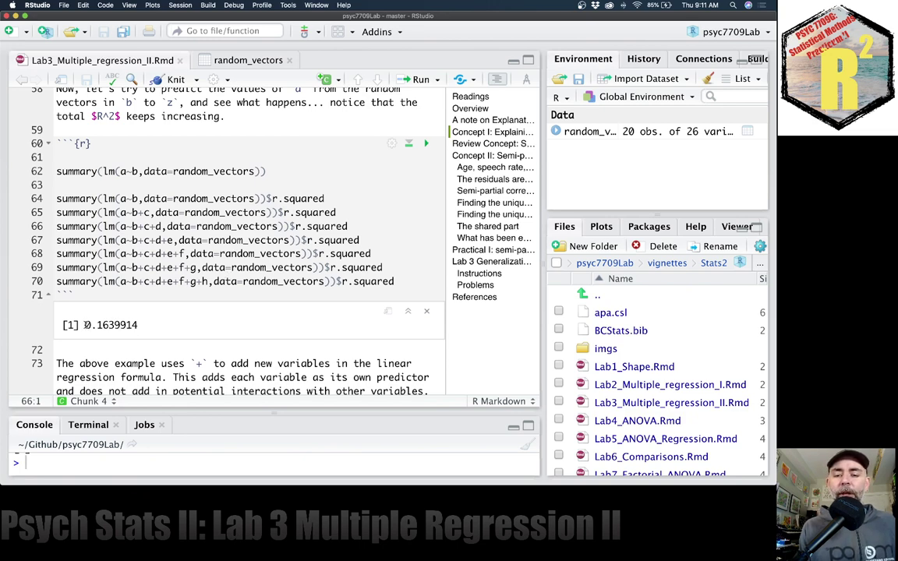
{"action": "left_click_drag", "start_coordinate": [84, 325], "coordinate": [141, 325]}
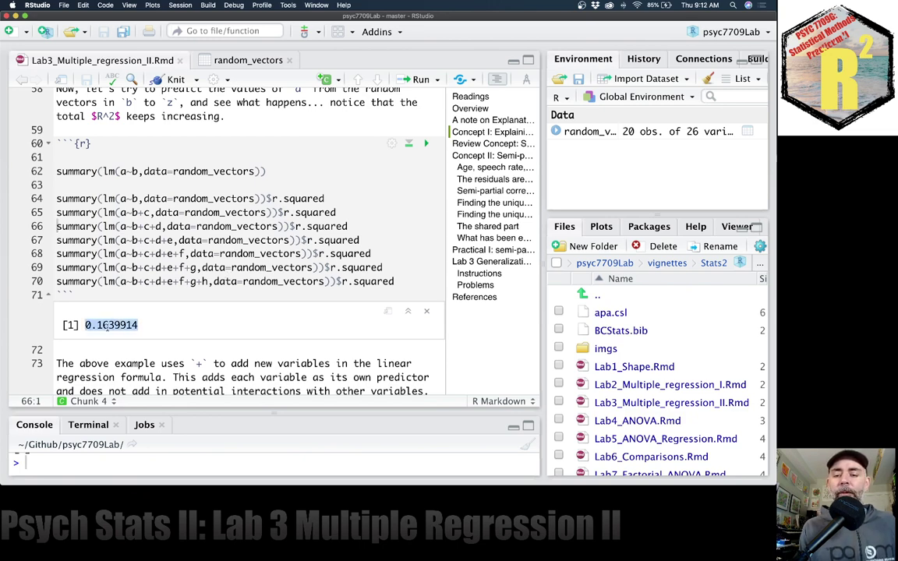
- Rerun the full summary(lm(a~b,data=random_vectors)) on line 62 and highlight $r.squared at the end of line 64
{"action": "left_click", "coordinate": [282, 171]}
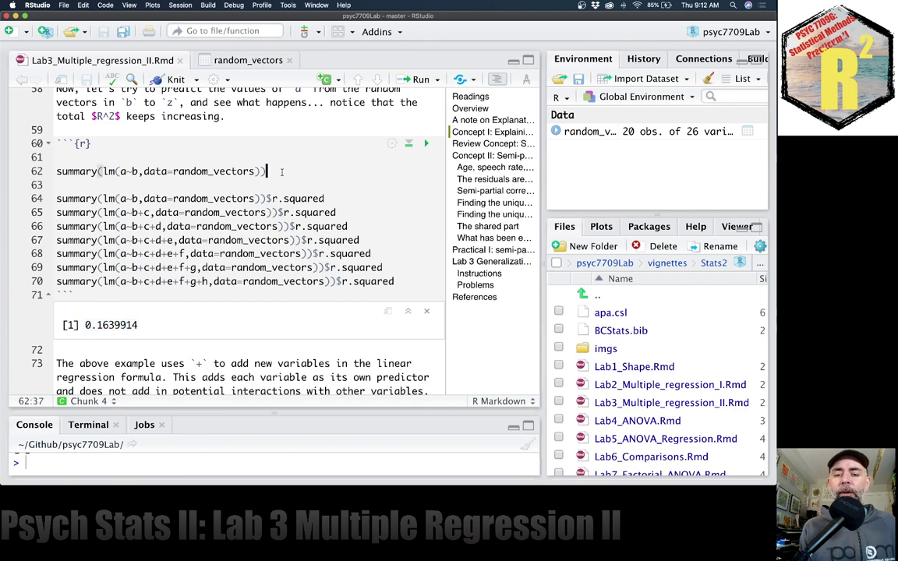
{"action": "key", "text": "super+Return"}
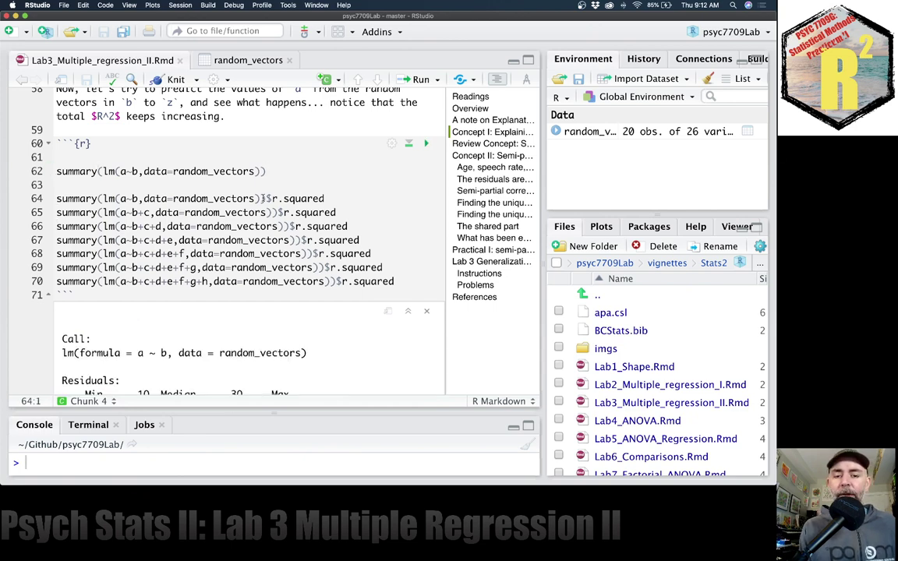
{"action": "left_click_drag", "start_coordinate": [265, 198], "coordinate": [326, 198]}
{"action": "left_click", "coordinate": [326, 197]}
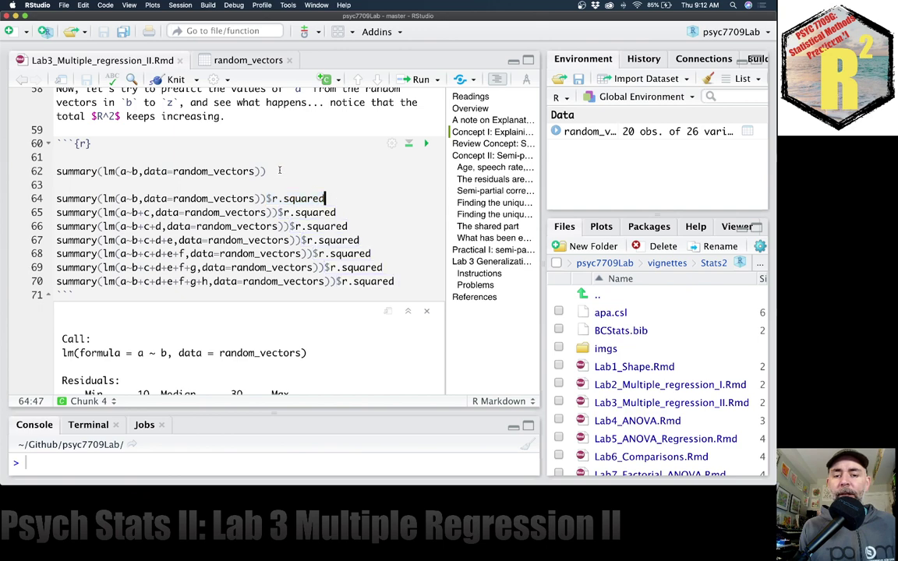
- Find the Multiple R-squared value in the full a~b summary output and highlight it
{"action": "scroll", "coordinate": [257, 163], "scroll_direction": "down", "scroll_amount": 5}
{"action": "scroll", "coordinate": [282, 177], "scroll_direction": "down", "scroll_amount": 4}
{"action": "scroll", "coordinate": [282, 177], "scroll_direction": "down", "scroll_amount": 5}
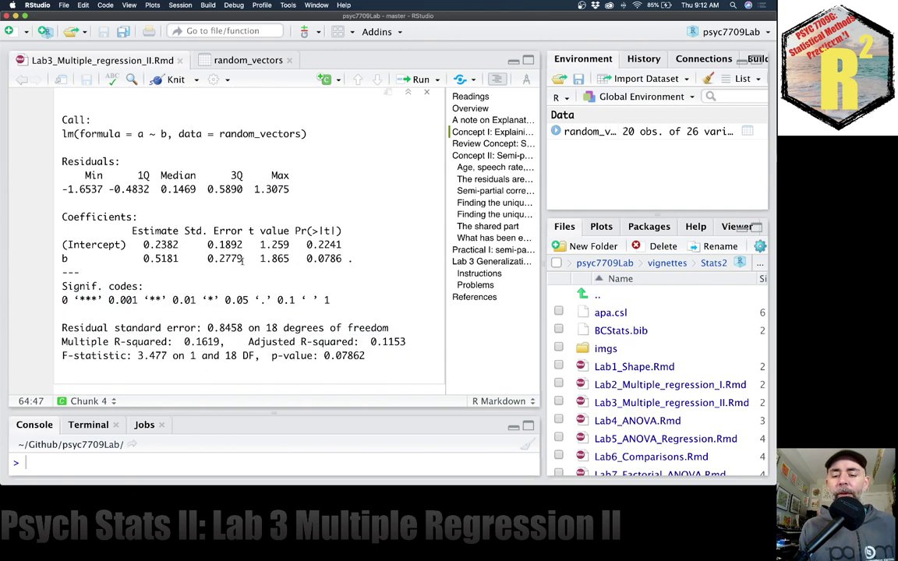
{"action": "double_click", "coordinate": [185, 344]}
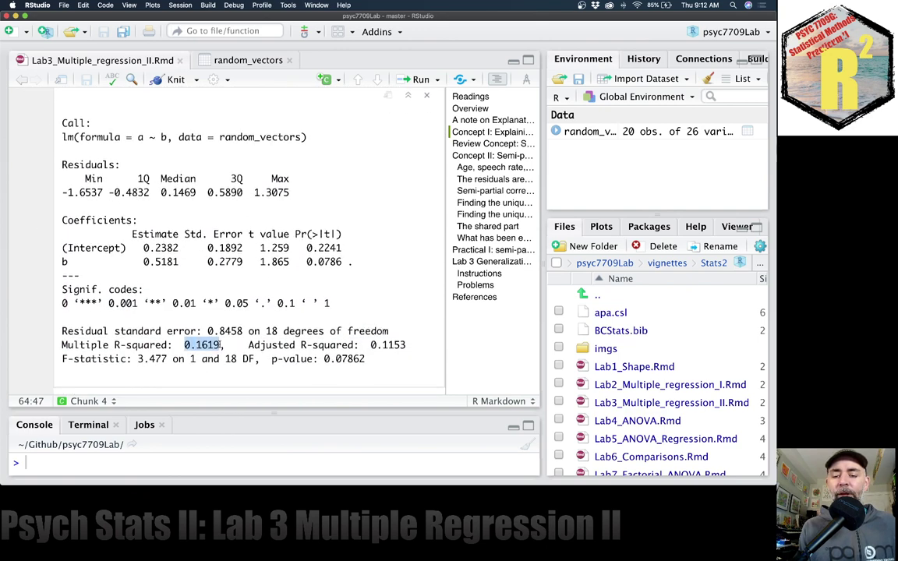
- Return to the code and run summary(lm(a~b,data=random_vectors))$r.squared on line 64
{"action": "scroll", "coordinate": [280, 335], "scroll_direction": "up", "scroll_amount": 12}
{"action": "scroll", "coordinate": [281, 335], "scroll_direction": "up", "scroll_amount": 1}
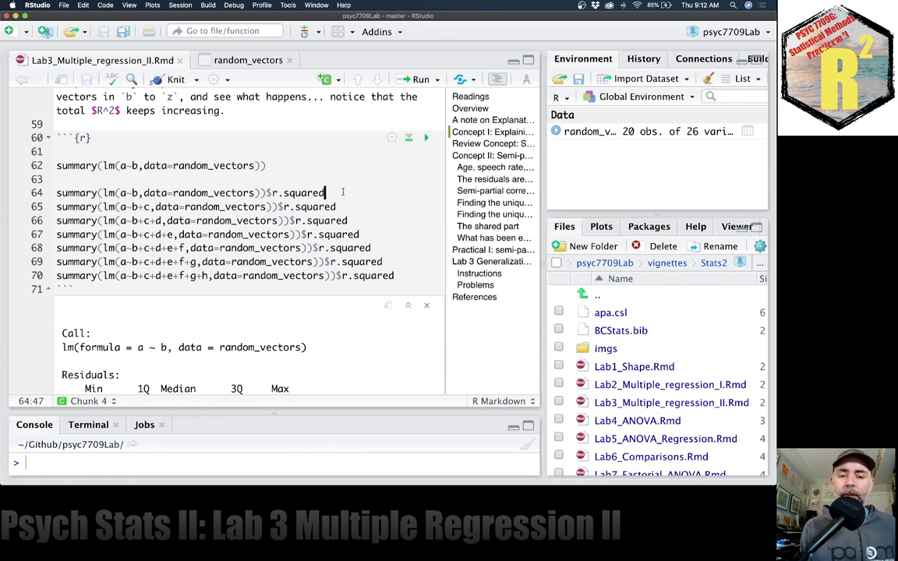
{"action": "key", "text": "ctrl+Return"}
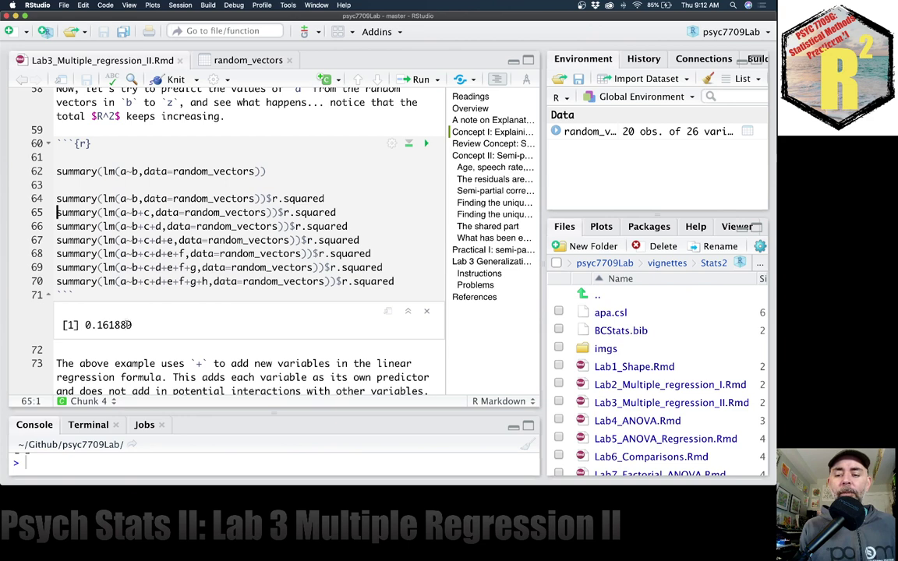
- Run the line 65 R-squared command for a~b+c again and highlight the trailing digits of its result
{"action": "left_click", "coordinate": [349, 211]}
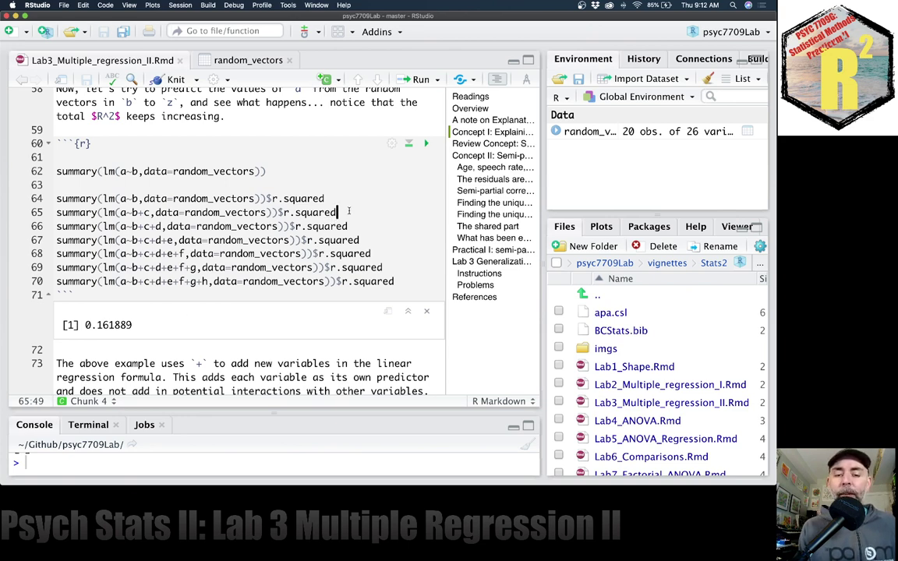
{"action": "key", "text": "ctrl+Return"}
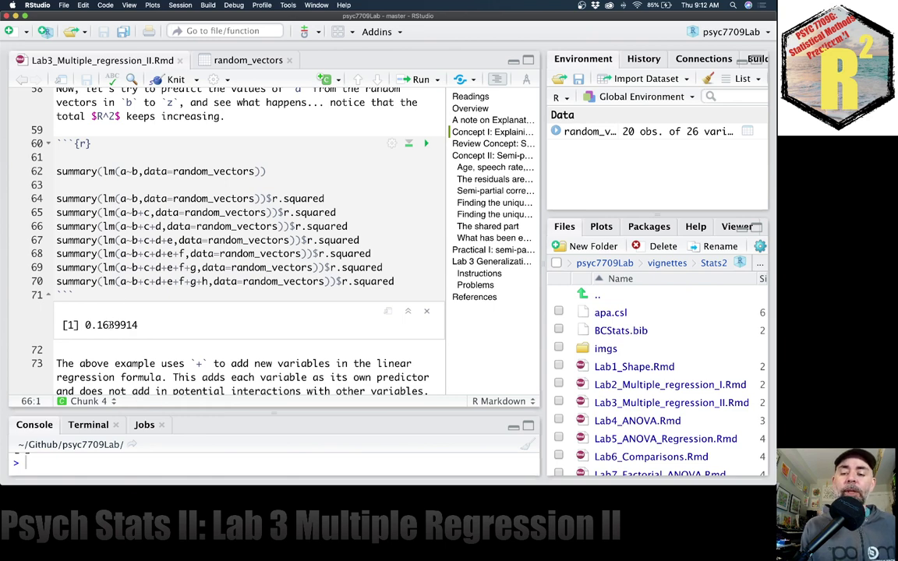
{"action": "left_click_drag", "start_coordinate": [109, 324], "coordinate": [145, 326]}
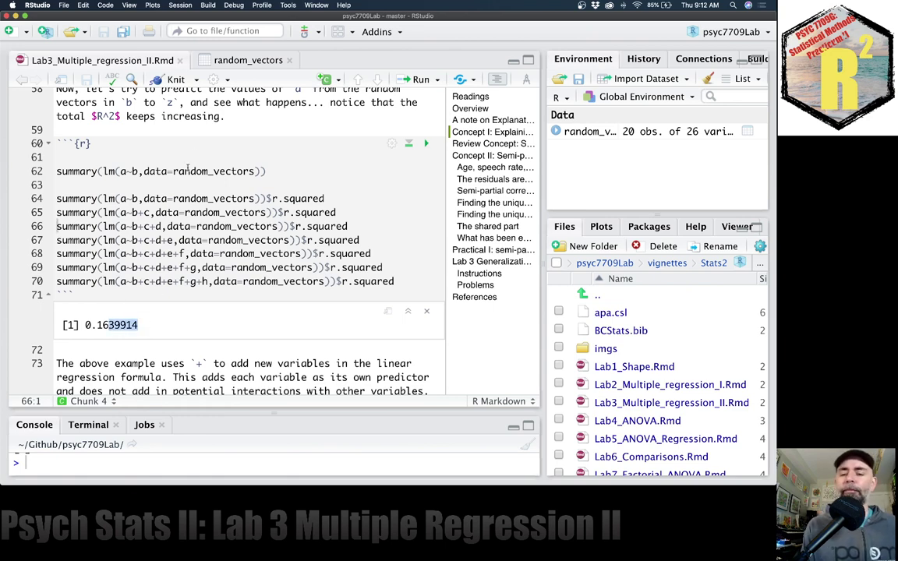
- Highlight the added predictor c in the line 65 formula and compare it with the R-squared output
{"action": "double_click", "coordinate": [145, 212]}
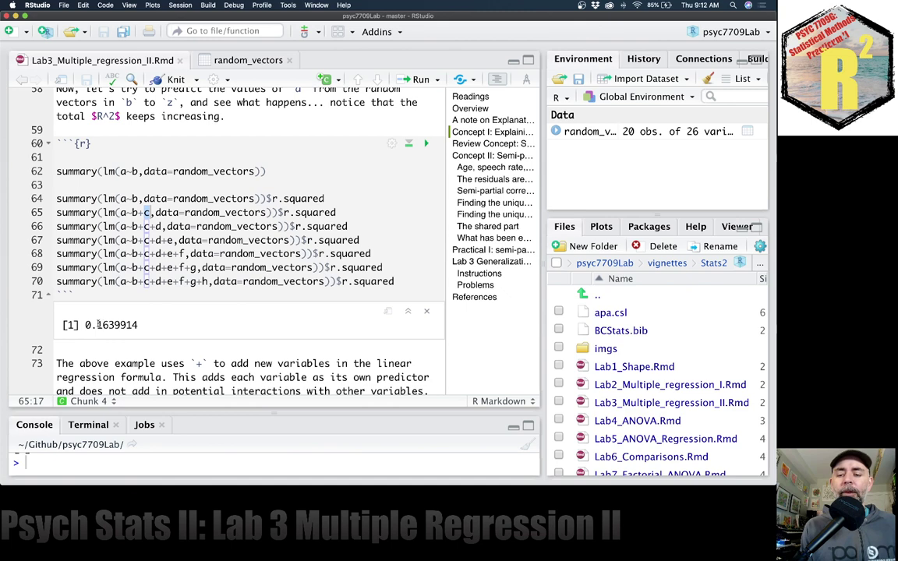
{"action": "left_click_drag", "start_coordinate": [91, 324], "coordinate": [109, 324]}
{"action": "left_click", "coordinate": [136, 325]}
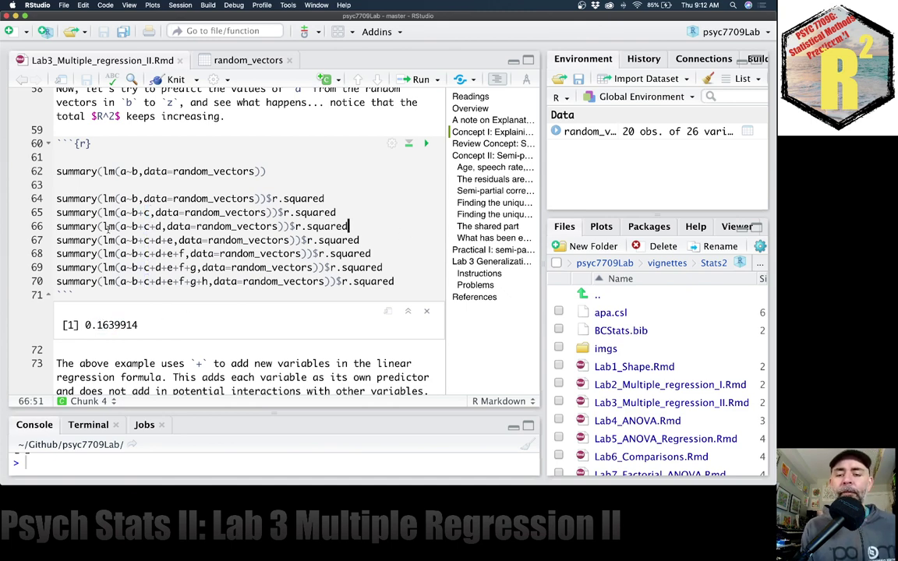
- Highlight the predictors b+c+d on line 66, run that R-squared line, and highlight the leading digits of its result
{"action": "left_click_drag", "start_coordinate": [131, 226], "coordinate": [162, 226]}
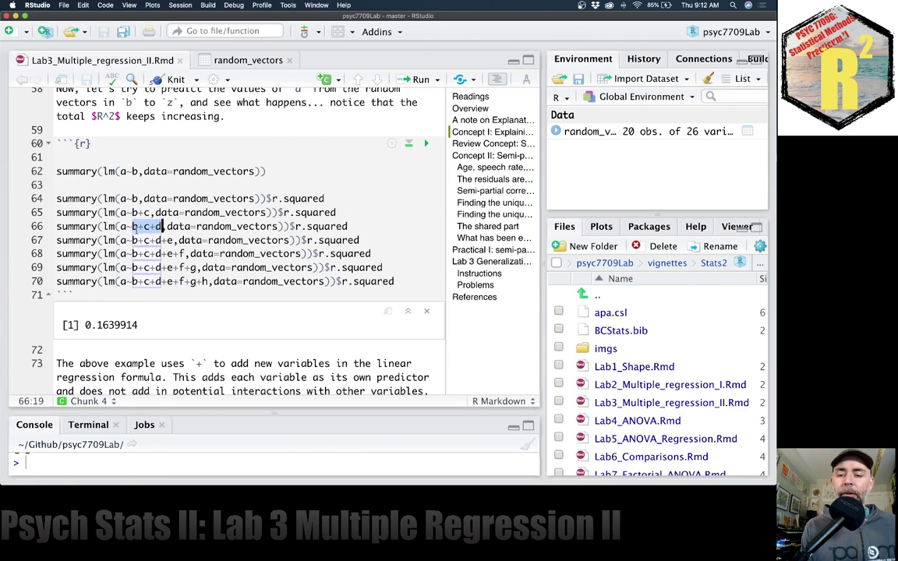
{"action": "left_click", "coordinate": [377, 226]}
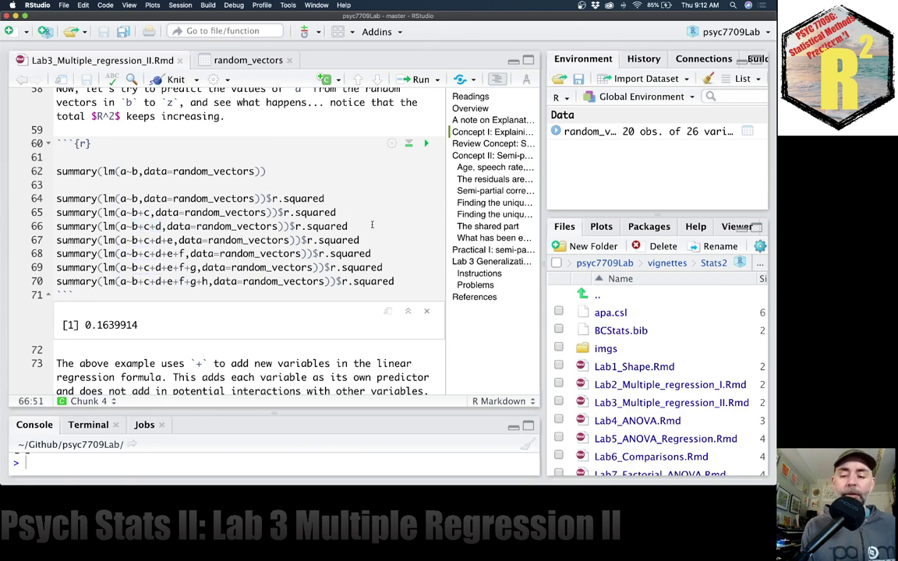
{"action": "key", "text": "super+Return"}
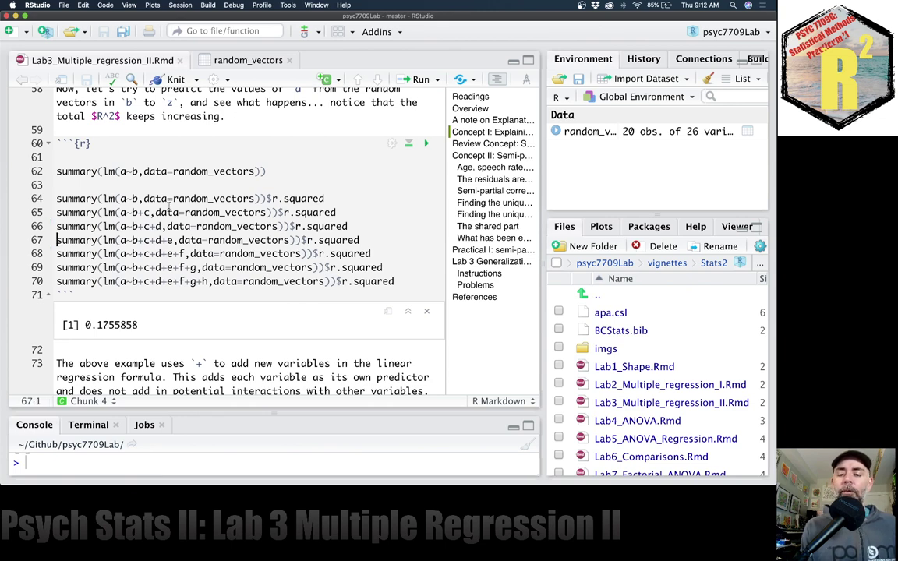
{"action": "left_click_drag", "start_coordinate": [97, 324], "coordinate": [111, 324]}
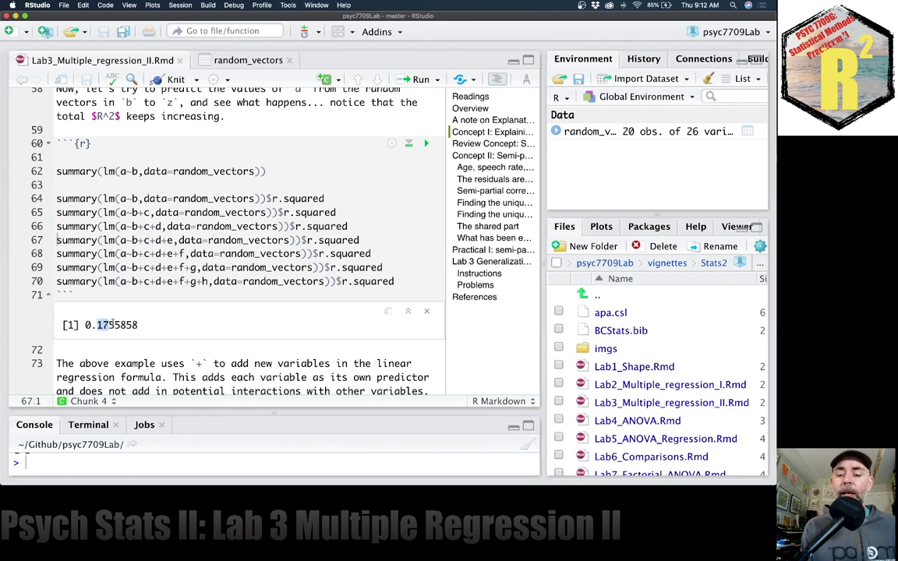
- Highlight the predictors b+c+d+e on line 67 and run that R-squared line
{"action": "left_click_drag", "start_coordinate": [131, 240], "coordinate": [173, 240]}
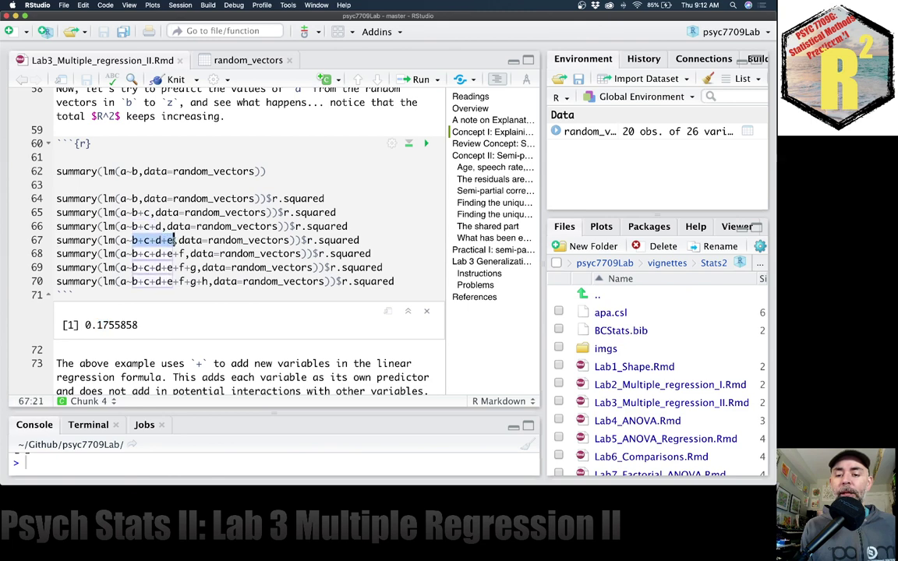
{"action": "left_click", "coordinate": [379, 240]}
{"action": "key", "text": "super+Return"}
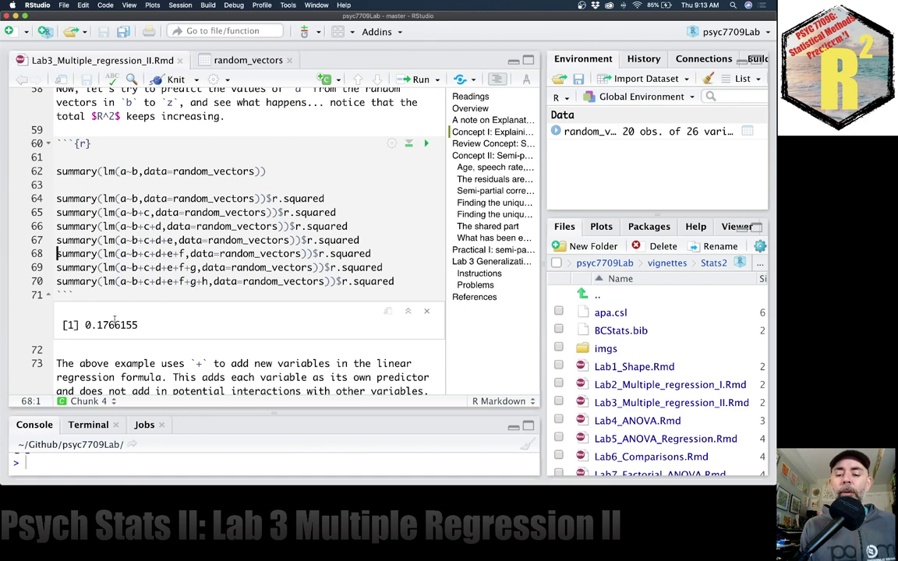
- Run the R-squared lines 68 and 69, for a~b+c+d+e+f and a~b+c+d+e+f+g
{"action": "left_click", "coordinate": [380, 252]}
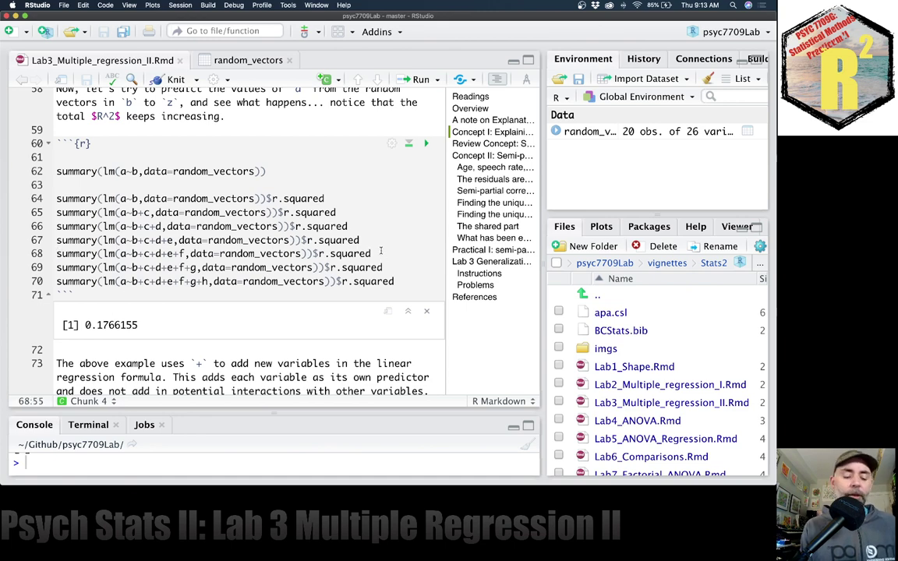
{"action": "key", "text": "super+Return"}
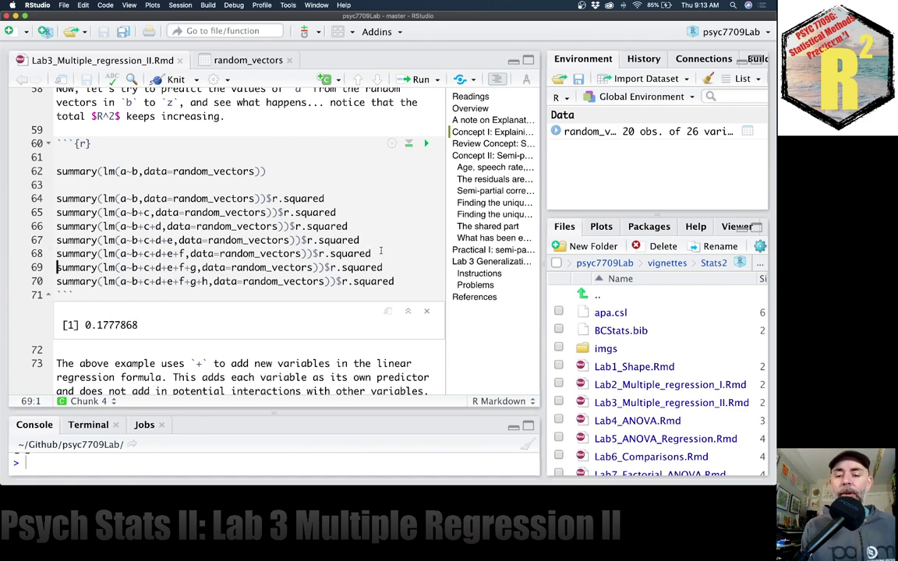
{"action": "left_click", "coordinate": [397, 262]}
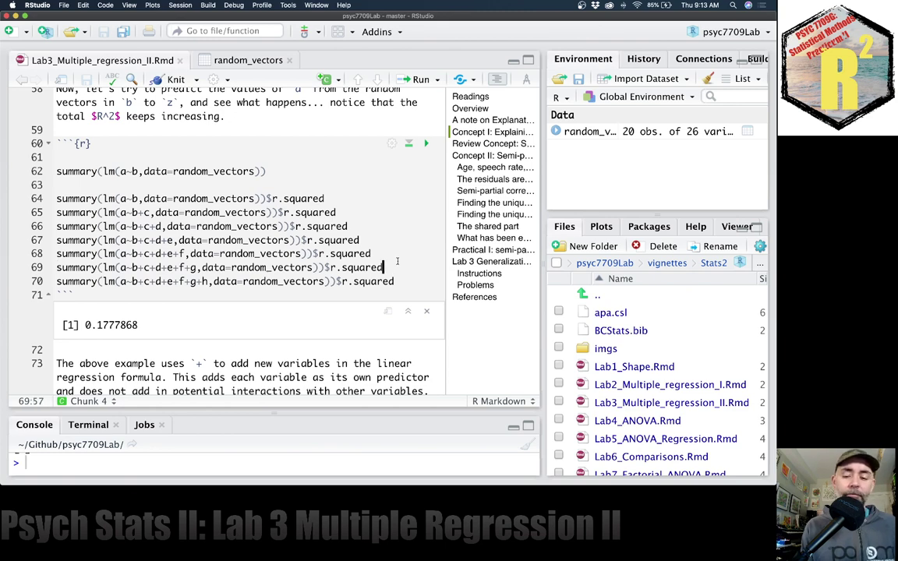
{"action": "key", "text": "super+Return"}
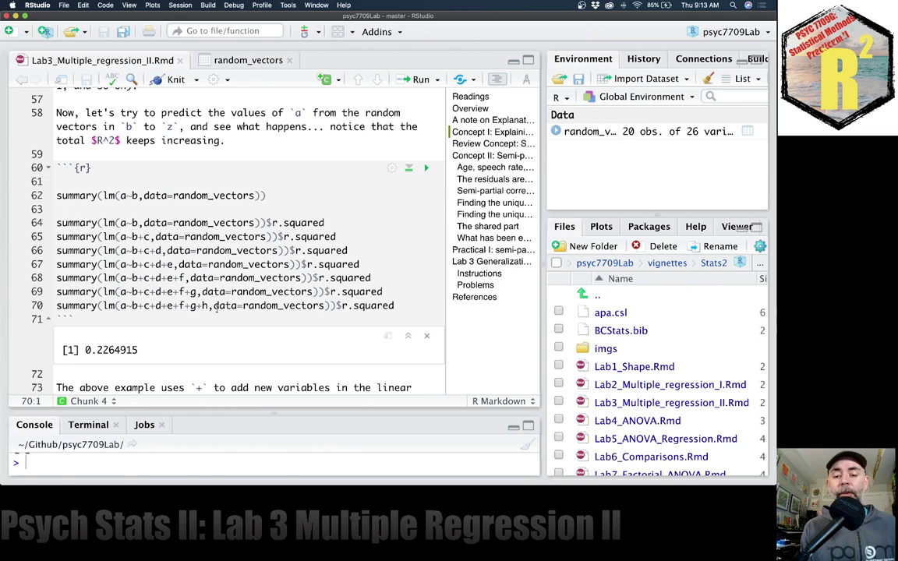
- Run the line 70 R-squared command for a~b+c+d+e+f+g+h and highlight the decimals of its result
{"action": "left_click", "coordinate": [412, 303]}
{"action": "key", "text": "super+Return"}
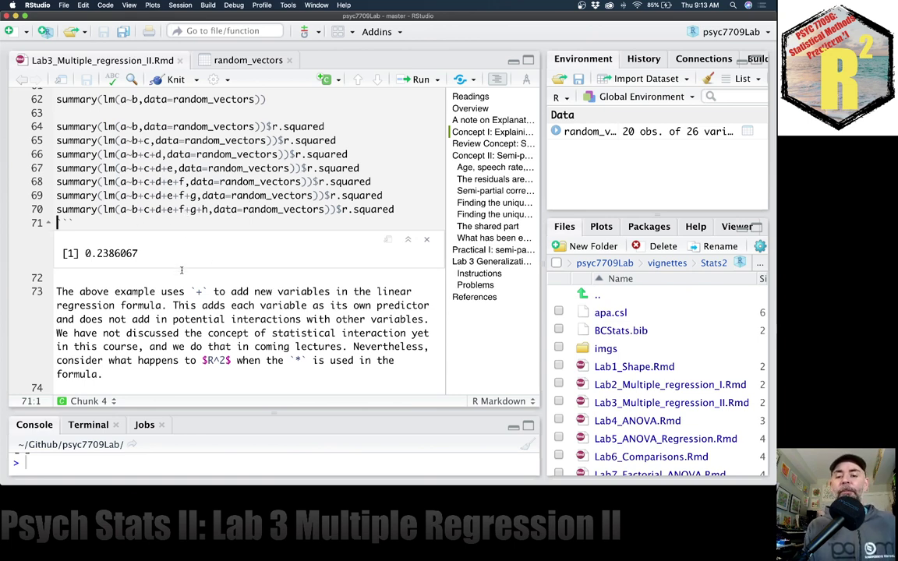
{"action": "left_click_drag", "start_coordinate": [96, 254], "coordinate": [147, 254]}
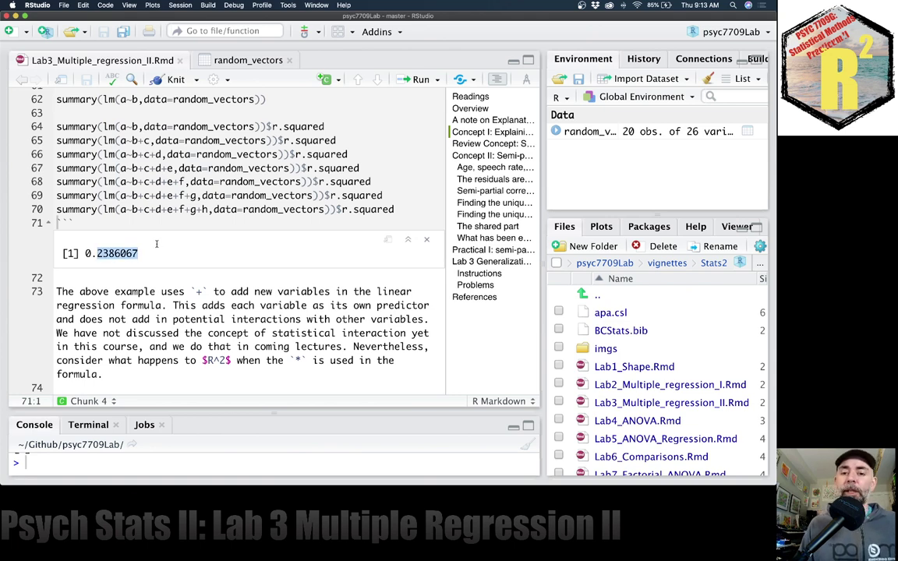
- Return to the chunk on lines 44–49 and rerun it to generate a new set of random_vectors
{"action": "scroll", "coordinate": [191, 224], "scroll_direction": "up", "scroll_amount": 5}
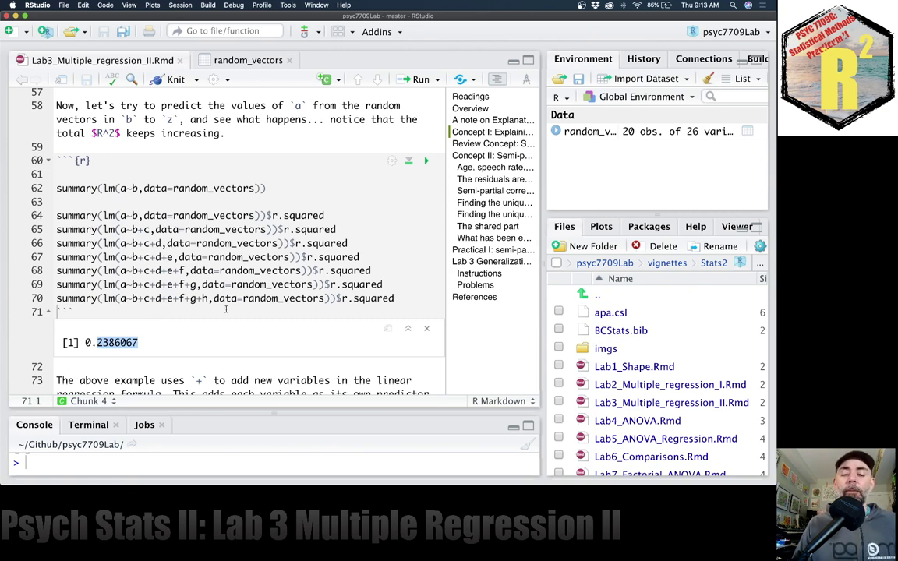
{"action": "scroll", "coordinate": [239, 224], "scroll_direction": "up", "scroll_amount": 10}
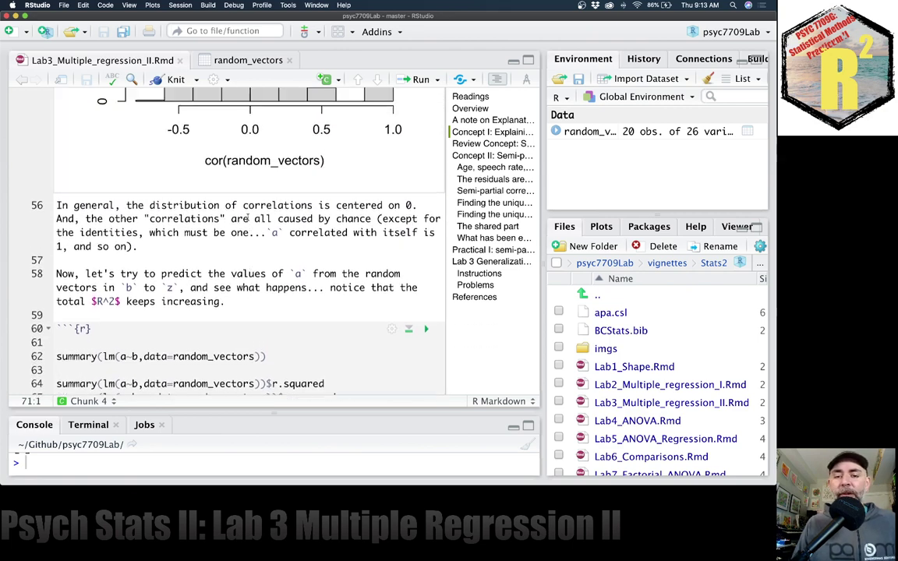
{"action": "scroll", "coordinate": [246, 211], "scroll_direction": "up", "scroll_amount": 5}
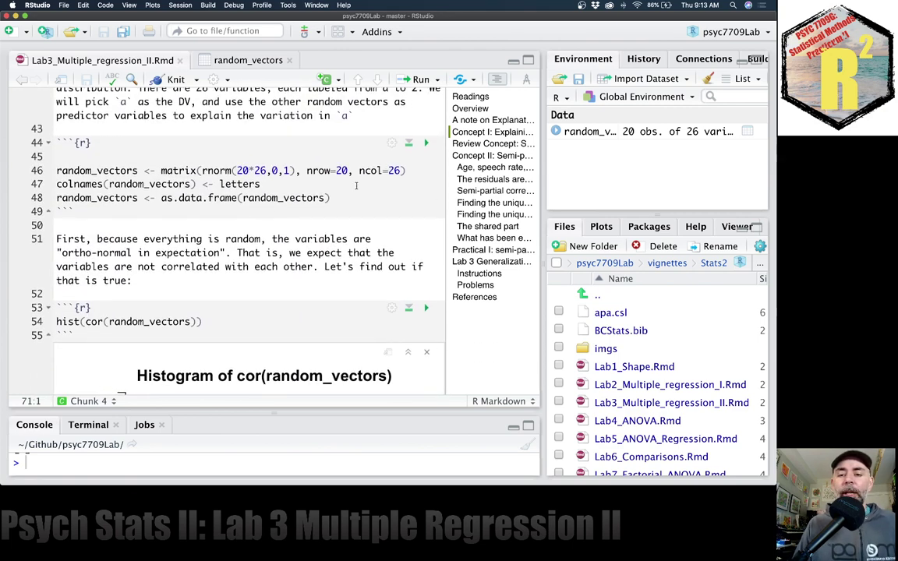
{"action": "left_click", "coordinate": [427, 141]}
- Rerun the whole regression chunk starting at line 60 and highlight the list of R-squared values in its output
{"action": "scroll", "coordinate": [318, 153], "scroll_direction": "down", "scroll_amount": 15}
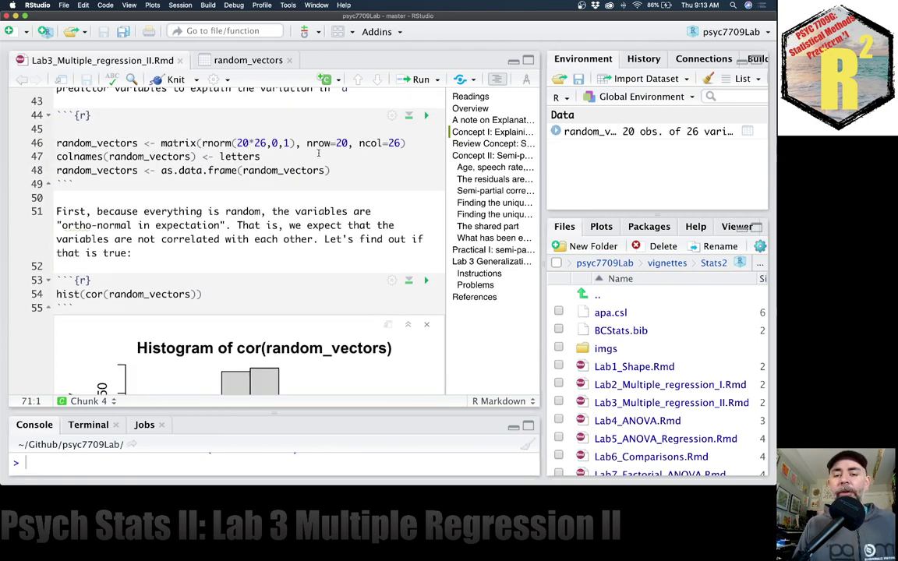
{"action": "scroll", "coordinate": [317, 153], "scroll_direction": "down", "scroll_amount": 10}
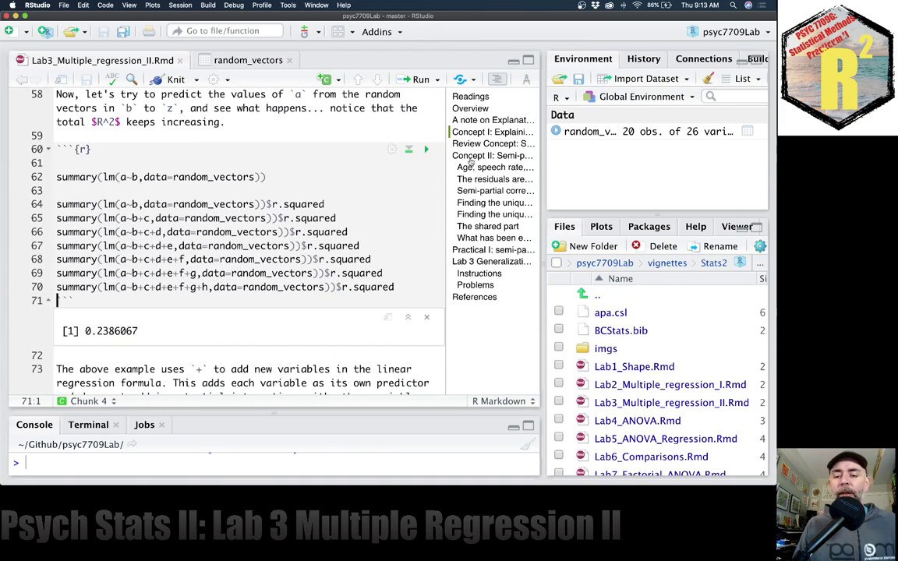
{"action": "left_click", "coordinate": [424, 152]}
{"action": "scroll", "coordinate": [377, 159], "scroll_direction": "down", "scroll_amount": 3}
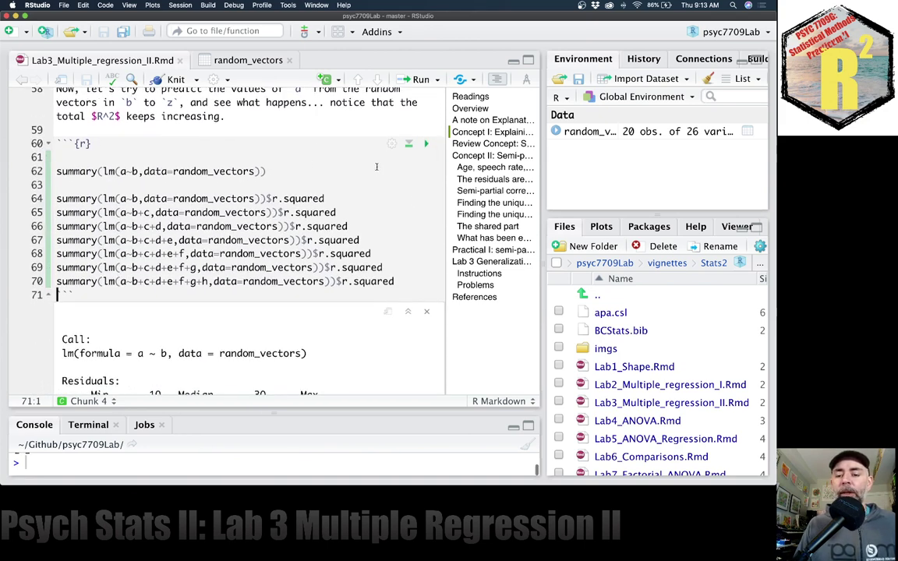
{"action": "scroll", "coordinate": [377, 159], "scroll_direction": "down", "scroll_amount": 8}
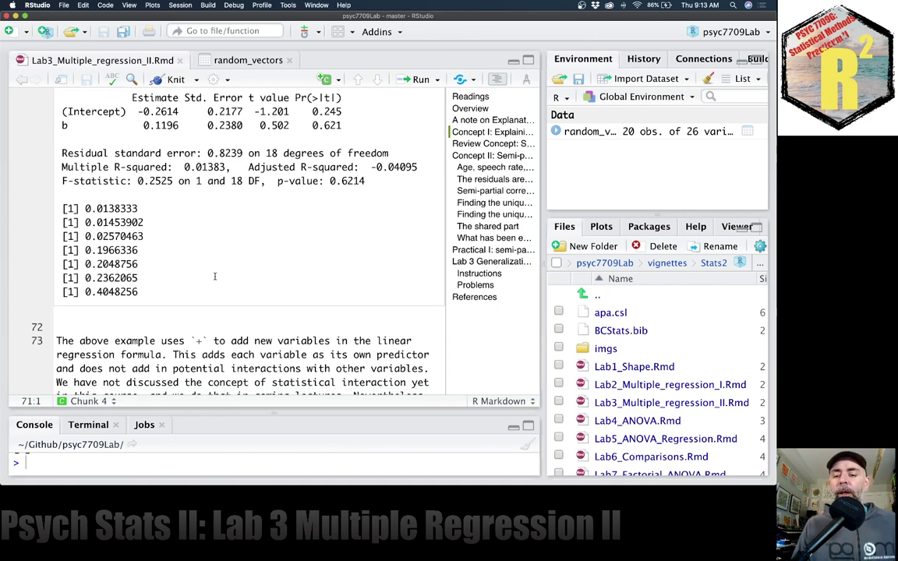
{"action": "left_click_drag", "start_coordinate": [85, 208], "coordinate": [166, 293]}
{"action": "left_click", "coordinate": [146, 210]}
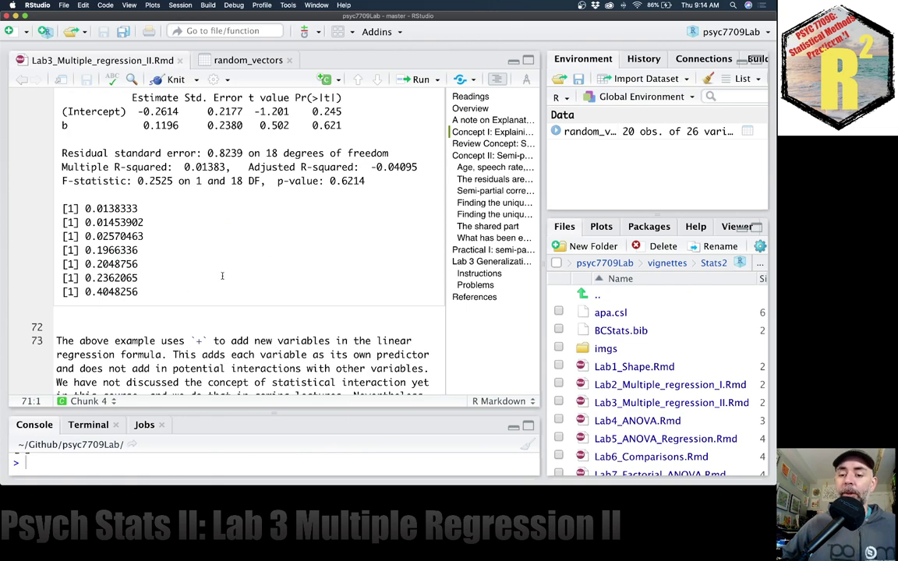
- Go back to the random_vectors chunk above the histogram and run it again for another random sample
{"action": "scroll", "coordinate": [222, 275], "scroll_direction": "up", "scroll_amount": 20}
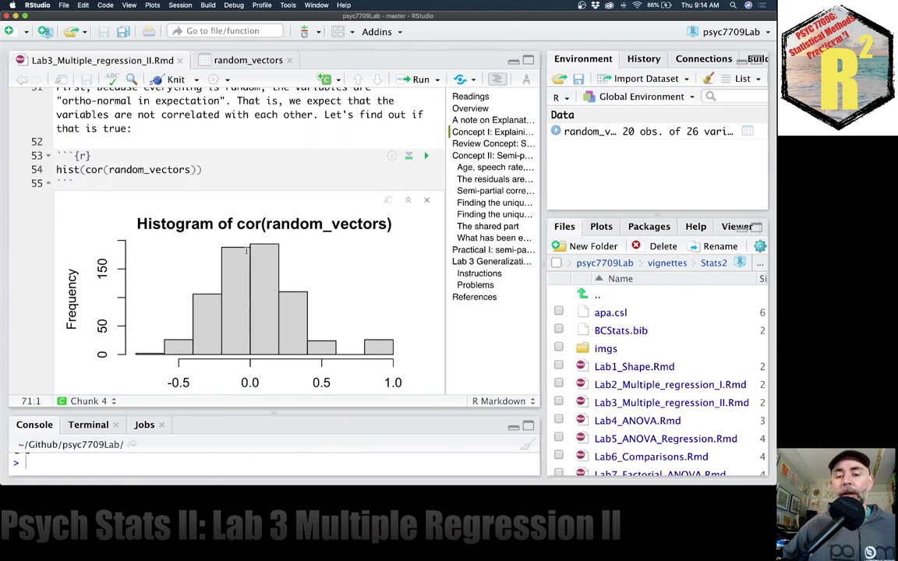
{"action": "scroll", "coordinate": [247, 250], "scroll_direction": "up", "scroll_amount": 2}
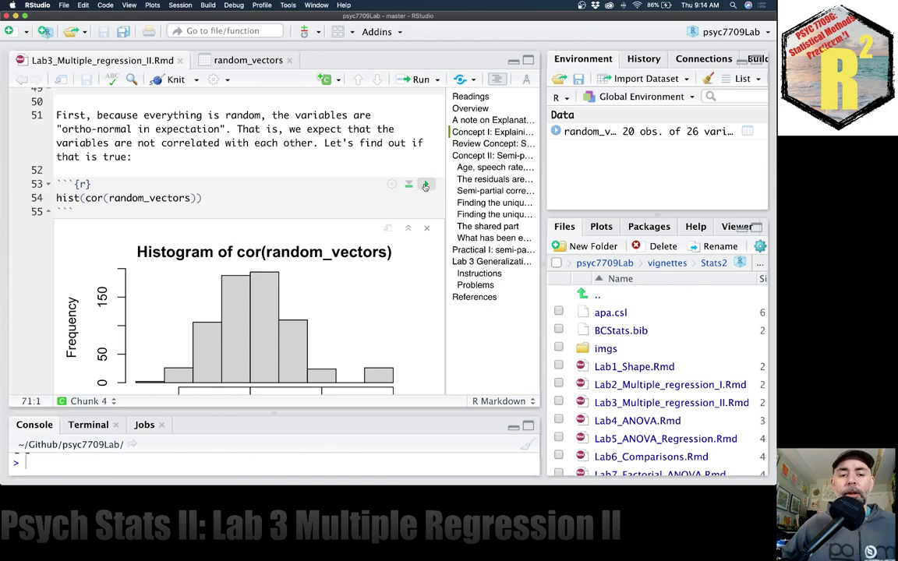
{"action": "scroll", "coordinate": [421, 183], "scroll_direction": "up", "scroll_amount": 5}
{"action": "scroll", "coordinate": [317, 209], "scroll_direction": "down", "scroll_amount": 4}
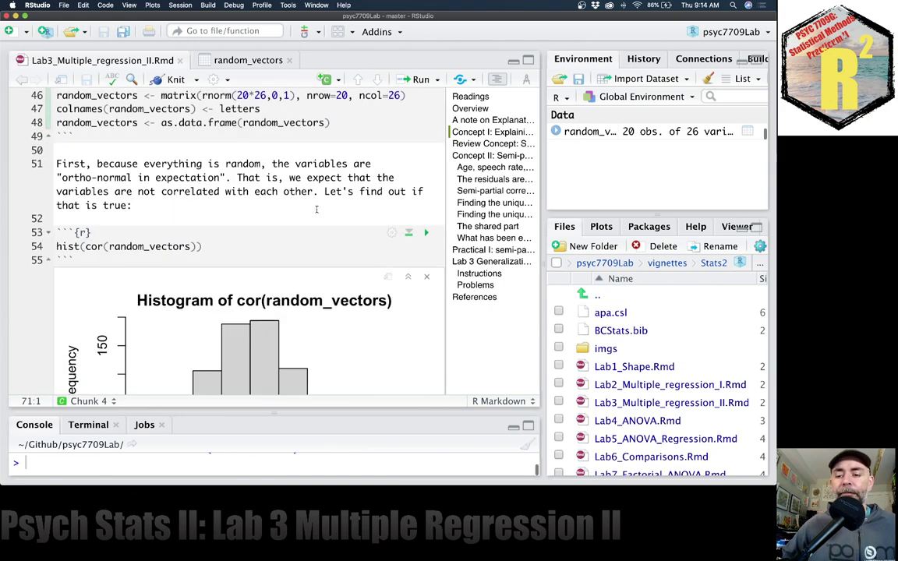
- Run the line 60 regression chunk on the new sample and highlight the decimals of the last R-squared value
{"action": "scroll", "coordinate": [316, 209], "scroll_direction": "down", "scroll_amount": 10}
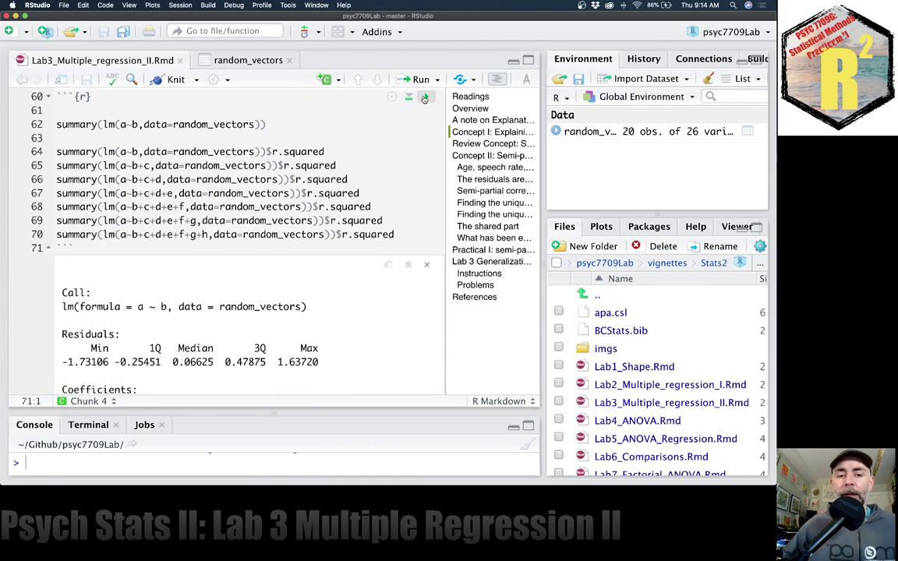
{"action": "left_click", "coordinate": [425, 98]}
{"action": "scroll", "coordinate": [246, 266], "scroll_direction": "down", "scroll_amount": 8}
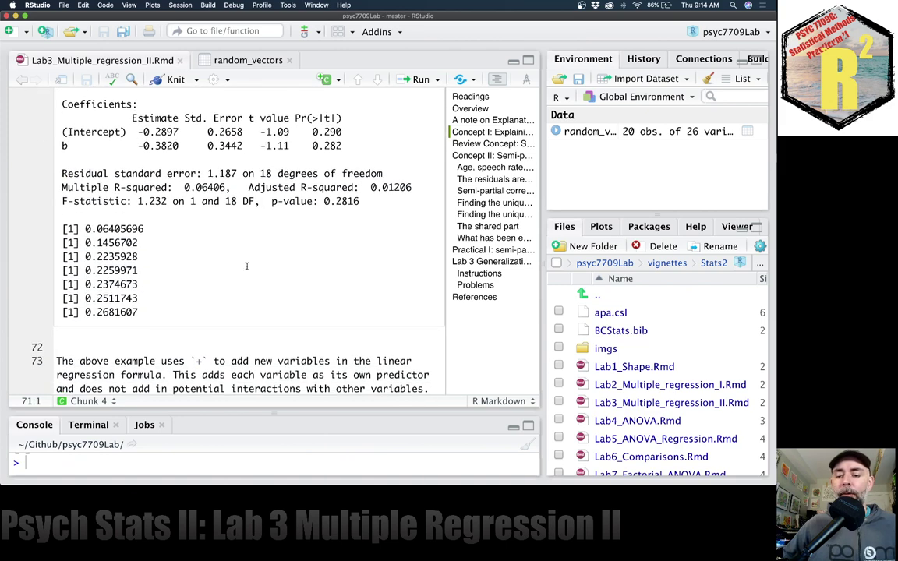
{"action": "scroll", "coordinate": [100, 314], "scroll_direction": "up", "scroll_amount": 1}
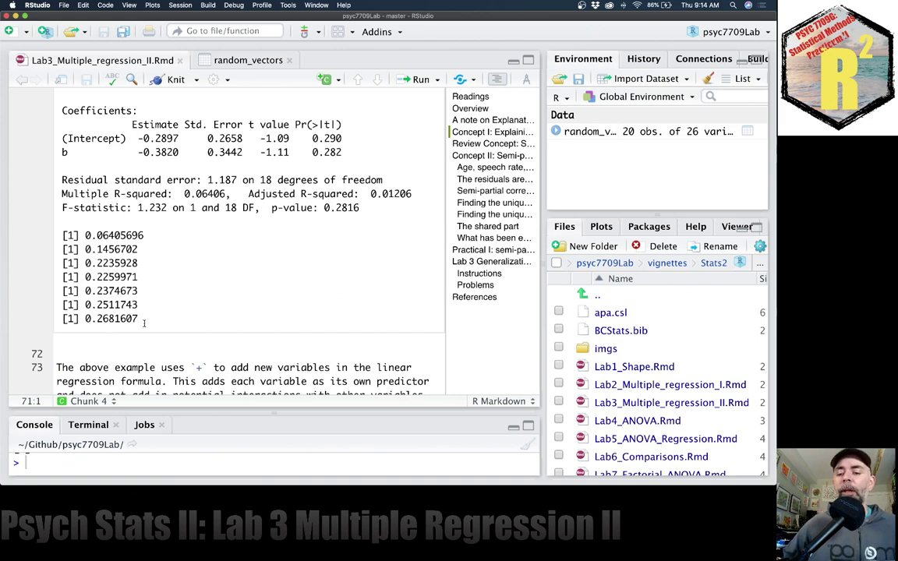
{"action": "left_click_drag", "start_coordinate": [144, 322], "coordinate": [113, 318]}
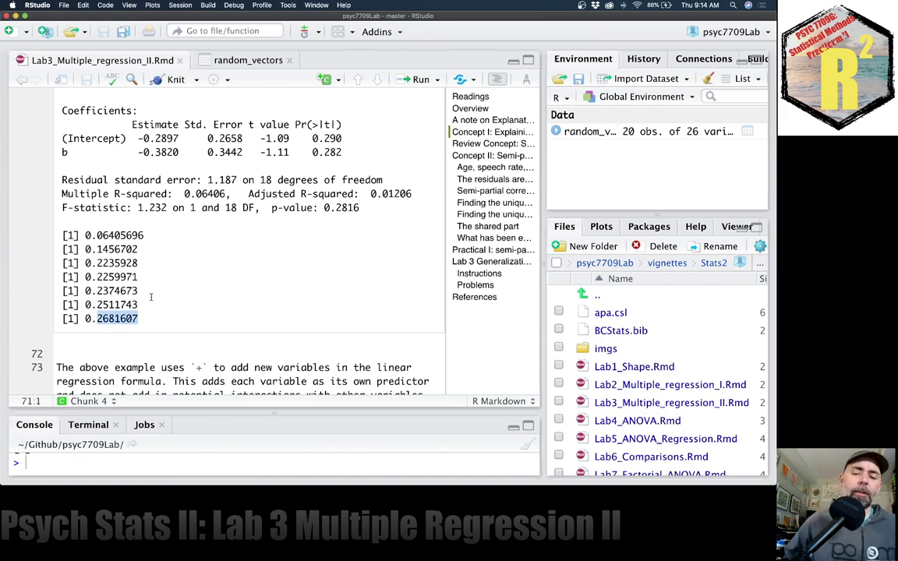
- Read the line 73 note on using * in formulas, and highlight the + operator and the predictors b+c on line 65
{"action": "scroll", "coordinate": [151, 297], "scroll_direction": "down", "scroll_amount": 3}
{"action": "scroll", "coordinate": [197, 288], "scroll_direction": "down", "scroll_amount": 3}
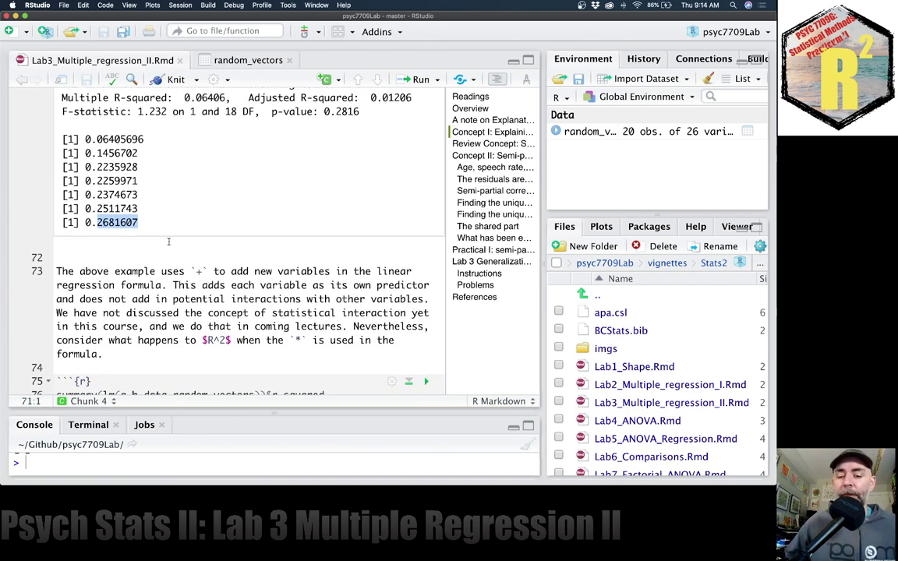
{"action": "scroll", "coordinate": [168, 237], "scroll_direction": "down", "scroll_amount": 5}
{"action": "scroll", "coordinate": [168, 228], "scroll_direction": "down", "scroll_amount": 4}
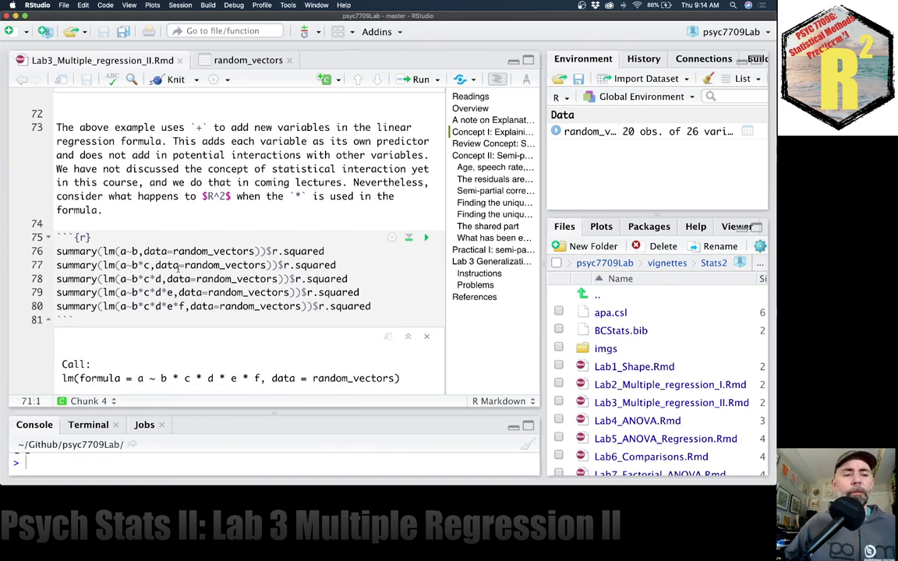
{"action": "scroll", "coordinate": [234, 241], "scroll_direction": "up", "scroll_amount": 10}
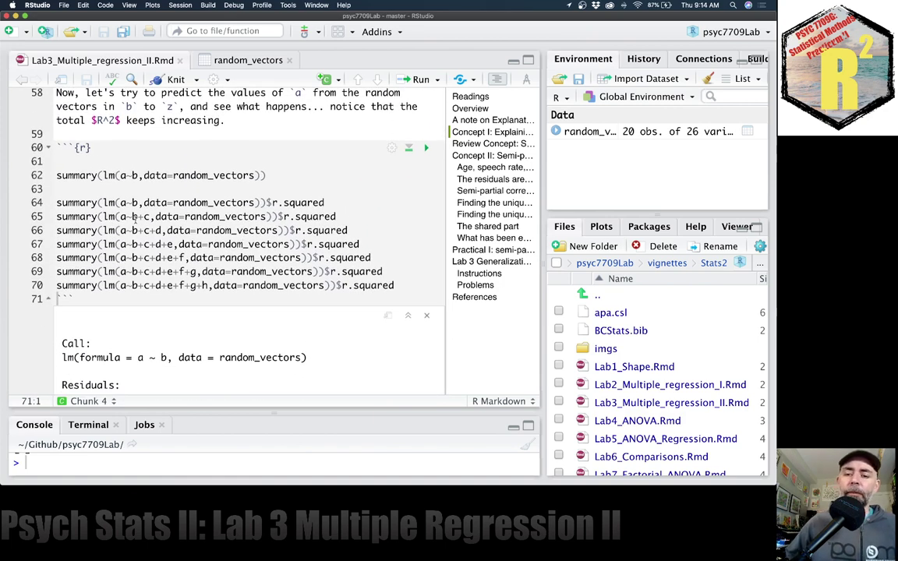
{"action": "left_click", "coordinate": [139, 217]}
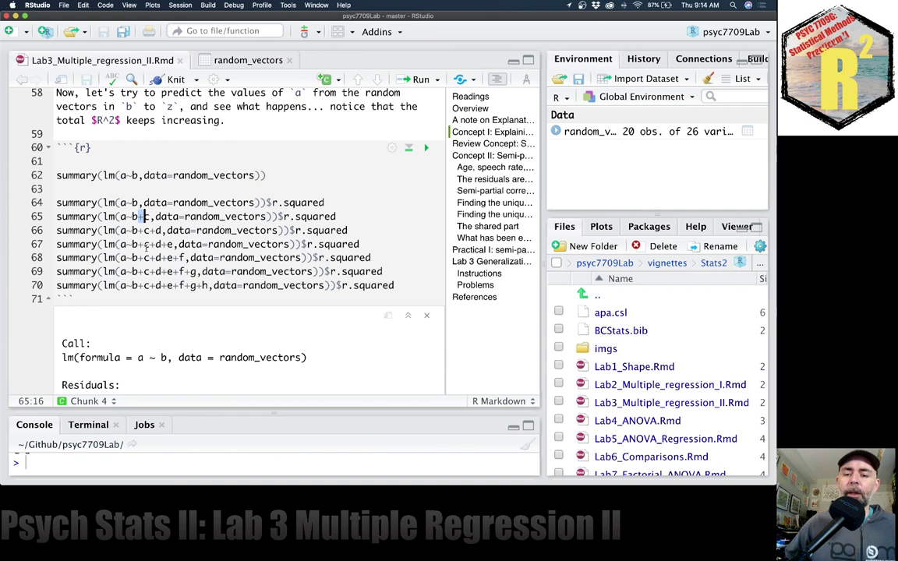
{"action": "mouse_move", "coordinate": [143, 216]}
{"action": "left_mouse_down"}
{"action": "mouse_move", "coordinate": [132, 217]}
{"action": "mouse_move", "coordinate": [151, 217]}
{"action": "left_mouse_up"}
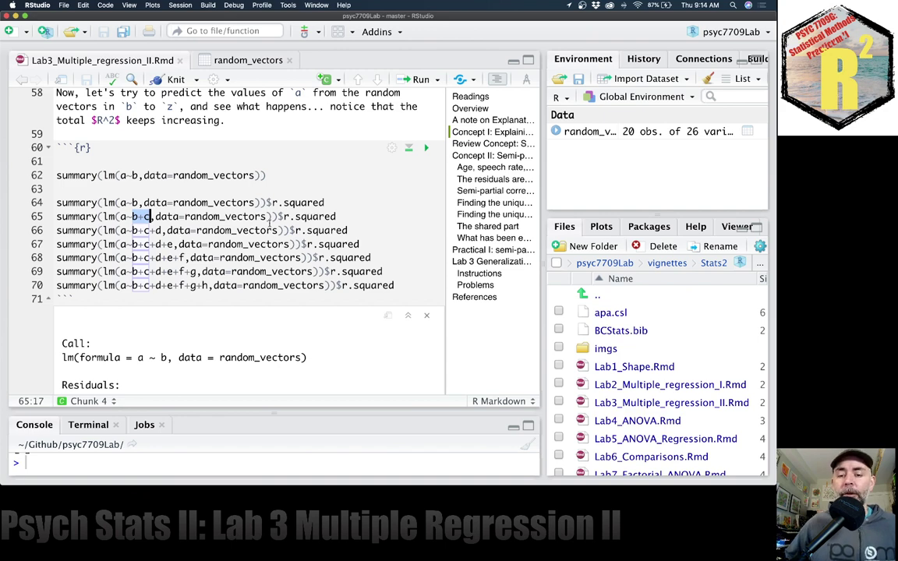
- Highlight the *, b, c and whole b*c term in the line 77 formula, and place the cursor at the end of line 76
{"action": "scroll", "coordinate": [270, 222], "scroll_direction": "down", "scroll_amount": 15}
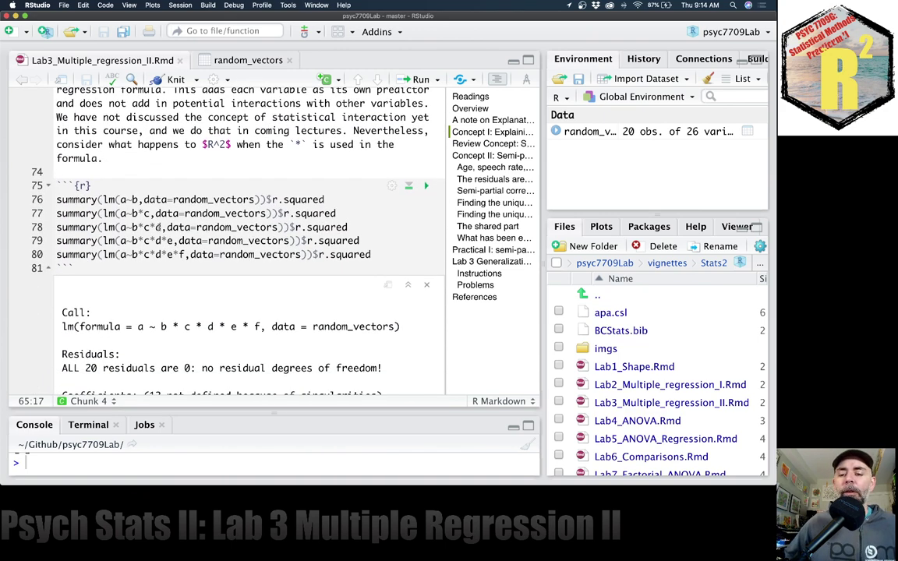
{"action": "left_click", "coordinate": [142, 214]}
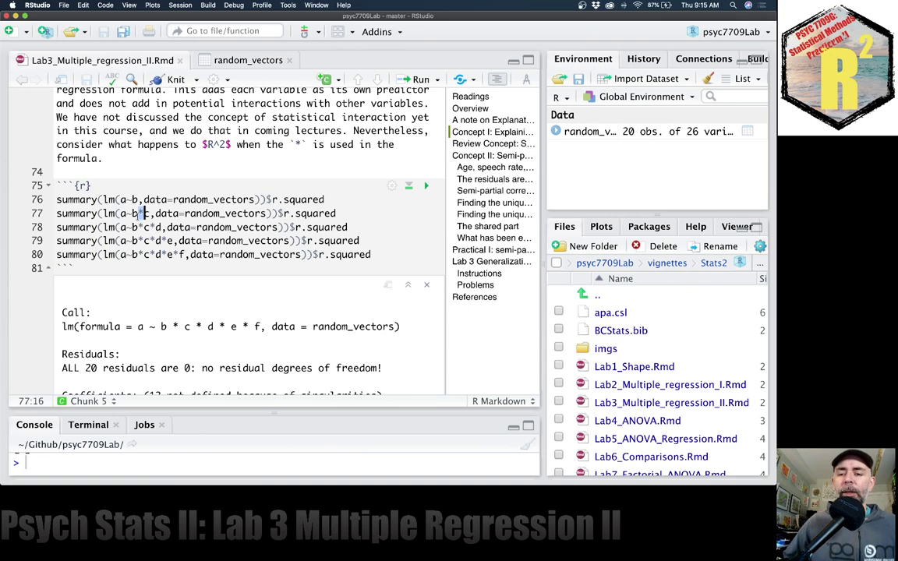
{"action": "type", "text": "c"}
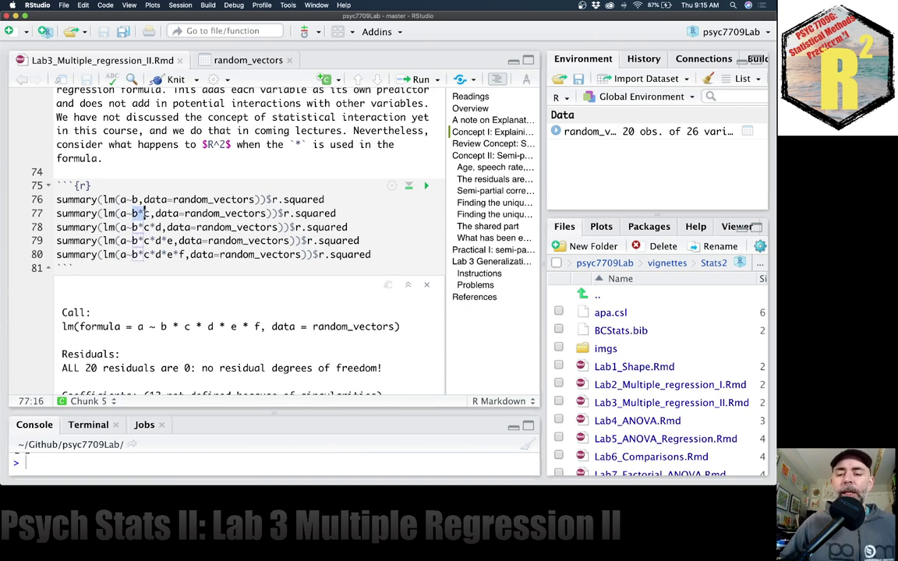
{"action": "key", "text": "Left"}
{"action": "key", "text": "Left"}
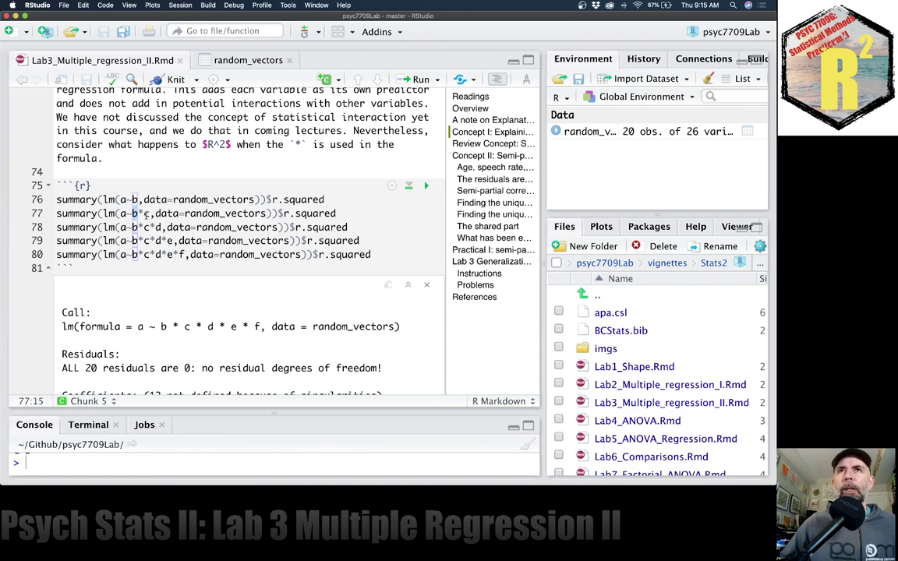
{"action": "key", "text": "Right"}
{"action": "key", "text": "Right"}
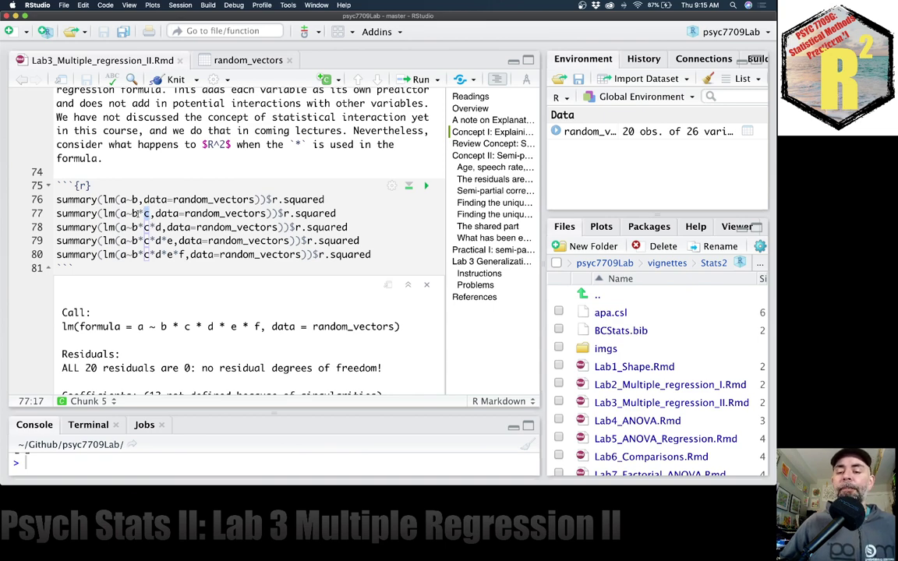
{"action": "left_click_drag", "start_coordinate": [131, 213], "coordinate": [151, 213]}
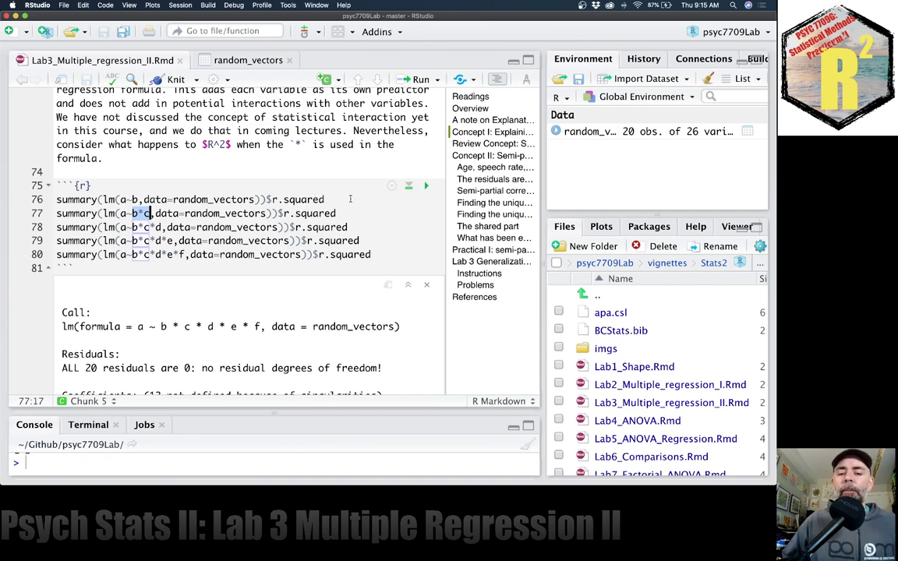
{"action": "left_click", "coordinate": [349, 200]}
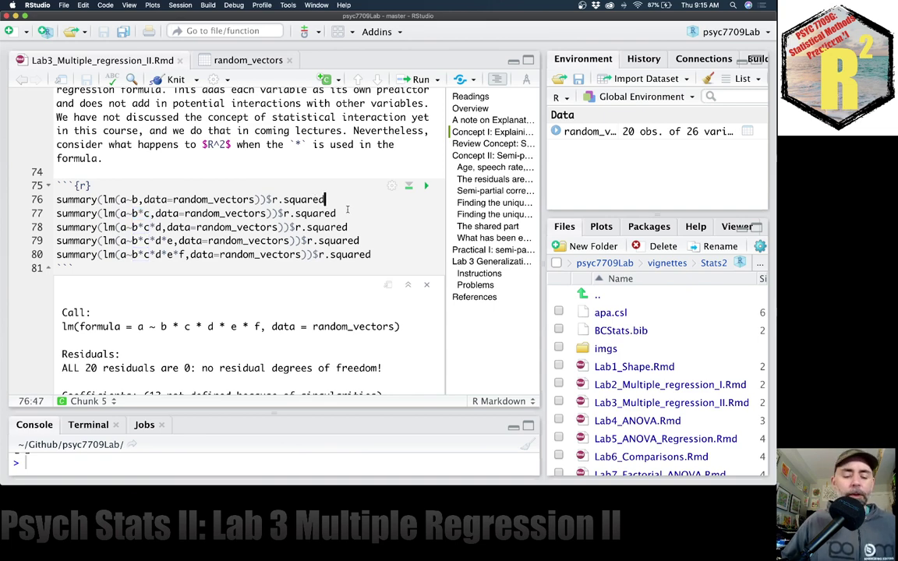
- Run lines 76 and 77, then run only the summary(lm(a~b*c,data=random_vectors)) part of line 77 for the full model summary
{"action": "key", "text": "super+Return"}
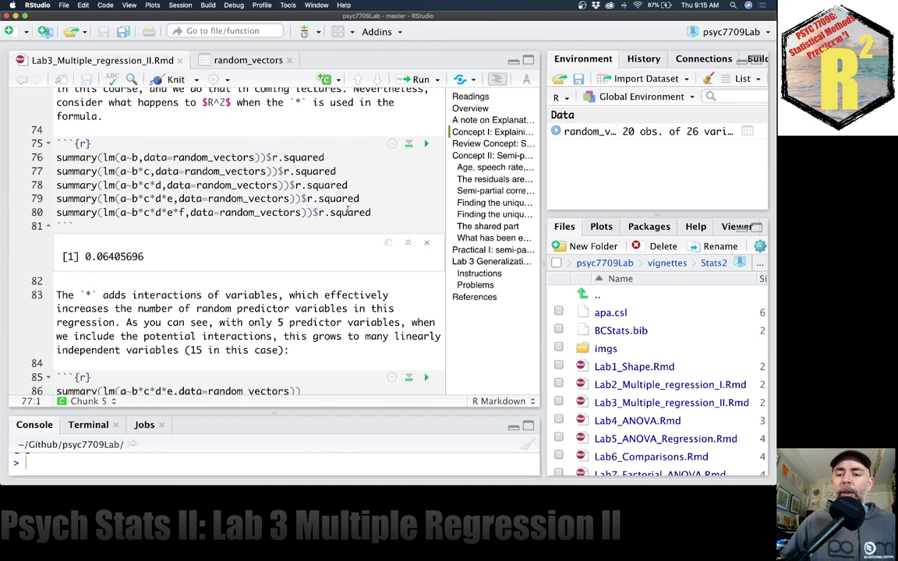
{"action": "key", "text": "super+Return"}
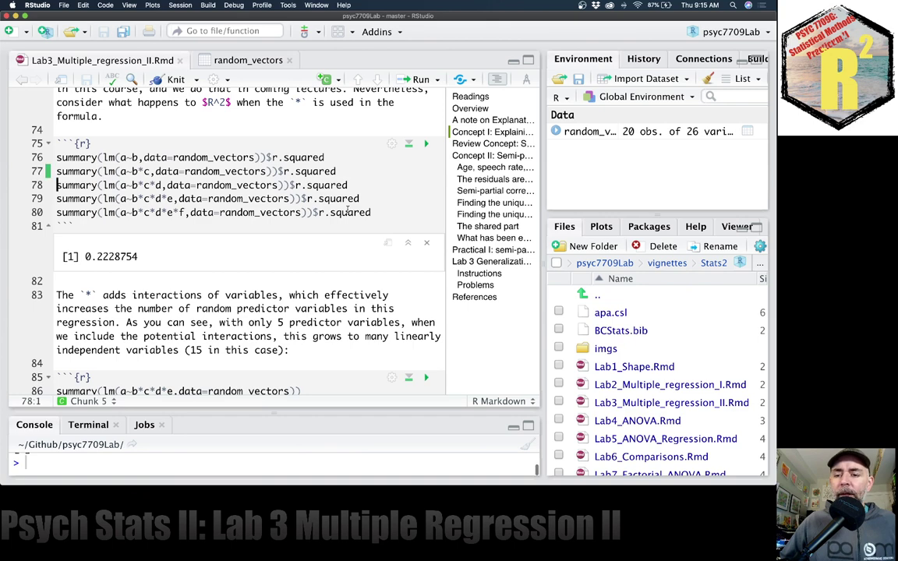
{"action": "left_click_drag", "start_coordinate": [276, 171], "coordinate": [53, 173]}
{"action": "key", "text": "super+Return"}
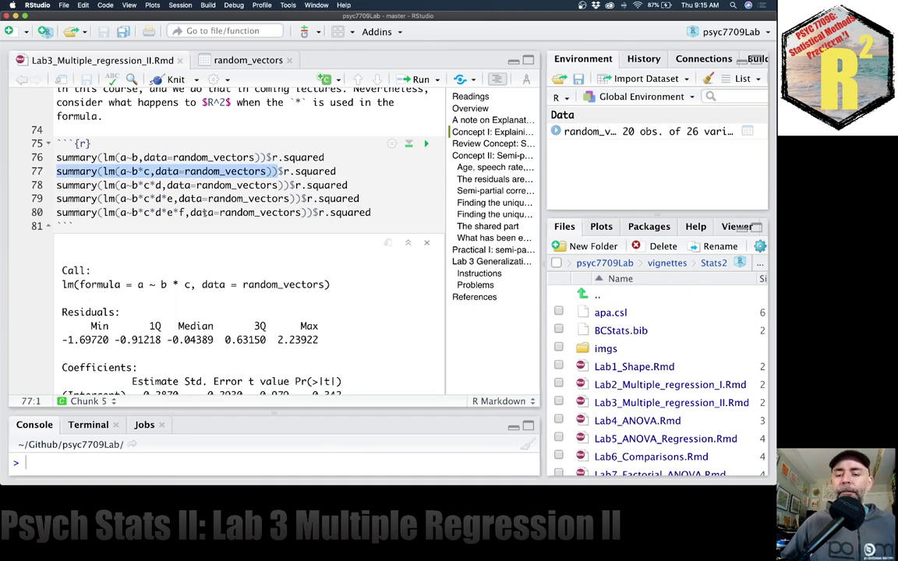
- Highlight the predictors b and c and the interaction b:c in the coefficients table of the a ~ b * c model
{"action": "scroll", "coordinate": [215, 217], "scroll_direction": "down", "scroll_amount": 3}
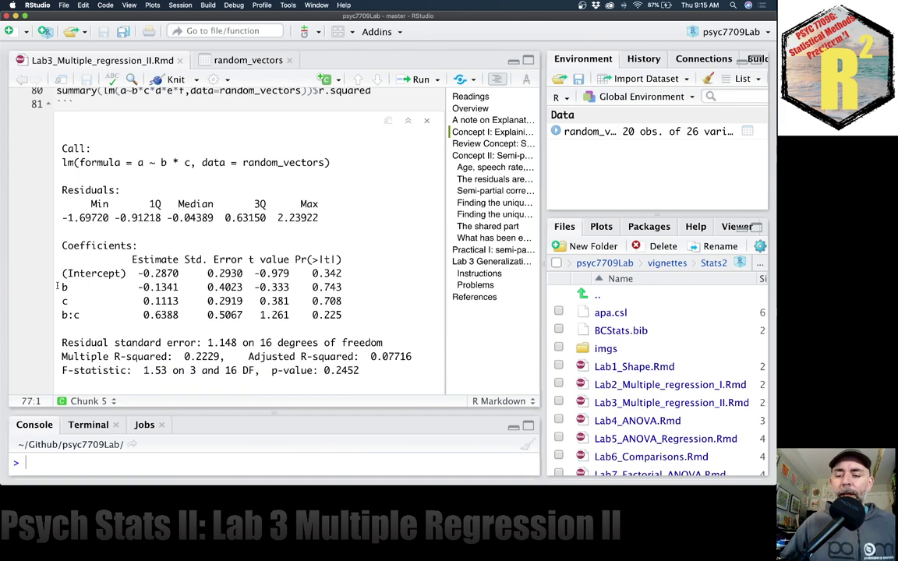
{"action": "double_click", "coordinate": [64, 288]}
{"action": "left_click", "coordinate": [64, 300]}
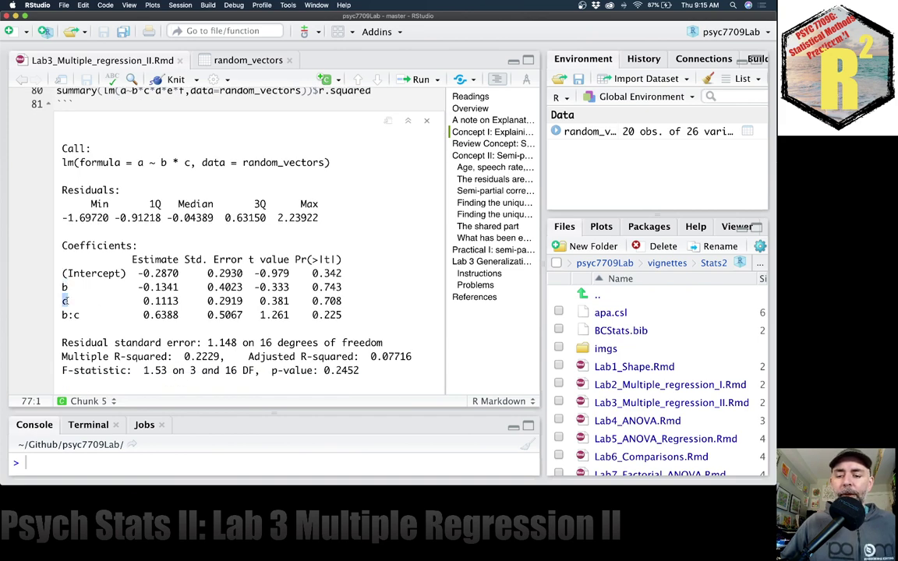
{"action": "left_click_drag", "start_coordinate": [62, 314], "coordinate": [83, 315]}
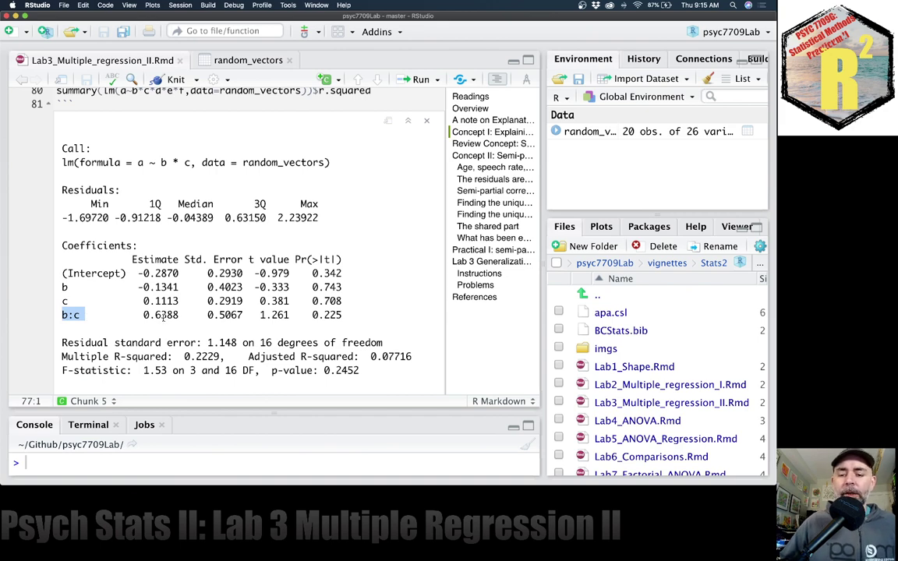
- Compare the b*c term in line 77 with the output by highlighting it and the b through b:c coefficient rows
{"action": "scroll", "coordinate": [156, 234], "scroll_direction": "up", "scroll_amount": 3}
{"action": "left_click_drag", "start_coordinate": [56, 146], "coordinate": [274, 146]}
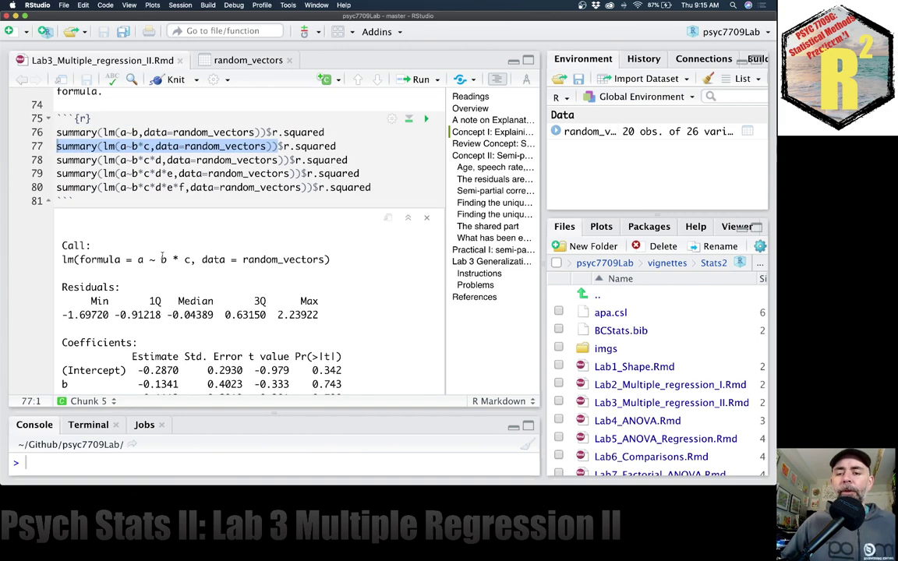
{"action": "left_click", "coordinate": [151, 145]}
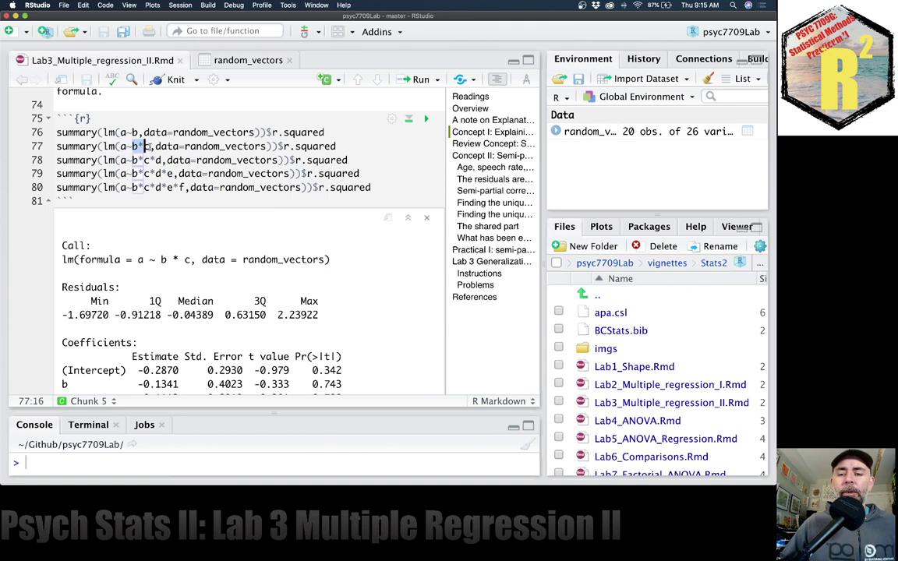
{"action": "scroll", "coordinate": [161, 151], "scroll_direction": "down", "scroll_amount": 3}
{"action": "scroll", "coordinate": [161, 151], "scroll_direction": "down", "scroll_amount": 2}
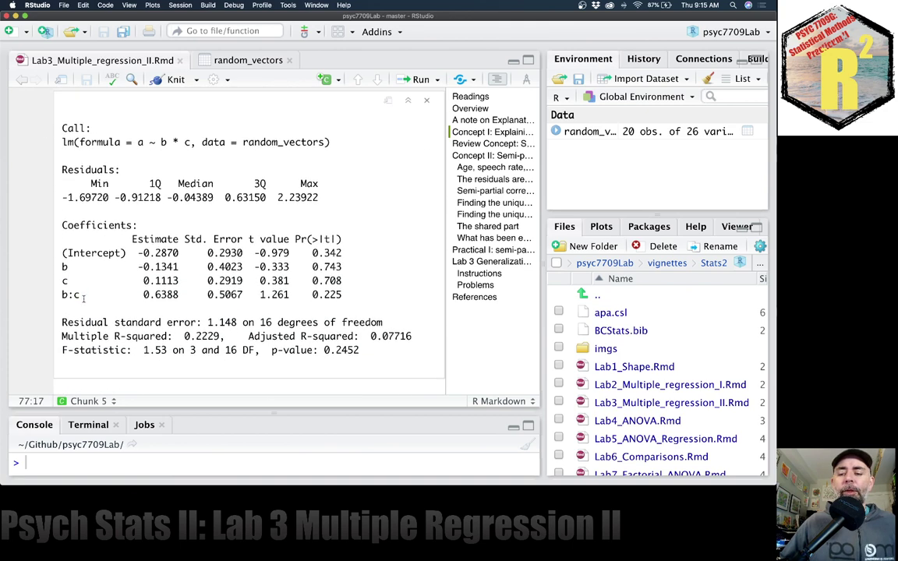
{"action": "left_click_drag", "start_coordinate": [84, 295], "coordinate": [57, 265]}
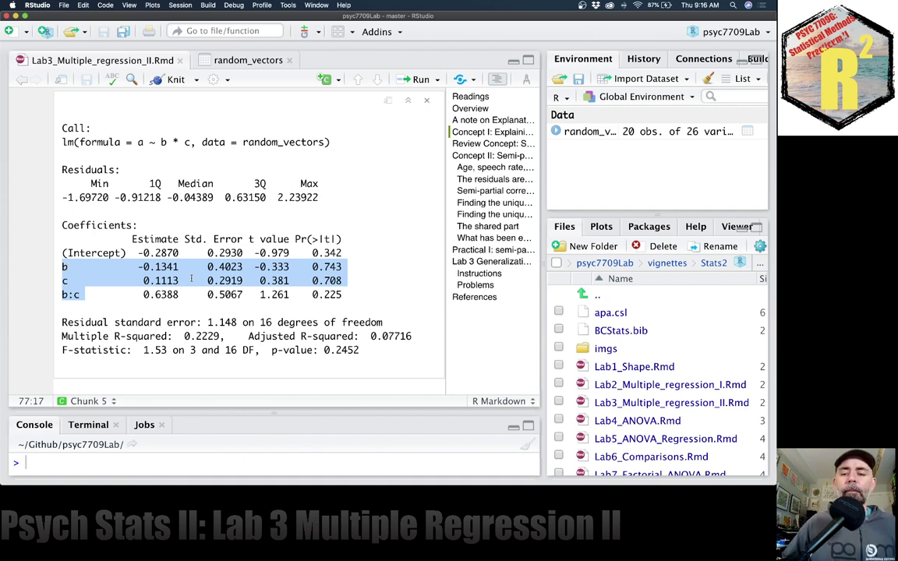
- Highlight the b*c*d term in line 78 and run that line's model summary without $r.squared
{"action": "scroll", "coordinate": [191, 279], "scroll_direction": "up", "scroll_amount": 5}
{"action": "left_click", "coordinate": [157, 193]}
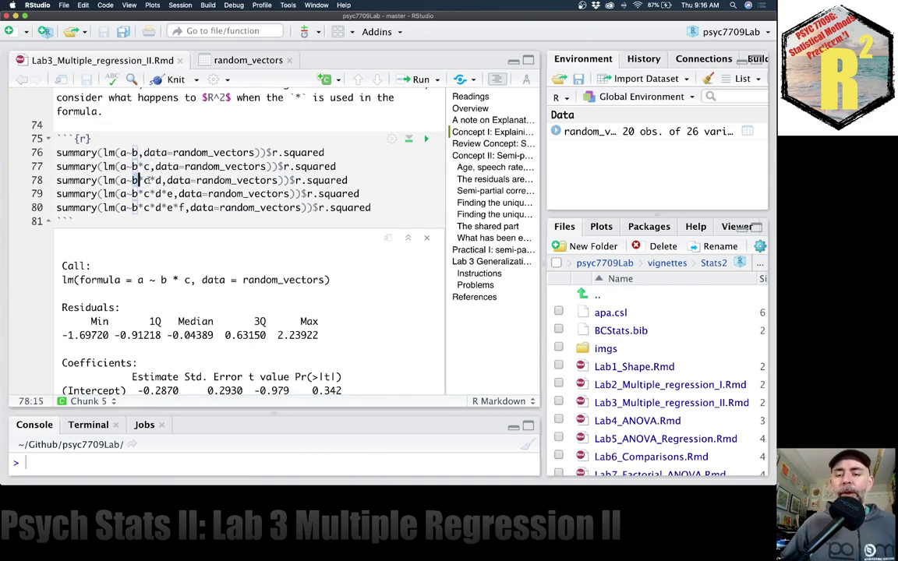
{"action": "left_click_drag", "start_coordinate": [133, 180], "coordinate": [164, 180]}
{"action": "left_click_drag", "start_coordinate": [288, 180], "coordinate": [34, 180]}
{"action": "key", "text": "super+Return"}
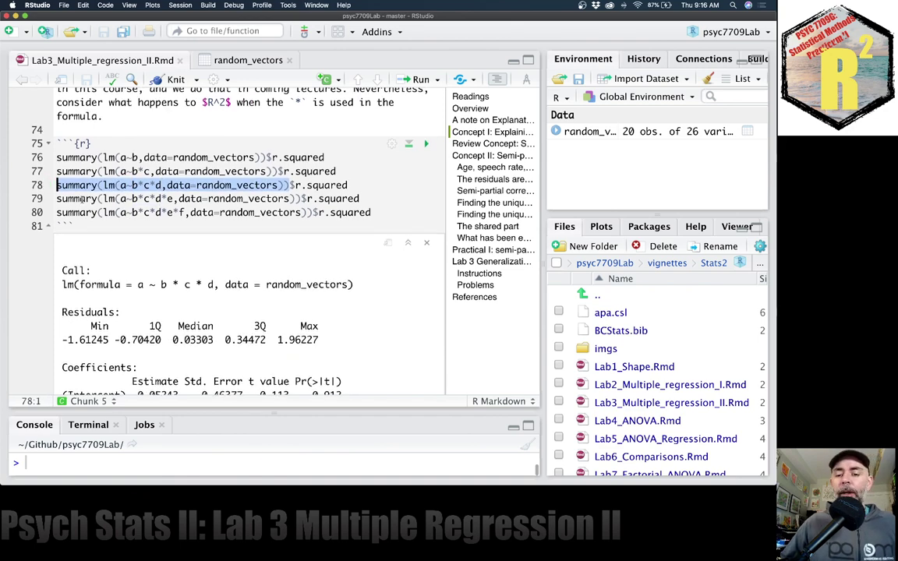
- Highlight the interaction terms, the single predictors b, c and d, and the interaction rows from b:c to b:c:d in the output
{"action": "scroll", "coordinate": [204, 181], "scroll_direction": "down", "scroll_amount": 2}
{"action": "scroll", "coordinate": [205, 181], "scroll_direction": "down", "scroll_amount": 8}
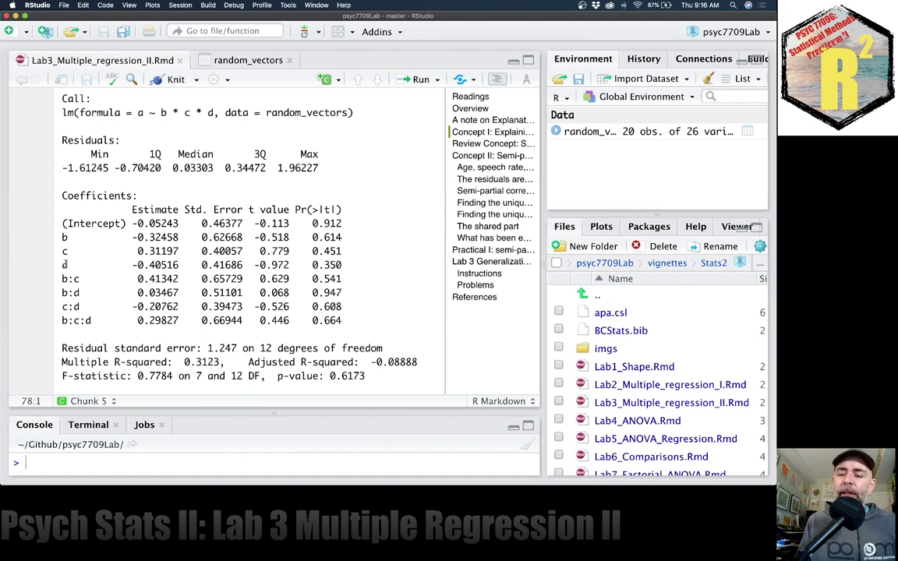
{"action": "left_click_drag", "start_coordinate": [61, 278], "coordinate": [95, 320]}
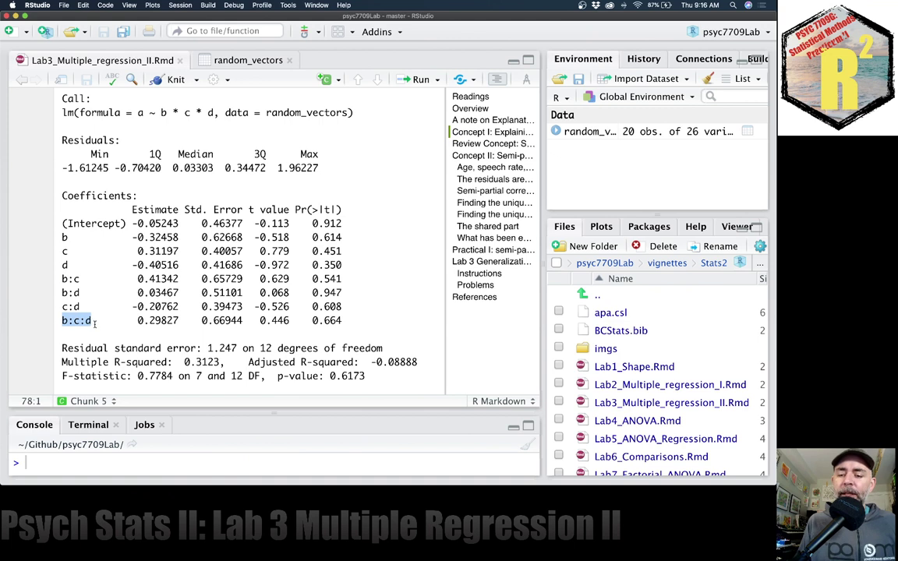
{"action": "left_click_drag", "start_coordinate": [61, 236], "coordinate": [62, 265]}
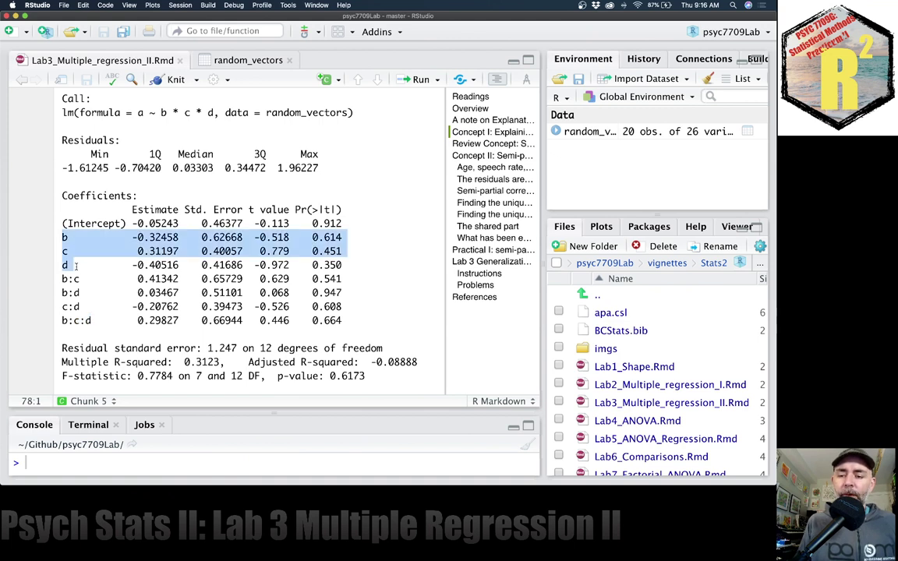
{"action": "left_click", "coordinate": [85, 265]}
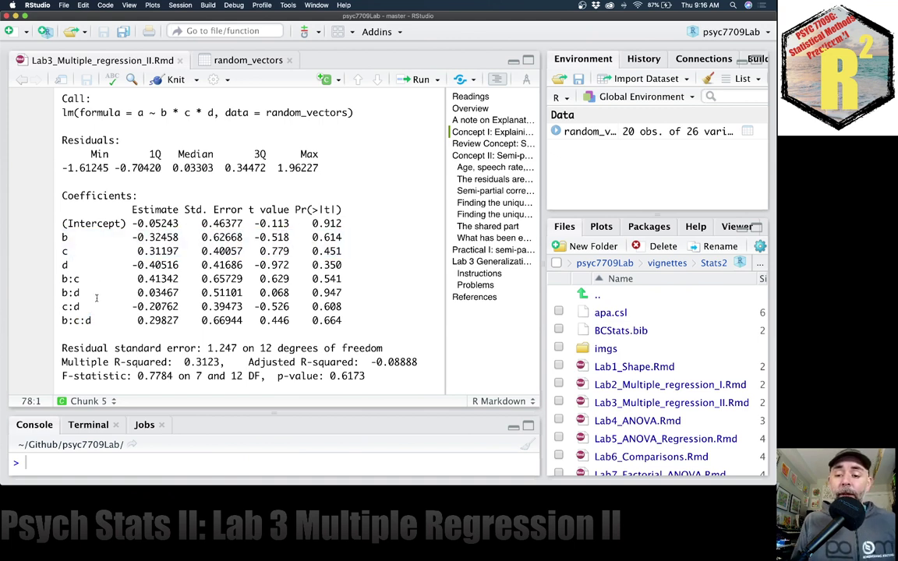
{"action": "left_click_drag", "start_coordinate": [61, 278], "coordinate": [62, 320]}
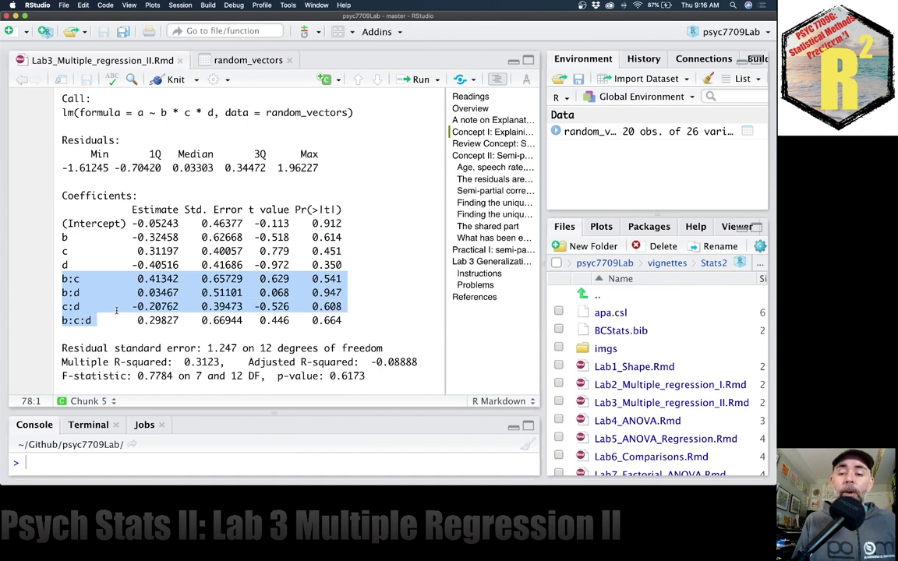
- Highlight all predictor rows from b to b:c:d and the Multiple R-squared value of the three-variable model
{"action": "left_click", "coordinate": [67, 239]}
{"action": "left_click_drag", "start_coordinate": [61, 237], "coordinate": [115, 316]}
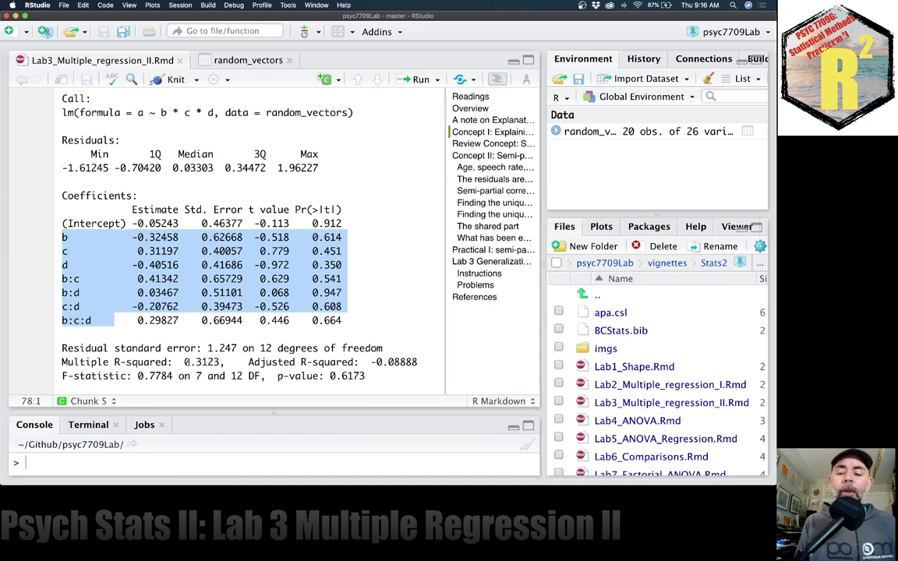
{"action": "left_click", "coordinate": [181, 362]}
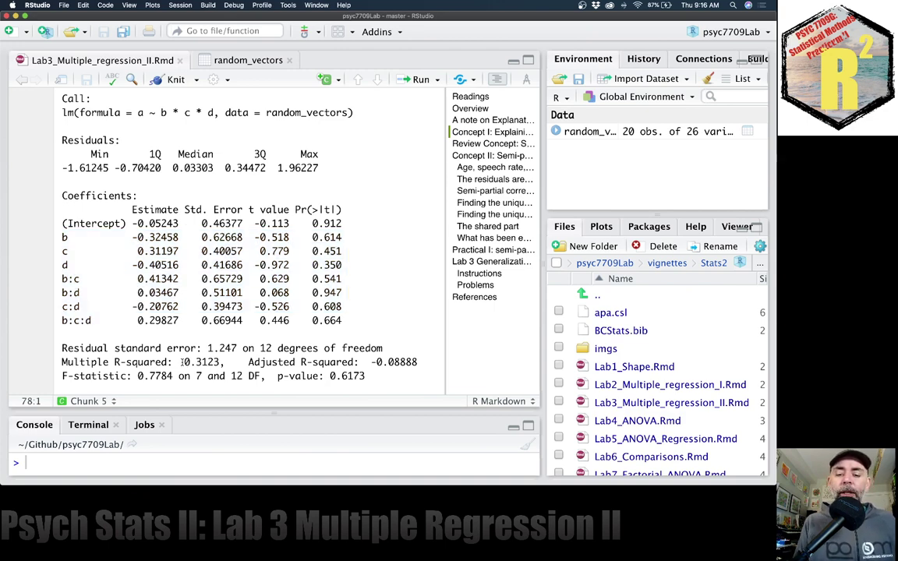
{"action": "double_click", "coordinate": [187, 361]}
- Highlight the predictors in the line 79 formula and run summary(lm(a~b*c*d*e,data=random_vectors)) without $r.squared
{"action": "scroll", "coordinate": [185, 361], "scroll_direction": "up", "scroll_amount": 1}
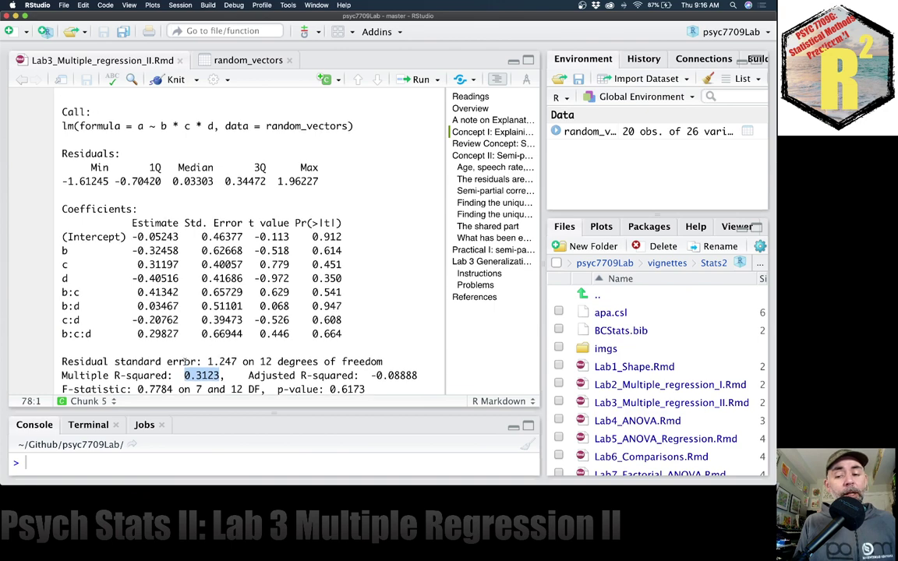
{"action": "scroll", "coordinate": [185, 360], "scroll_direction": "up", "scroll_amount": 5}
{"action": "left_click", "coordinate": [131, 178]}
{"action": "left_click", "coordinate": [148, 178], "text": "shift"}
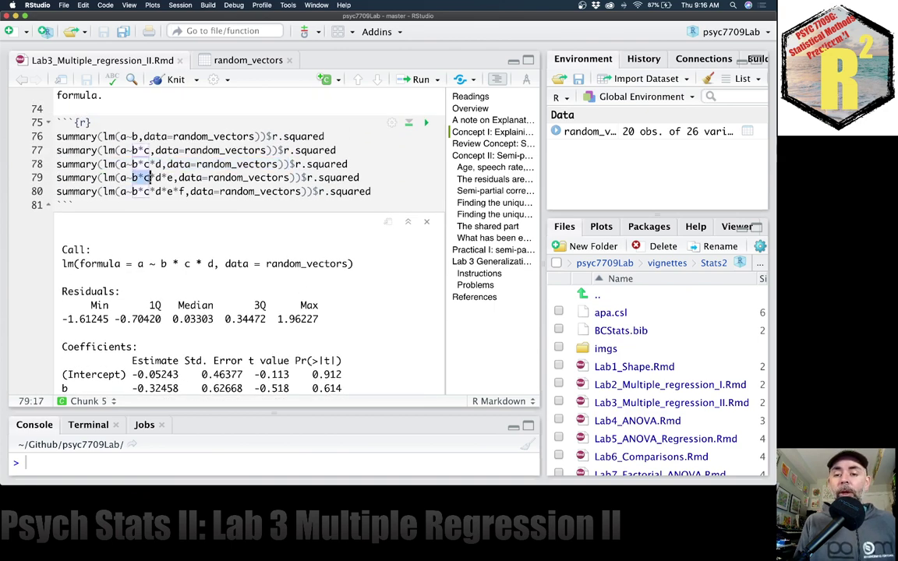
{"action": "left_click", "coordinate": [160, 177], "text": "shift"}
{"action": "left_click", "coordinate": [189, 178]}
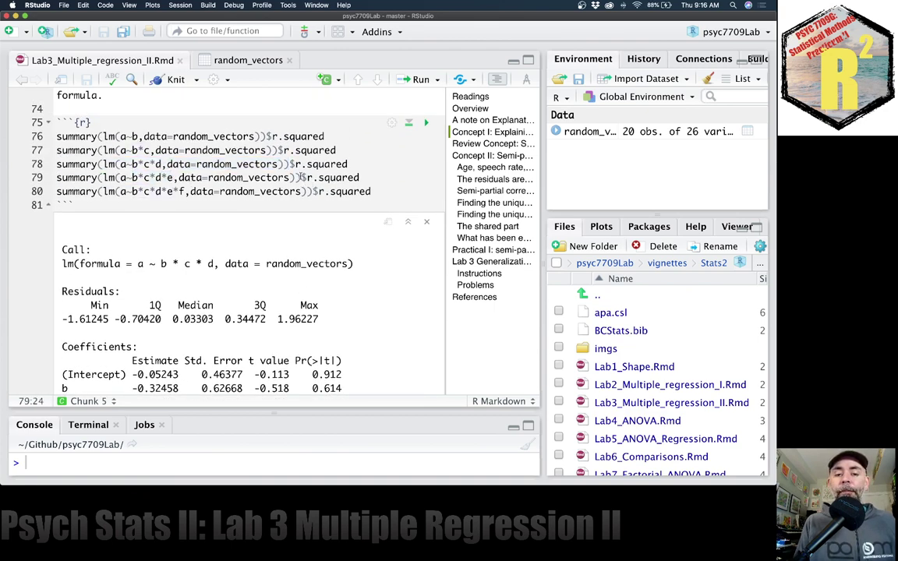
{"action": "left_click_drag", "start_coordinate": [301, 178], "coordinate": [51, 179]}
{"action": "key", "text": "super+Return"}
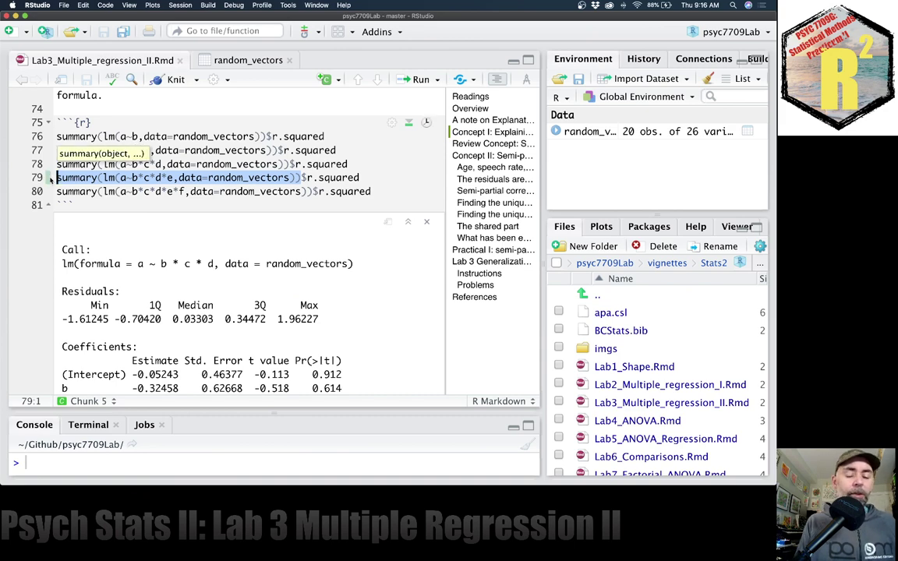
- Highlight the coefficient rows from b to b:c:d:e and the Multiple R-squared value of the four-variable model
{"action": "scroll", "coordinate": [220, 183], "scroll_direction": "down", "scroll_amount": 10}
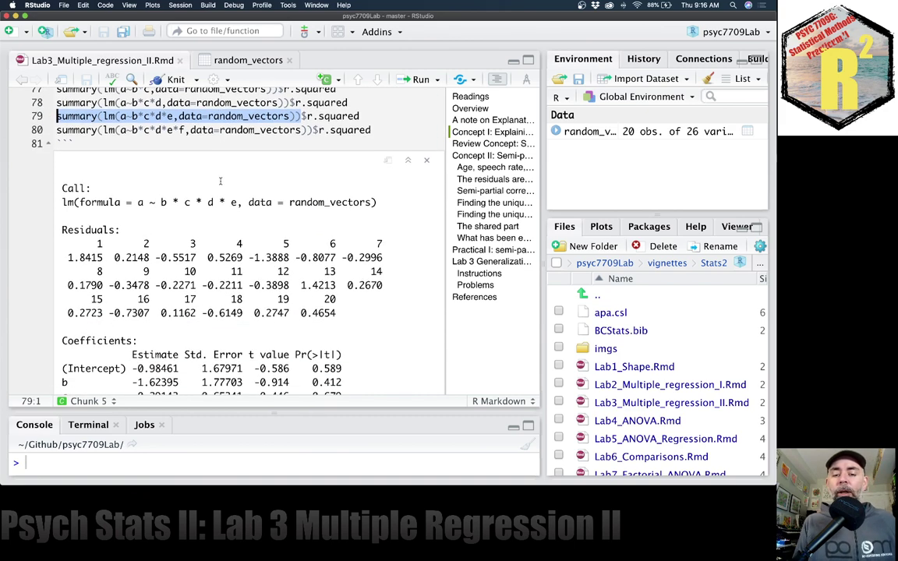
{"action": "scroll", "coordinate": [220, 184], "scroll_direction": "down", "scroll_amount": 3}
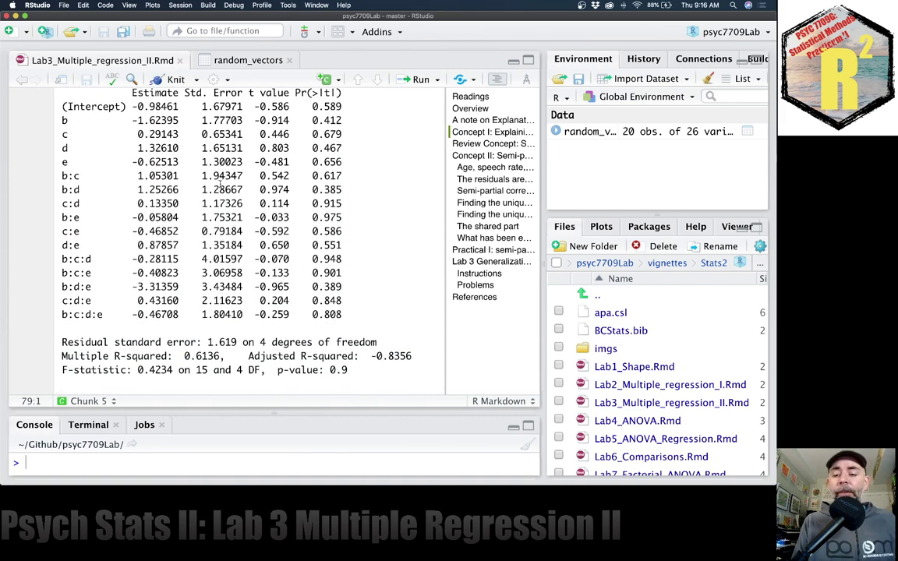
{"action": "scroll", "coordinate": [156, 172], "scroll_direction": "up", "scroll_amount": 1}
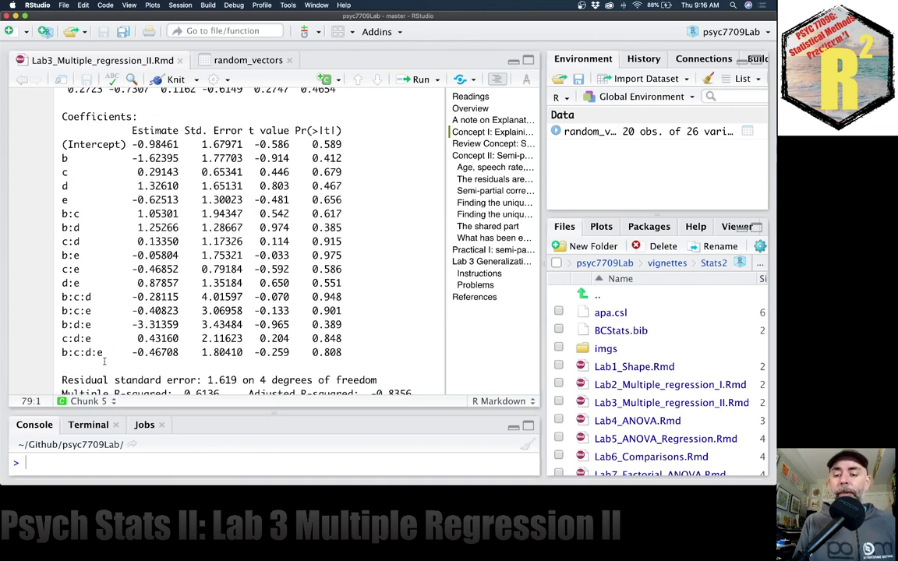
{"action": "left_click_drag", "start_coordinate": [343, 353], "coordinate": [66, 154]}
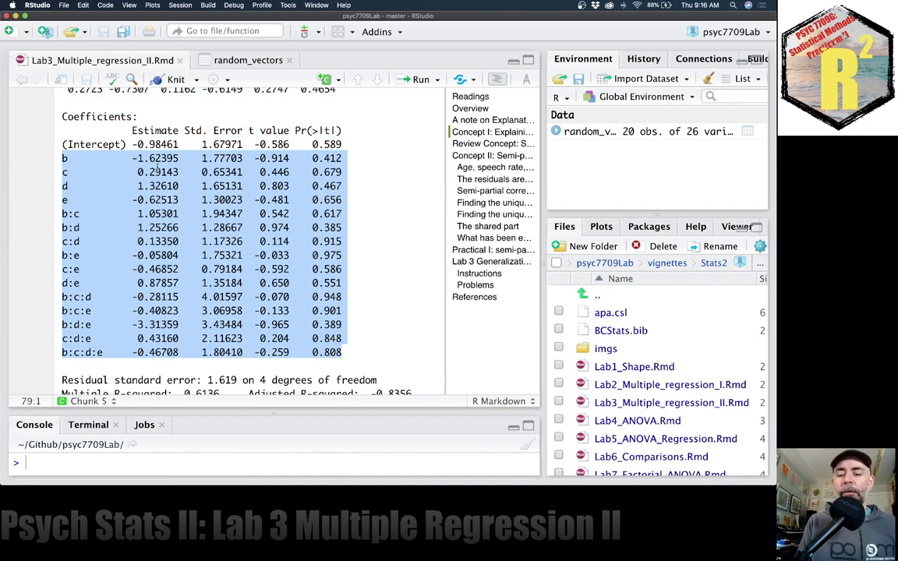
{"action": "scroll", "coordinate": [237, 213], "scroll_direction": "down", "scroll_amount": 3}
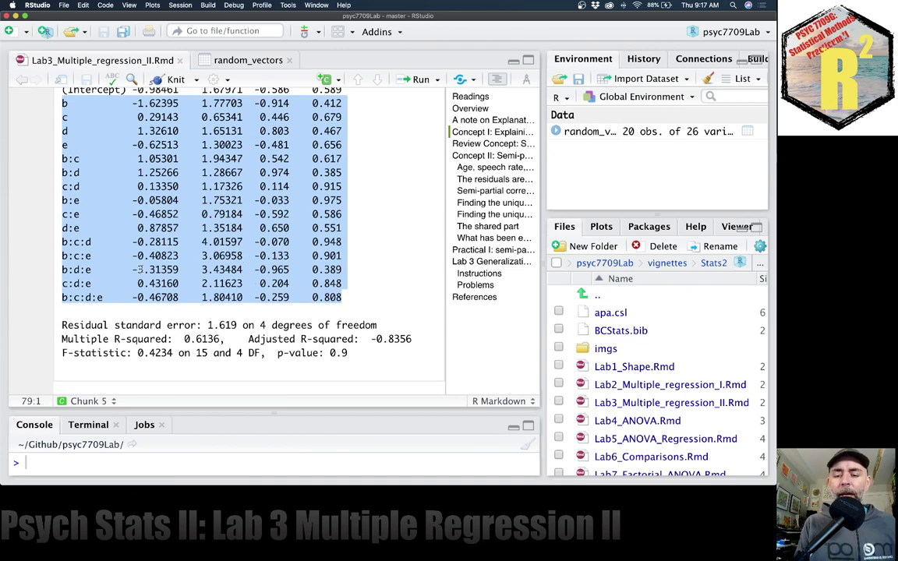
{"action": "left_click_drag", "start_coordinate": [221, 339], "coordinate": [184, 339]}
- Highlight the b*c*d*e*f term in line 80 and run that line's model summary without $r.squared
{"action": "scroll", "coordinate": [283, 303], "scroll_direction": "up", "scroll_amount": 10}
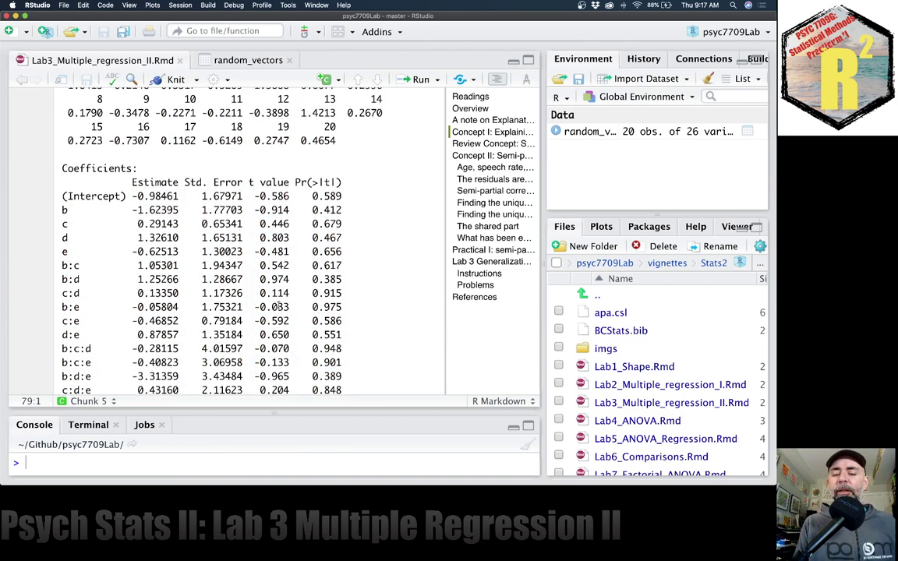
{"action": "scroll", "coordinate": [284, 303], "scroll_direction": "up", "scroll_amount": 3}
{"action": "left_click", "coordinate": [184, 248]}
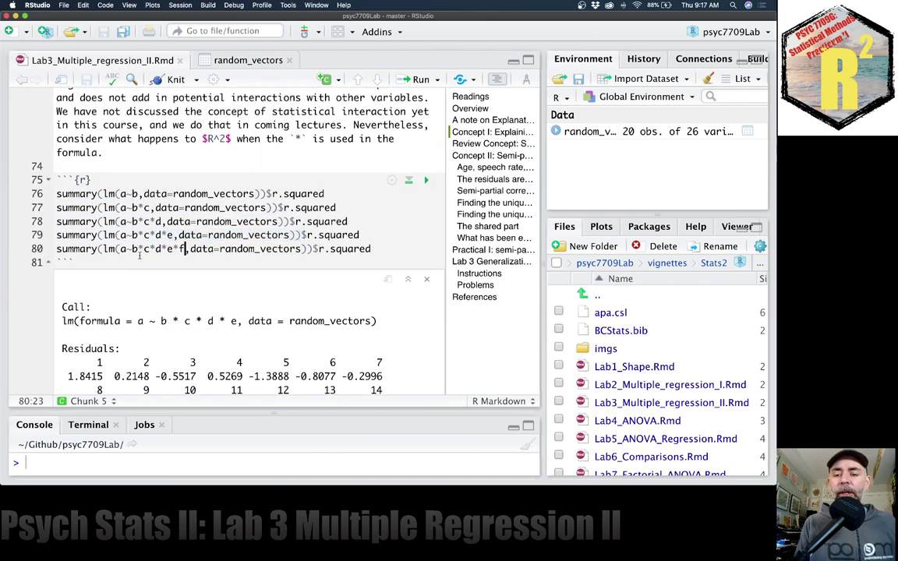
{"action": "left_click", "coordinate": [139, 248]}
{"action": "left_click_drag", "start_coordinate": [138, 248], "coordinate": [180, 248]}
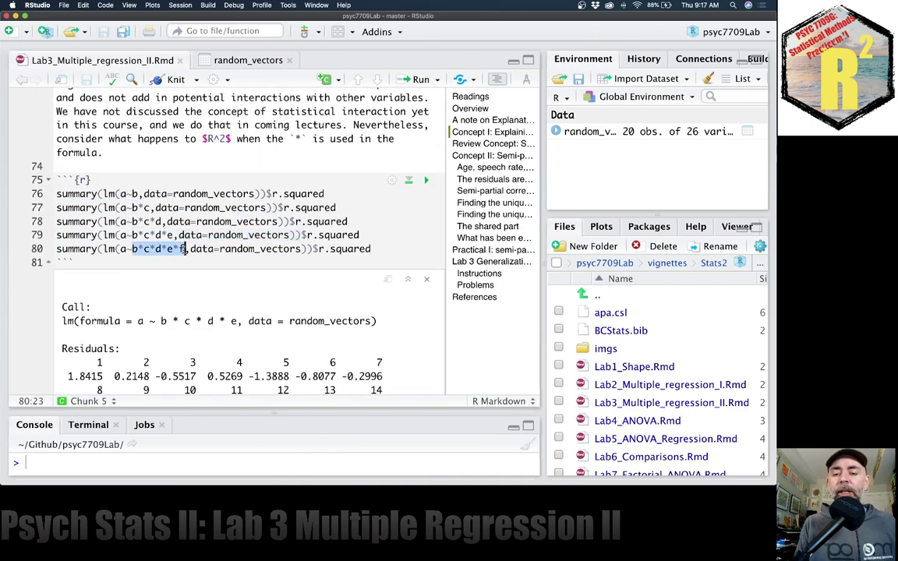
{"action": "left_click", "coordinate": [191, 249]}
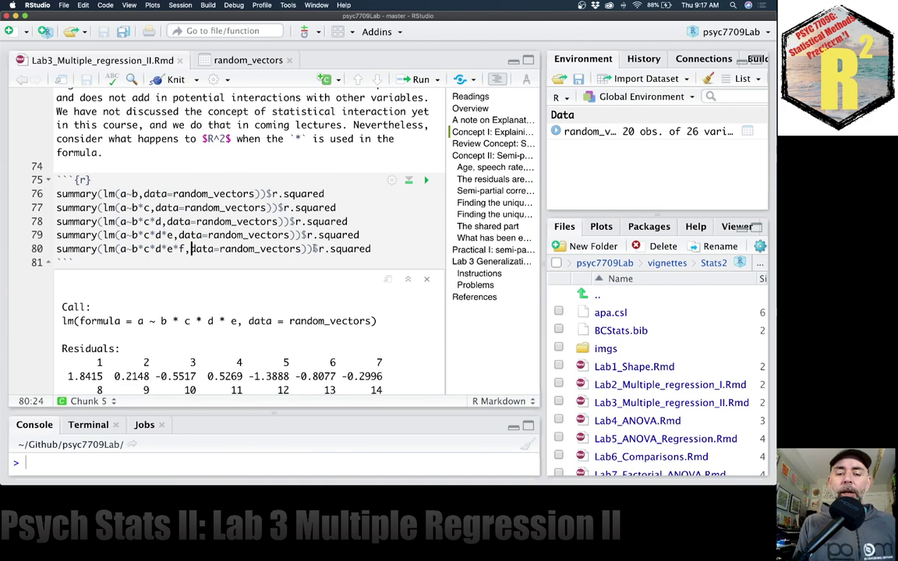
{"action": "left_click_drag", "start_coordinate": [311, 248], "coordinate": [55, 248]}
{"action": "key", "text": "super+Return"}
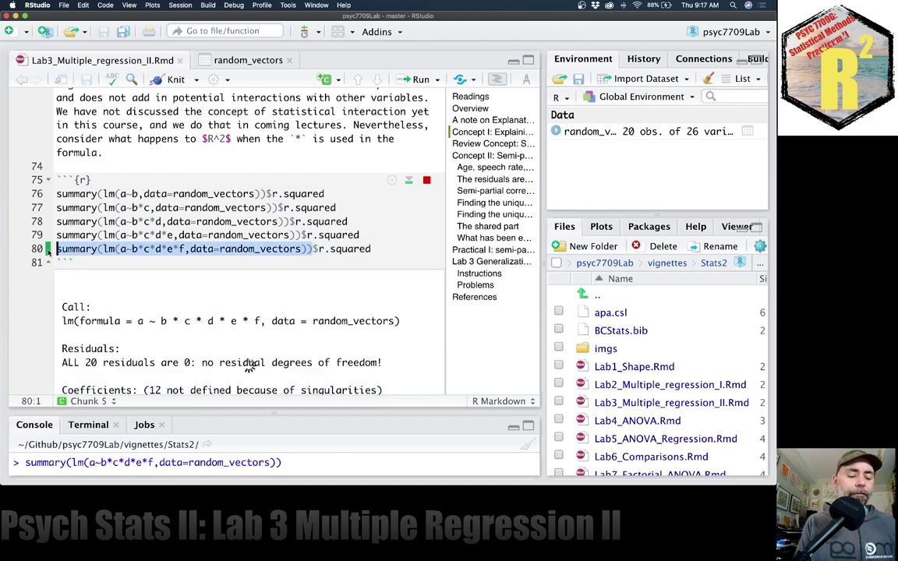
- Examine the coefficients of the b*c*d*e*f model summary and highlight its Multiple R-squared value
{"action": "scroll", "coordinate": [279, 215], "scroll_direction": "down", "scroll_amount": 5}
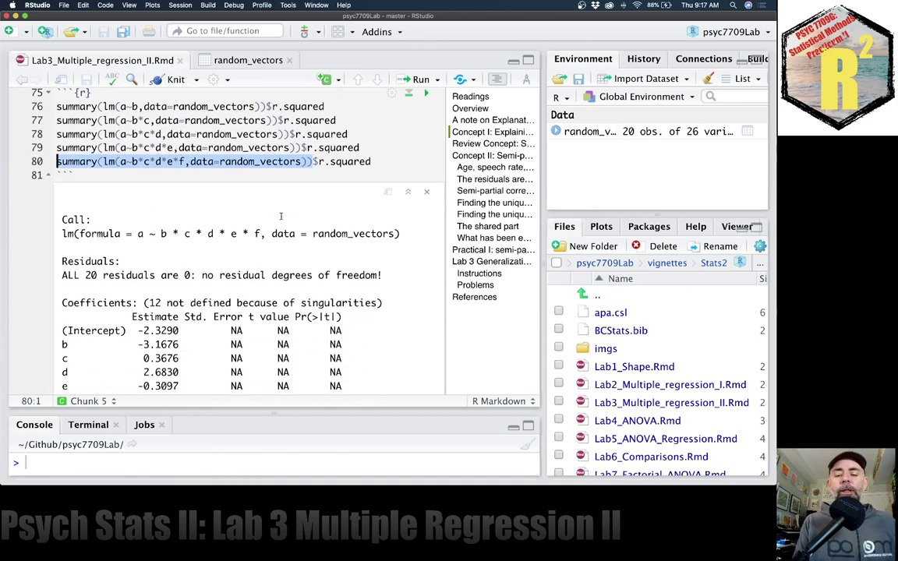
{"action": "scroll", "coordinate": [282, 214], "scroll_direction": "down", "scroll_amount": 5}
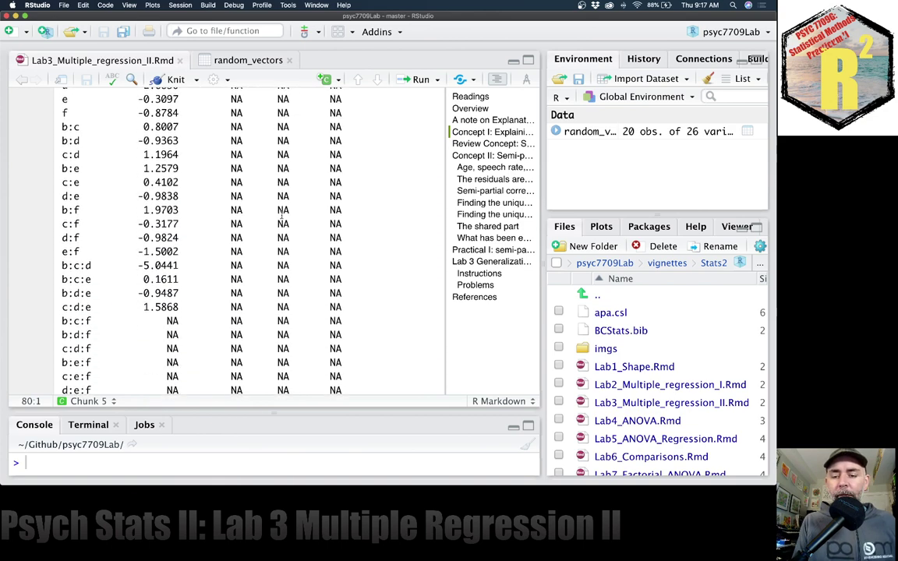
{"action": "scroll", "coordinate": [282, 216], "scroll_direction": "up", "scroll_amount": 3}
{"action": "scroll", "coordinate": [282, 217], "scroll_direction": "up", "scroll_amount": 1}
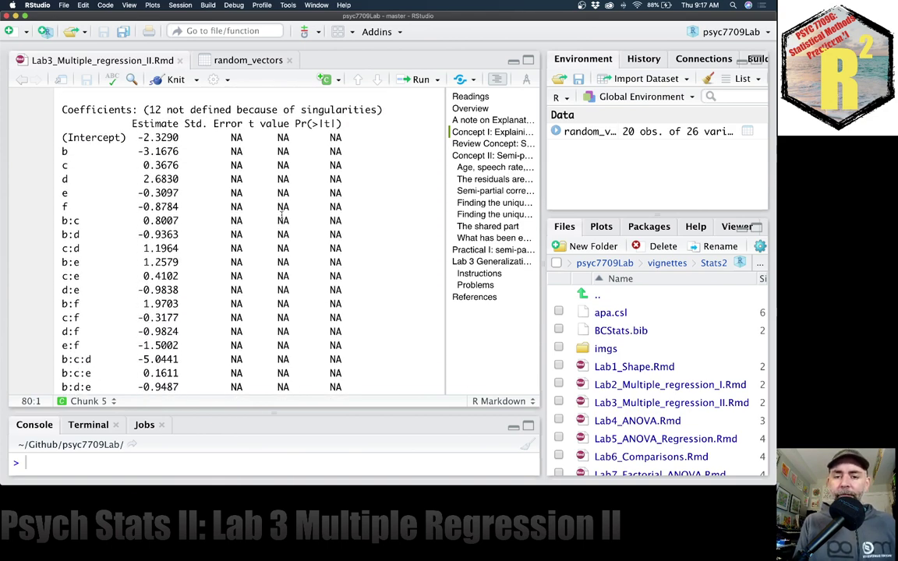
{"action": "scroll", "coordinate": [282, 216], "scroll_direction": "down", "scroll_amount": 10}
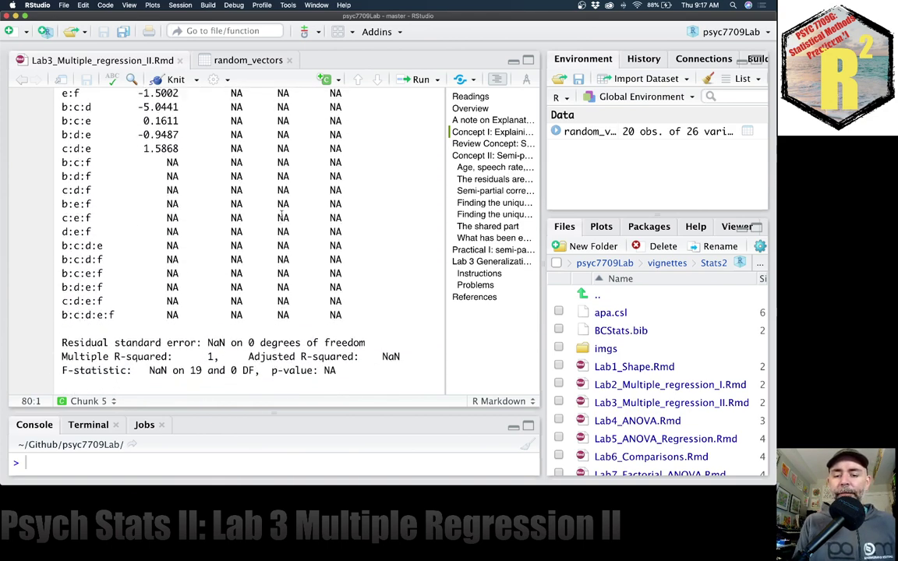
{"action": "scroll", "coordinate": [282, 216], "scroll_direction": "down", "scroll_amount": 3}
{"action": "double_click", "coordinate": [210, 303]}
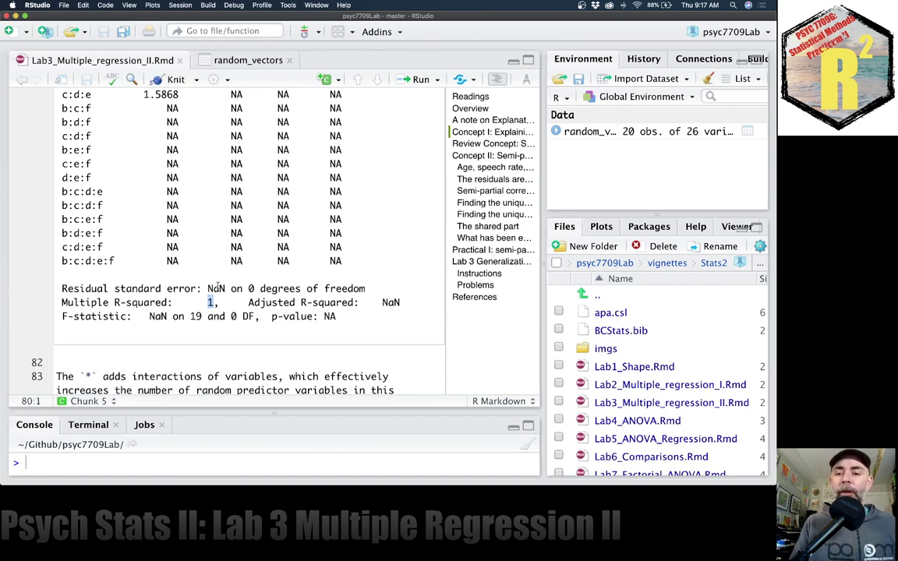
- Highlight the coefficient table of the five-variable model from its header down to the c:d:e row, then clear the selection
{"action": "scroll", "coordinate": [217, 286], "scroll_direction": "up", "scroll_amount": 6}
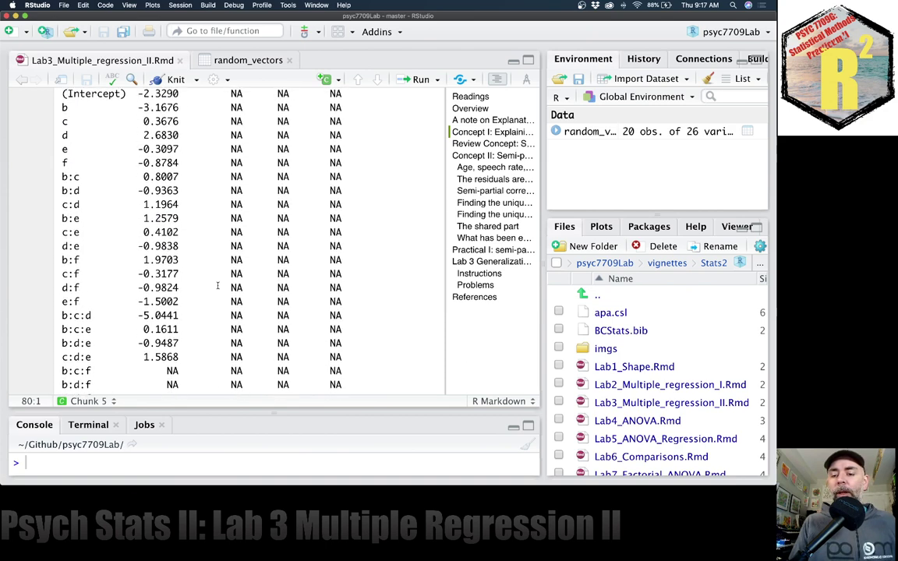
{"action": "scroll", "coordinate": [217, 287], "scroll_direction": "up", "scroll_amount": 2}
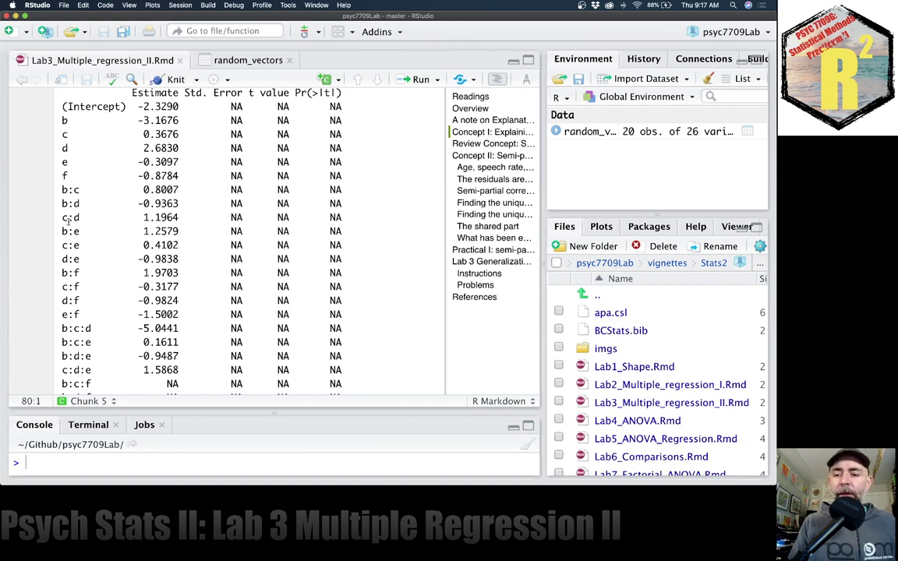
{"action": "scroll", "coordinate": [65, 226], "scroll_direction": "up", "scroll_amount": 1}
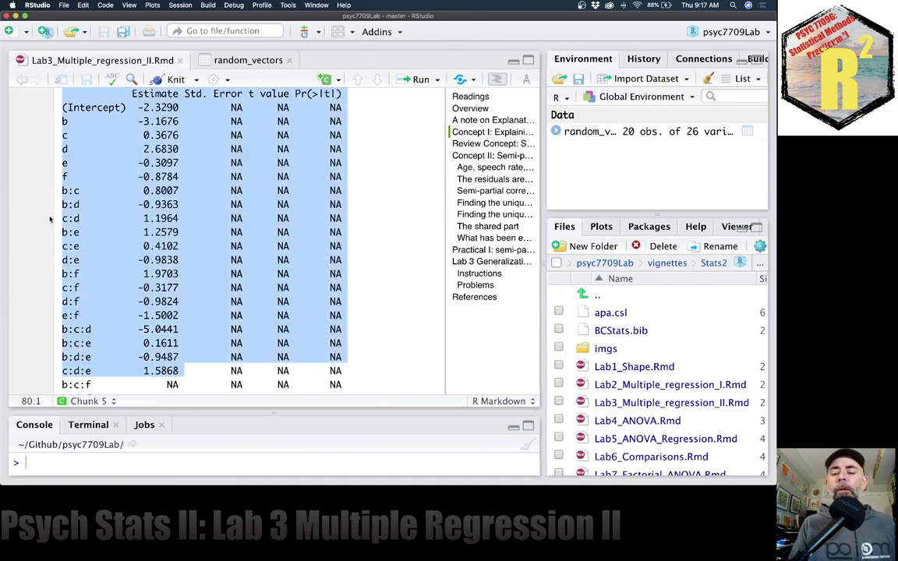
{"action": "left_click_drag", "start_coordinate": [184, 371], "coordinate": [50, 90]}
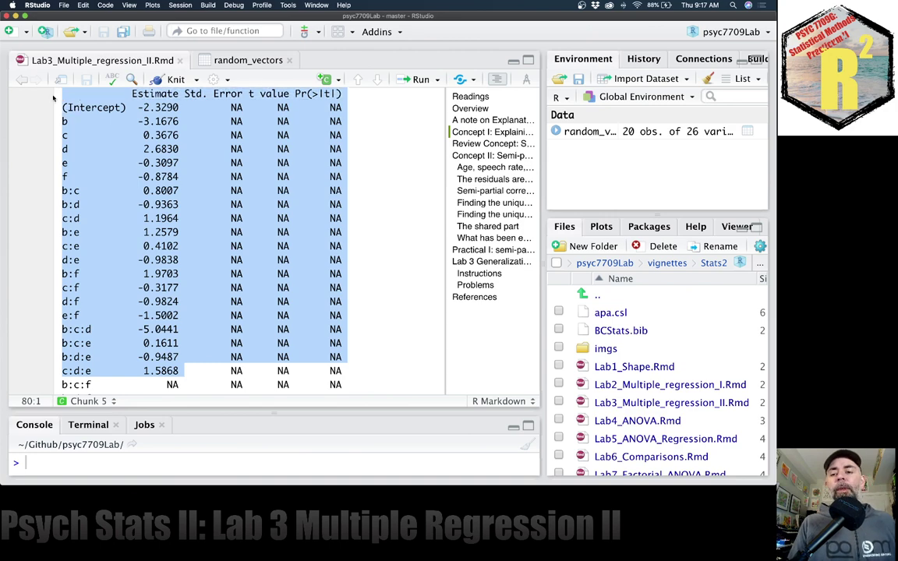
{"action": "left_click", "coordinate": [221, 310]}
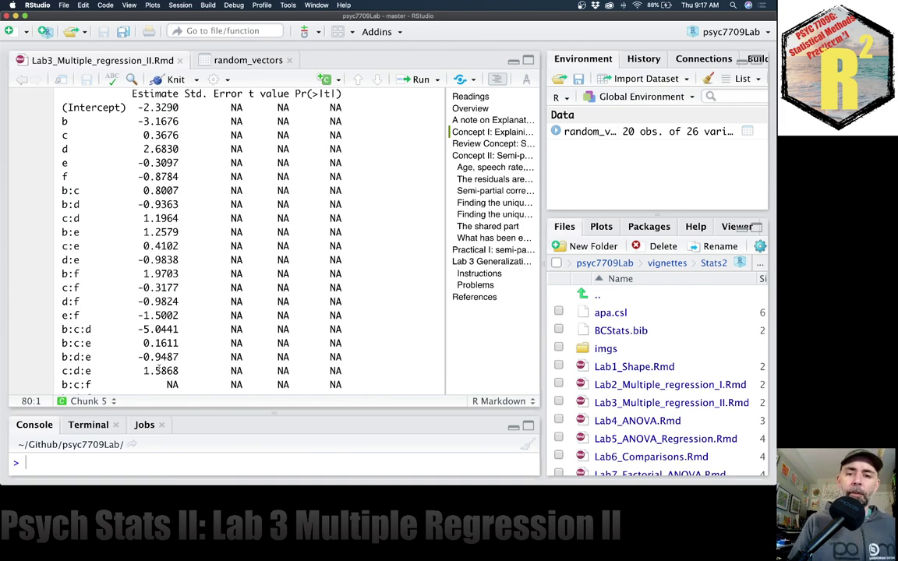
- Check the random_vectors data down to row 20, then highlight the model's coefficient rows from (Intercept) to c:d:e
{"action": "left_click", "coordinate": [218, 58]}
{"action": "scroll", "coordinate": [63, 121], "scroll_direction": "down", "scroll_amount": 3}
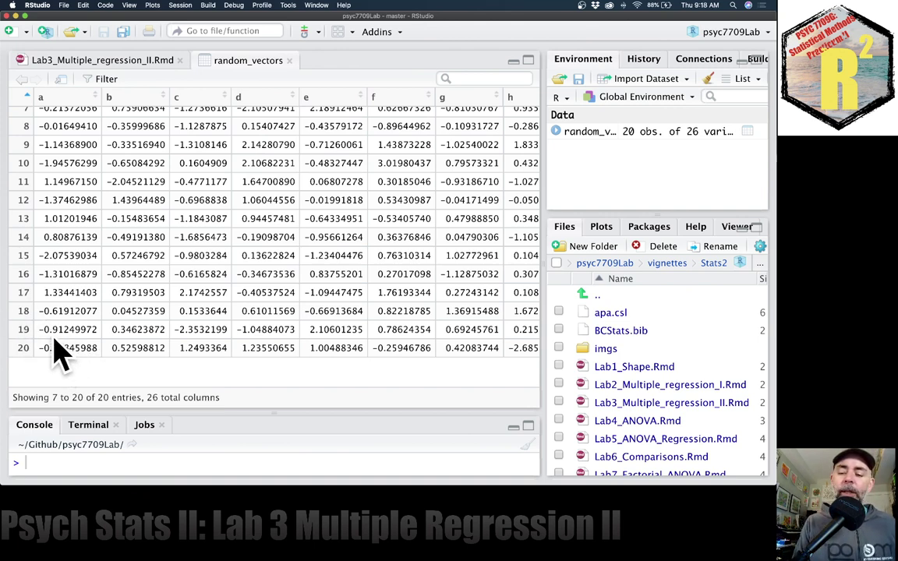
{"action": "left_click", "coordinate": [107, 59]}
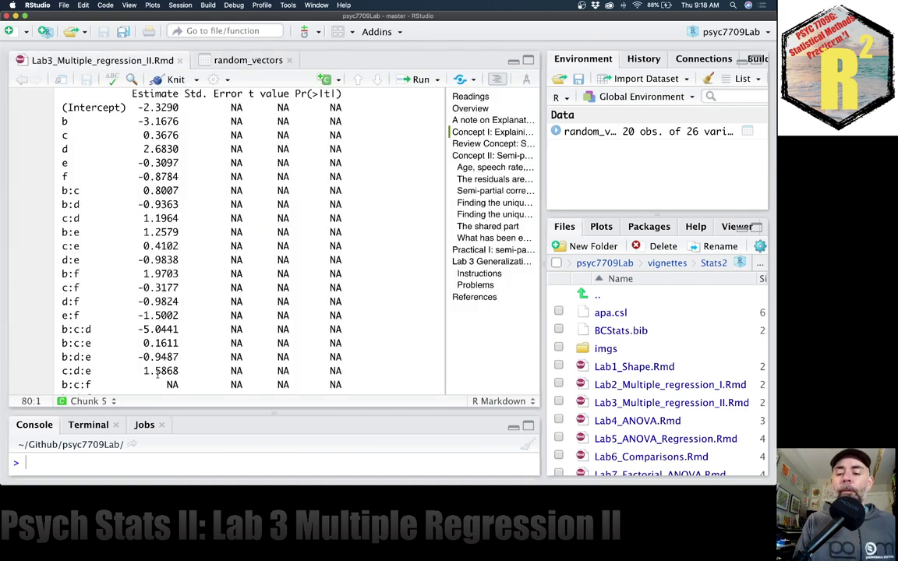
{"action": "left_click_drag", "start_coordinate": [159, 373], "coordinate": [51, 101]}
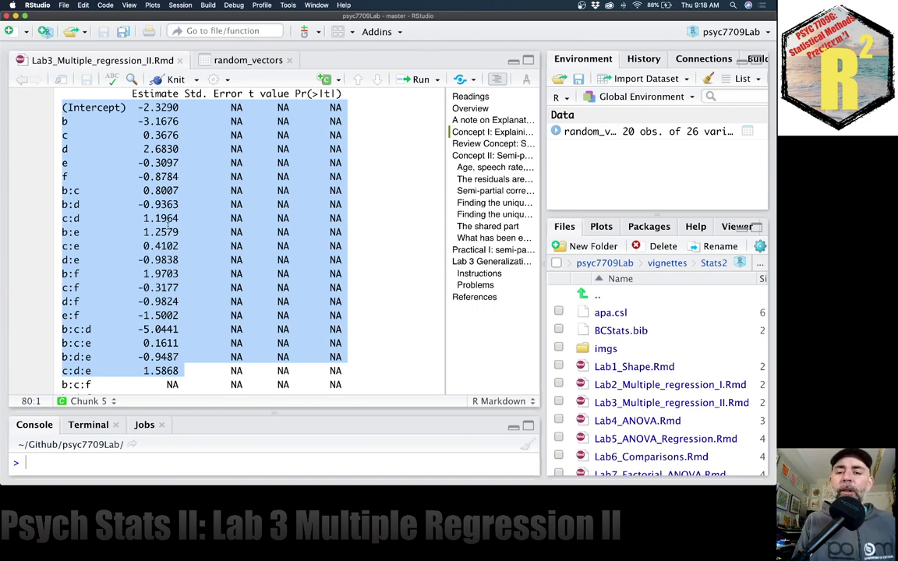
- Go to the Review Concept section of the lab document and highlight "Slamecka and orthogonality" in its heading
{"action": "left_click", "coordinate": [464, 130]}
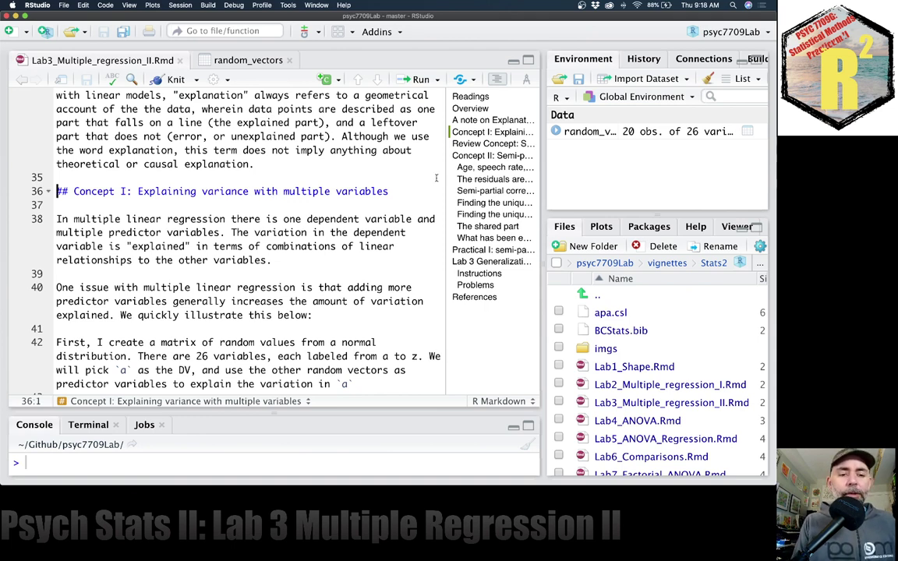
{"action": "left_click", "coordinate": [475, 143]}
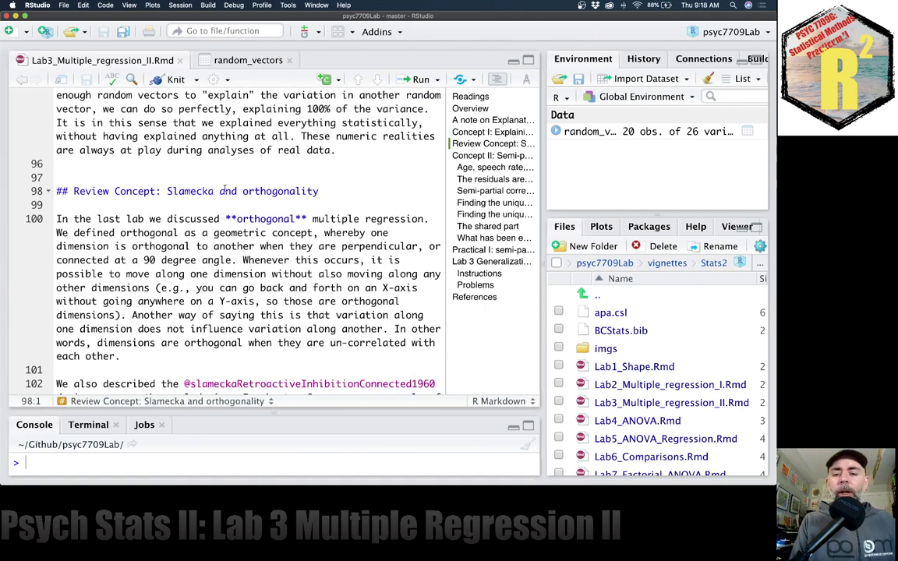
{"action": "scroll", "coordinate": [236, 174], "scroll_direction": "down", "scroll_amount": 1}
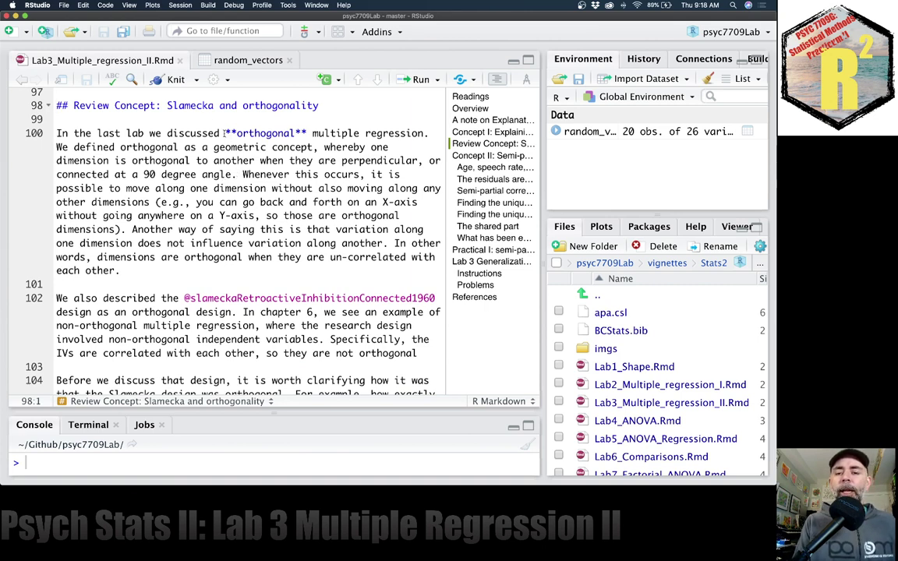
{"action": "left_click_drag", "start_coordinate": [164, 105], "coordinate": [321, 106]}
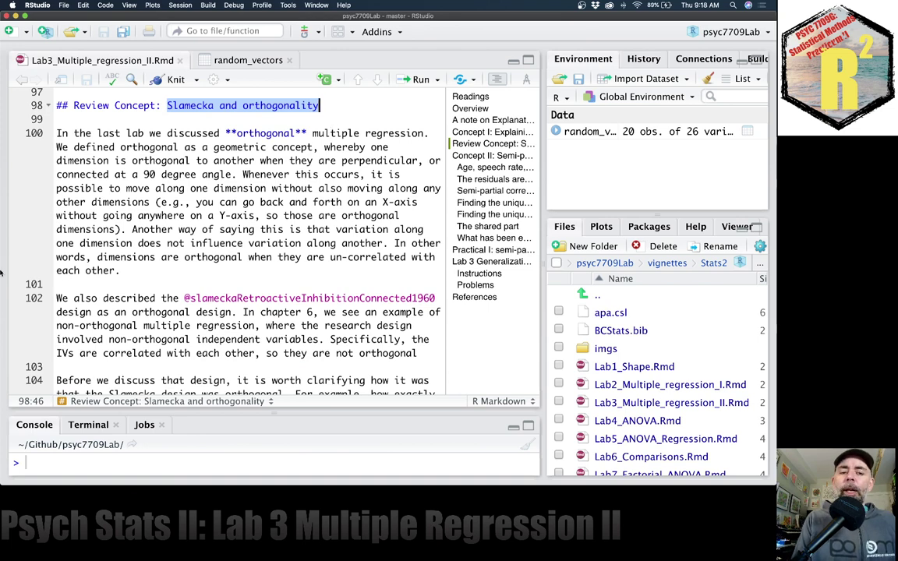
- Switch to the textbook PDF in Preview and examine chapter 6, Non-orthogonal multiple regression, through Table 6.1
{"action": "left_click", "coordinate": [12, 341]}
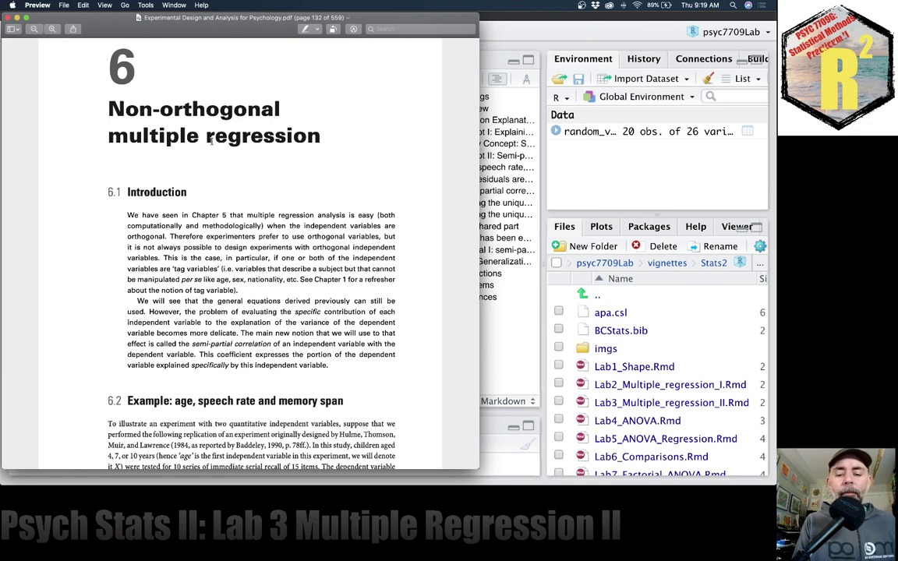
{"action": "scroll", "coordinate": [205, 136], "scroll_direction": "down", "scroll_amount": 10}
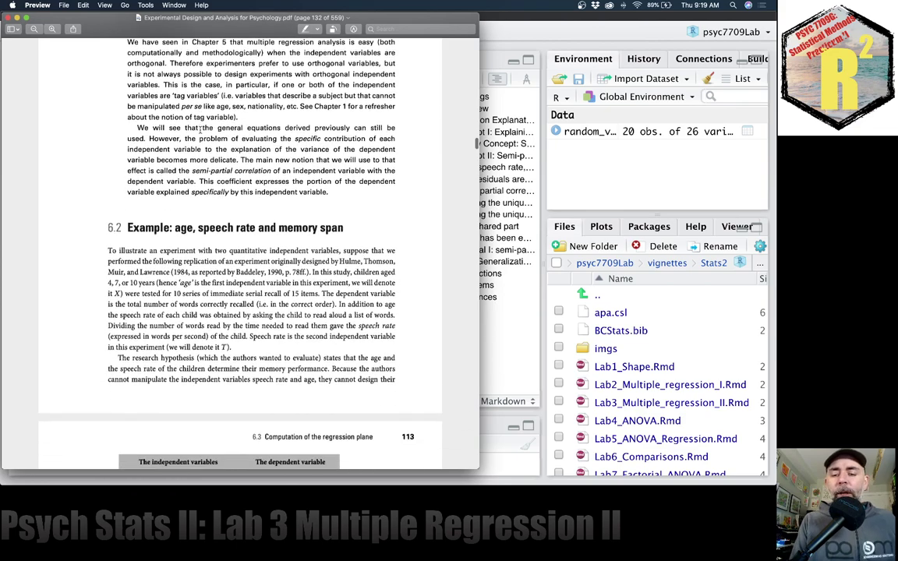
{"action": "scroll", "coordinate": [199, 131], "scroll_direction": "down", "scroll_amount": 9}
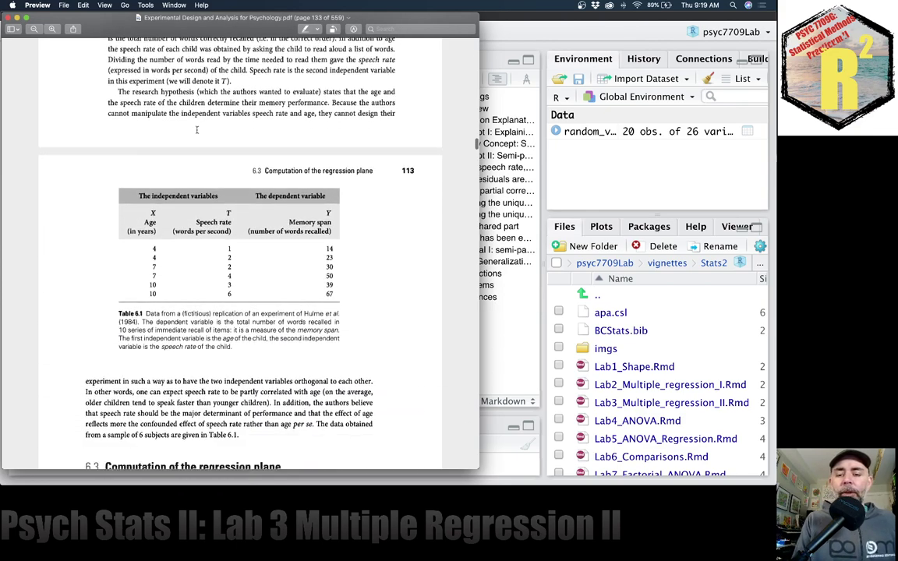
{"action": "scroll", "coordinate": [197, 133], "scroll_direction": "down", "scroll_amount": 3}
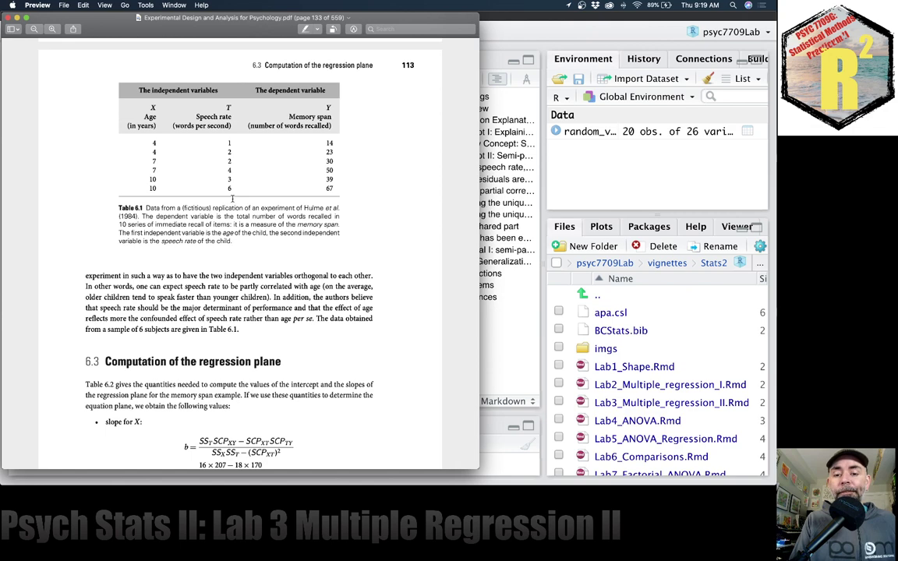
- Return to RStudio, highlight "Slamecka" in the line 98 heading, and view the OL and IL correlation chunk at line 108
{"action": "key", "text": "super+Tab"}
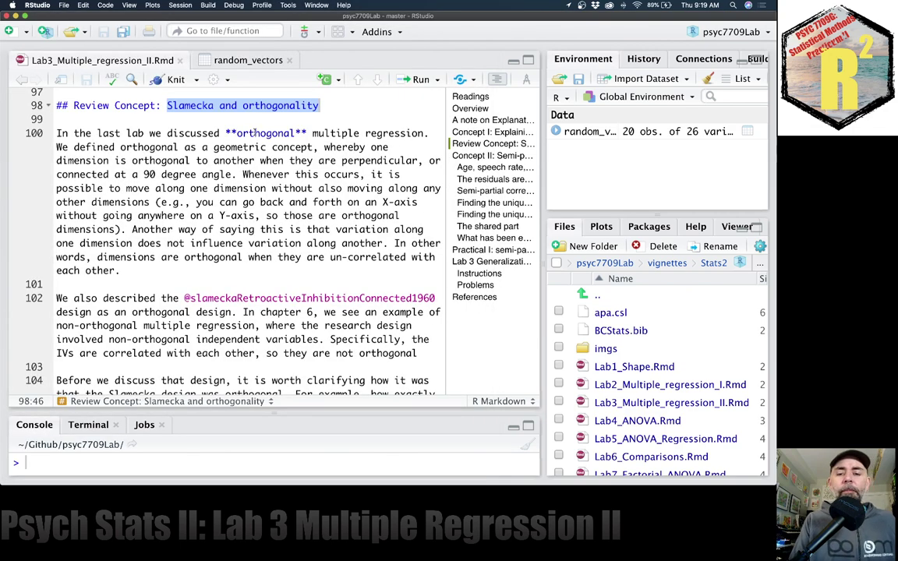
{"action": "left_click_drag", "start_coordinate": [167, 105], "coordinate": [215, 105]}
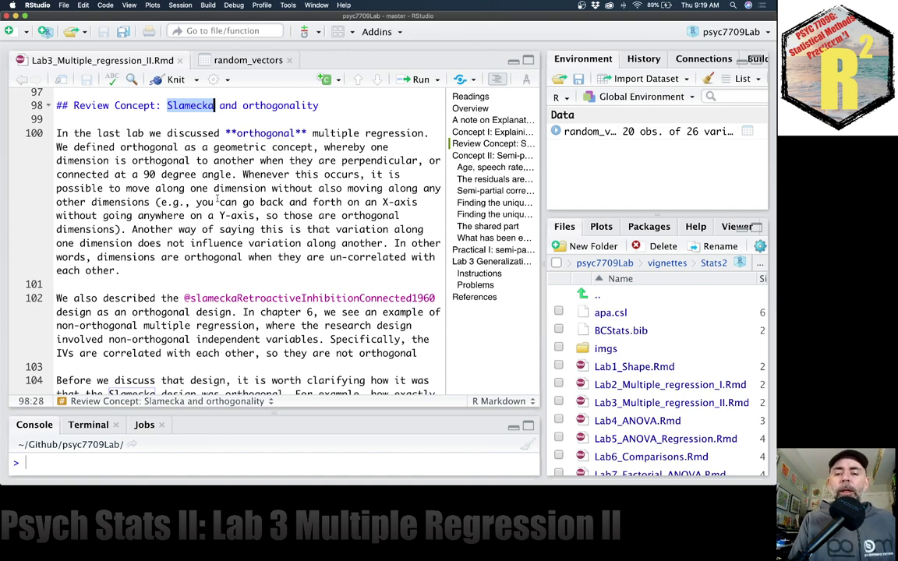
{"action": "scroll", "coordinate": [222, 195], "scroll_direction": "down", "scroll_amount": 5}
{"action": "scroll", "coordinate": [220, 195], "scroll_direction": "down", "scroll_amount": 3}
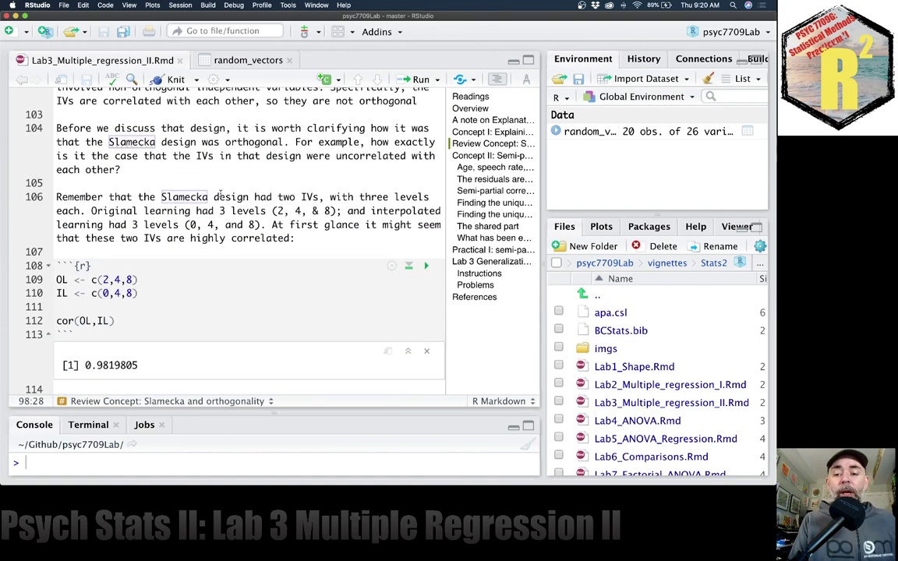
{"action": "scroll", "coordinate": [220, 195], "scroll_direction": "down", "scroll_amount": 1}
{"action": "scroll", "coordinate": [221, 195], "scroll_direction": "down", "scroll_amount": 2}
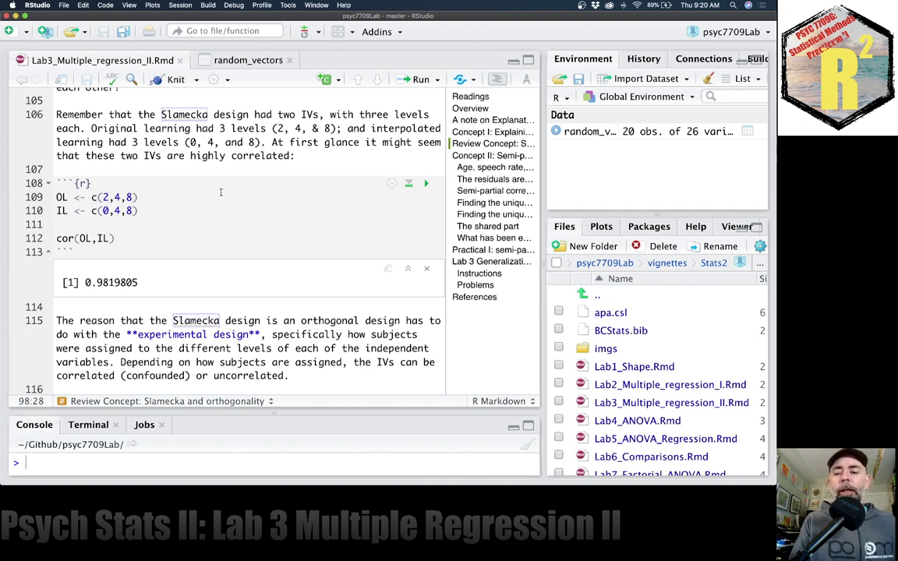
- Run lines 109 and 110 to create the vectors OL <- c(2,4,8) and IL <- c(0,4,8)
{"action": "left_click", "coordinate": [185, 200]}
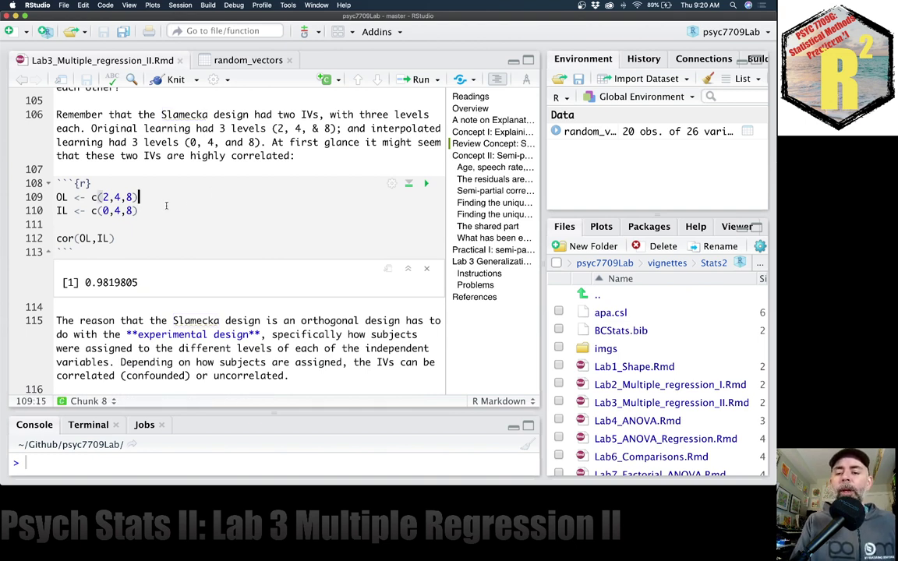
{"action": "left_click_drag", "start_coordinate": [60, 196], "coordinate": [54, 197]}
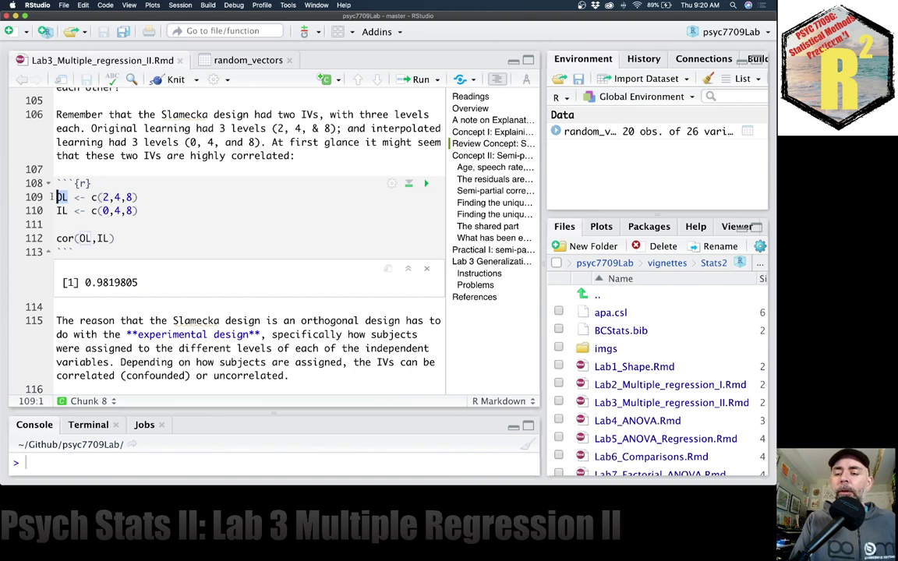
{"action": "left_click", "coordinate": [155, 193]}
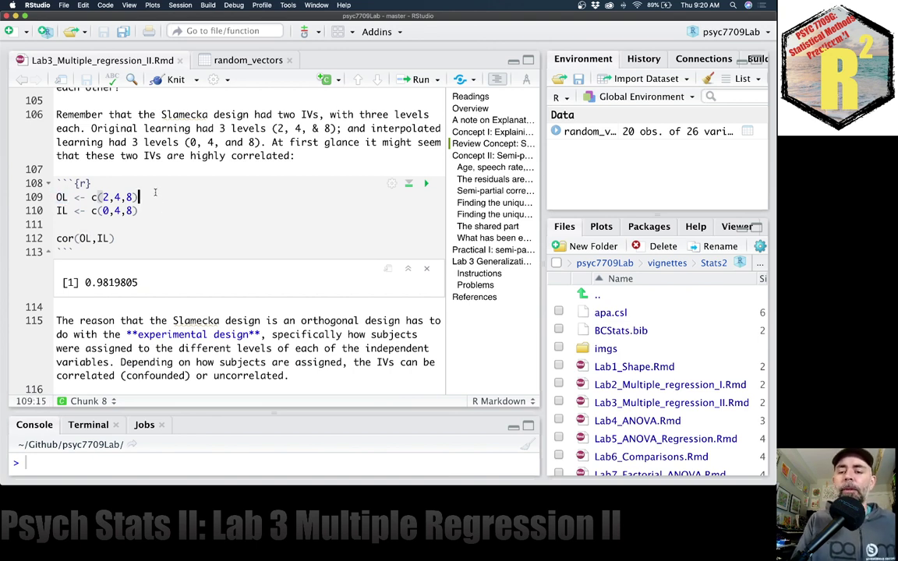
{"action": "key", "text": "super+Return"}
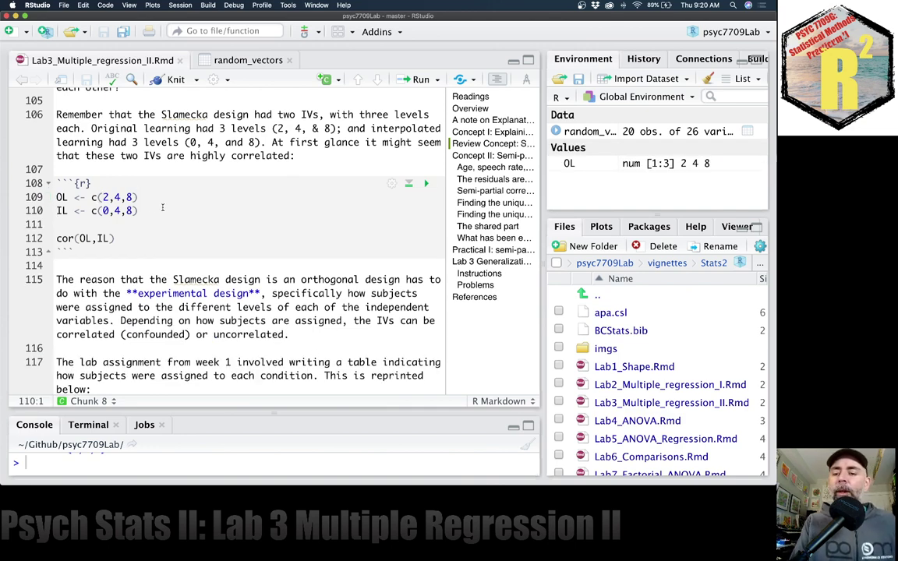
{"action": "double_click", "coordinate": [61, 211]}
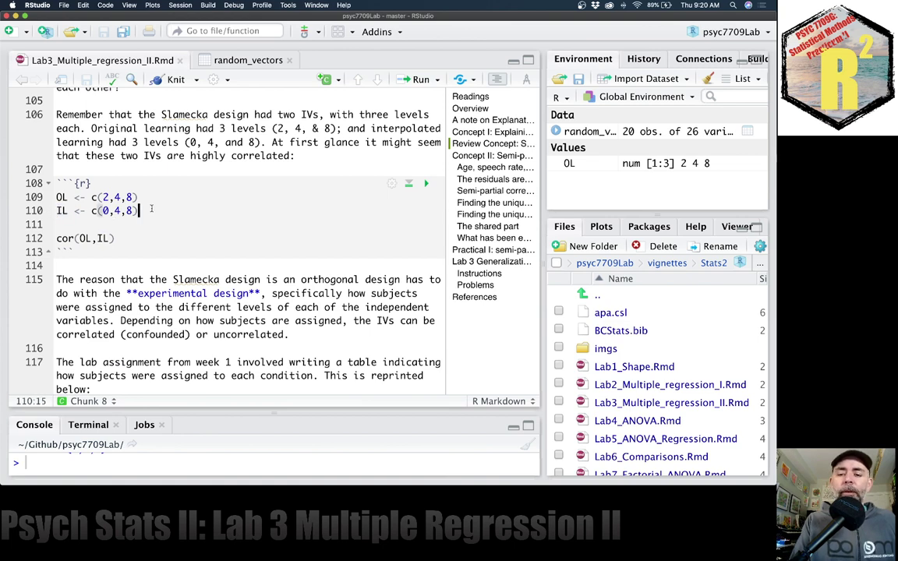
{"action": "key", "text": "super+Return"}
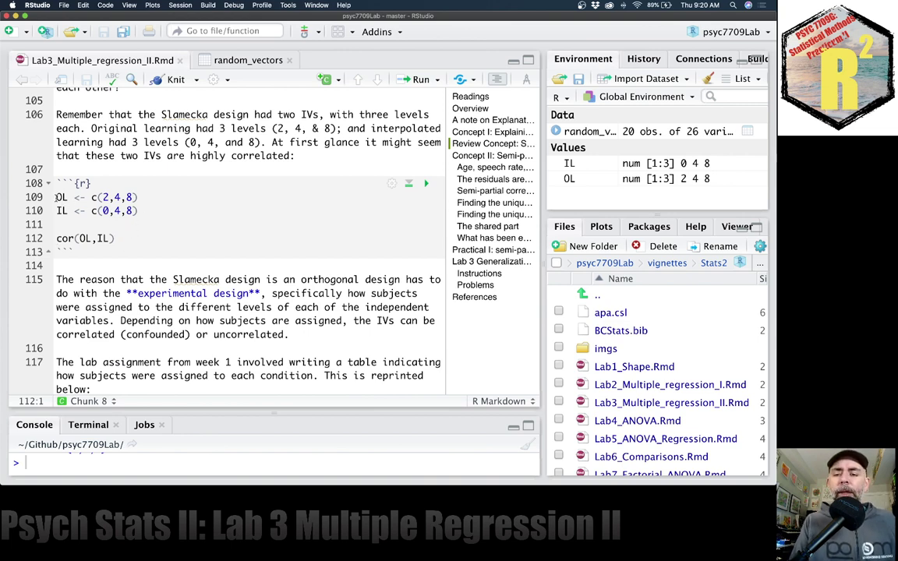
- Highlight the OL and IL definitions in turn, then place the cursor at the end of the cor(OL,IL) line
{"action": "key", "text": "Up"}
{"action": "key", "text": "Up"}
{"action": "key", "text": "Up"}
{"action": "left_click_drag", "start_coordinate": [56, 197], "coordinate": [141, 197]}
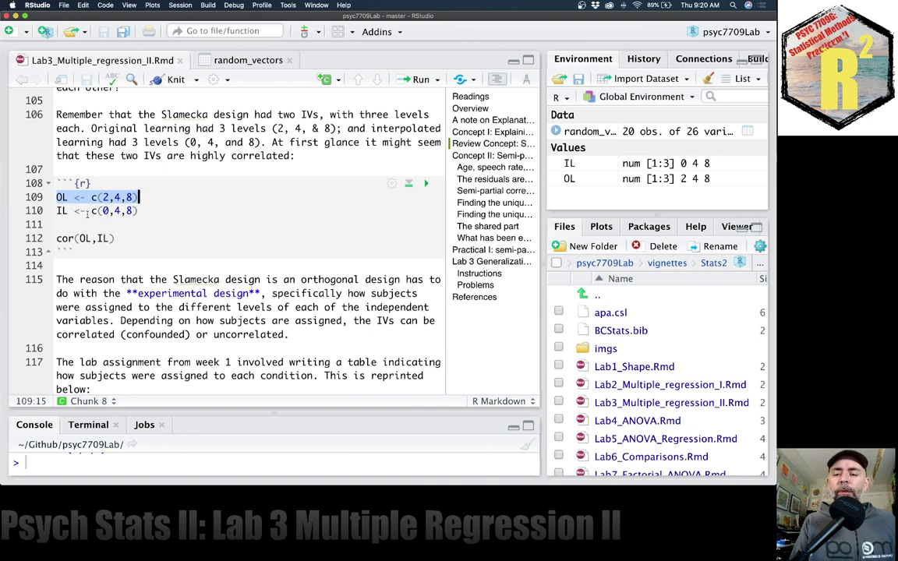
{"action": "left_click_drag", "start_coordinate": [56, 210], "coordinate": [141, 211]}
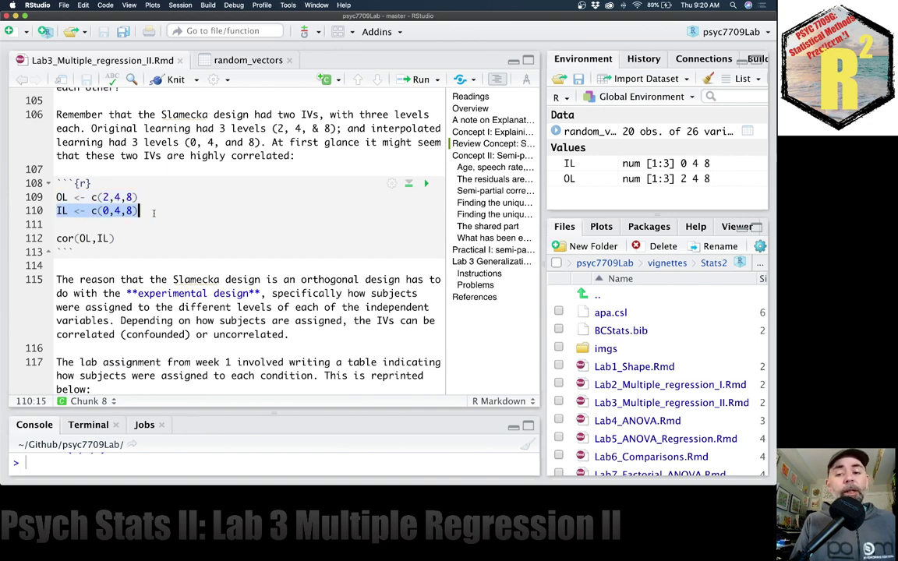
{"action": "left_click", "coordinate": [149, 213]}
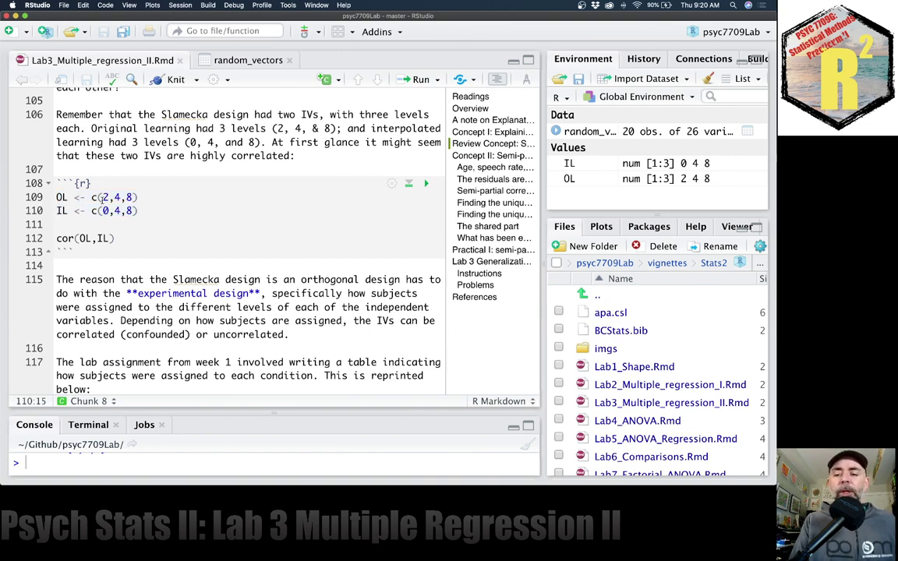
{"action": "left_click", "coordinate": [136, 237]}
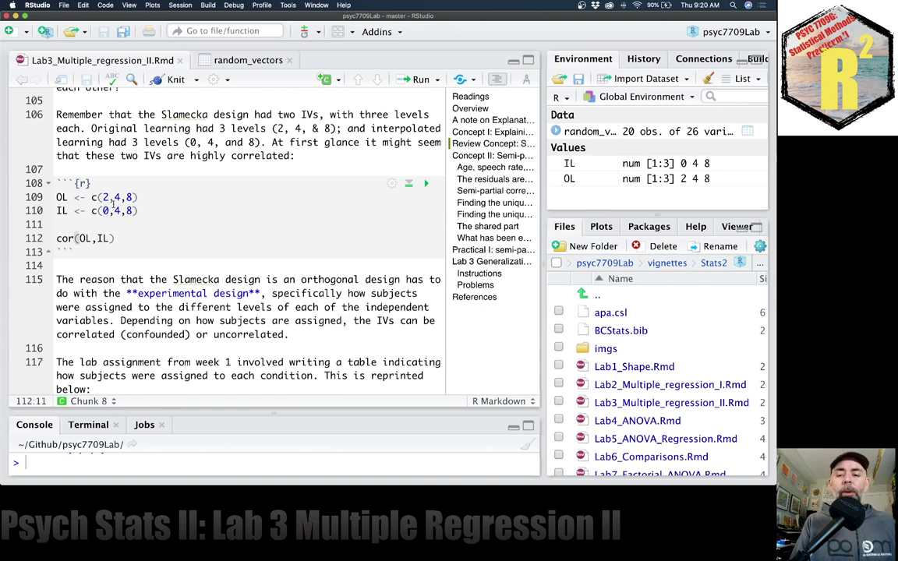
- Run the cor(OL,IL) line to correlate the two vectors
{"action": "key", "text": "super+Return"}
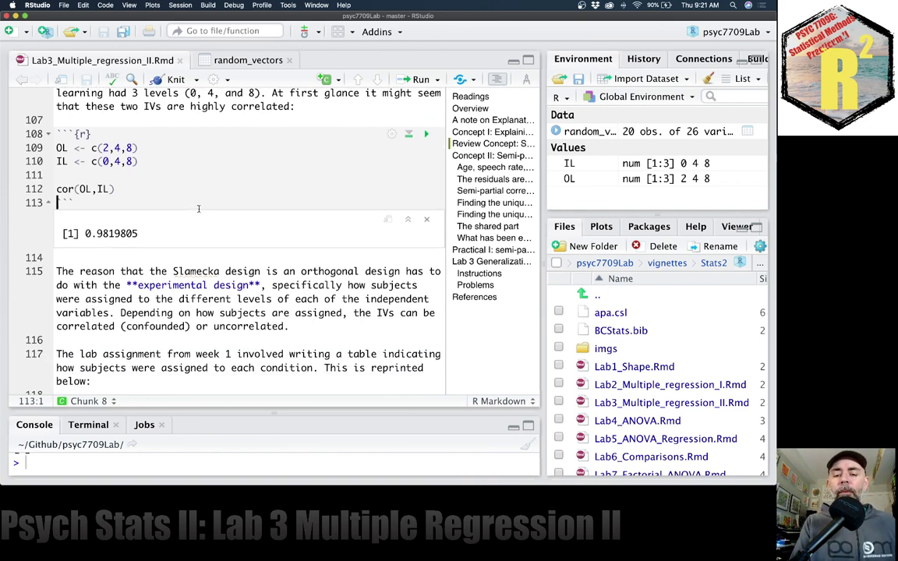
{"action": "scroll", "coordinate": [198, 208], "scroll_direction": "down", "scroll_amount": 3}
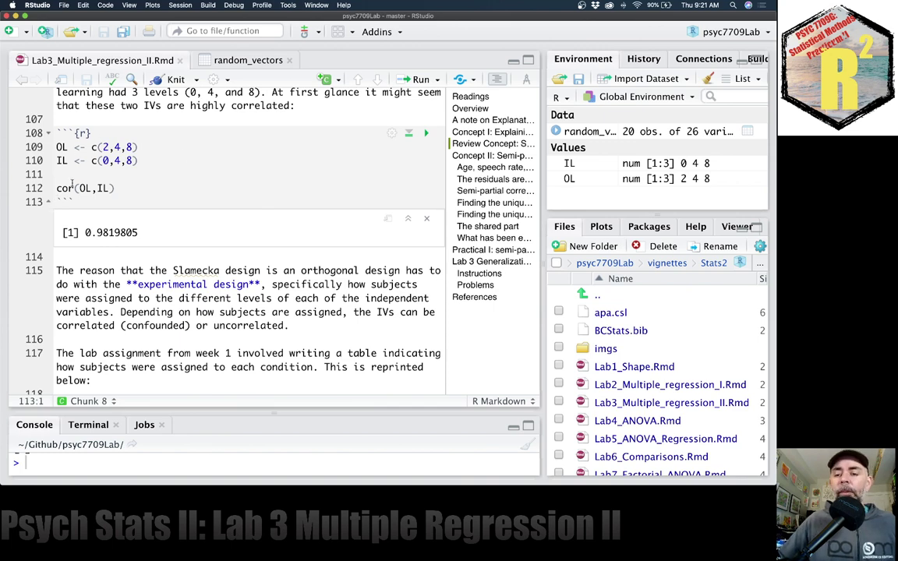
- Run the library(tibble) line at the start of the design table chunk at line 119
{"action": "scroll", "coordinate": [225, 169], "scroll_direction": "down", "scroll_amount": 5}
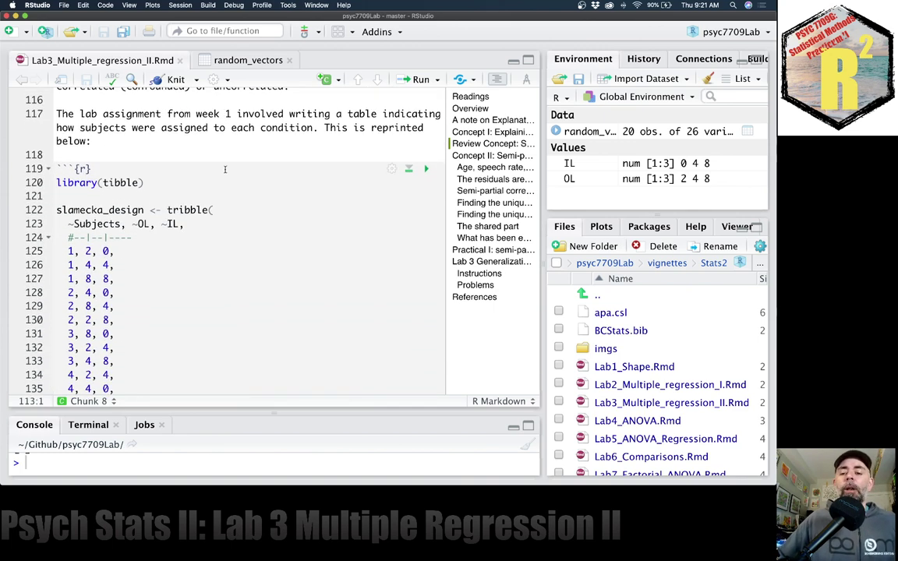
{"action": "scroll", "coordinate": [225, 170], "scroll_direction": "down", "scroll_amount": 2}
{"action": "scroll", "coordinate": [195, 148], "scroll_direction": "up", "scroll_amount": 2}
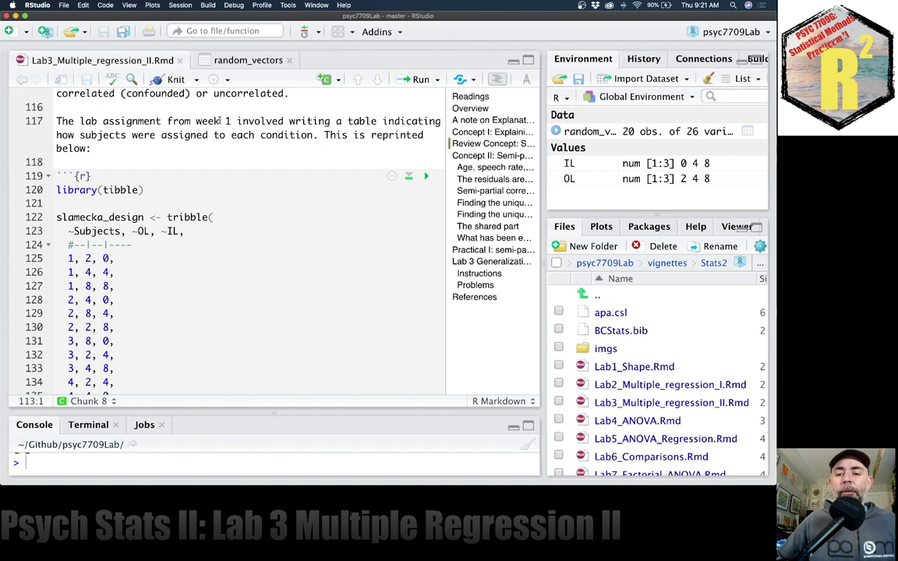
{"action": "scroll", "coordinate": [226, 211], "scroll_direction": "down", "scroll_amount": 2}
{"action": "left_click", "coordinate": [188, 147]}
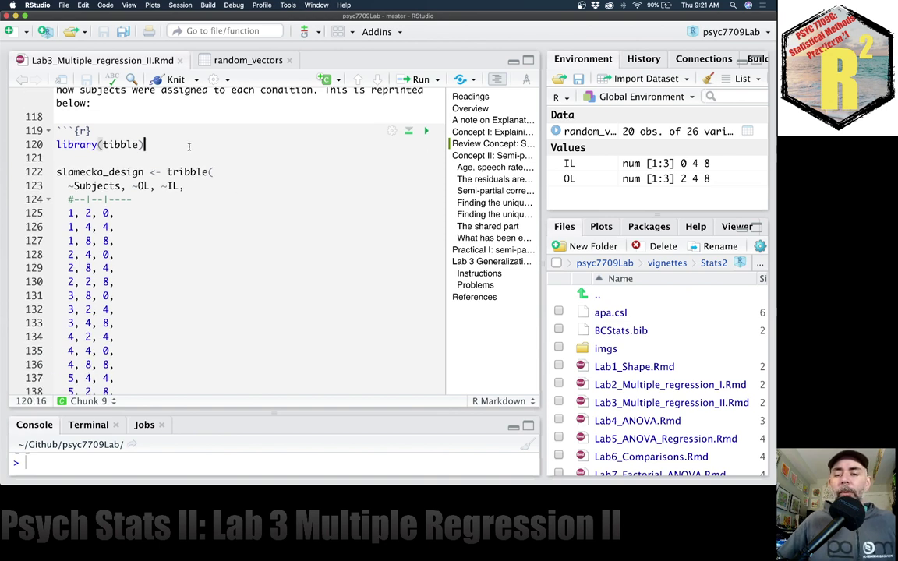
{"action": "key", "text": "super+Return"}
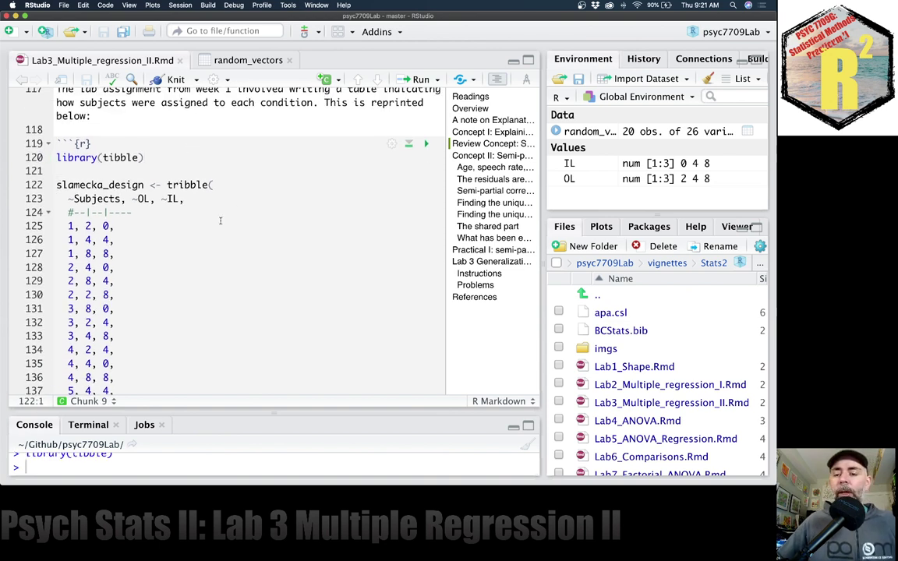
- Run the tribble definition starting at line 122 to create slamecka_design with Subjects, OL and IL columns
{"action": "scroll", "coordinate": [113, 191], "scroll_direction": "down", "scroll_amount": 1}
{"action": "scroll", "coordinate": [137, 243], "scroll_direction": "down", "scroll_amount": 7}
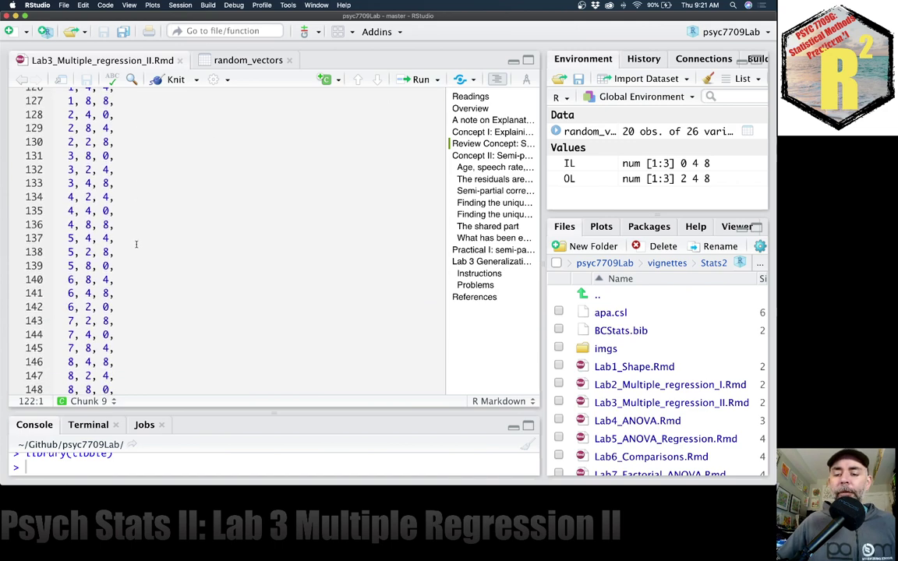
{"action": "scroll", "coordinate": [137, 241], "scroll_direction": "down", "scroll_amount": 2}
{"action": "scroll", "coordinate": [144, 237], "scroll_direction": "up", "scroll_amount": 8}
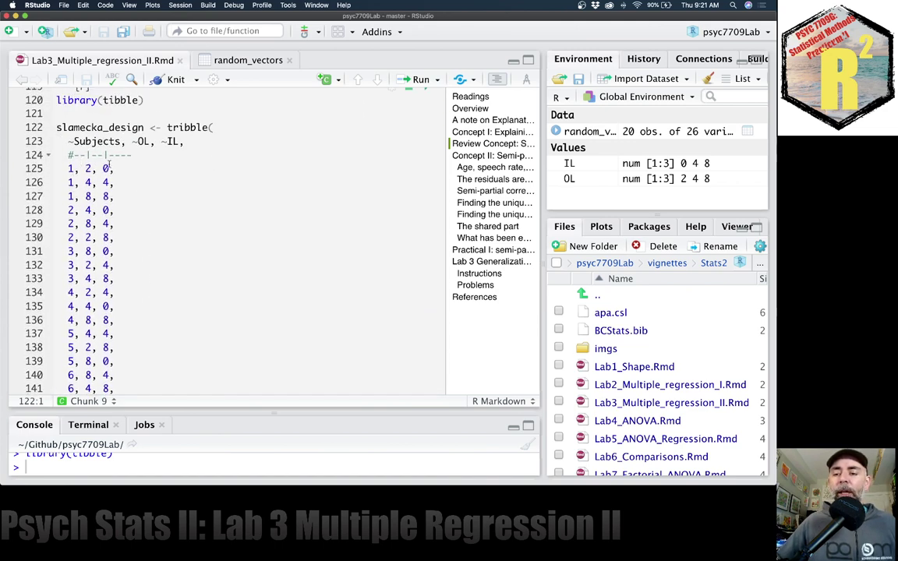
{"action": "key", "text": "super+Return"}
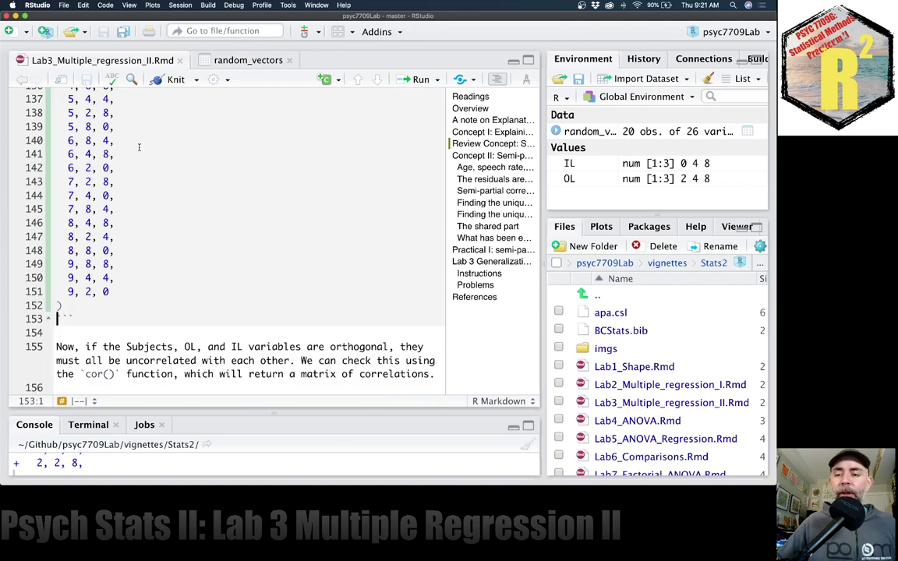
- Review the tribble code and open the slamecka_design data frame in the data viewer
{"action": "scroll", "coordinate": [174, 178], "scroll_direction": "up", "scroll_amount": 5}
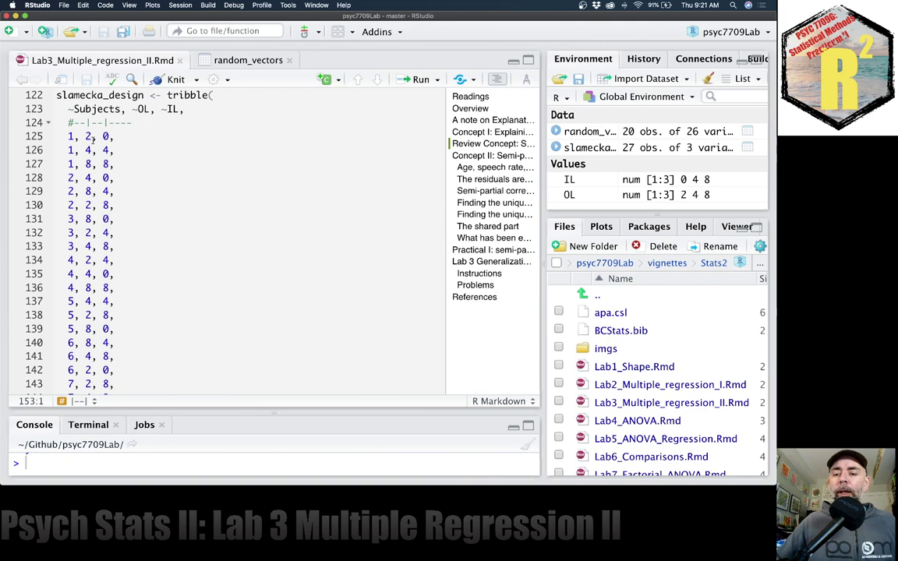
{"action": "scroll", "coordinate": [191, 158], "scroll_direction": "down", "scroll_amount": 8}
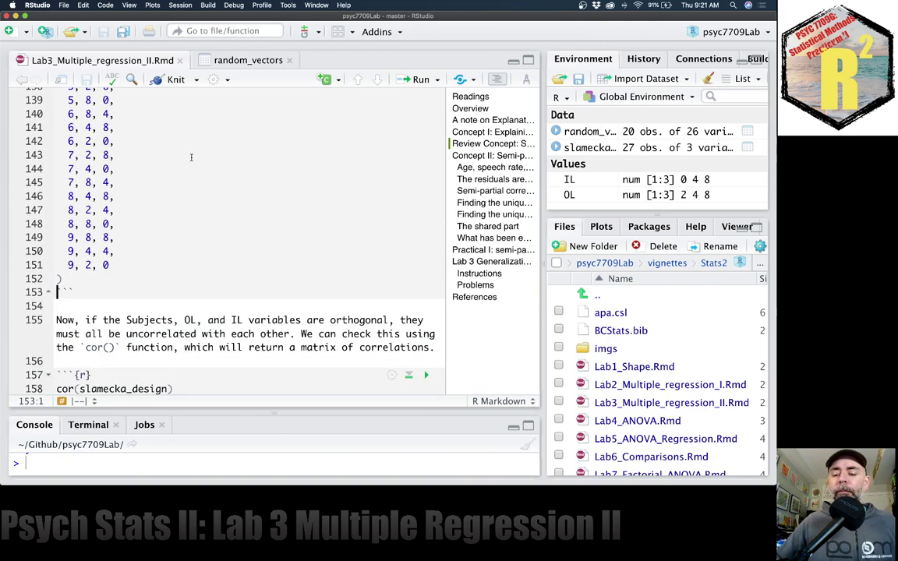
{"action": "left_click", "coordinate": [585, 148]}
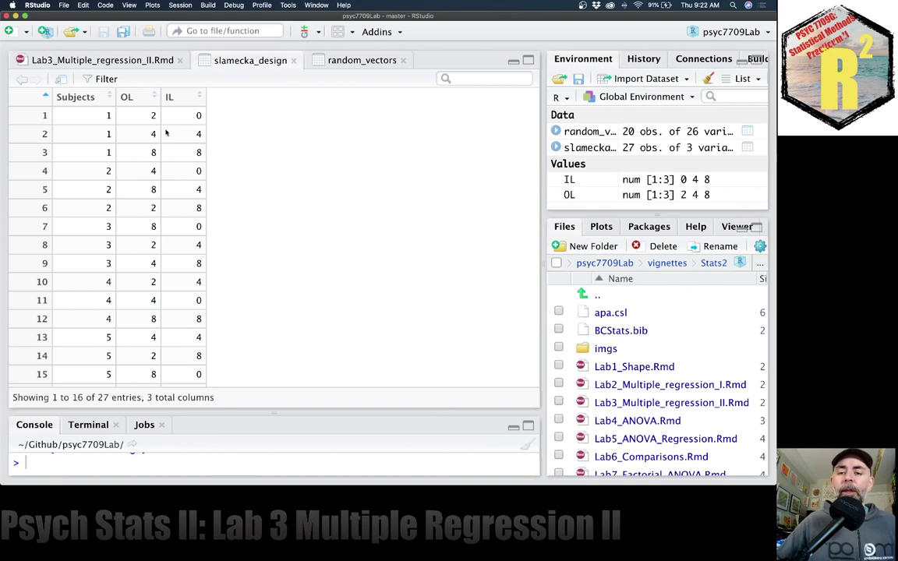
- Highlight the OL and IL pairings for subject 1, followed by those for subject 2
{"action": "left_click_drag", "start_coordinate": [101, 114], "coordinate": [179, 137]}
{"action": "left_click", "coordinate": [199, 145]}
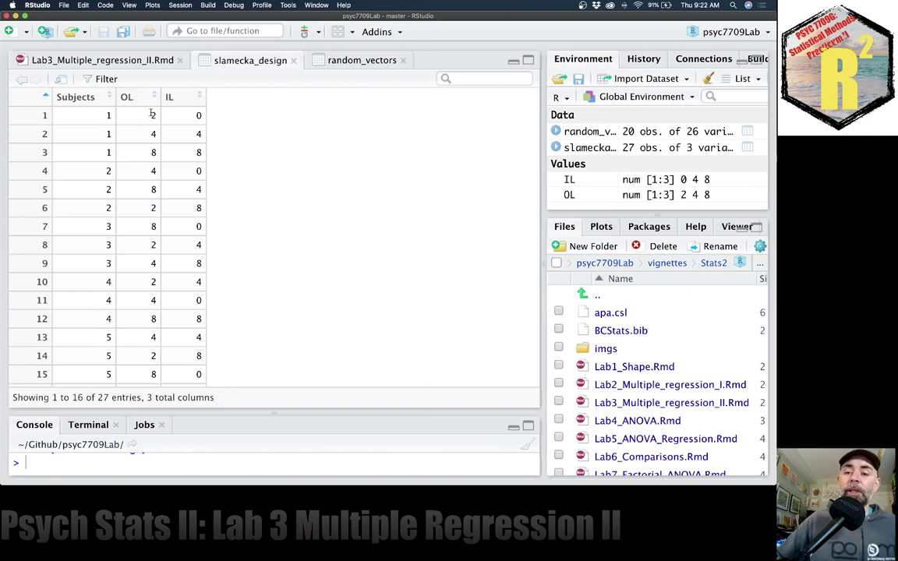
{"action": "left_click_drag", "start_coordinate": [152, 116], "coordinate": [204, 142]}
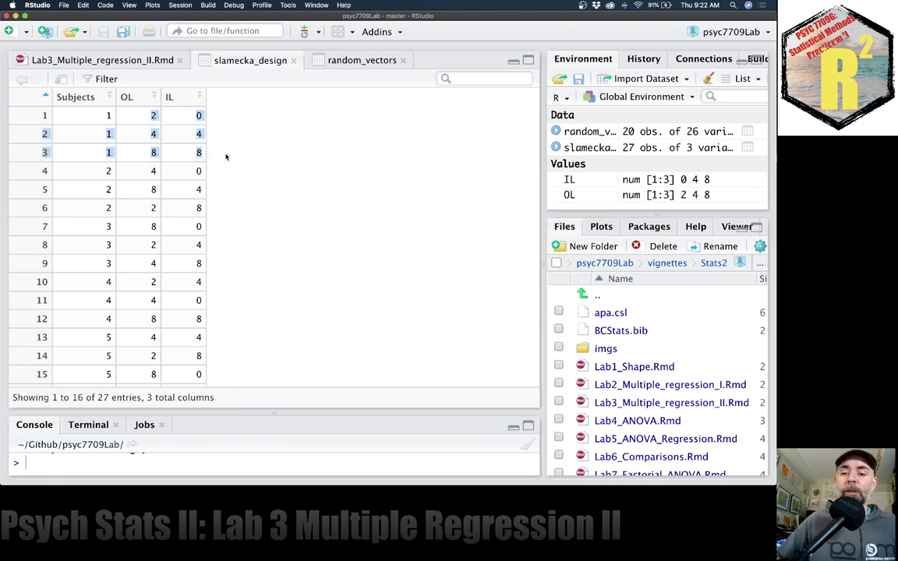
{"action": "left_click", "coordinate": [243, 158]}
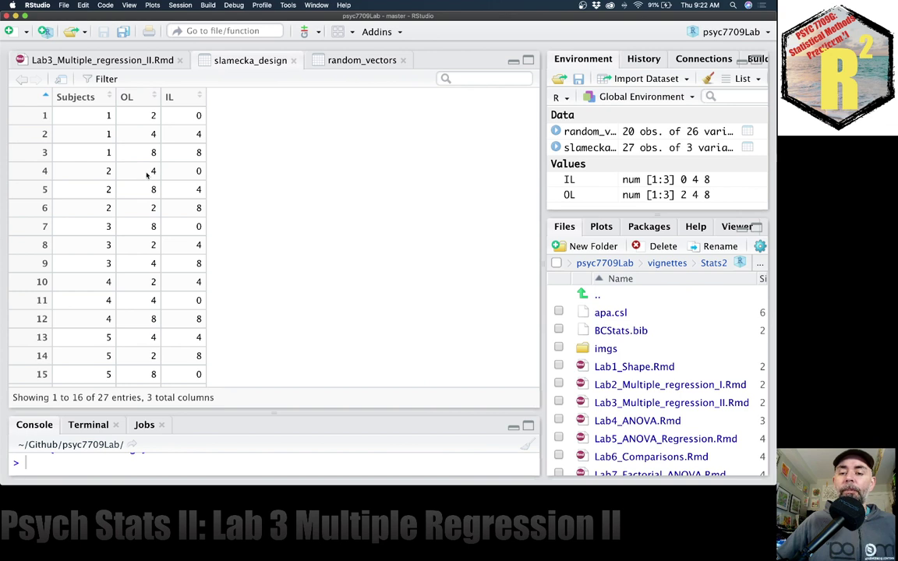
{"action": "left_click_drag", "start_coordinate": [149, 173], "coordinate": [199, 206]}
{"action": "left_click", "coordinate": [234, 211]}
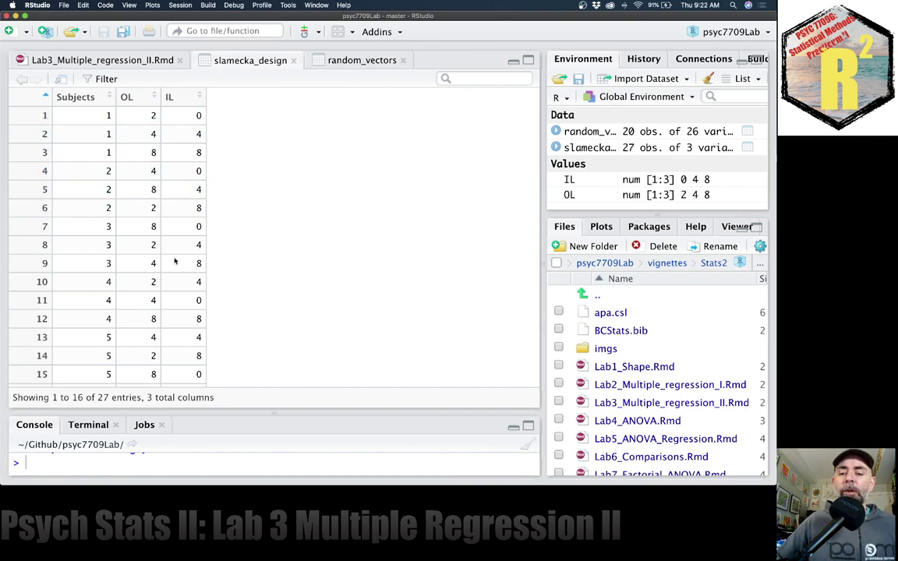
- Highlight subject 1's OL and IL pairings again, and examine both columns across the remaining subjects
{"action": "left_click_drag", "start_coordinate": [150, 115], "coordinate": [201, 148]}
{"action": "left_click", "coordinate": [170, 118]}
{"action": "left_click", "coordinate": [226, 163]}
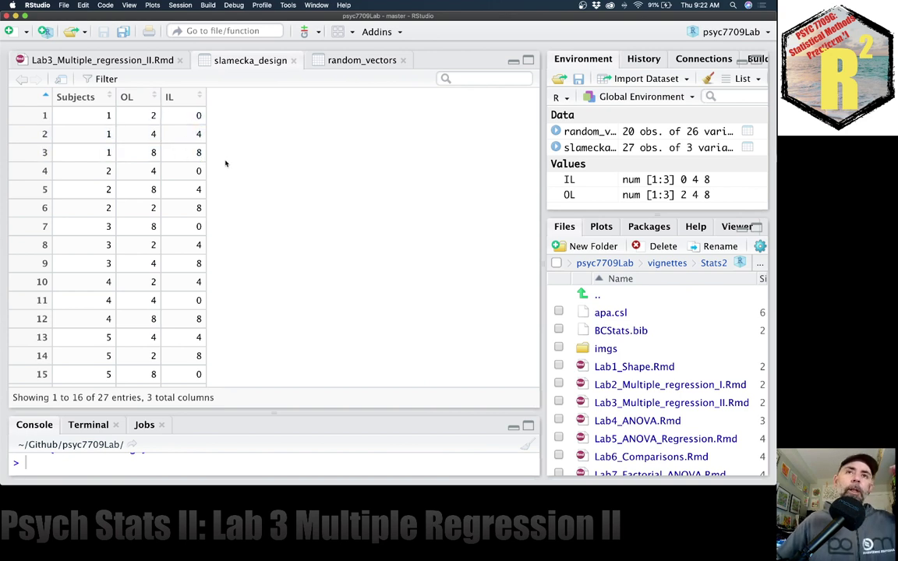
{"action": "left_click_drag", "start_coordinate": [146, 117], "coordinate": [184, 119]}
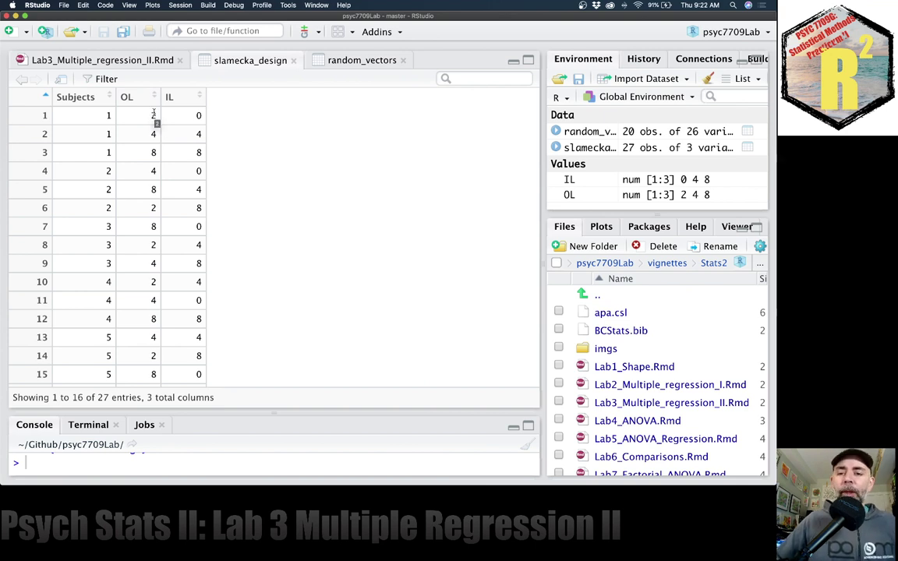
{"action": "left_click_drag", "start_coordinate": [133, 100], "coordinate": [146, 111]}
{"action": "scroll", "coordinate": [144, 160], "scroll_direction": "down", "scroll_amount": 5}
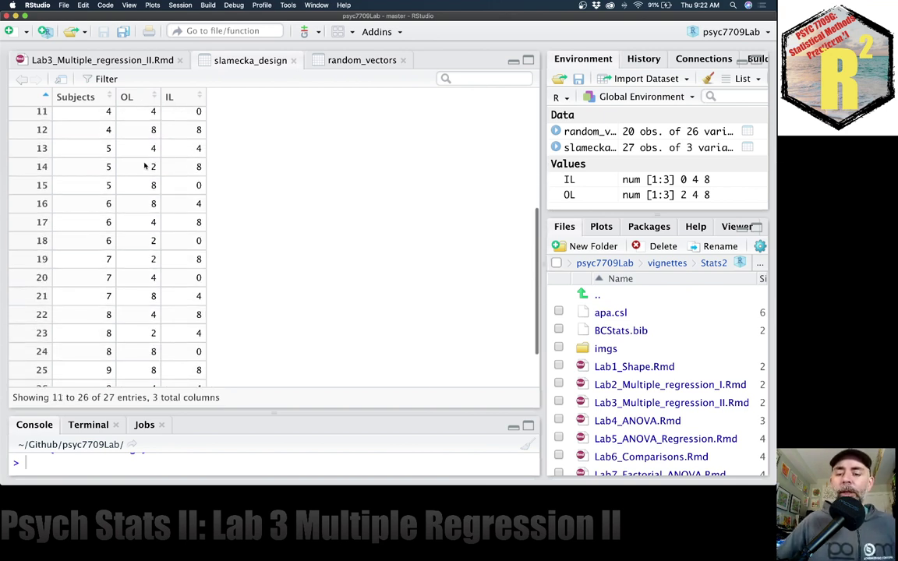
{"action": "scroll", "coordinate": [144, 166], "scroll_direction": "up", "scroll_amount": 4}
{"action": "scroll", "coordinate": [145, 167], "scroll_direction": "up", "scroll_amount": 1}
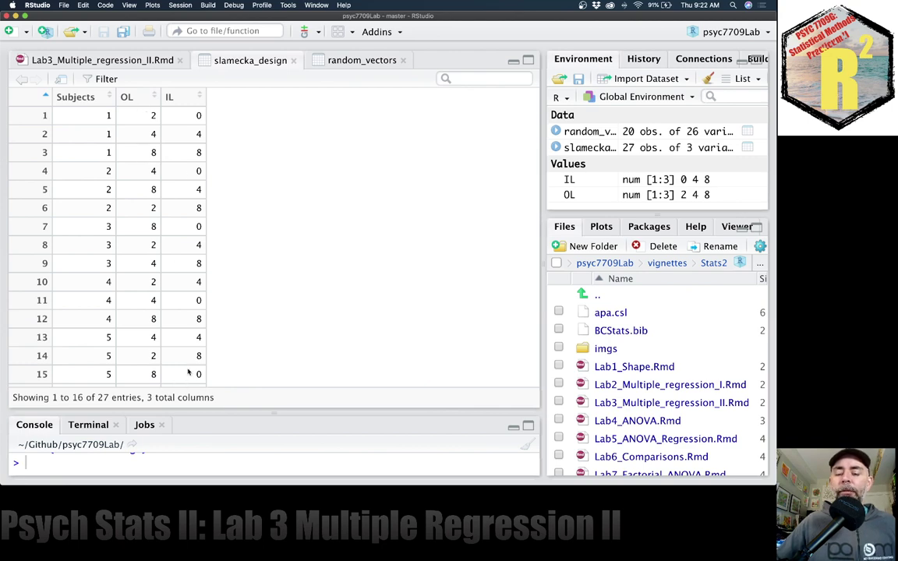
- Return to Lab3_Multiple_regression_II.Rmd and run cor(slamecka_design) at line 158
{"action": "left_click", "coordinate": [125, 62]}
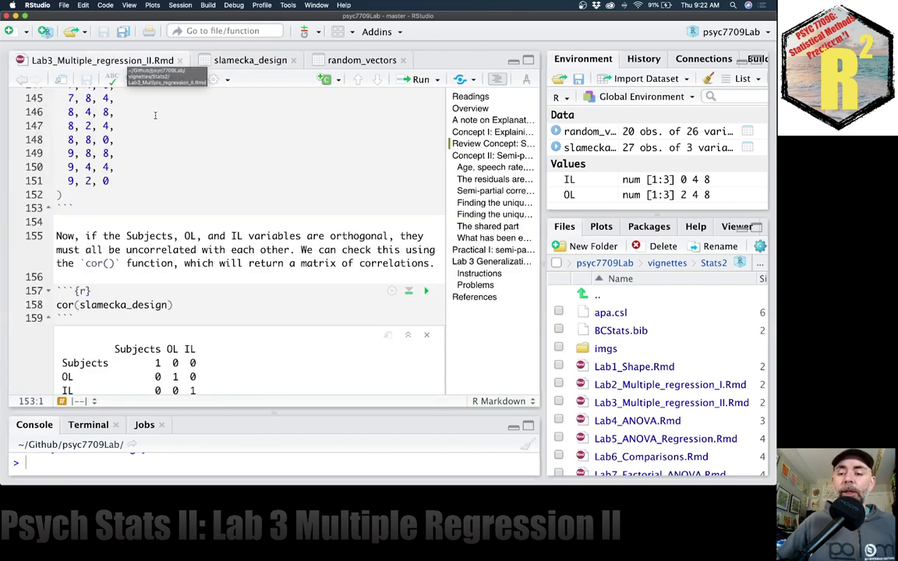
{"action": "scroll", "coordinate": [169, 127], "scroll_direction": "down", "scroll_amount": 3}
{"action": "left_click", "coordinate": [227, 256]}
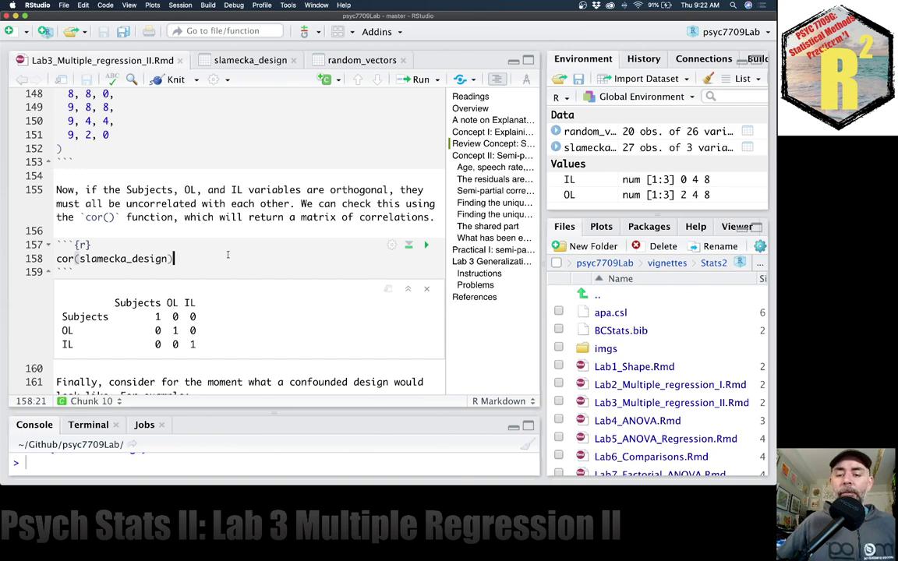
{"action": "key", "text": "super+Return"}
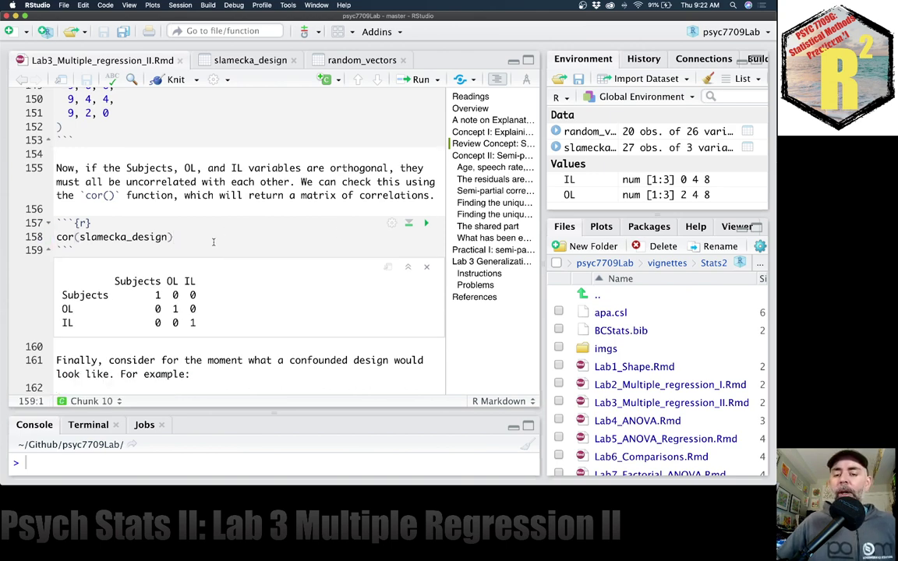
- Check the slamecka_design table once more, and highlight the off-diagonal correlations among Subjects, OL and IL in the output matrix
{"action": "scroll", "coordinate": [215, 240], "scroll_direction": "down", "scroll_amount": 3}
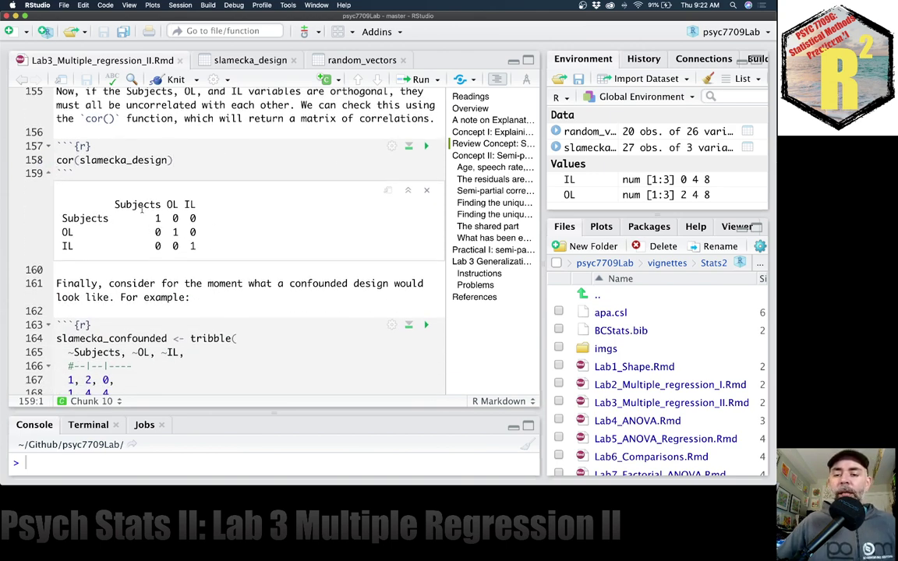
{"action": "left_click", "coordinate": [250, 62]}
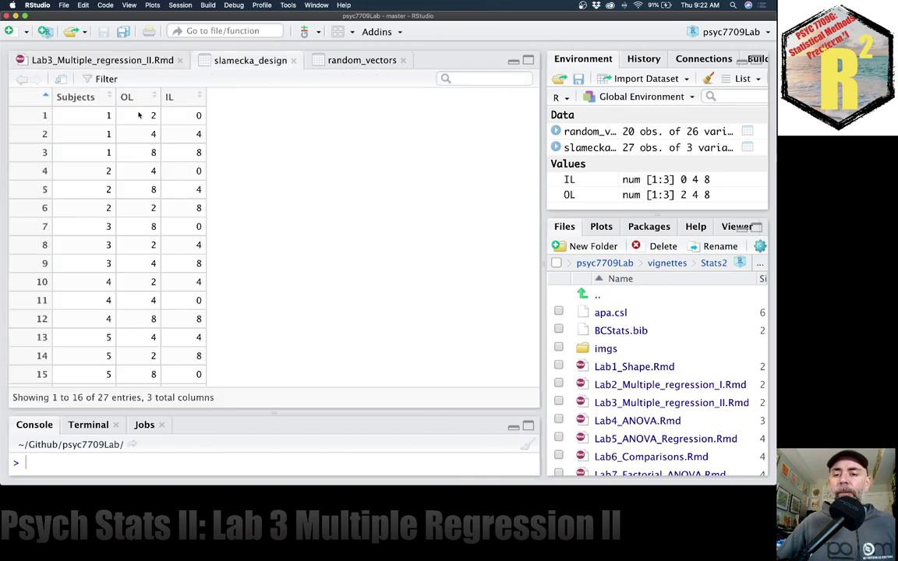
{"action": "left_click", "coordinate": [88, 59]}
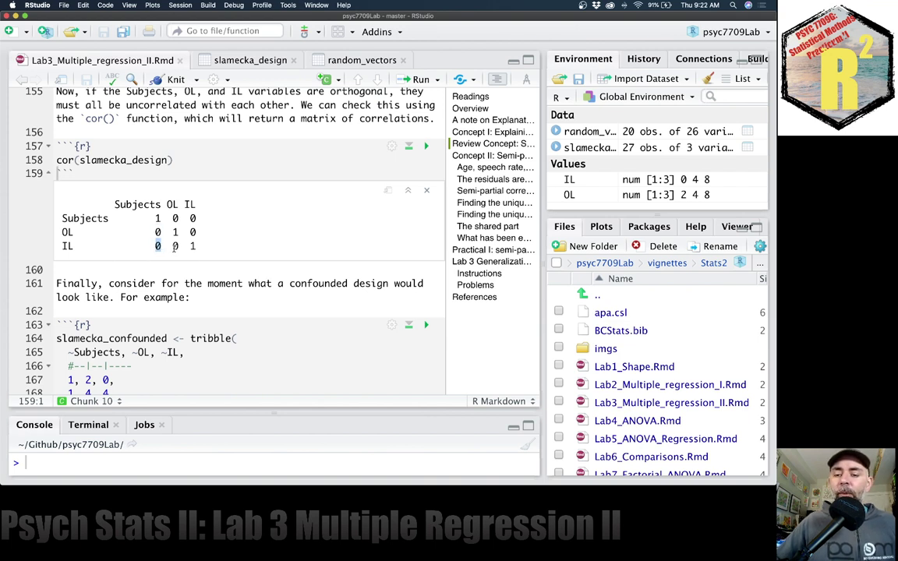
{"action": "double_click", "coordinate": [174, 247]}
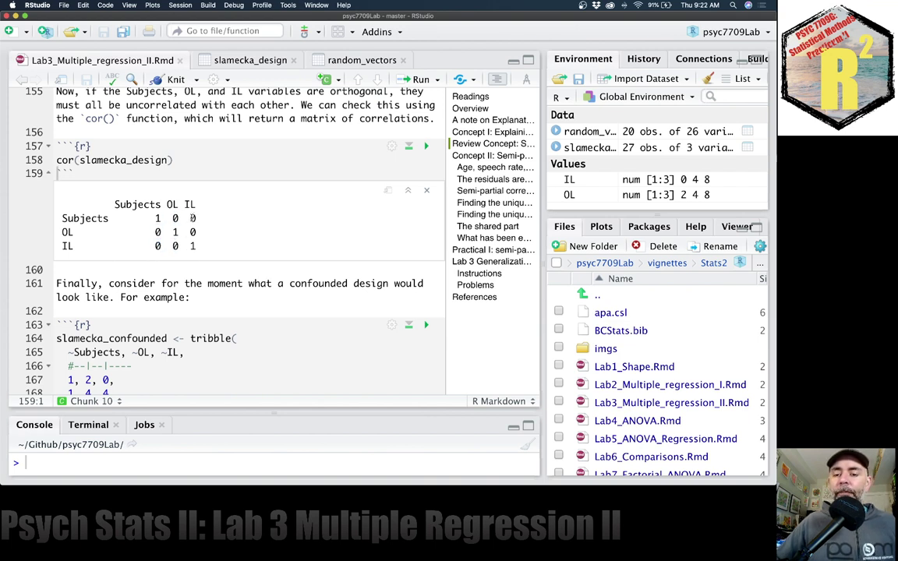
{"action": "double_click", "coordinate": [192, 232]}
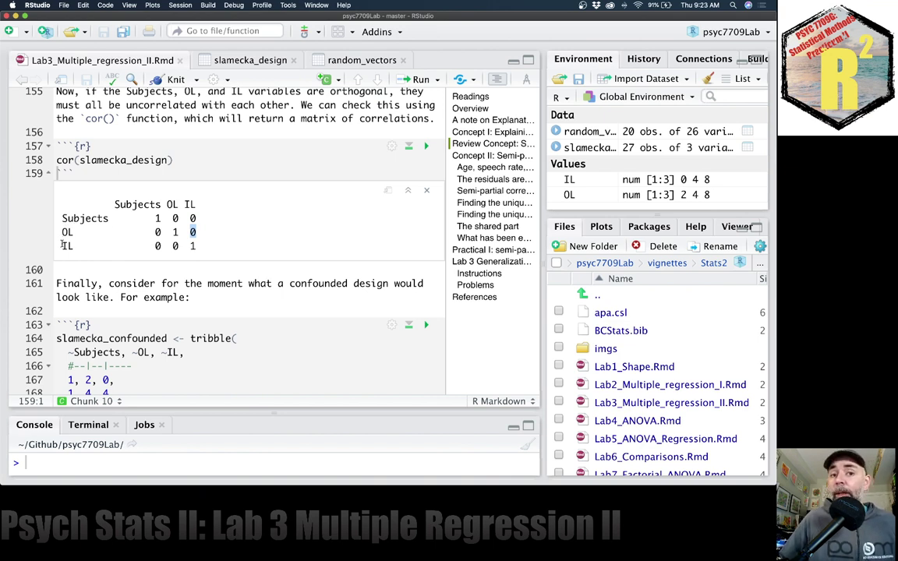
- View the confounded design example and its slamecka_confounded tribble chunk at line 163
{"action": "scroll", "coordinate": [234, 238], "scroll_direction": "down", "scroll_amount": 3}
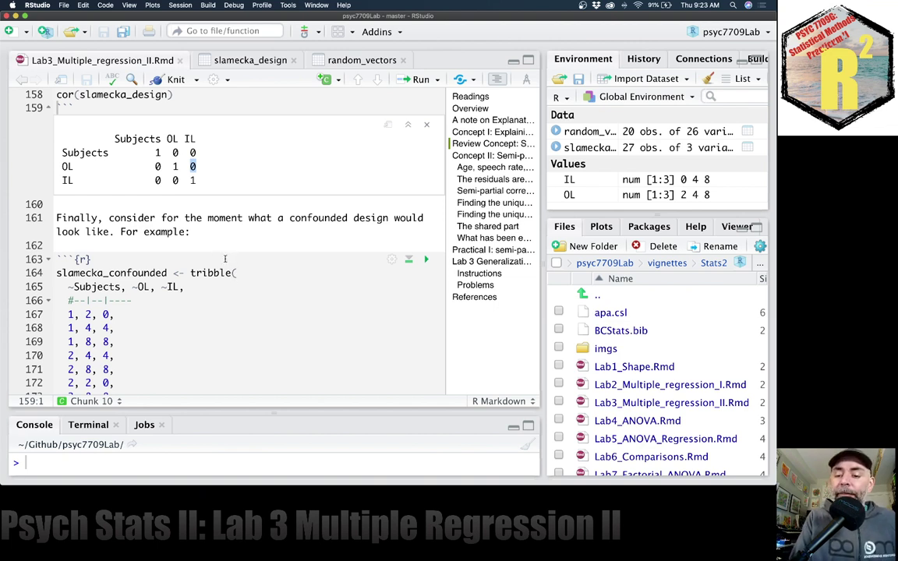
{"action": "scroll", "coordinate": [224, 258], "scroll_direction": "down", "scroll_amount": 1}
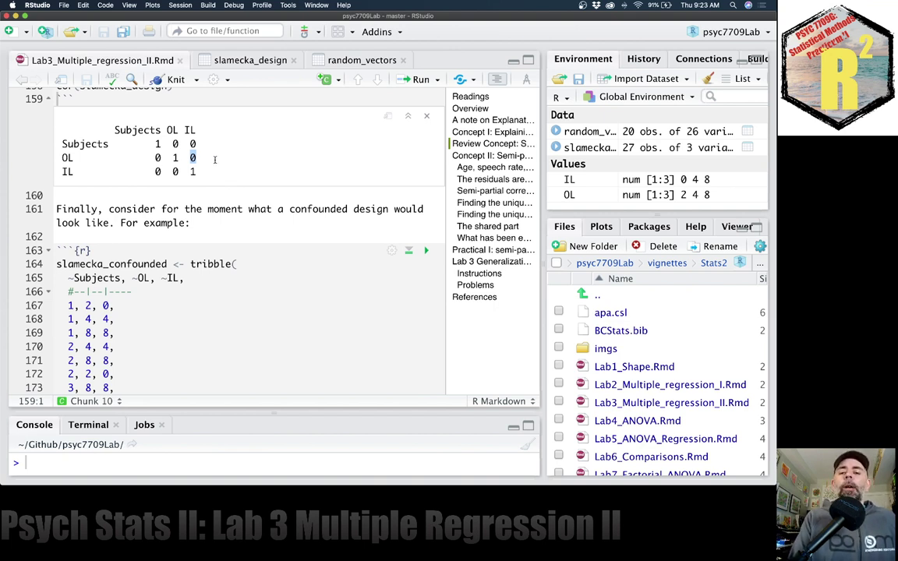
{"action": "scroll", "coordinate": [266, 201], "scroll_direction": "down", "scroll_amount": 5}
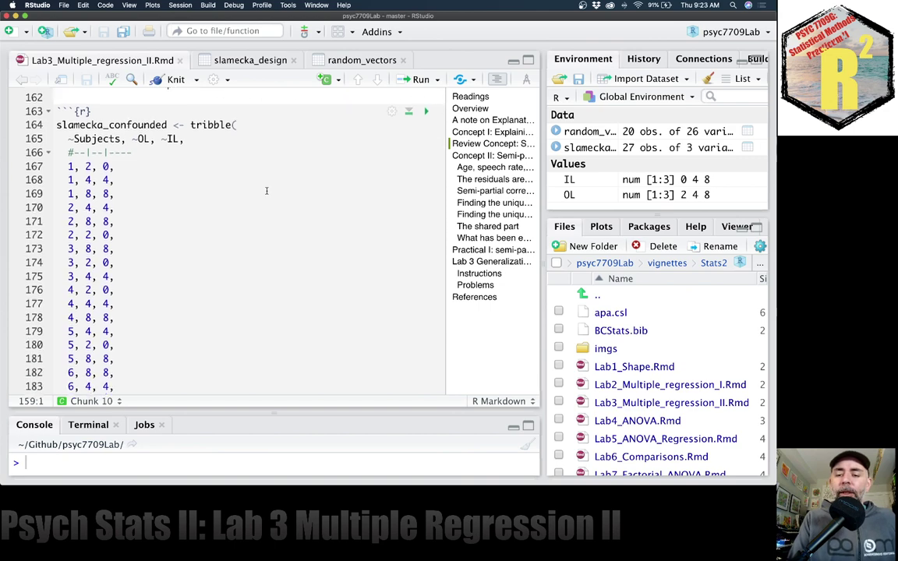
- Run the code chunk that creates the slamecka_confounded tribble with Subjects, OL and IL columns
{"action": "scroll", "coordinate": [267, 190], "scroll_direction": "up", "scroll_amount": 2}
{"action": "left_click", "coordinate": [251, 141]}
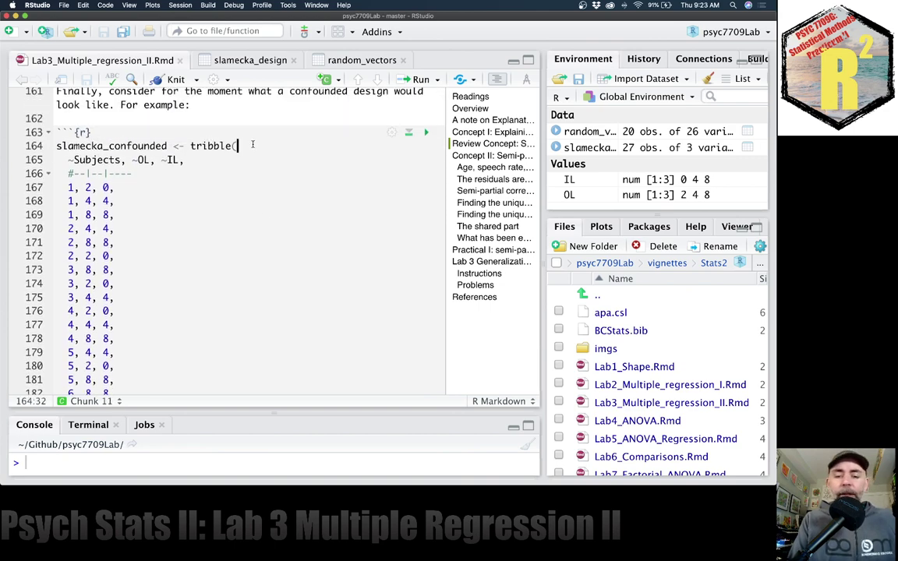
{"action": "key", "text": "super+Return"}
{"action": "scroll", "coordinate": [226, 203], "scroll_direction": "up", "scroll_amount": 6}
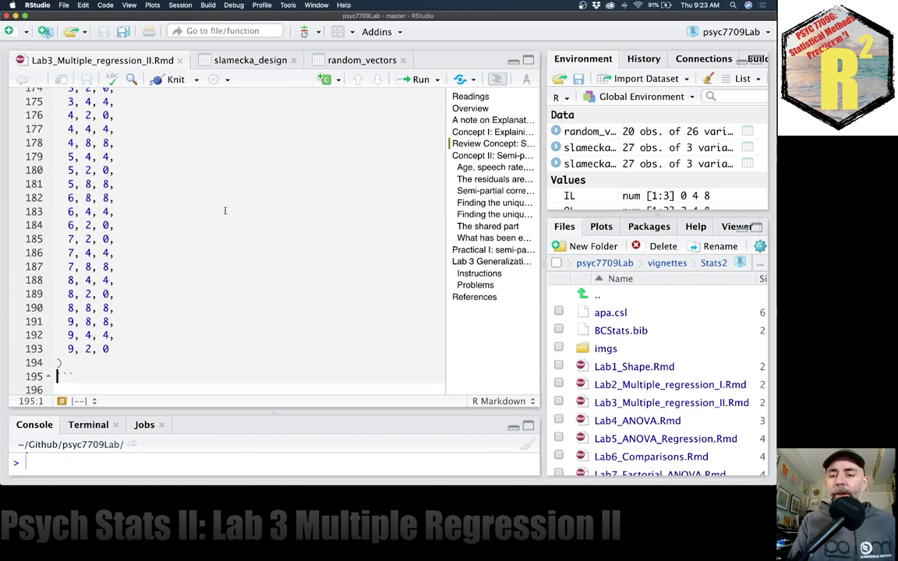
- Examine the paired OL and IL values assigned to subjects 1 to 3 in the slamecka_confounded data
{"action": "scroll", "coordinate": [226, 203], "scroll_direction": "up", "scroll_amount": 1}
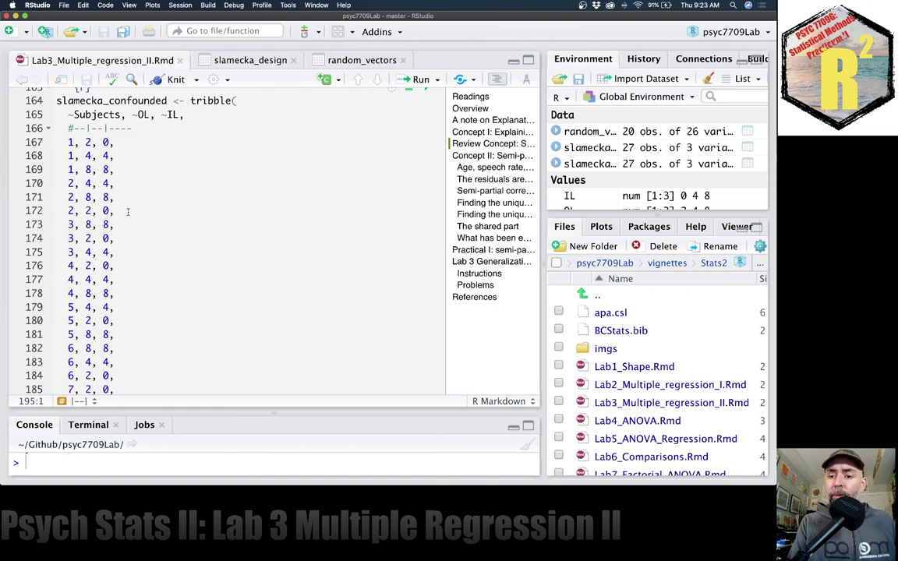
{"action": "scroll", "coordinate": [127, 212], "scroll_direction": "down", "scroll_amount": 1}
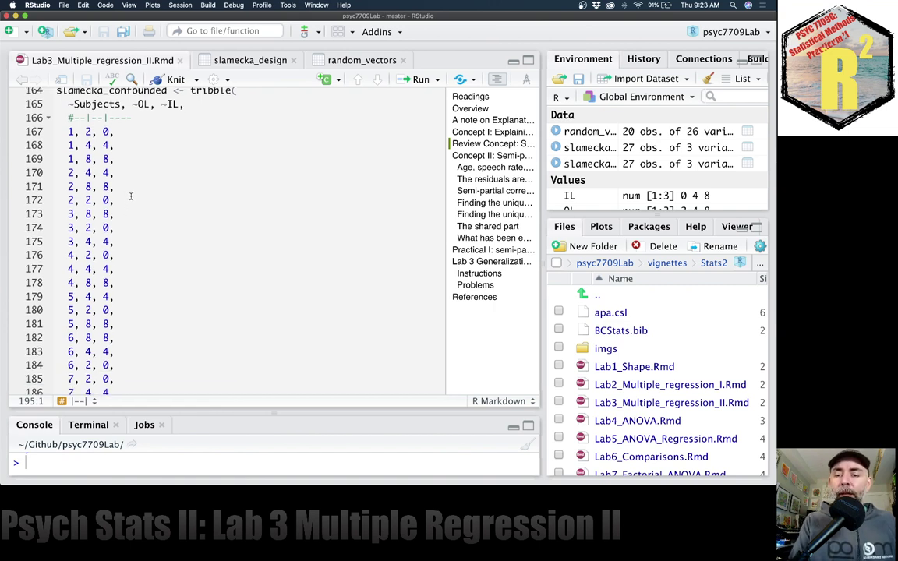
{"action": "scroll", "coordinate": [134, 153], "scroll_direction": "up", "scroll_amount": 1}
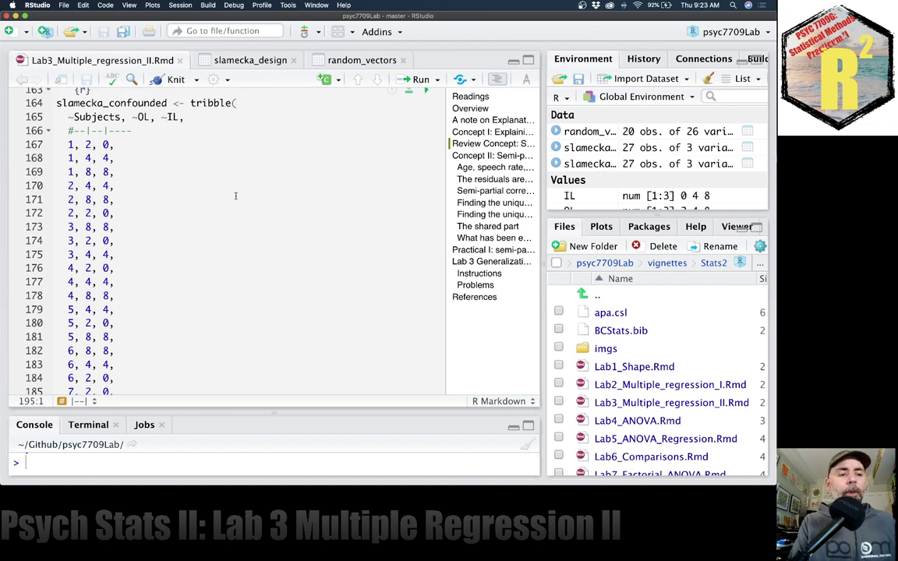
{"action": "left_click_drag", "start_coordinate": [66, 144], "coordinate": [137, 173]}
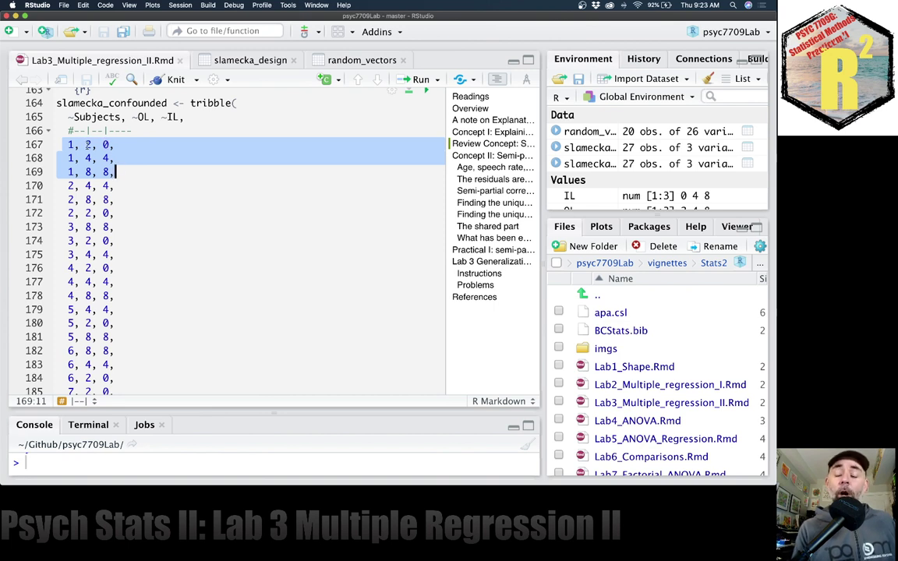
{"action": "double_click", "coordinate": [89, 157]}
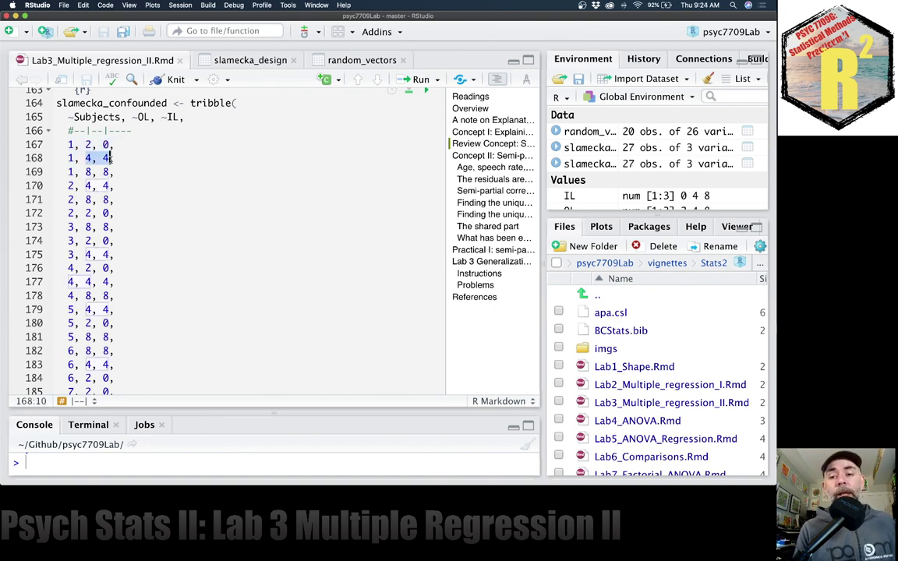
{"action": "left_click", "coordinate": [130, 163]}
{"action": "left_click_drag", "start_coordinate": [86, 172], "coordinate": [112, 171]}
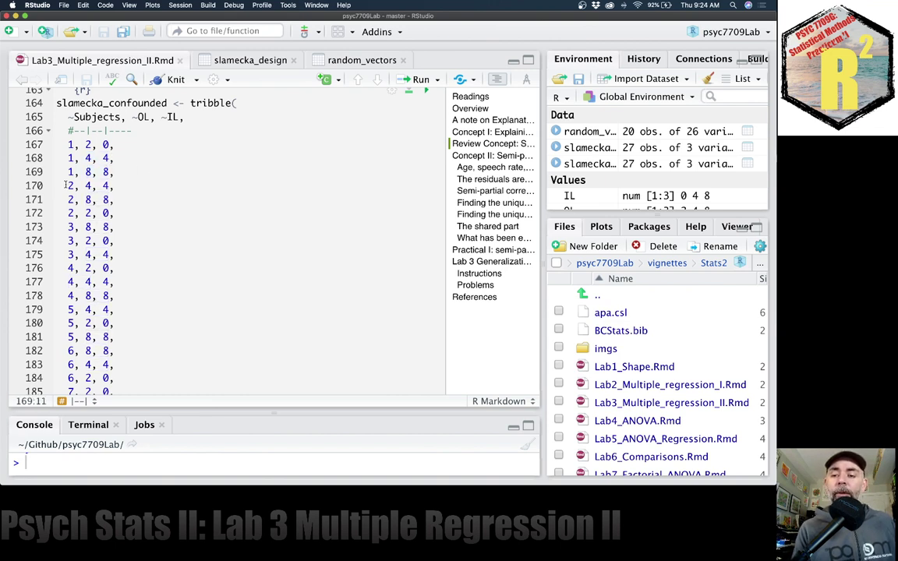
{"action": "left_click_drag", "start_coordinate": [57, 184], "coordinate": [110, 200]}
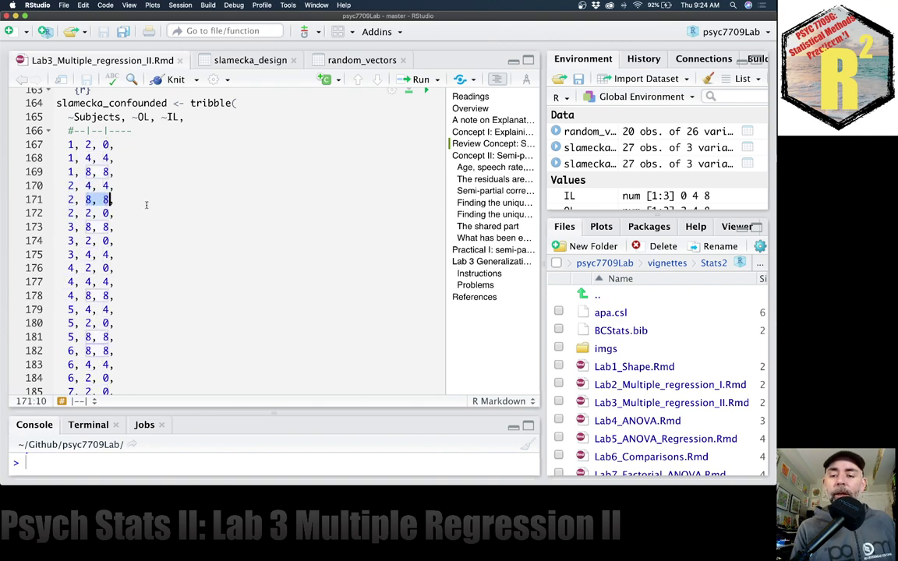
{"action": "left_click_drag", "start_coordinate": [86, 240], "coordinate": [111, 226]}
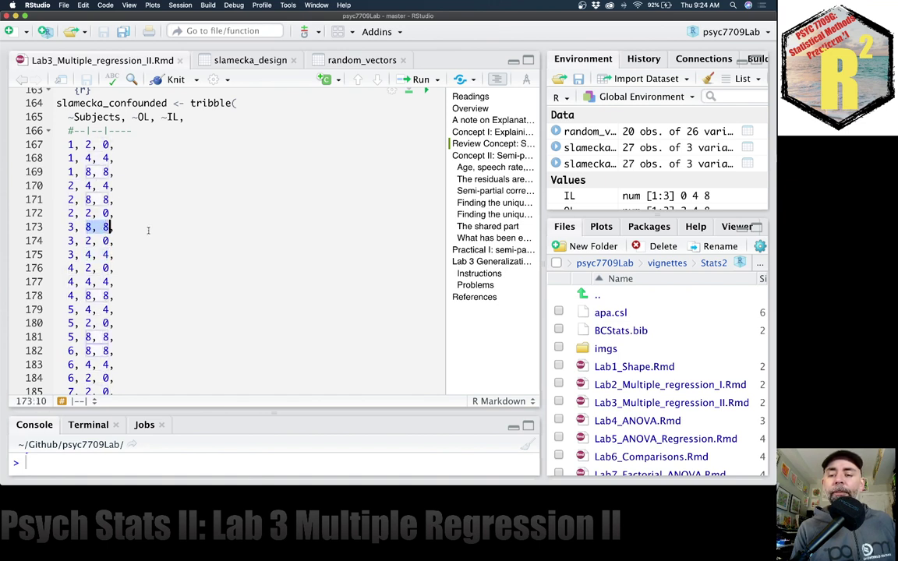
{"action": "left_click", "coordinate": [149, 230]}
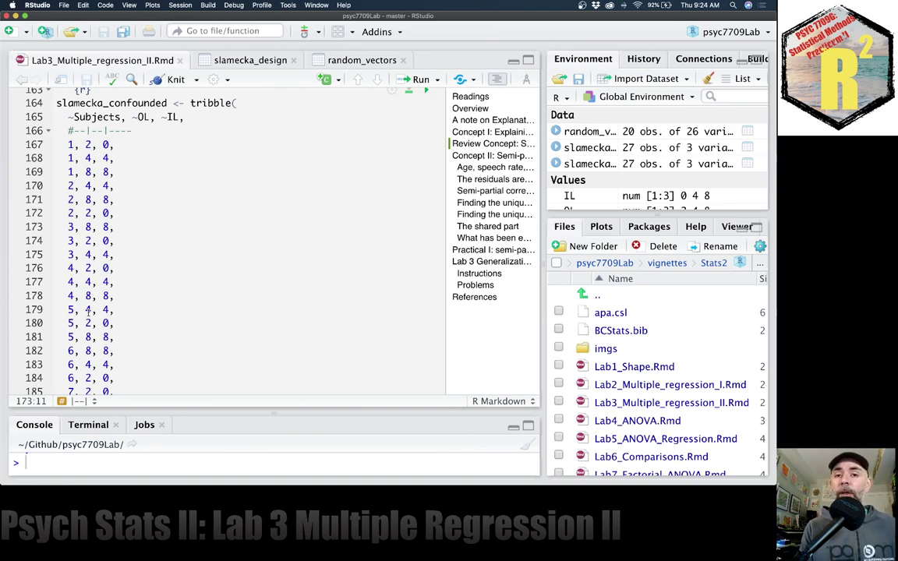
- Run cor(slamecka_confounded) in the chunk below the confounded design explanation
{"action": "scroll", "coordinate": [219, 162], "scroll_direction": "down", "scroll_amount": 5}
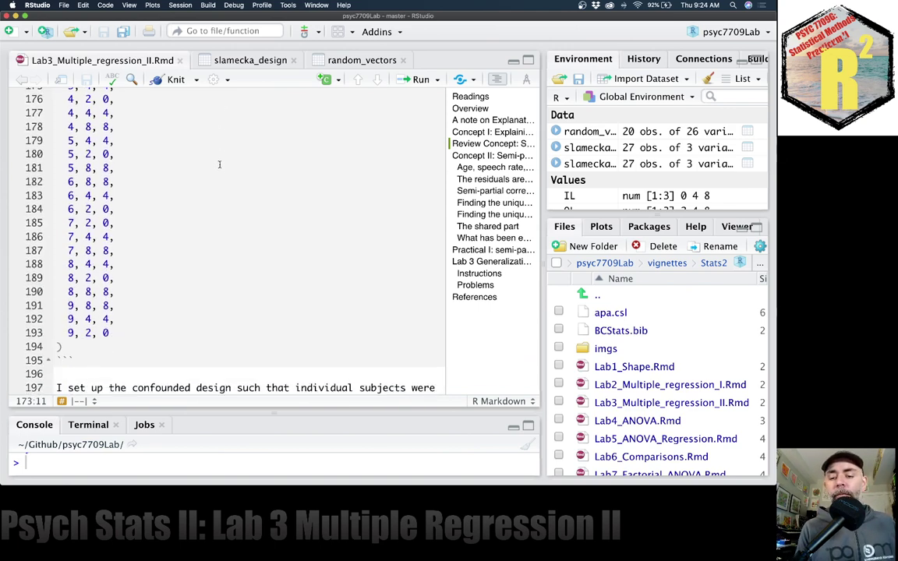
{"action": "scroll", "coordinate": [219, 163], "scroll_direction": "down", "scroll_amount": 5}
{"action": "left_click", "coordinate": [207, 252]}
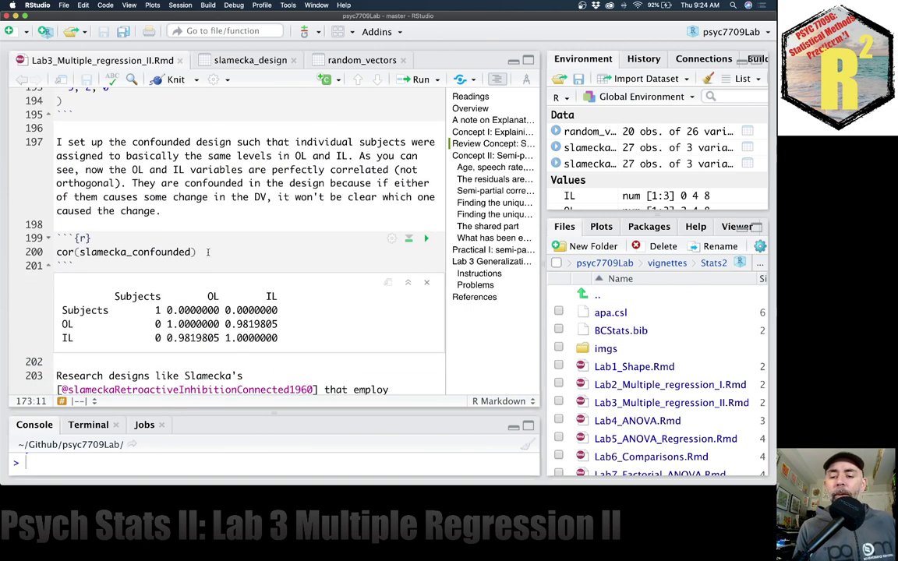
{"action": "key", "text": "super+Return"}
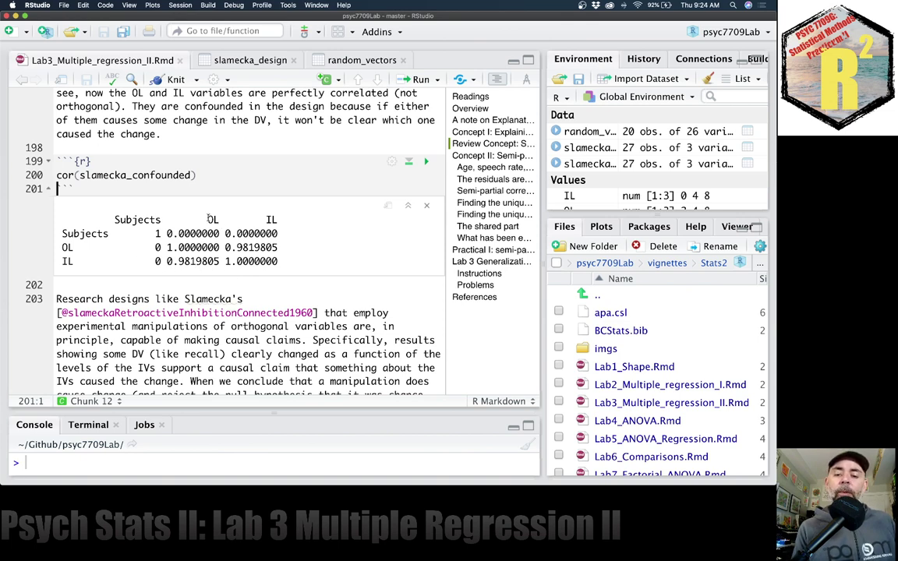
- Examine the OL and IL columns and their mutual correlation in the cor(slamecka_confounded) output matrix
{"action": "left_click_drag", "start_coordinate": [59, 247], "coordinate": [278, 247]}
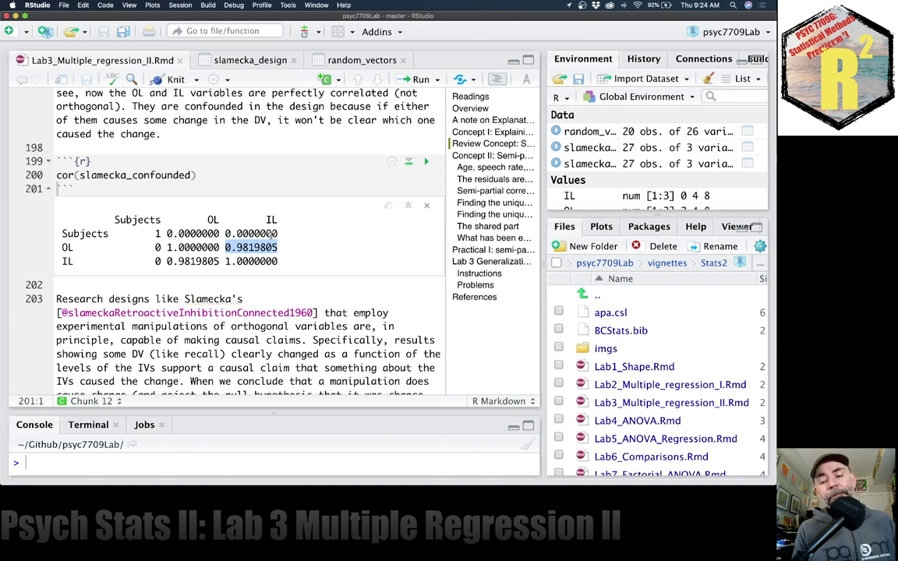
{"action": "scroll", "coordinate": [394, 214], "scroll_direction": "down", "scroll_amount": 3}
{"action": "scroll", "coordinate": [394, 213], "scroll_direction": "down", "scroll_amount": 5}
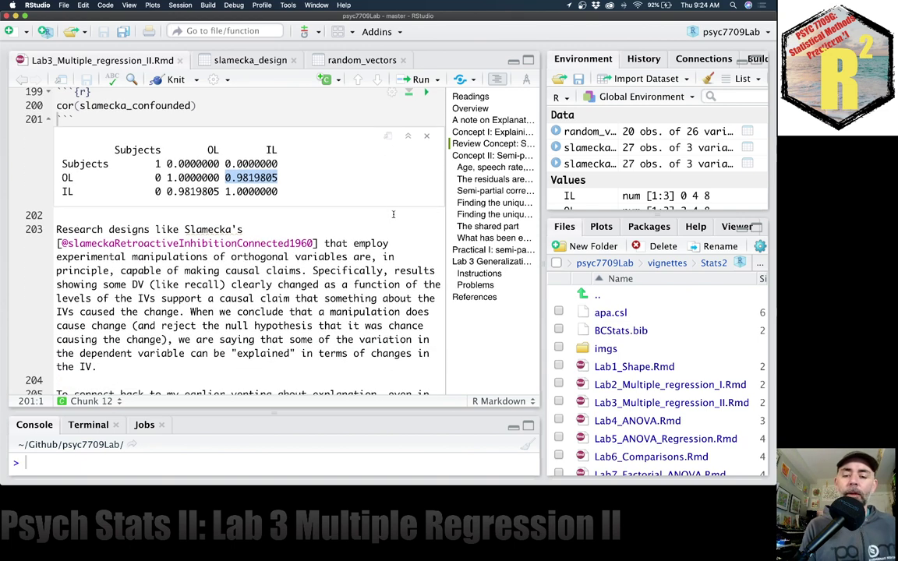
{"action": "scroll", "coordinate": [393, 213], "scroll_direction": "up", "scroll_amount": 4}
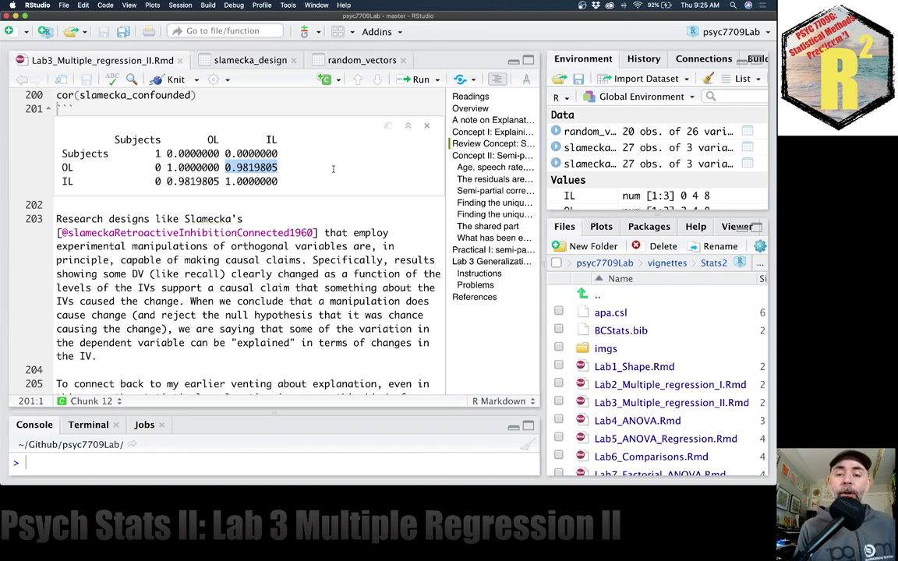
{"action": "left_click", "coordinate": [332, 168]}
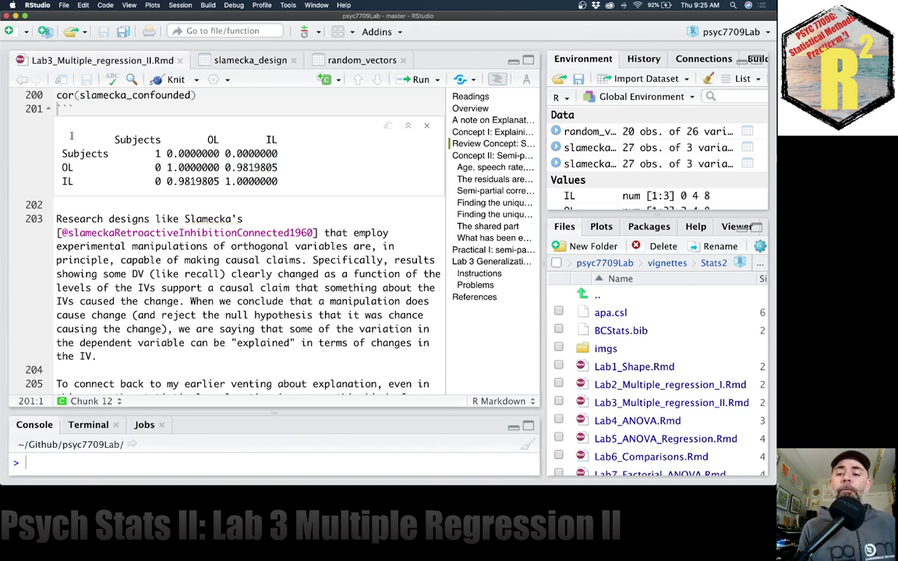
{"action": "left_click_drag", "start_coordinate": [71, 135], "coordinate": [283, 159]}
{"action": "left_click", "coordinate": [313, 164]}
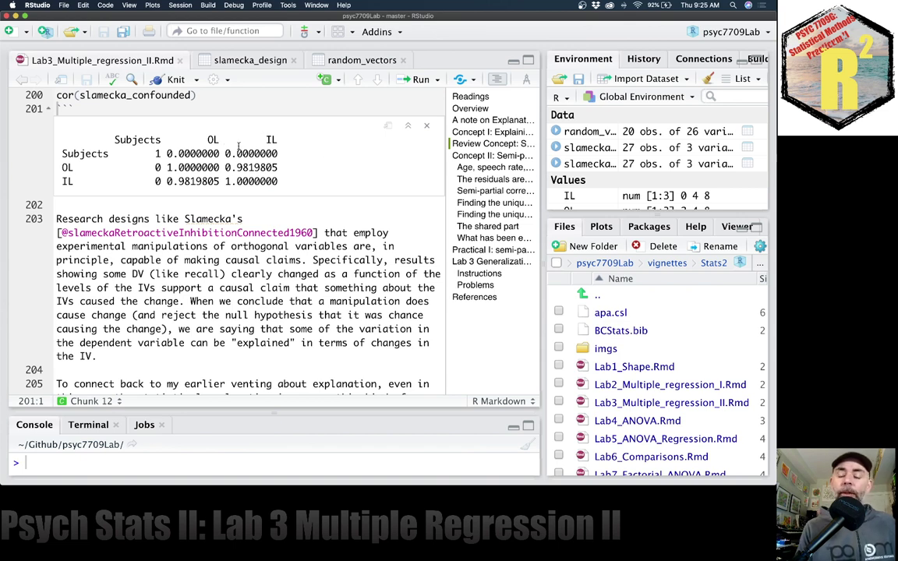
{"action": "double_click", "coordinate": [211, 140]}
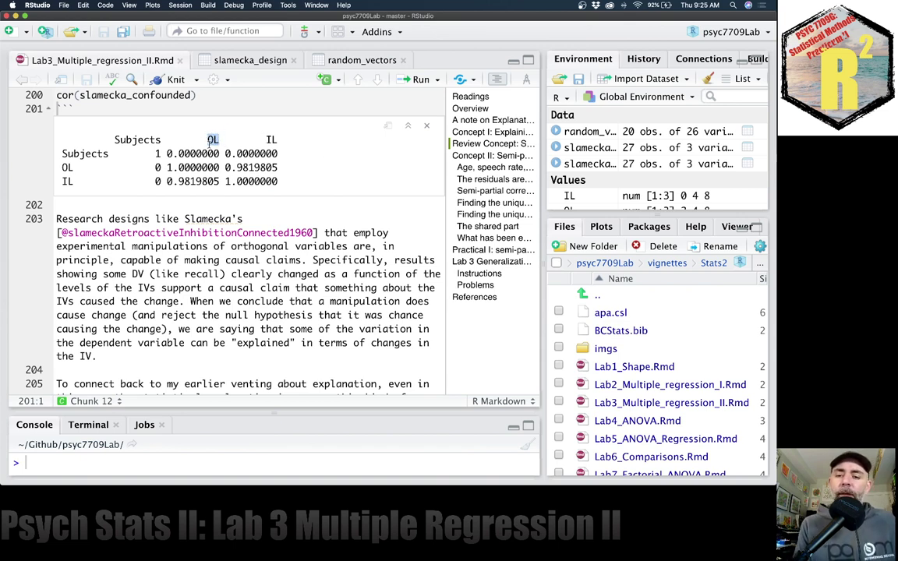
{"action": "double_click", "coordinate": [272, 140]}
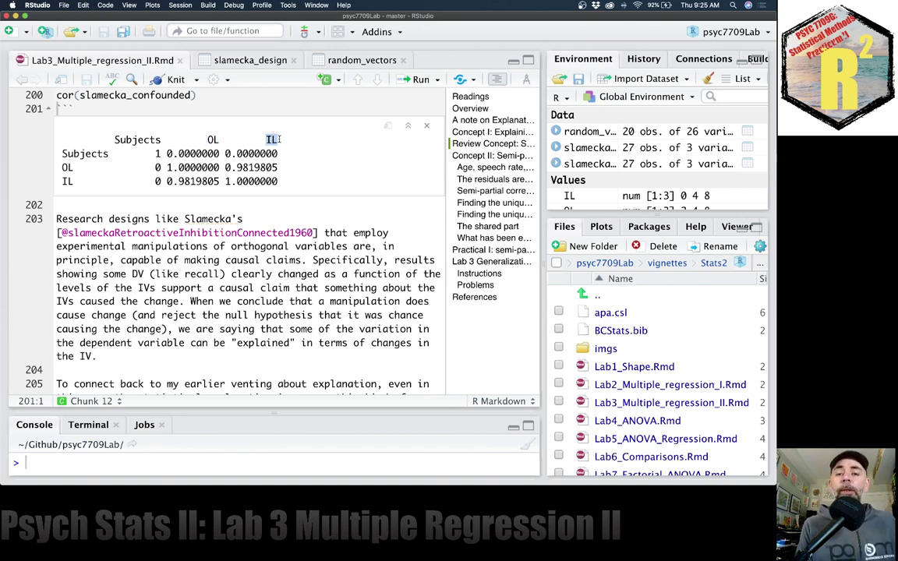
{"action": "left_click", "coordinate": [278, 138]}
{"action": "left_click_drag", "start_coordinate": [226, 166], "coordinate": [278, 166]}
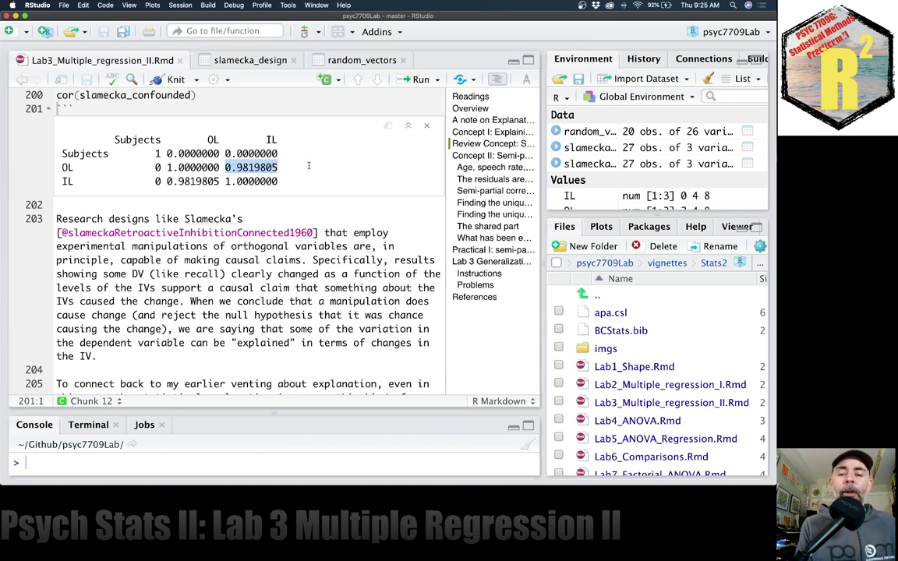
{"action": "left_click", "coordinate": [250, 153]}
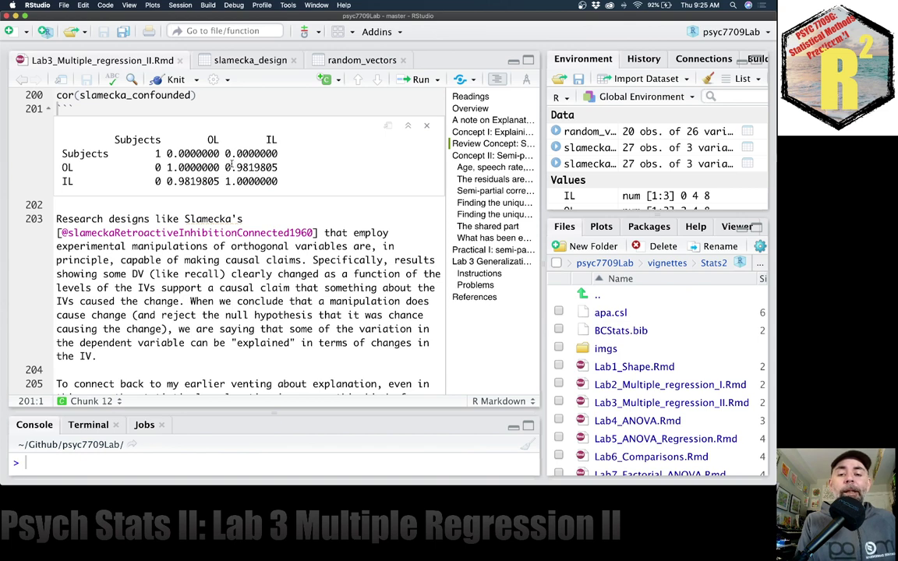
{"action": "double_click", "coordinate": [212, 142]}
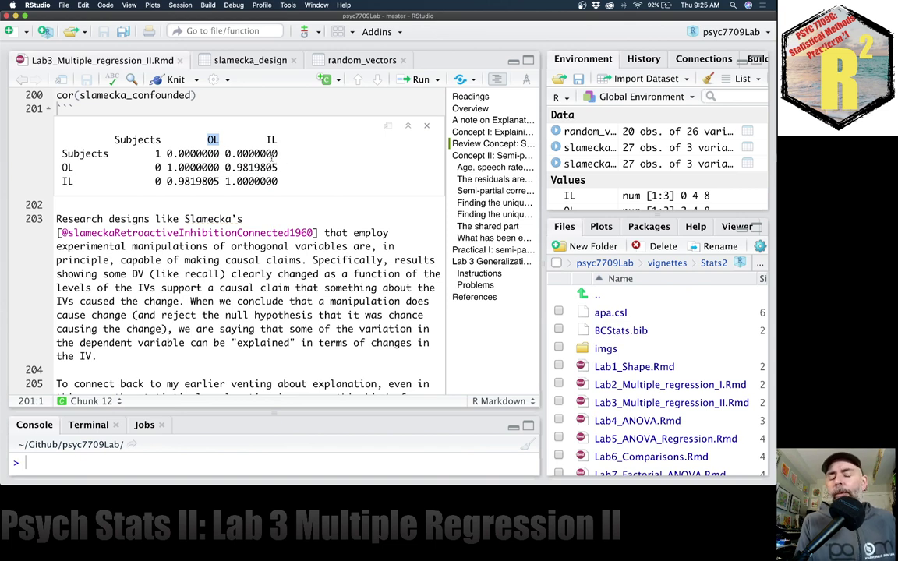
{"action": "left_click", "coordinate": [307, 164]}
{"action": "double_click", "coordinate": [271, 140]}
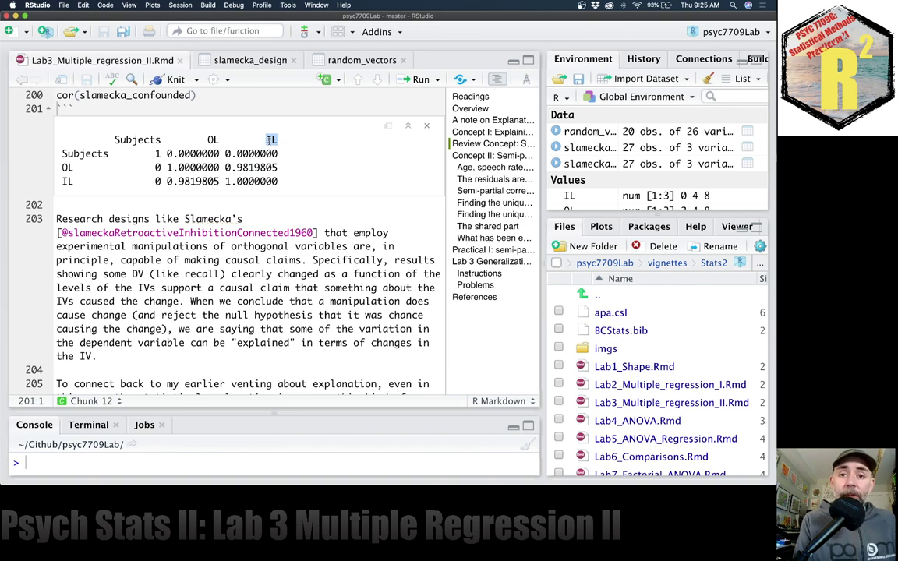
{"action": "double_click", "coordinate": [213, 140]}
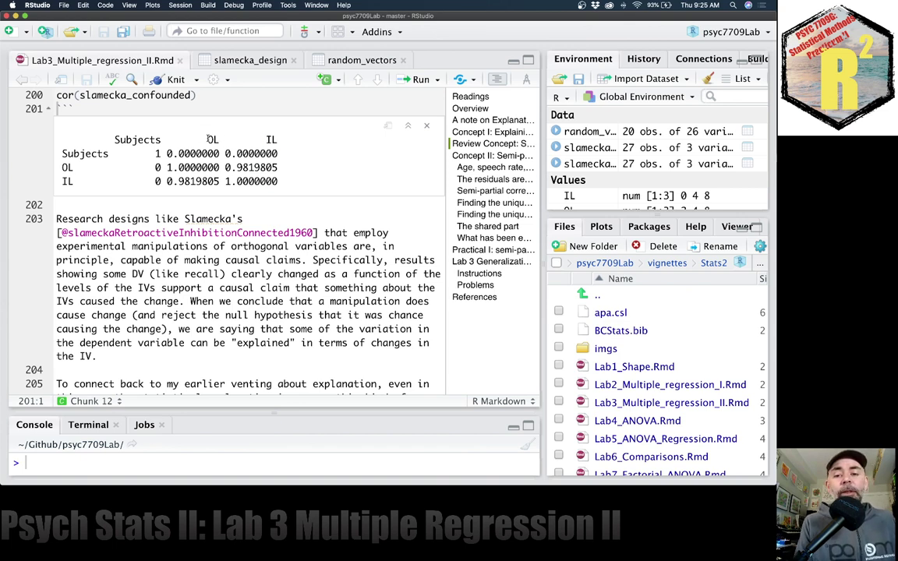
{"action": "double_click", "coordinate": [271, 139]}
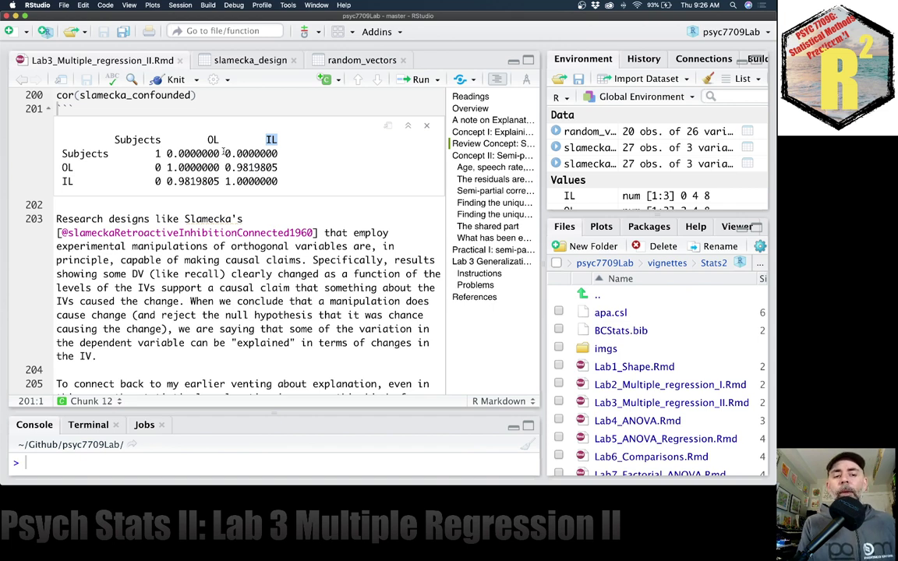
- Go to the "Age, speech rate, and memory" subsection under Concept II: Semi-partial Correlation
{"action": "left_click", "coordinate": [487, 155]}
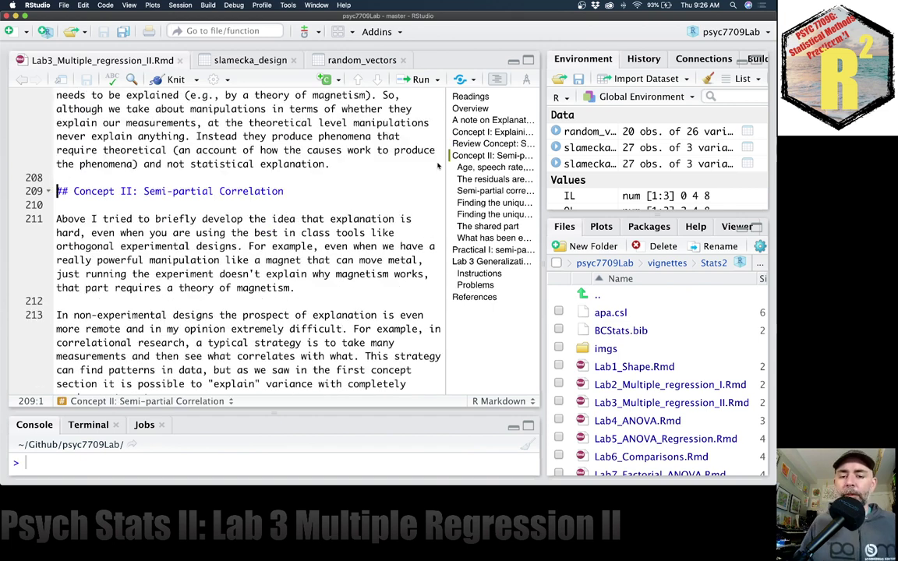
{"action": "left_click", "coordinate": [493, 167]}
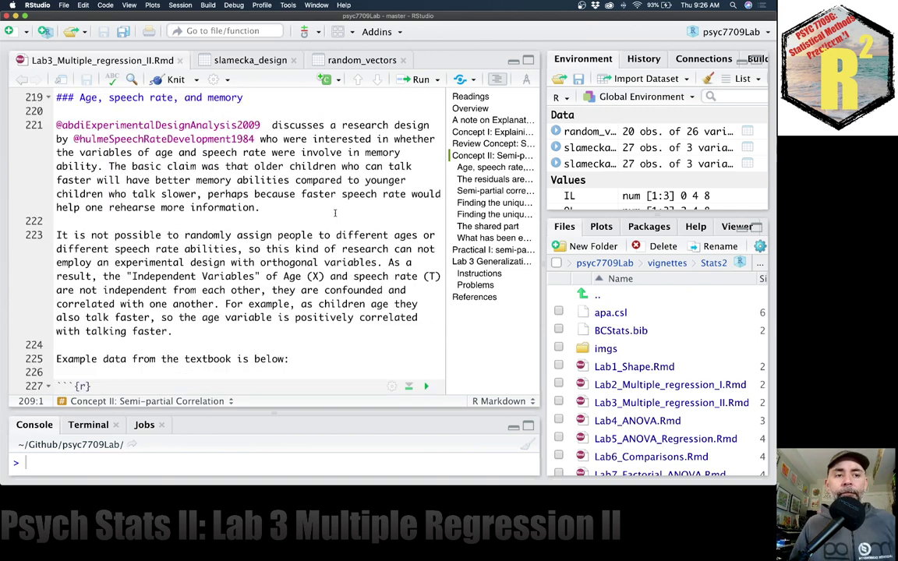
- Switch to the Experimental Design and Analysis for Psychology PDF in Preview and examine the variables in Table 6.1
{"action": "mouse_move", "coordinate": [9, 287]}
{"action": "left_click", "coordinate": [12, 377]}
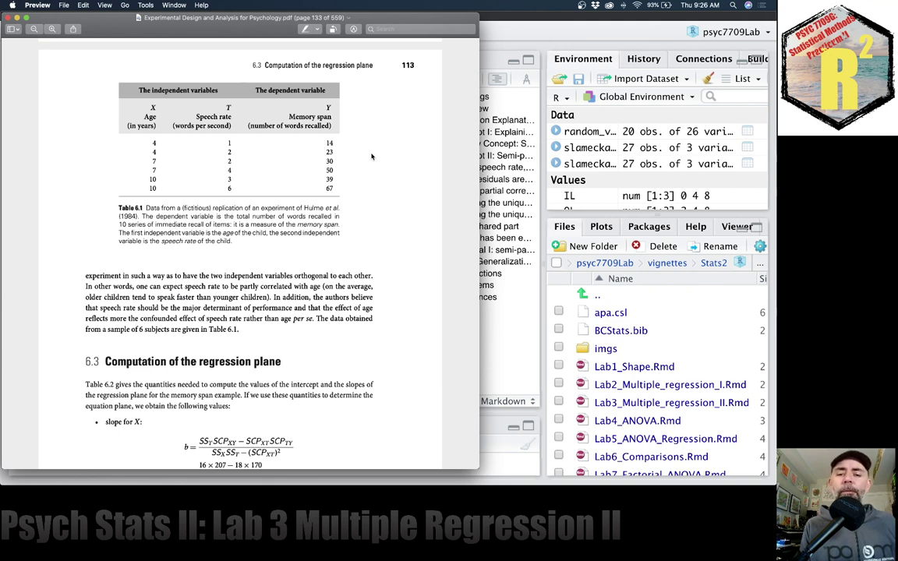
{"action": "left_click_drag", "start_coordinate": [261, 107], "coordinate": [340, 116]}
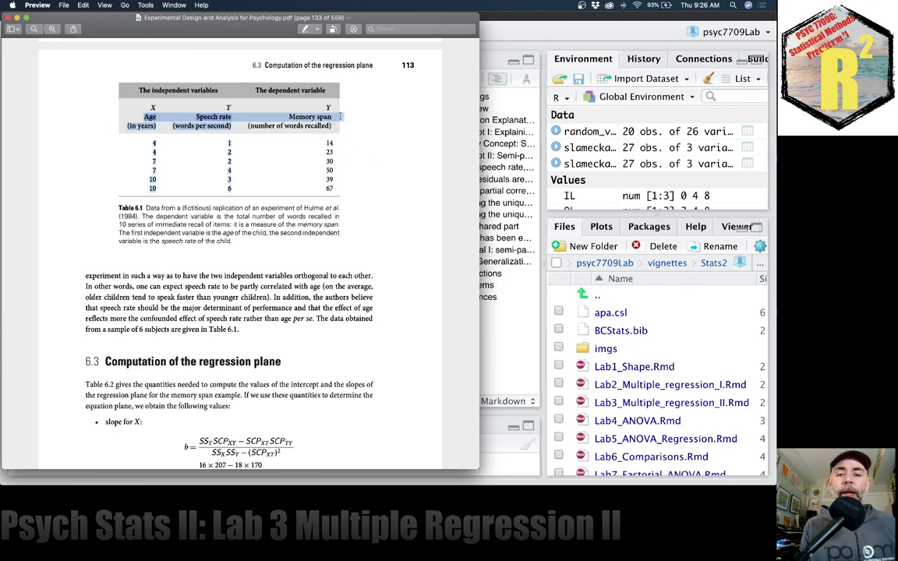
{"action": "left_click", "coordinate": [330, 125]}
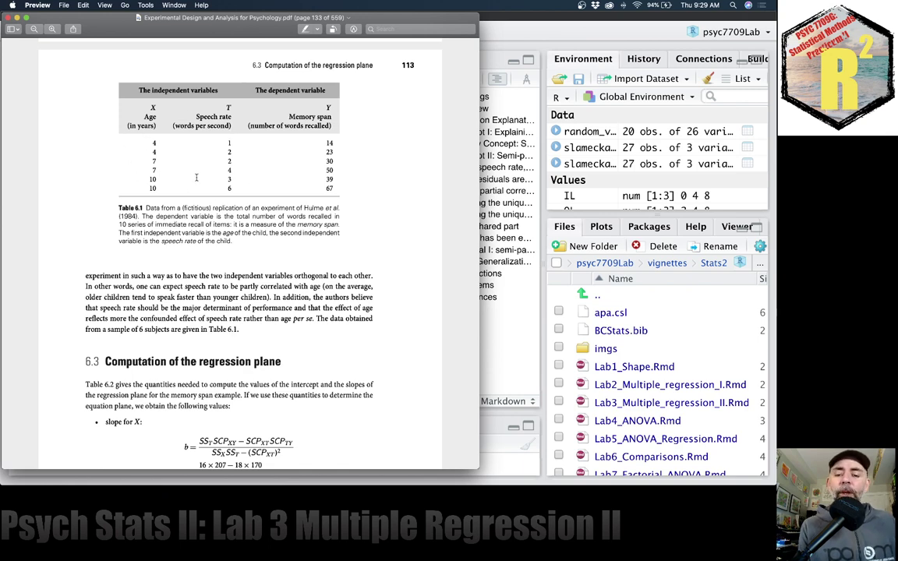
- Browse forward in the textbook to the semi-partial correlation tables on page 120, starting with Table 6.6
{"action": "scroll", "coordinate": [356, 190], "scroll_direction": "down", "scroll_amount": 20}
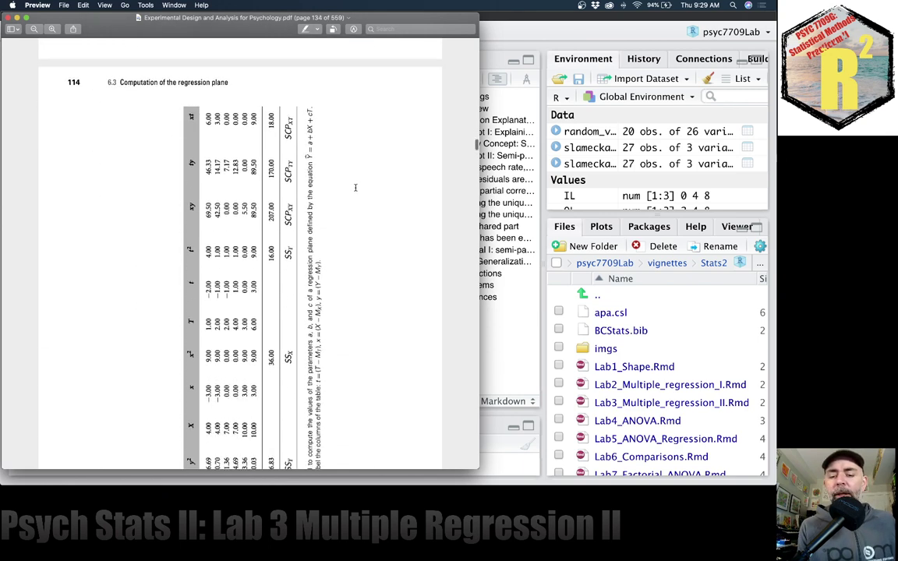
{"action": "scroll", "coordinate": [354, 186], "scroll_direction": "down", "scroll_amount": 20}
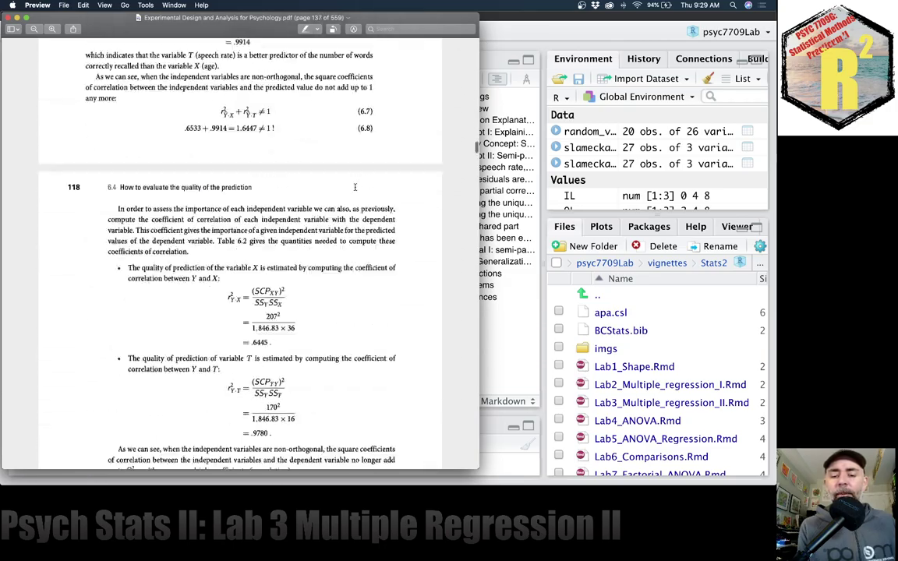
{"action": "scroll", "coordinate": [354, 186], "scroll_direction": "down", "scroll_amount": 20}
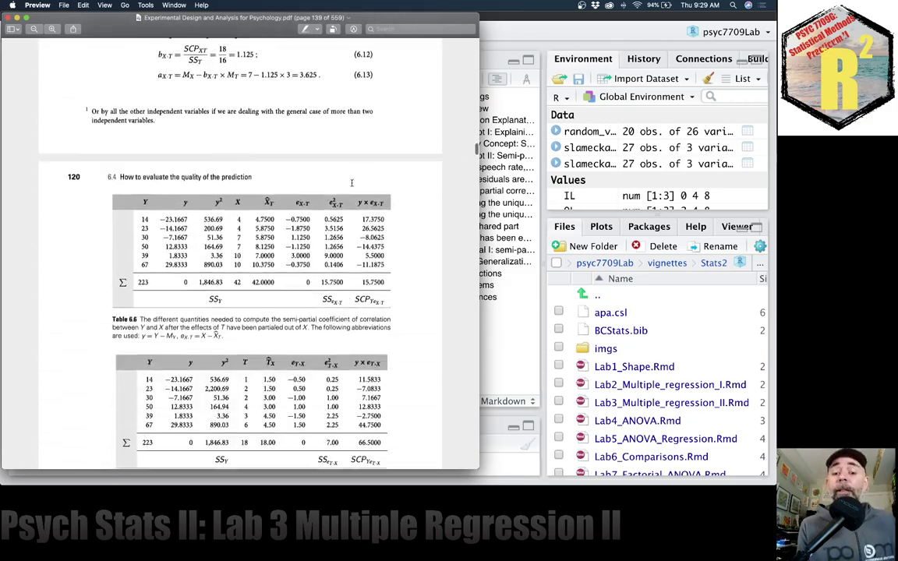
- Examine the Figure 6.2 Venn diagram on textbook page 123, and return to the variables in Table 6.1 on page 113
{"action": "scroll", "coordinate": [351, 183], "scroll_direction": "down", "scroll_amount": 20}
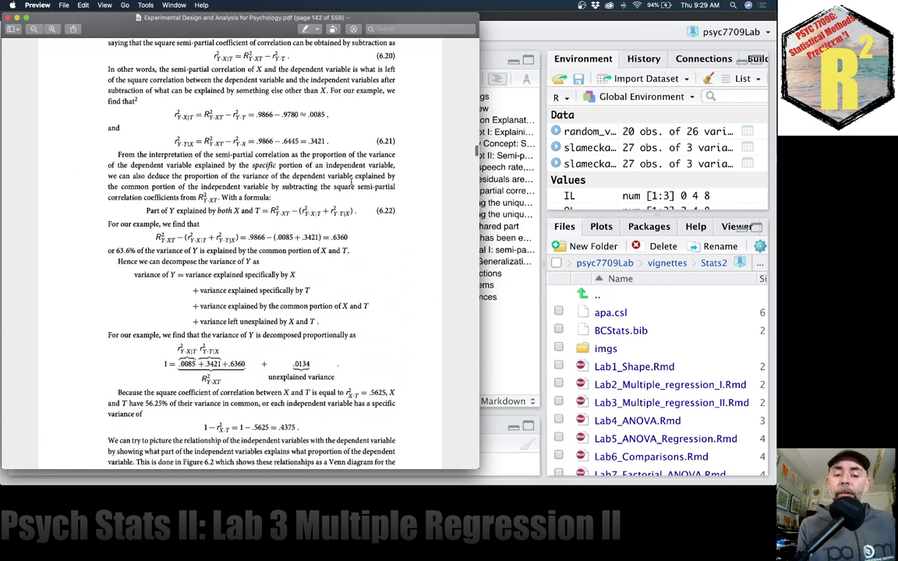
{"action": "scroll", "coordinate": [349, 182], "scroll_direction": "down", "scroll_amount": 6}
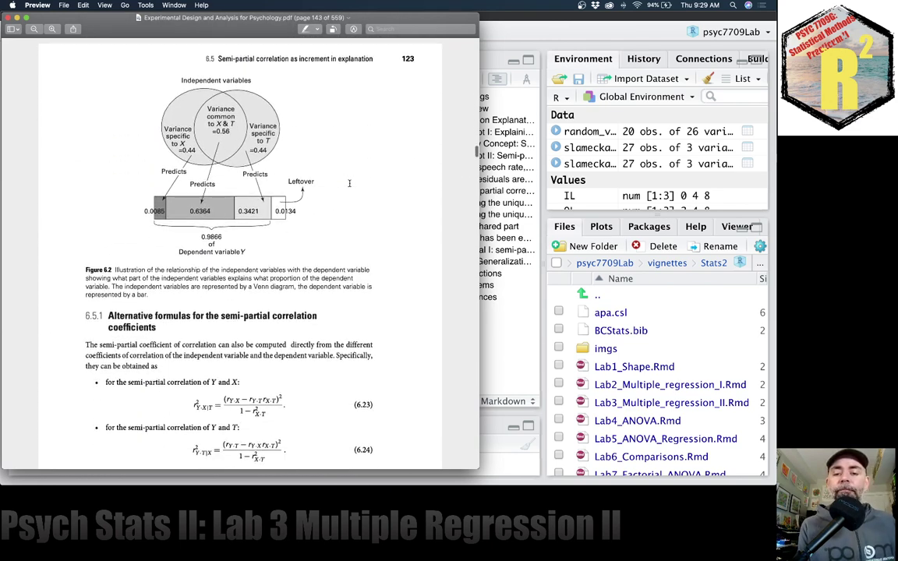
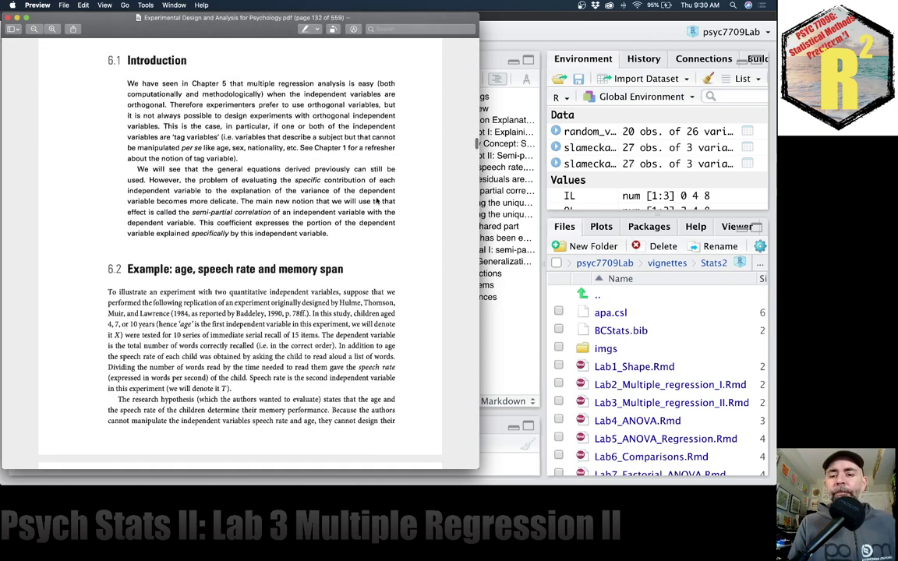
{"action": "scroll", "coordinate": [377, 201], "scroll_direction": "down", "scroll_amount": 10}
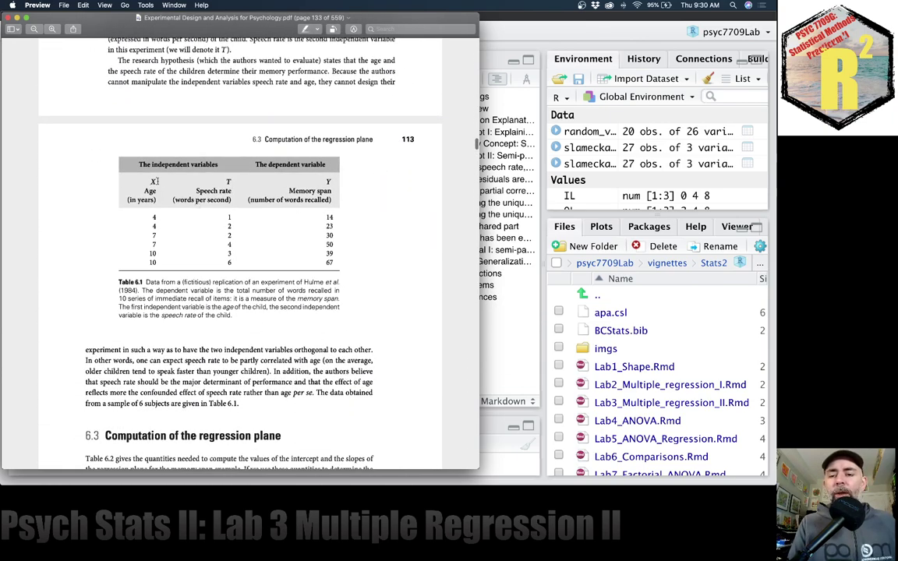
{"action": "scroll", "coordinate": [226, 222], "scroll_direction": "up", "scroll_amount": 1}
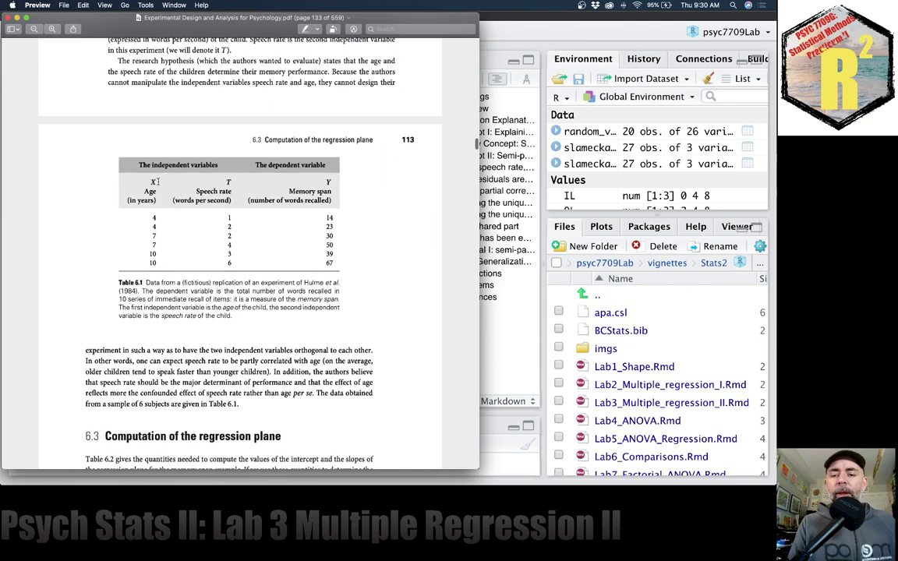
{"action": "scroll", "coordinate": [195, 225], "scroll_direction": "up", "scroll_amount": 1}
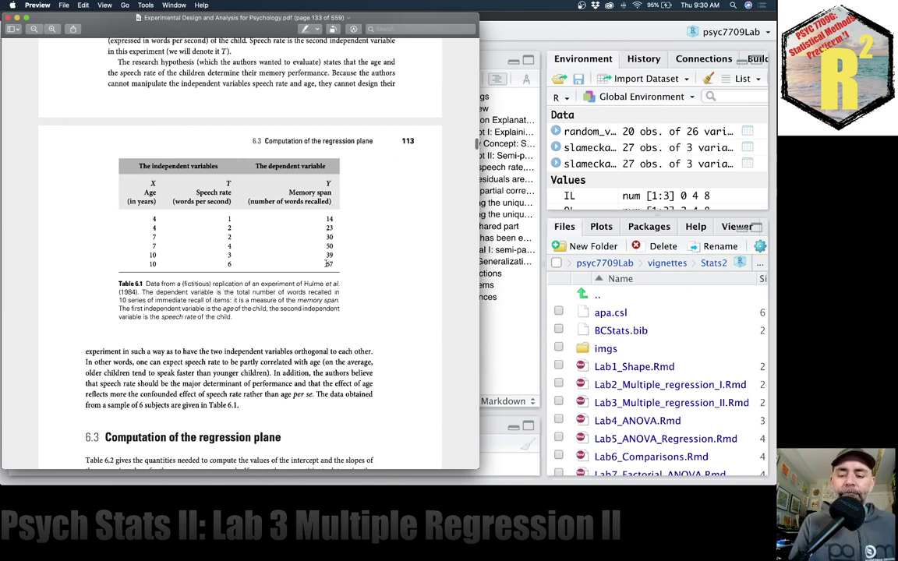
- Switch to RStudio and run the chunk that loads tibble, dplyr and ggplot2 and creates the textbook example data
{"action": "left_click", "coordinate": [515, 366]}
{"action": "scroll", "coordinate": [278, 194], "scroll_direction": "down", "scroll_amount": 5}
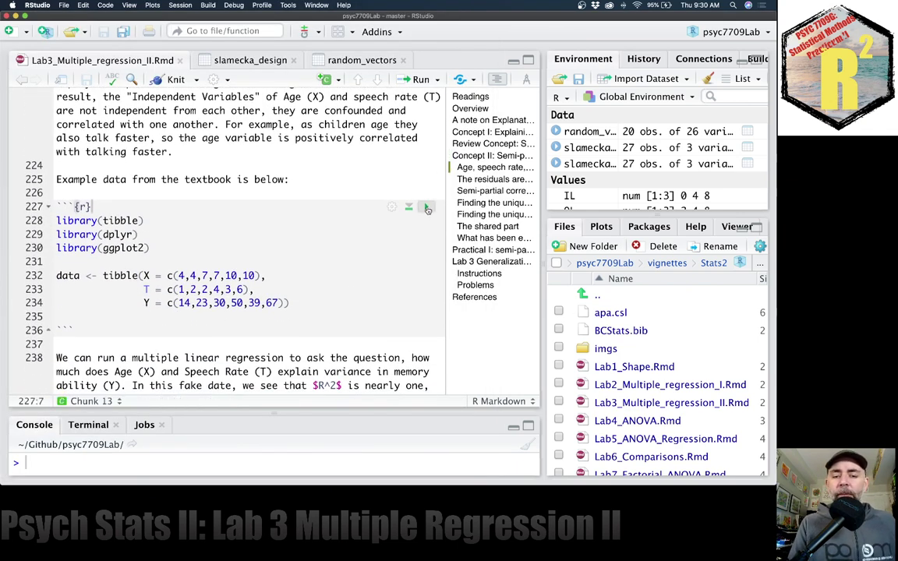
{"action": "left_click", "coordinate": [425, 207]}
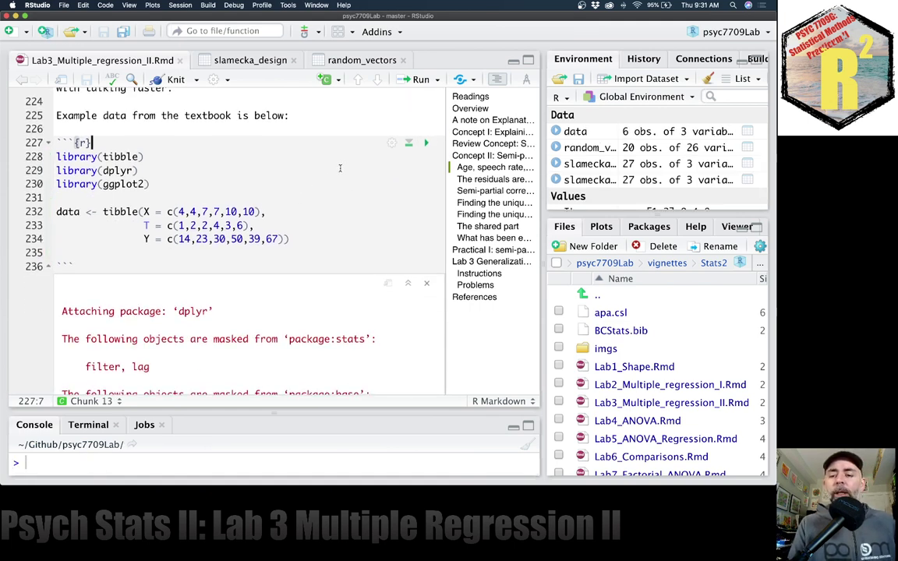
- Run the overall_model chunk predicting Y from X and T, and review its formula and regression summary
{"action": "scroll", "coordinate": [340, 168], "scroll_direction": "down", "scroll_amount": 10}
{"action": "scroll", "coordinate": [340, 168], "scroll_direction": "down", "scroll_amount": 2}
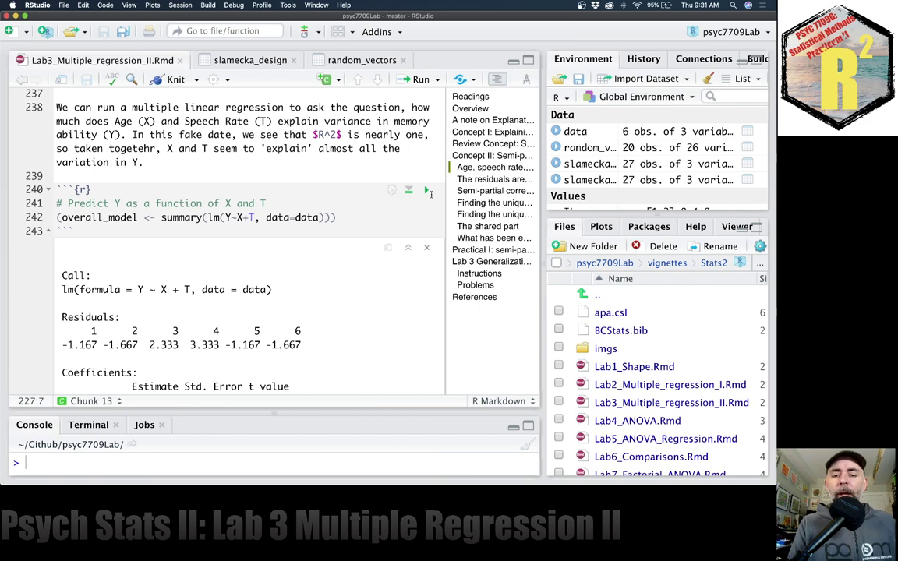
{"action": "left_click", "coordinate": [409, 190]}
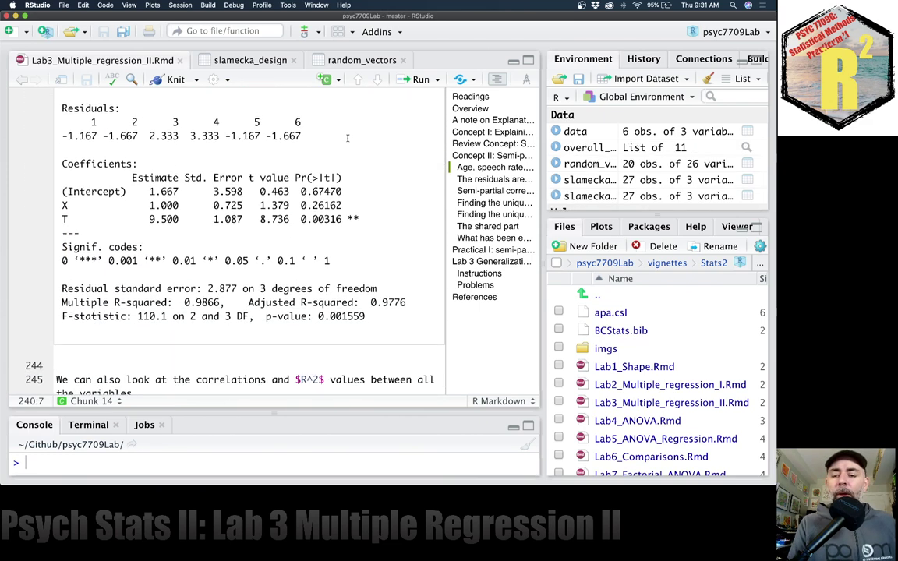
{"action": "scroll", "coordinate": [347, 138], "scroll_direction": "up", "scroll_amount": 3}
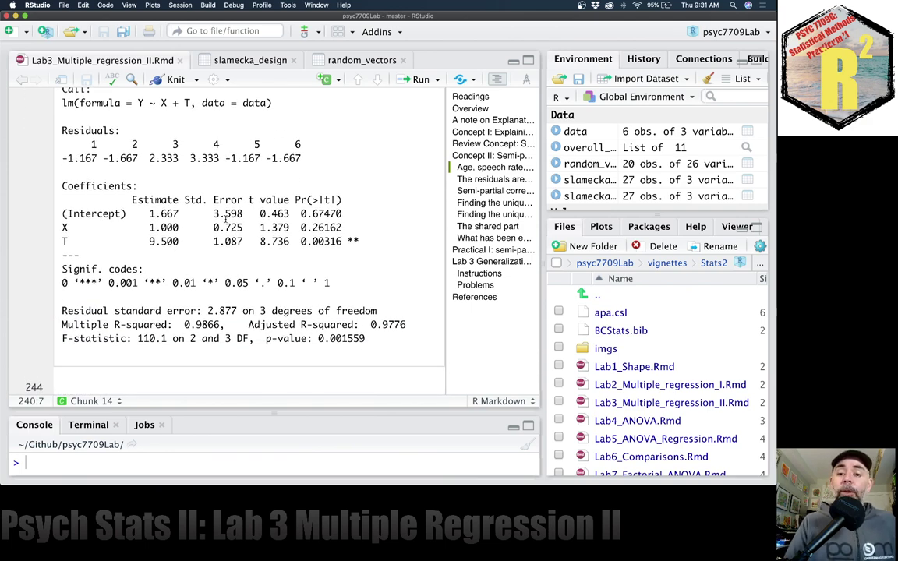
{"action": "scroll", "coordinate": [227, 222], "scroll_direction": "up", "scroll_amount": 5}
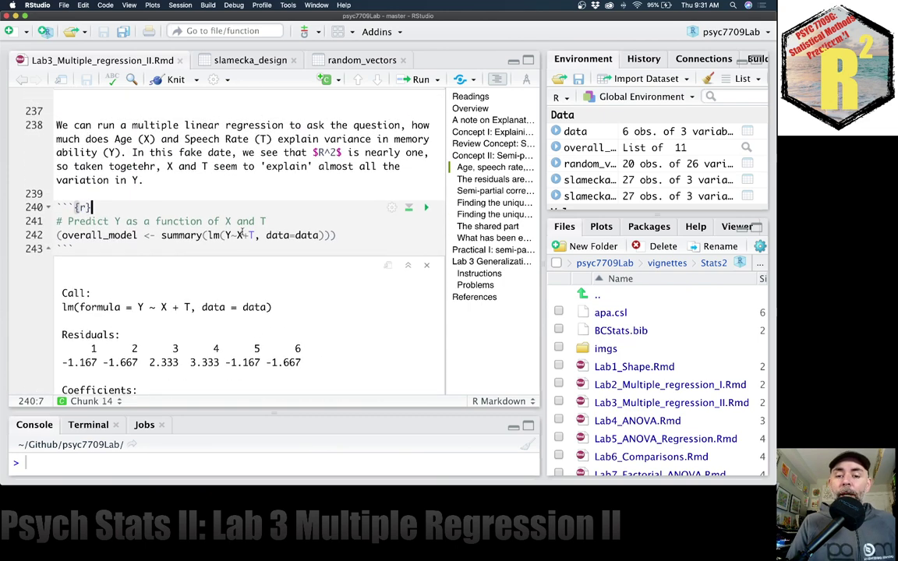
{"action": "scroll", "coordinate": [326, 228], "scroll_direction": "down", "scroll_amount": 8}
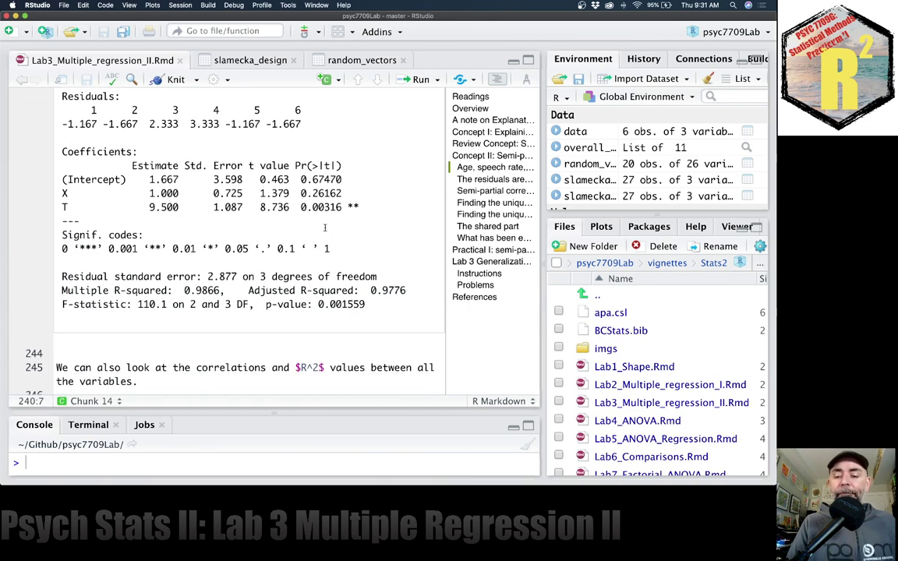
- Run the chunk that computes cor(data) and cor(data)^2 for all the variables
{"action": "scroll", "coordinate": [312, 234], "scroll_direction": "down", "scroll_amount": 3}
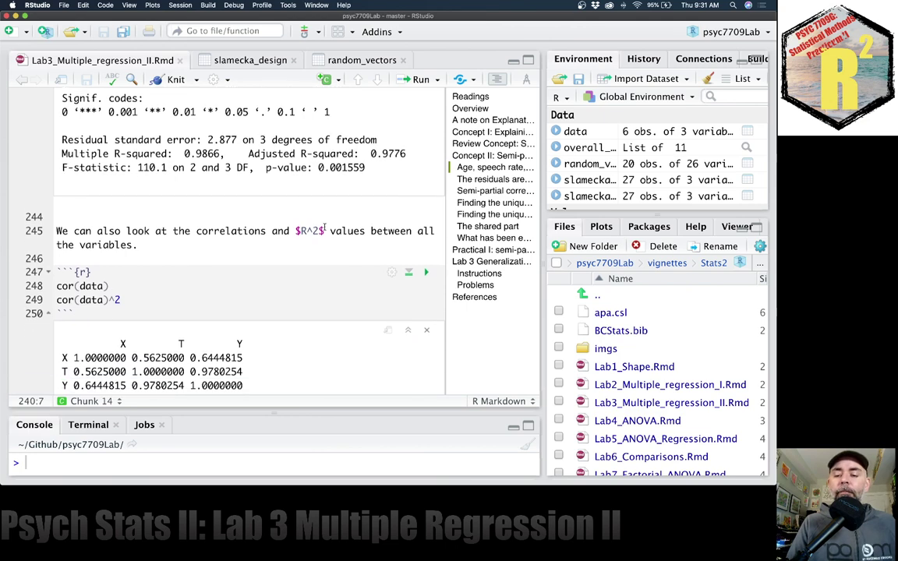
{"action": "left_click", "coordinate": [425, 269]}
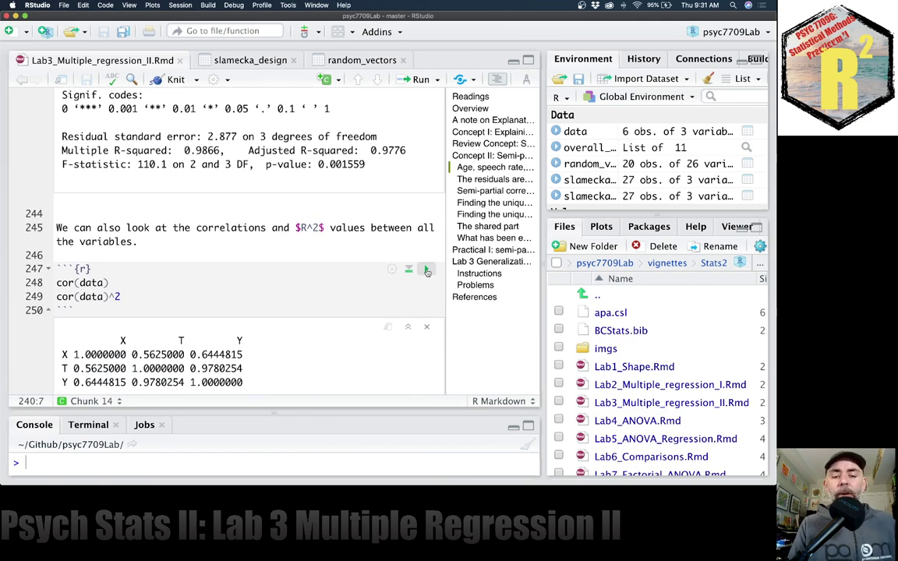
{"action": "scroll", "coordinate": [336, 215], "scroll_direction": "down", "scroll_amount": 4}
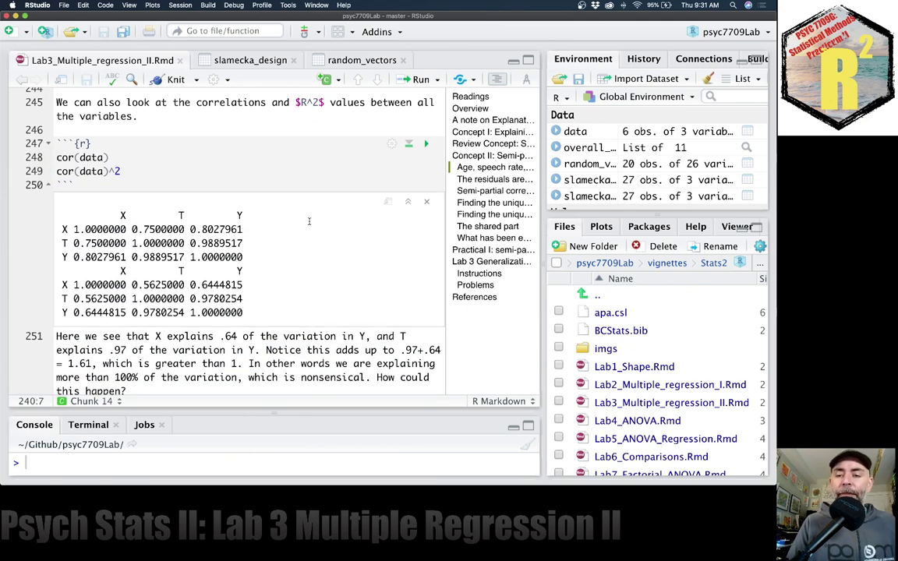
- View the data table's X, T and Y columns, and examine how X and T correlate in the cor(data) matrix
{"action": "left_click", "coordinate": [575, 131]}
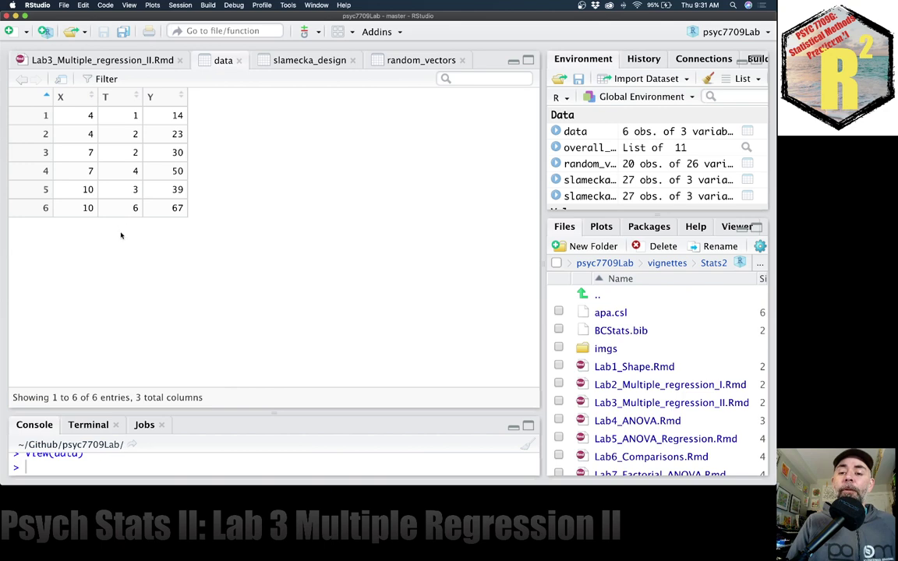
{"action": "left_click", "coordinate": [123, 62]}
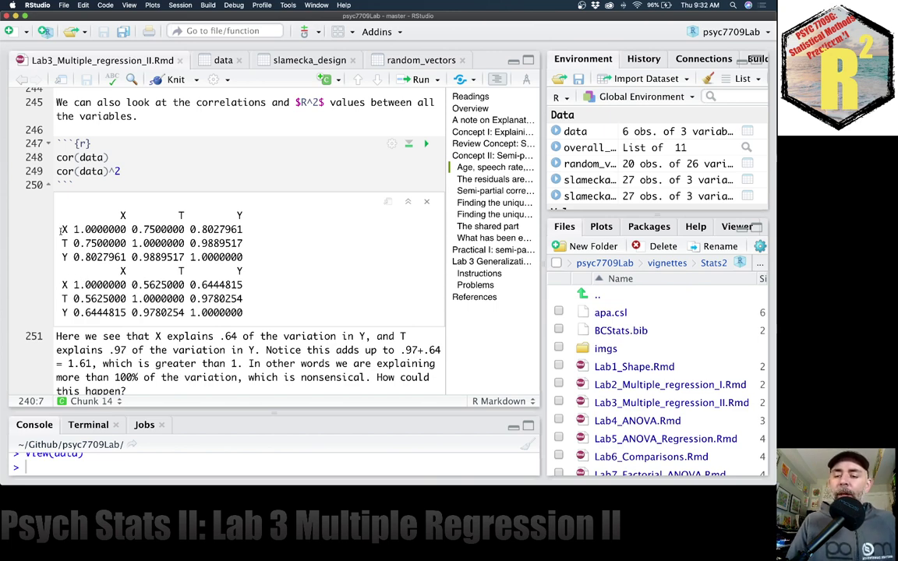
{"action": "left_click_drag", "start_coordinate": [62, 229], "coordinate": [243, 229]}
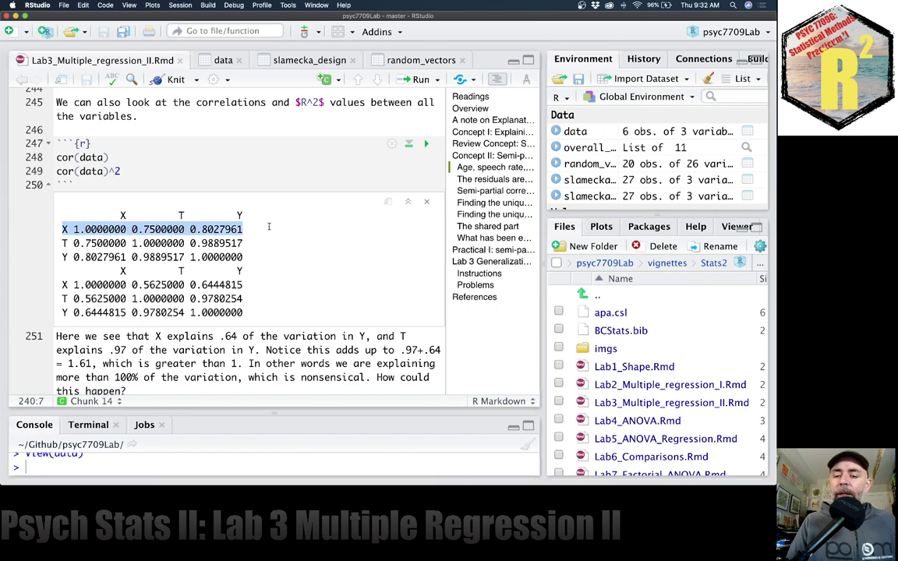
{"action": "left_click", "coordinate": [214, 229]}
{"action": "left_click_drag", "start_coordinate": [132, 229], "coordinate": [184, 229]}
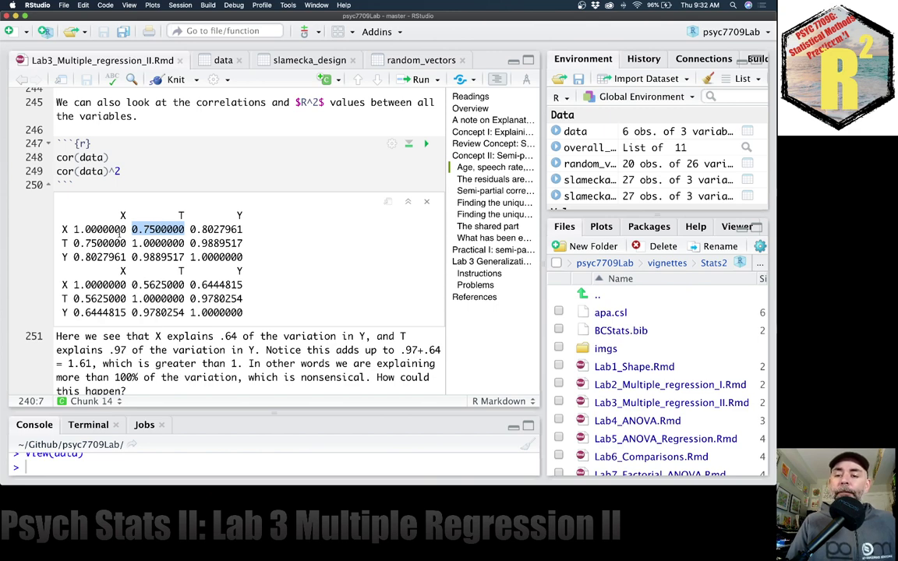
{"action": "left_click_drag", "start_coordinate": [60, 243], "coordinate": [131, 243]}
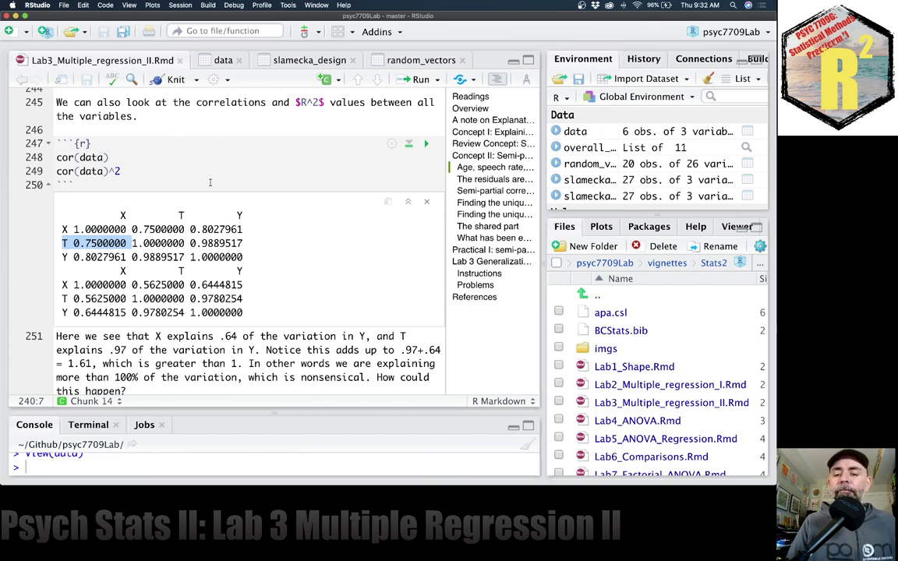
{"action": "left_click", "coordinate": [282, 216]}
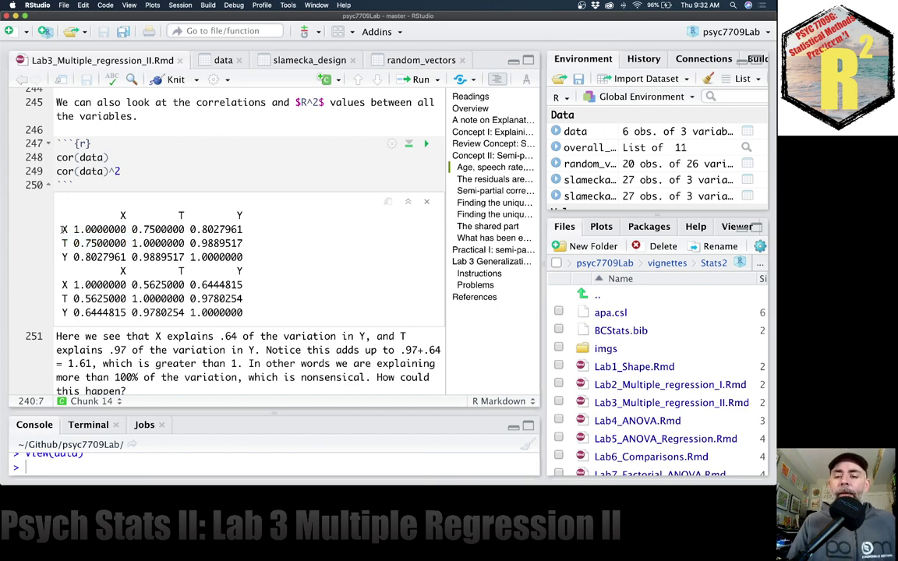
{"action": "left_click_drag", "start_coordinate": [62, 229], "coordinate": [68, 229]}
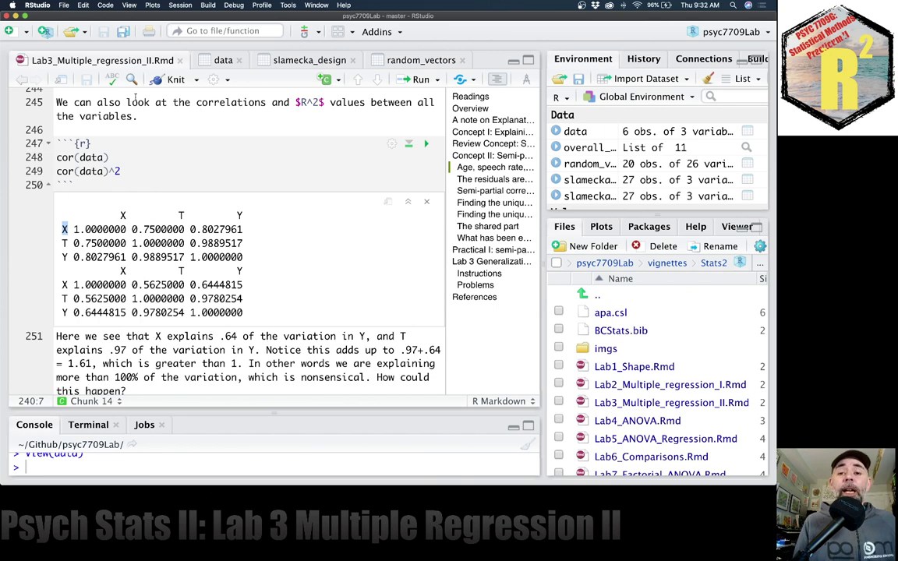
{"action": "left_click", "coordinate": [197, 58]}
{"action": "left_click", "coordinate": [93, 57]}
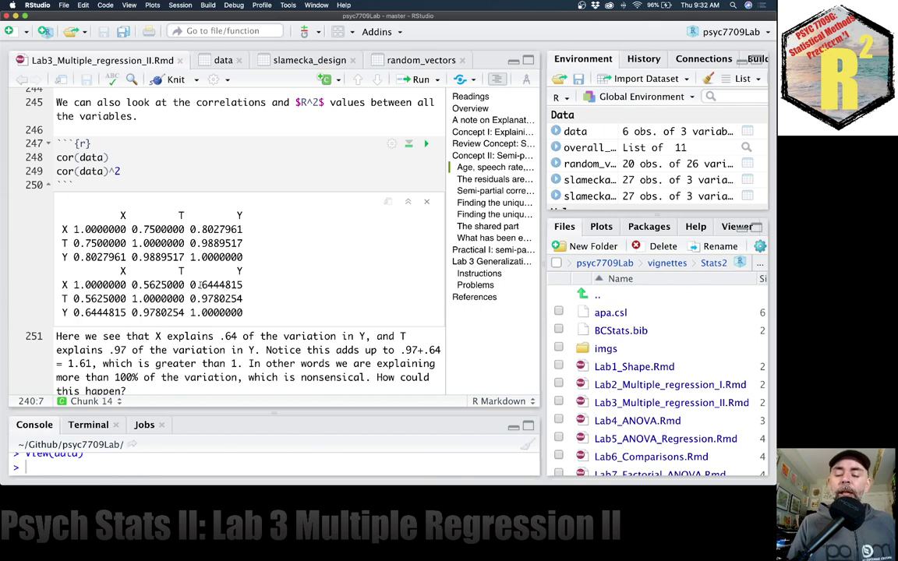
- Examine the proportions of variance in Y explained by X and by T in the cor(data)^2 matrix
{"action": "left_click_drag", "start_coordinate": [192, 285], "coordinate": [243, 285]}
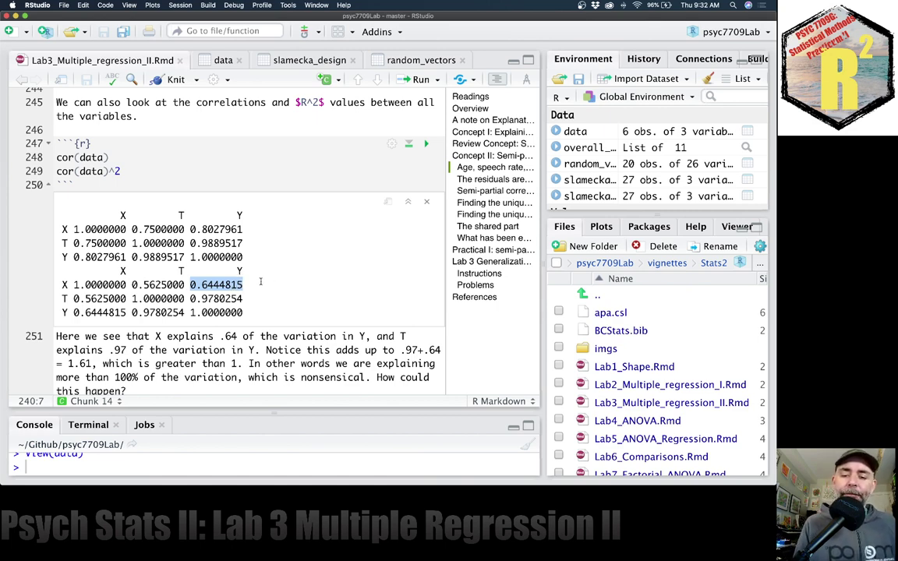
{"action": "left_click", "coordinate": [257, 285]}
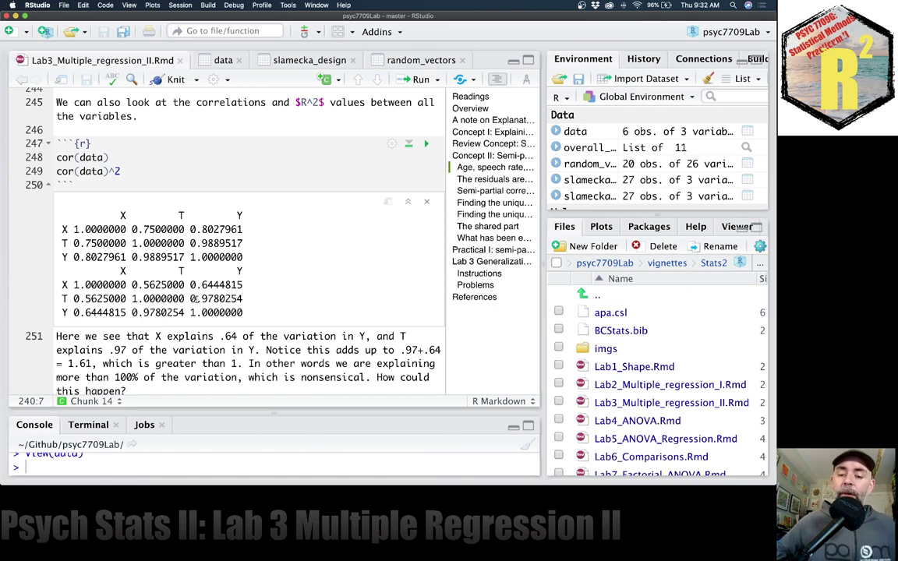
{"action": "left_click_drag", "start_coordinate": [58, 299], "coordinate": [256, 297]}
{"action": "left_click", "coordinate": [242, 299]}
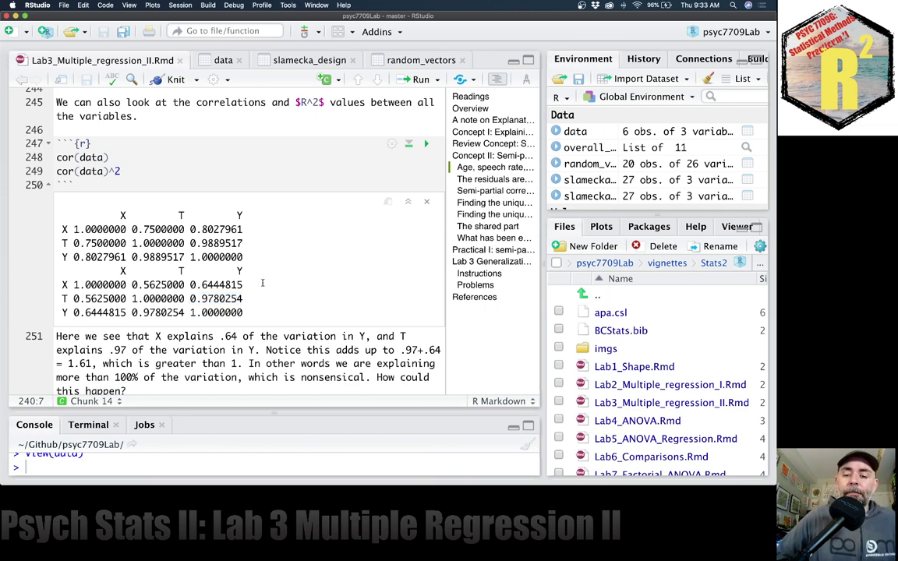
{"action": "left_click", "coordinate": [194, 286]}
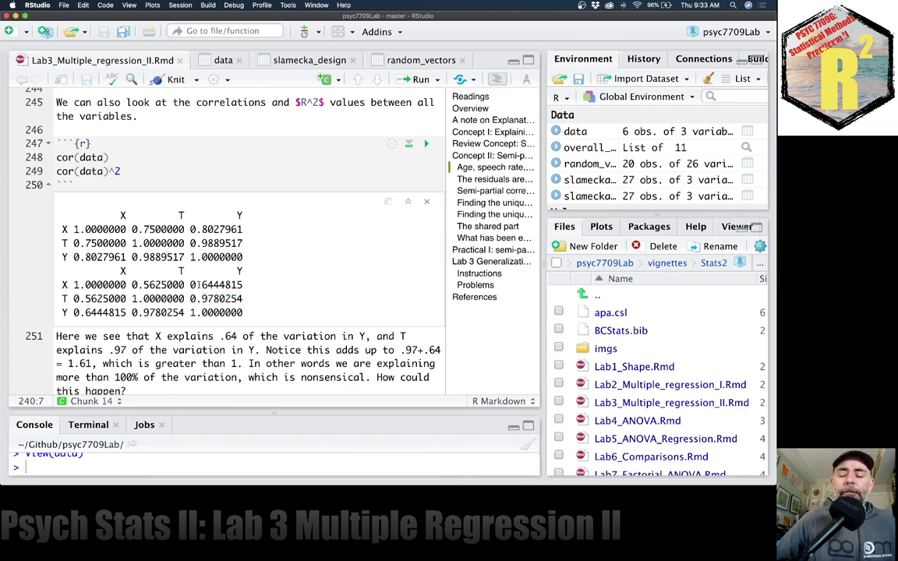
{"action": "left_click_drag", "start_coordinate": [191, 298], "coordinate": [216, 299]}
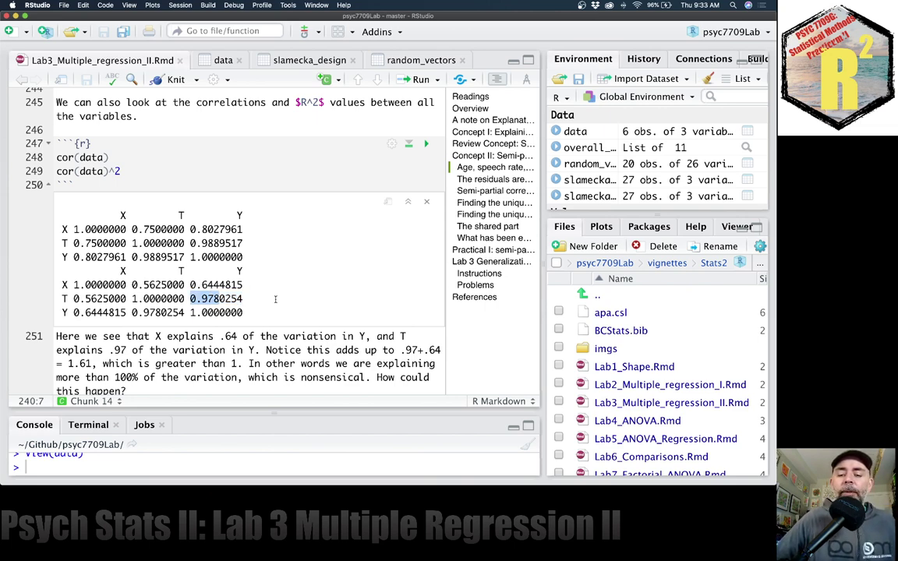
{"action": "left_click", "coordinate": [264, 298]}
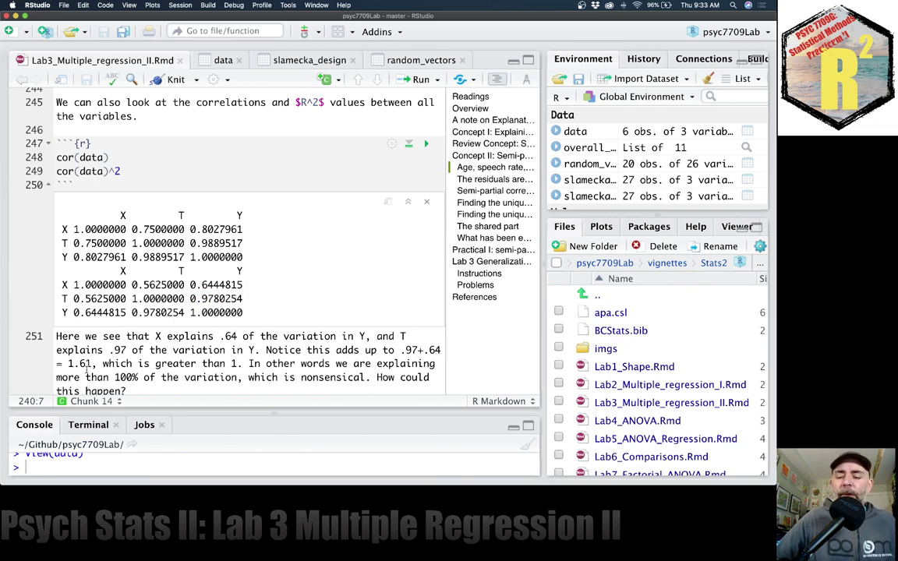
- Read the line 251 explanation of the summed explained variation against the X, T and Y rows, highlighting "100%"
{"action": "left_click_drag", "start_coordinate": [68, 363], "coordinate": [97, 363]}
{"action": "left_click", "coordinate": [156, 364]}
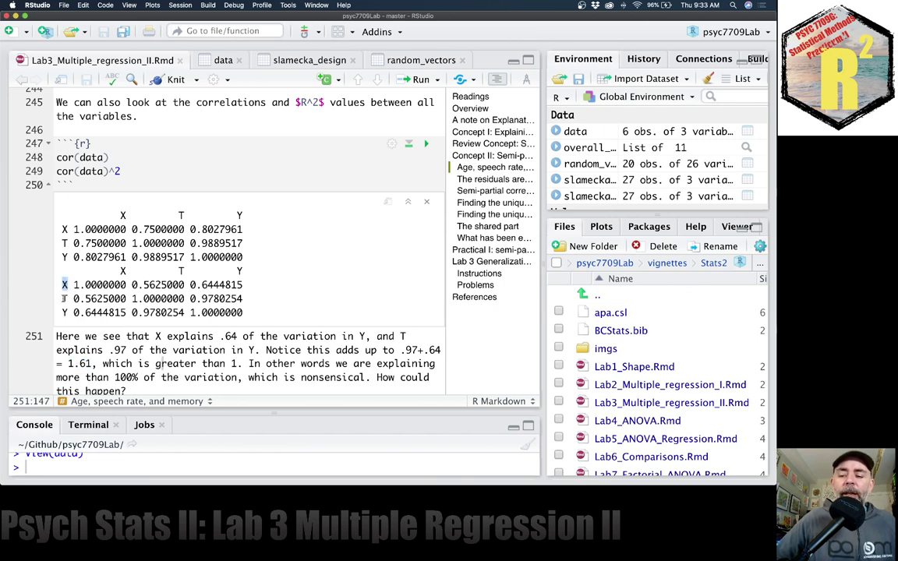
{"action": "left_click_drag", "start_coordinate": [63, 298], "coordinate": [68, 313]}
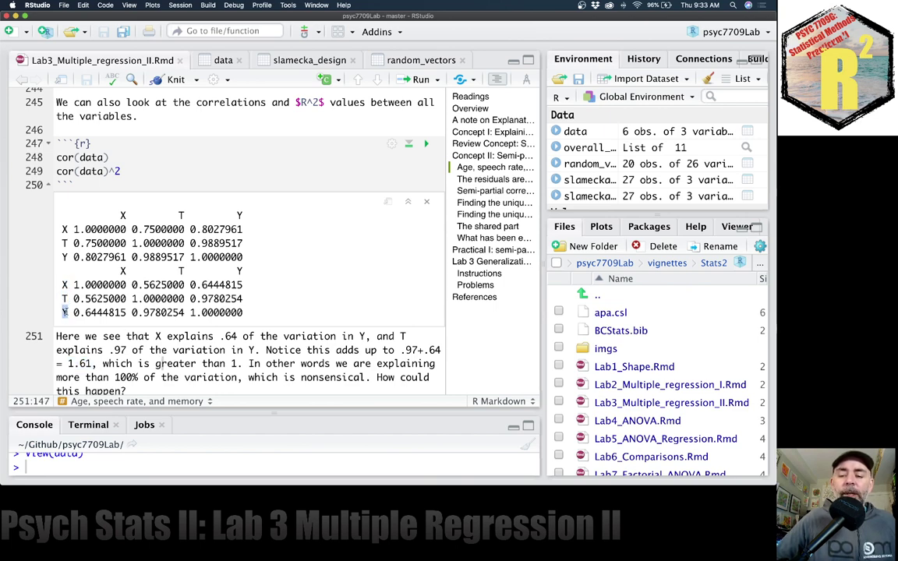
{"action": "scroll", "coordinate": [275, 305], "scroll_direction": "down", "scroll_amount": 1}
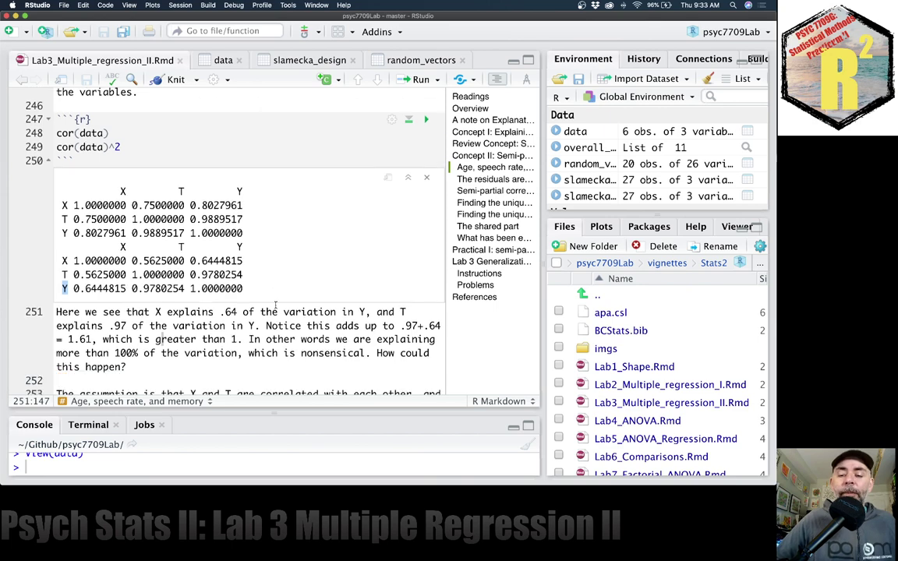
{"action": "left_click", "coordinate": [145, 352]}
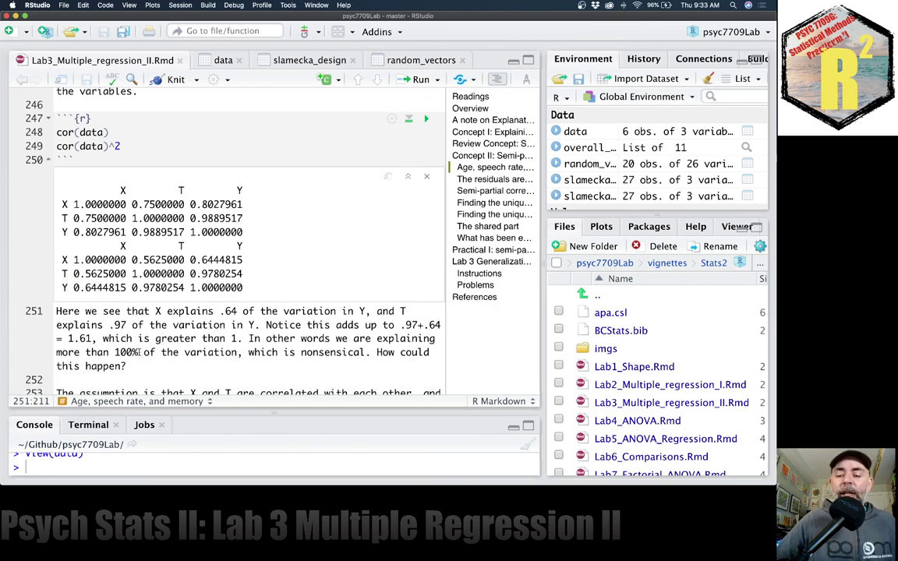
{"action": "left_click_drag", "start_coordinate": [139, 352], "coordinate": [114, 352]}
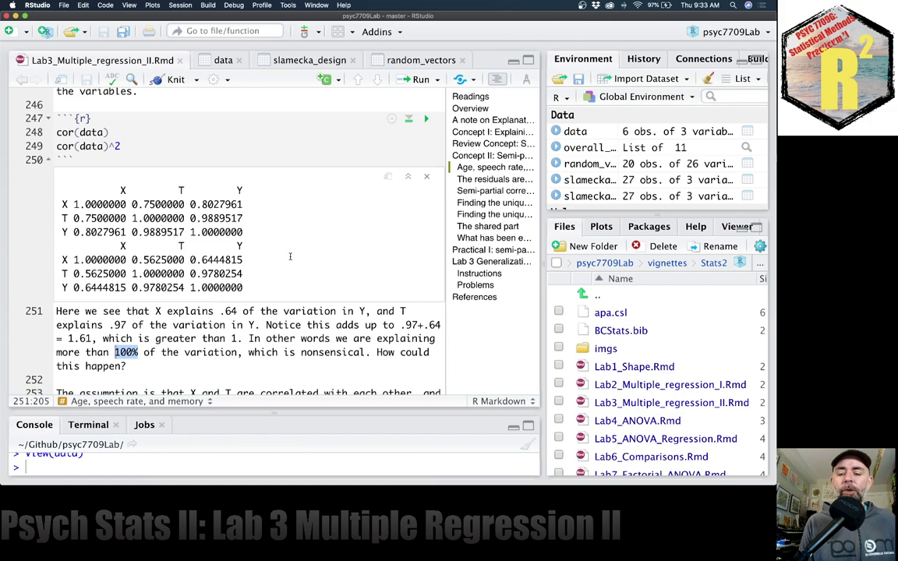
- Read the lines 253 and 255 explanation of the unique and shared parts of X and T and their R^2 values
{"action": "scroll", "coordinate": [259, 230], "scroll_direction": "down", "scroll_amount": 5}
{"action": "scroll", "coordinate": [289, 257], "scroll_direction": "down", "scroll_amount": 8}
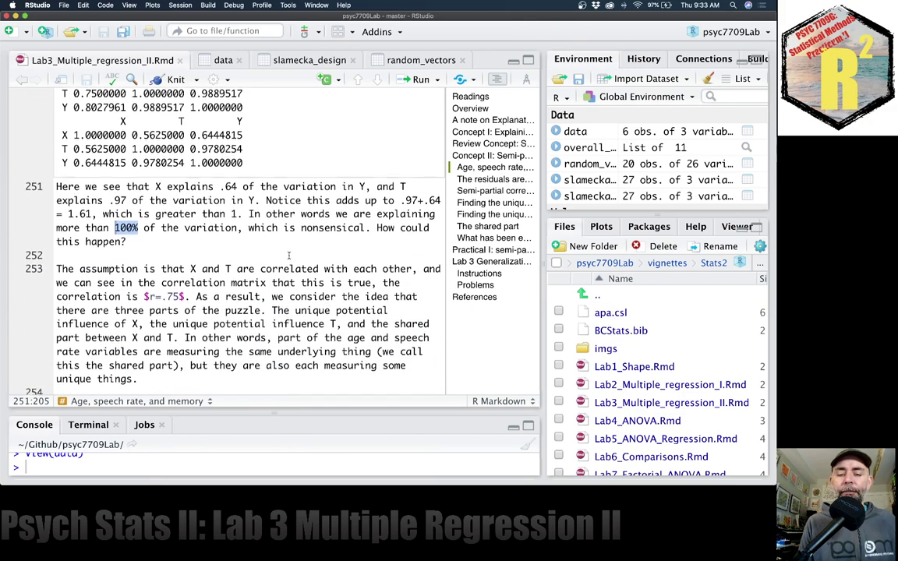
{"action": "scroll", "coordinate": [289, 254], "scroll_direction": "down", "scroll_amount": 5}
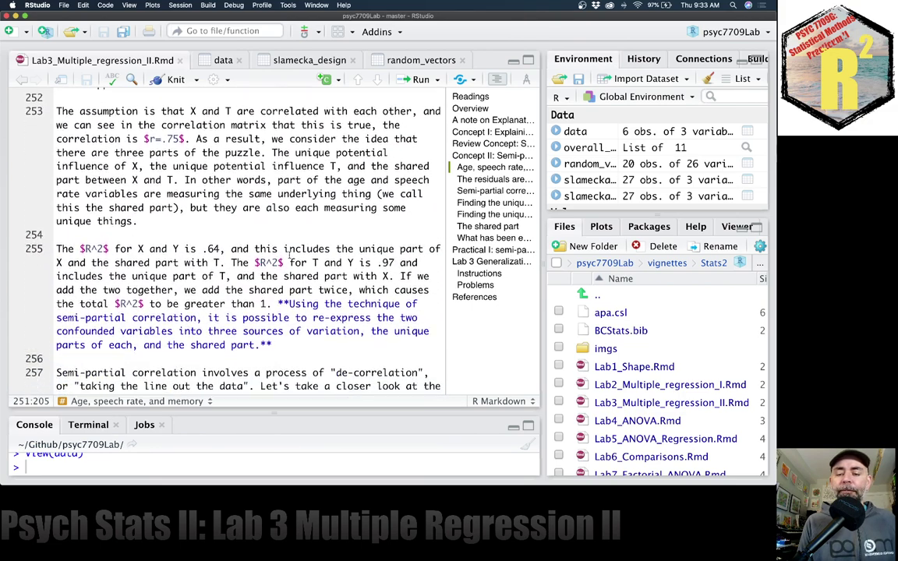
{"action": "scroll", "coordinate": [288, 254], "scroll_direction": "up", "scroll_amount": 2}
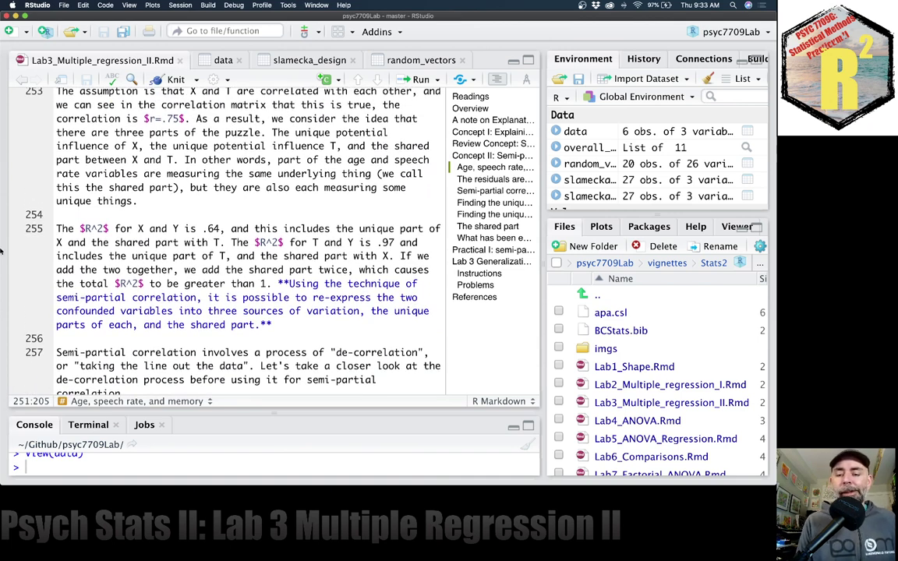
- Switch to the textbook PDF in Preview and examine Figure 6.2, the Venn diagram of variance common and specific to X and T
{"action": "mouse_move", "coordinate": [11, 353]}
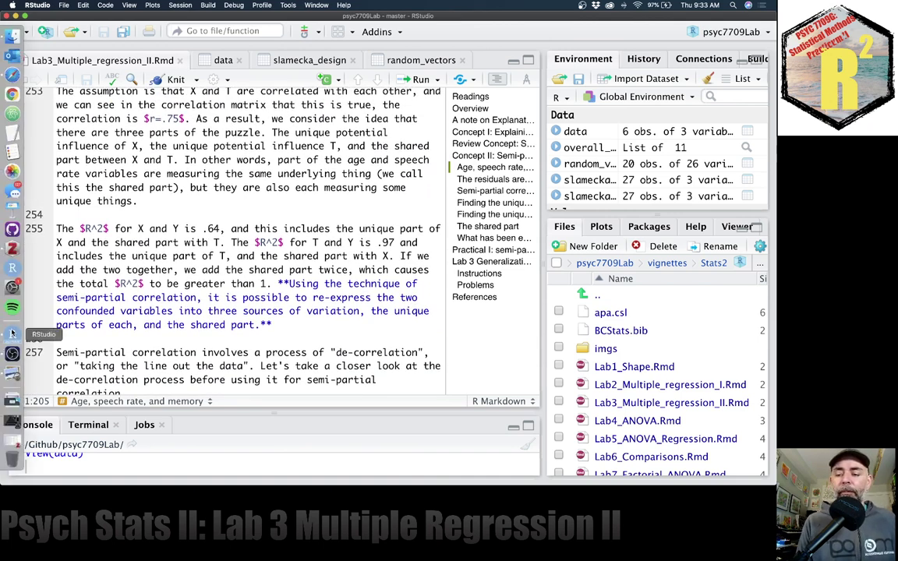
{"action": "left_click", "coordinate": [12, 374]}
{"action": "scroll", "coordinate": [307, 224], "scroll_direction": "down", "scroll_amount": 20}
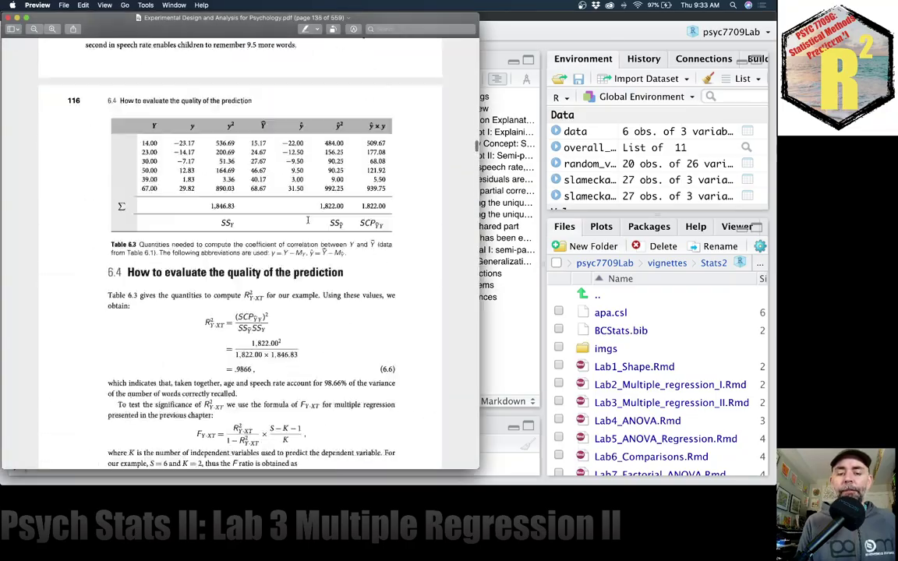
{"action": "scroll", "coordinate": [306, 218], "scroll_direction": "down", "scroll_amount": 20}
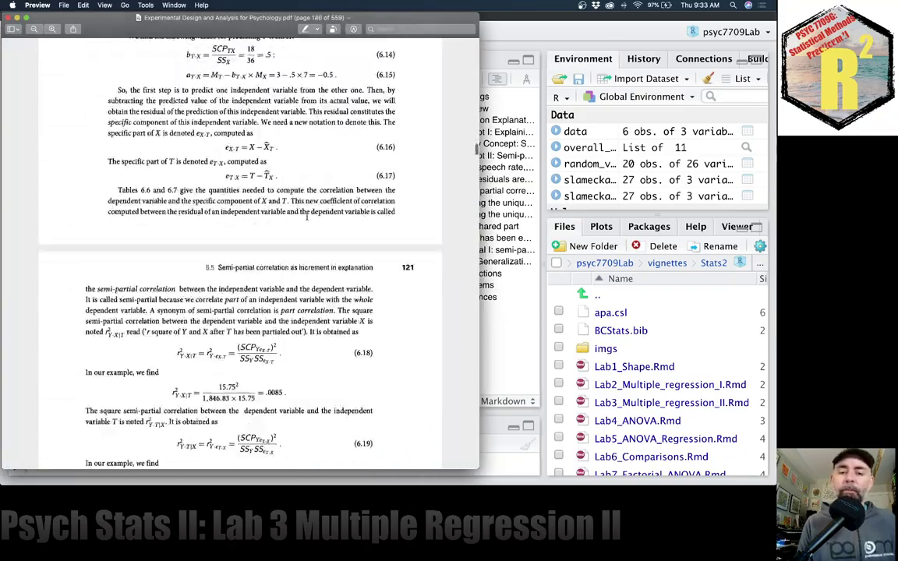
{"action": "scroll", "coordinate": [306, 216], "scroll_direction": "down", "scroll_amount": 1}
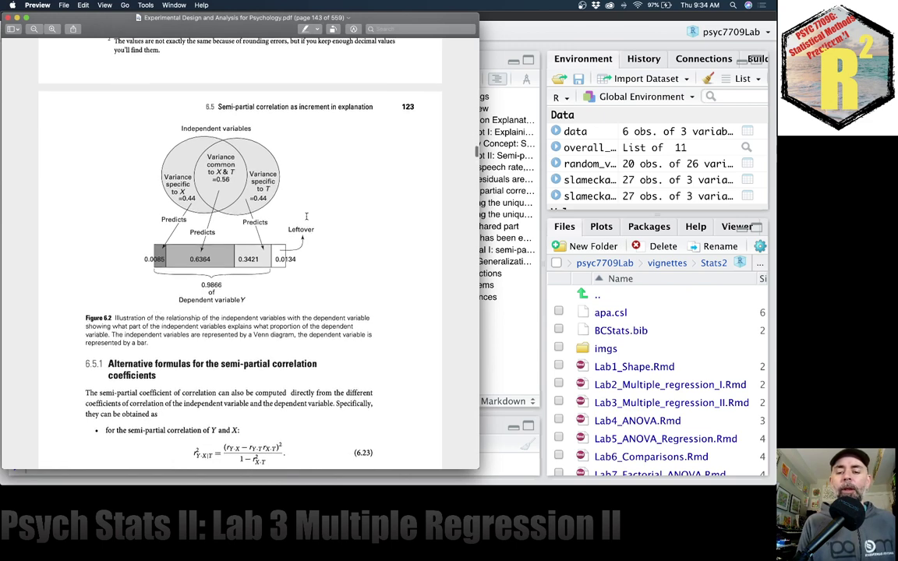
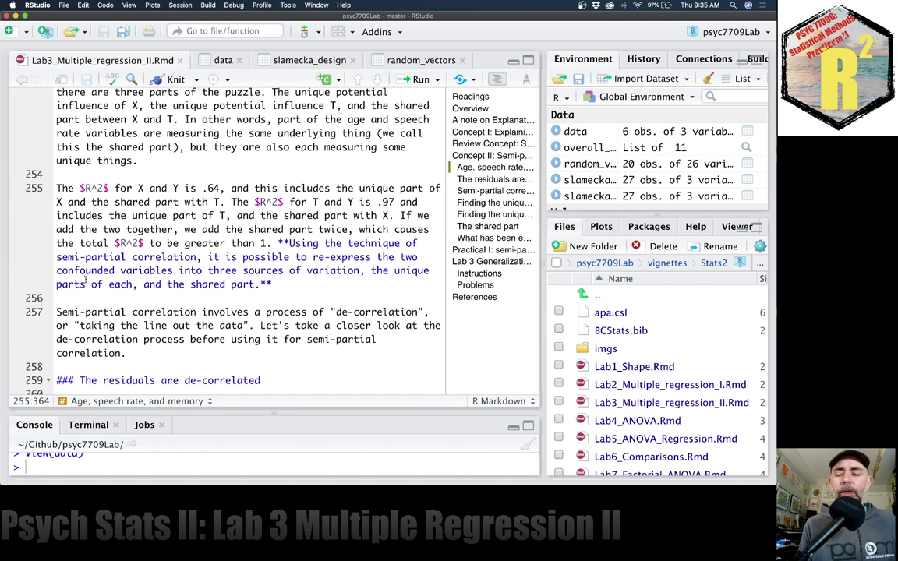
- Back in the RStudio lab document, highlight "the unique parts of each, and the shared part." in line 255
{"action": "left_click_drag", "start_coordinate": [56, 270], "coordinate": [262, 284]}
{"action": "left_click", "coordinate": [382, 284]}
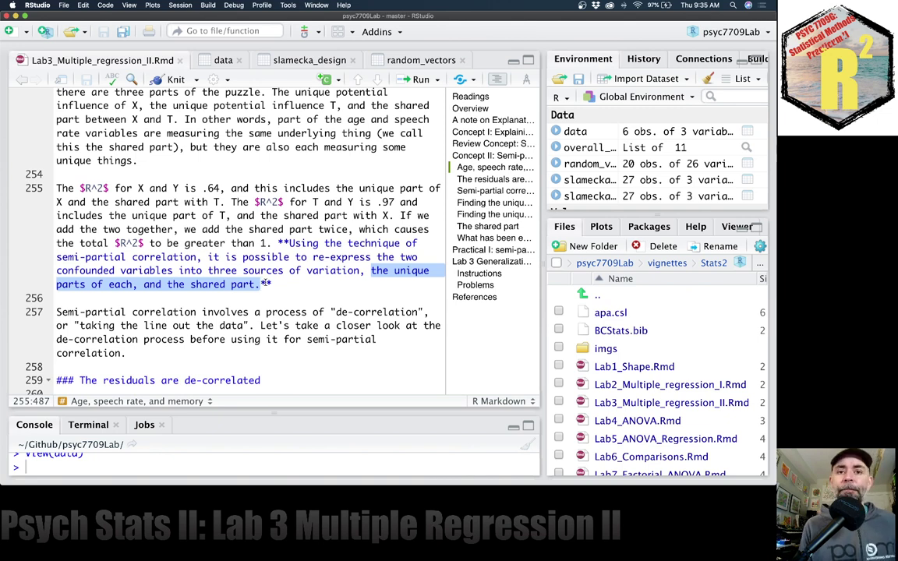
{"action": "left_click", "coordinate": [300, 285]}
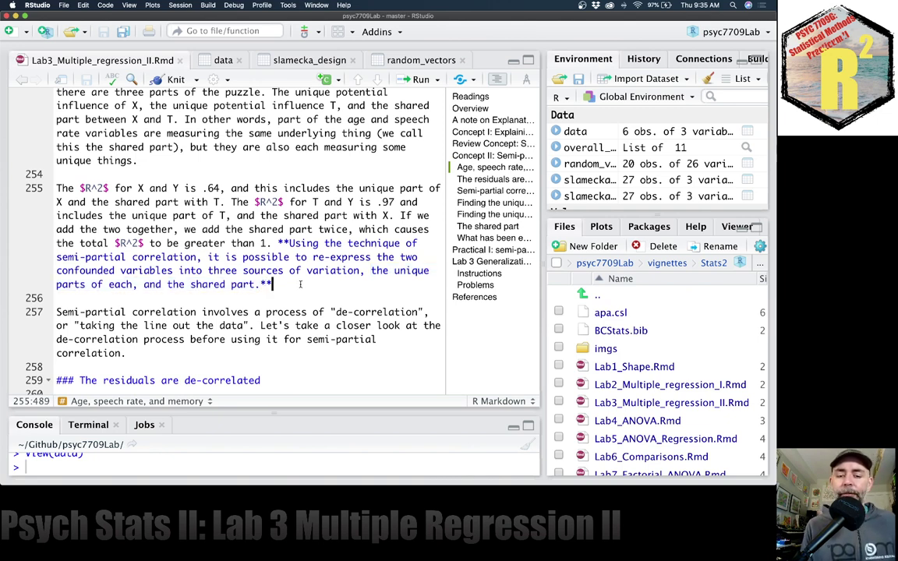
- Read the line 257 description of semi-partial correlation, highlighting its "de-correlation" wording and "taking the line out the data"
{"action": "scroll", "coordinate": [311, 284], "scroll_direction": "down", "scroll_amount": 5}
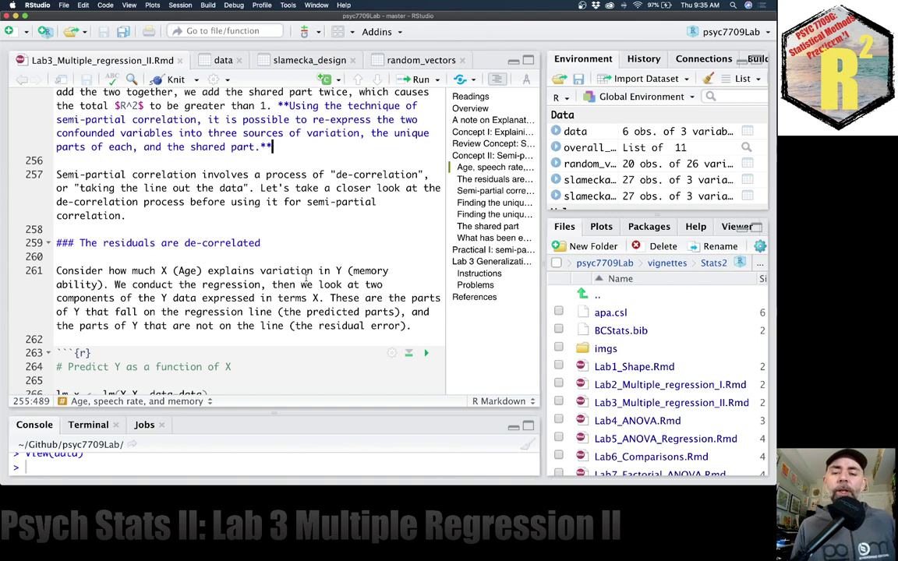
{"action": "left_click", "coordinate": [56, 174]}
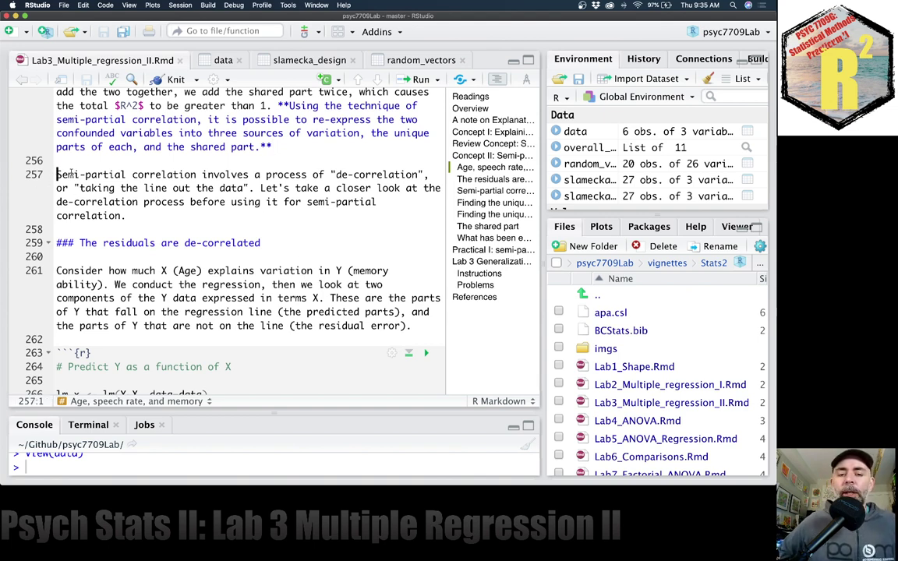
{"action": "left_click_drag", "start_coordinate": [56, 174], "coordinate": [426, 178]}
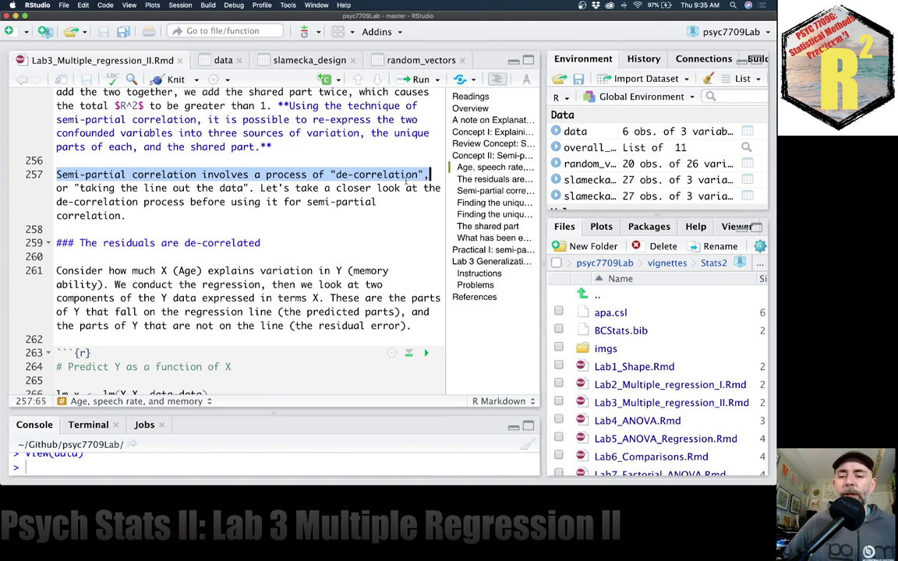
{"action": "left_click", "coordinate": [379, 202]}
{"action": "left_click_drag", "start_coordinate": [247, 187], "coordinate": [74, 188]}
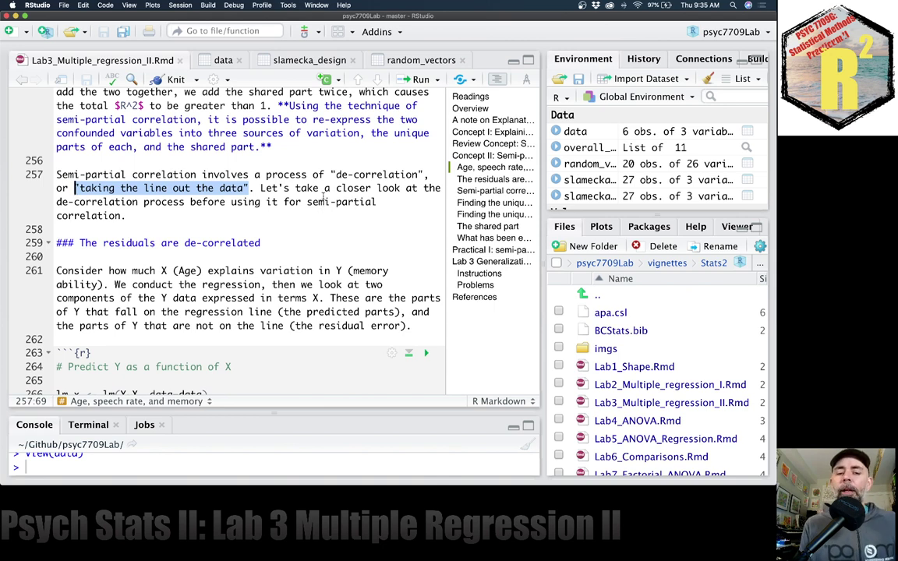
- Read the section introducing the regression of Y on X and its code chunk, highlighting the heading "The residuals are de-correlated"
{"action": "scroll", "coordinate": [323, 200], "scroll_direction": "down", "scroll_amount": 5}
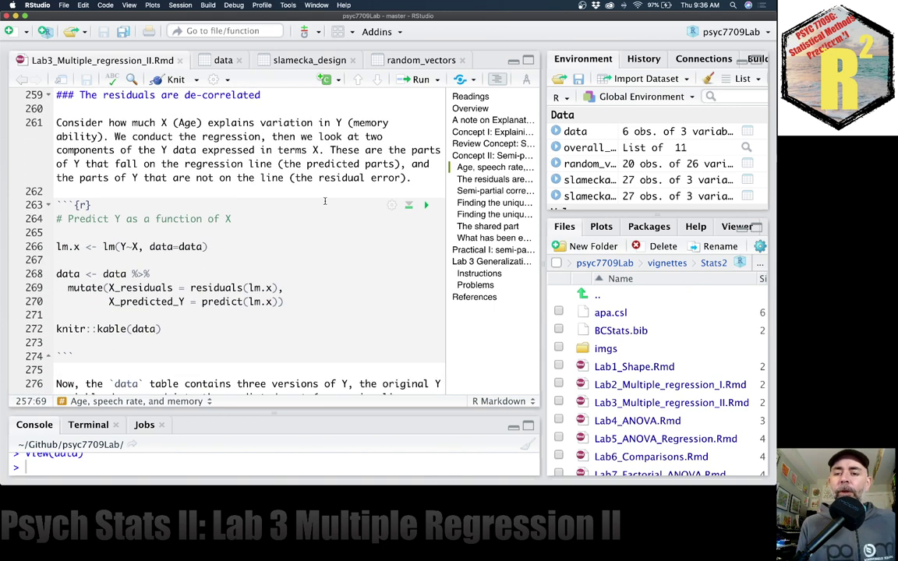
{"action": "scroll", "coordinate": [325, 201], "scroll_direction": "up", "scroll_amount": 1}
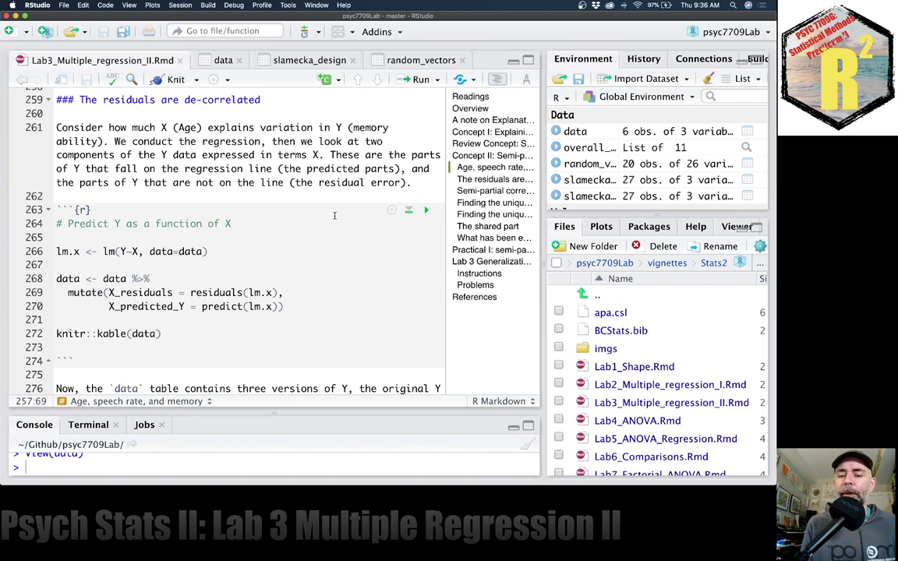
{"action": "scroll", "coordinate": [210, 214], "scroll_direction": "down", "scroll_amount": 2}
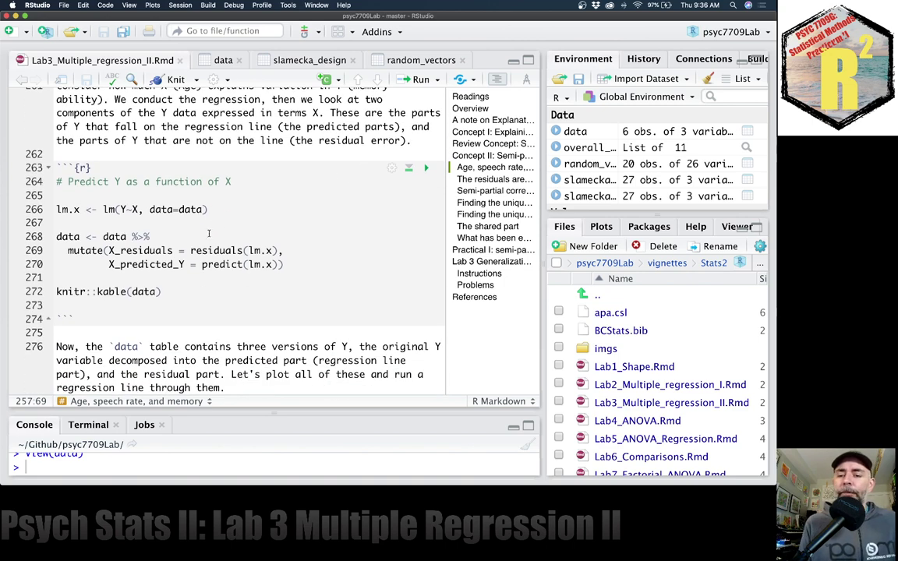
{"action": "scroll", "coordinate": [208, 233], "scroll_direction": "up", "scroll_amount": 2}
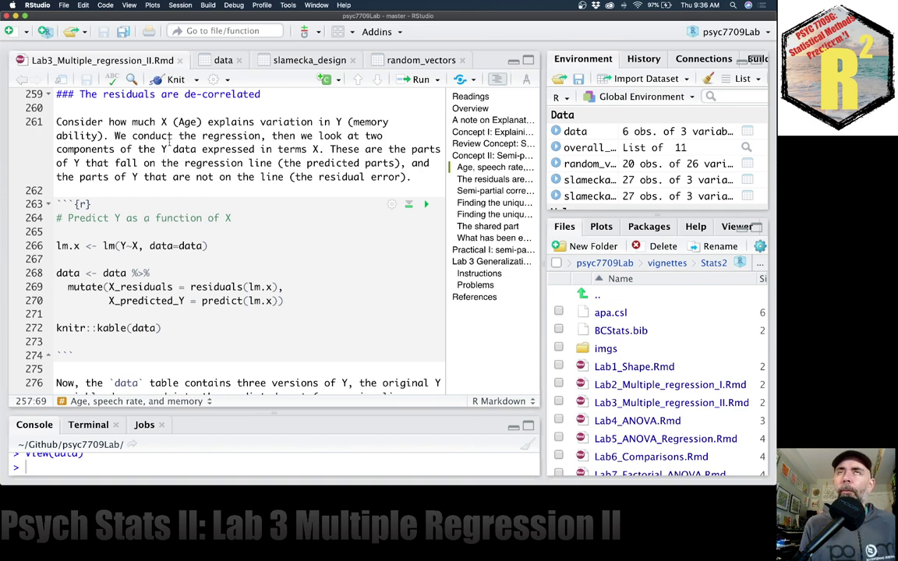
{"action": "left_click_drag", "start_coordinate": [79, 95], "coordinate": [265, 97]}
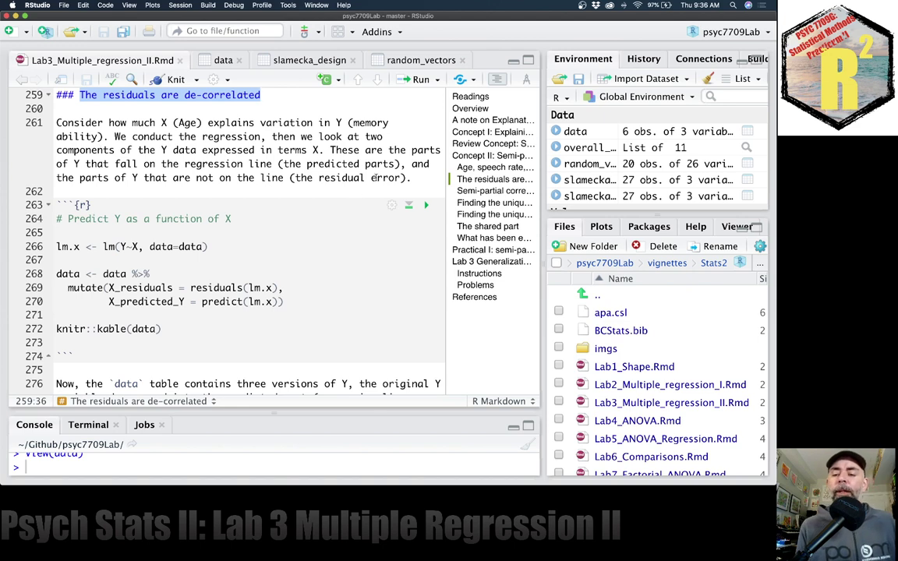
- Point out the Y~X formula in line 266 and run that line to fit the lm.x regression on data
{"action": "left_click", "coordinate": [236, 244]}
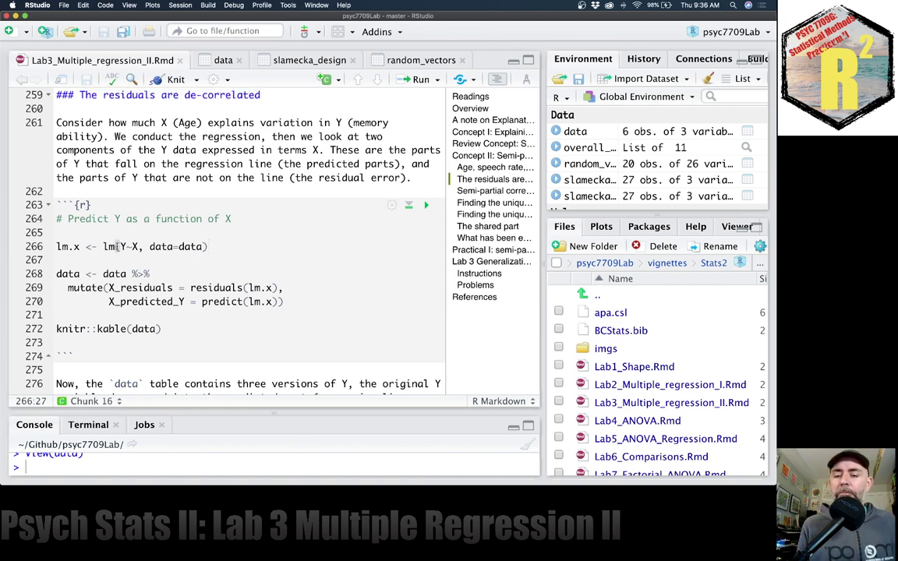
{"action": "left_click_drag", "start_coordinate": [120, 246], "coordinate": [143, 246]}
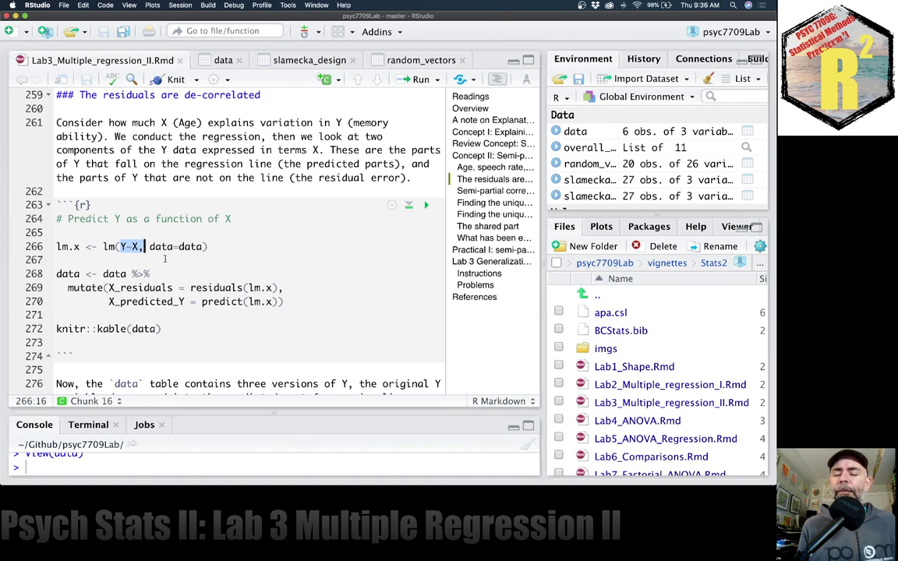
{"action": "left_click", "coordinate": [133, 246]}
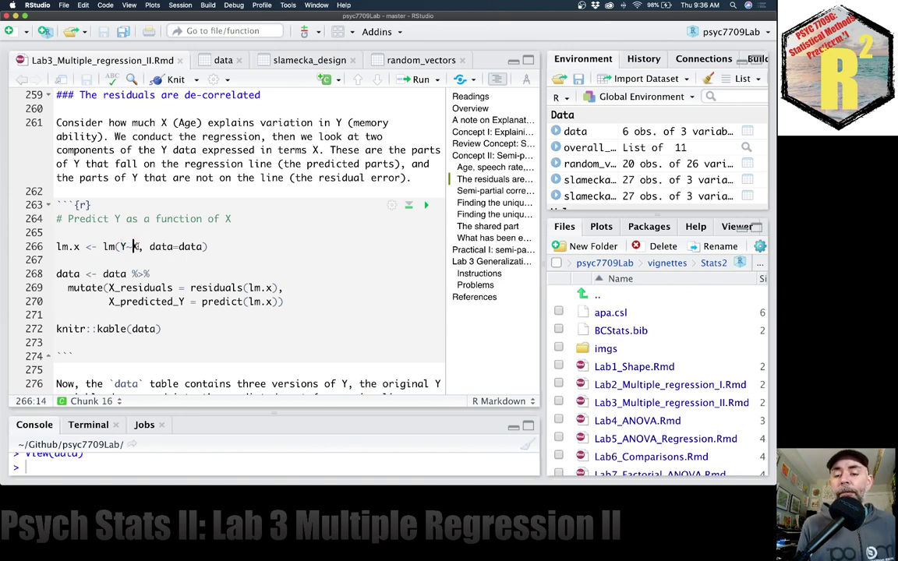
{"action": "left_click", "coordinate": [122, 246]}
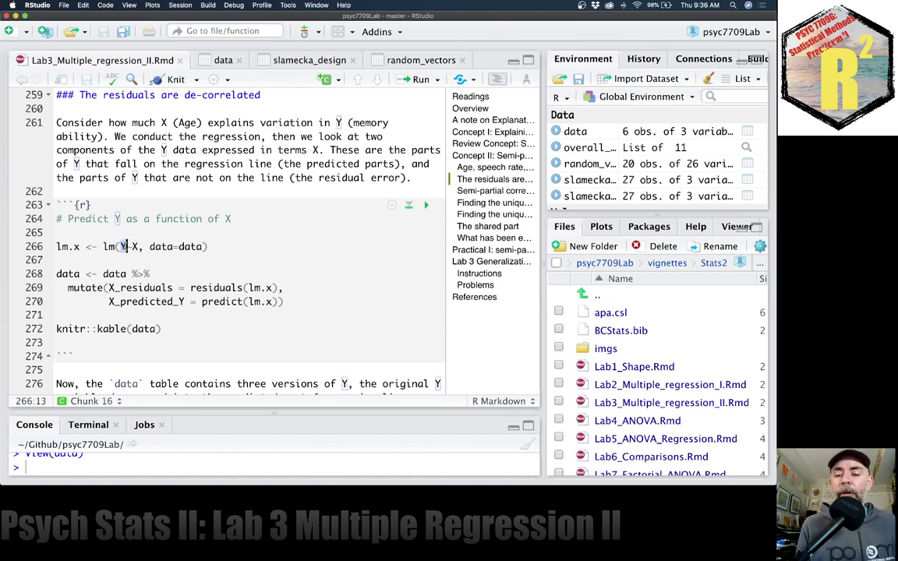
{"action": "left_click", "coordinate": [233, 246]}
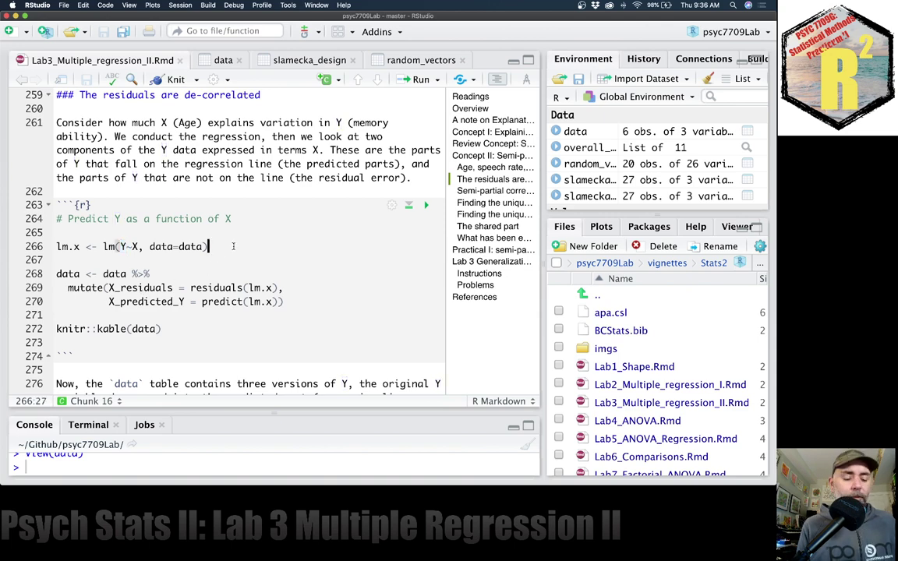
{"action": "key", "text": "super+Return"}
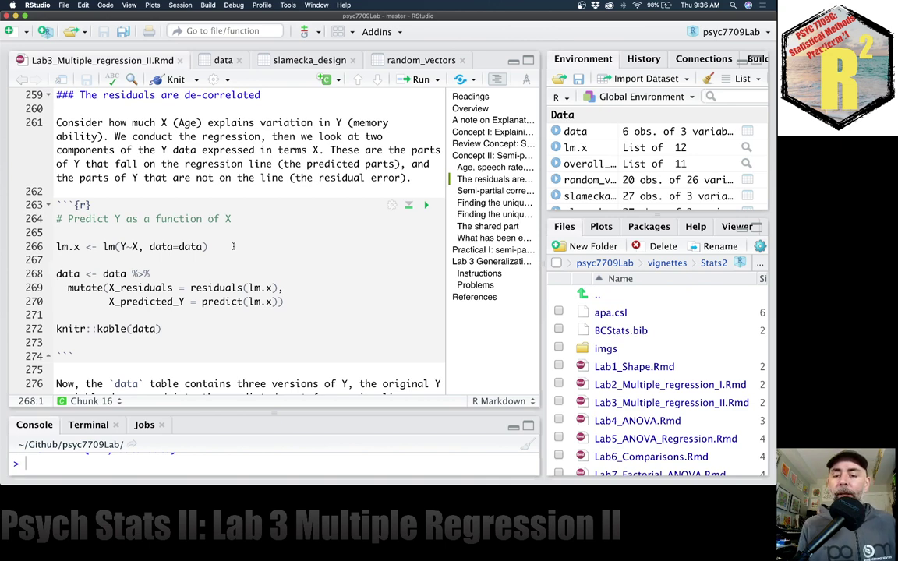
- Run the mutate code adding X_residuals and X_predicted_Y to data, check the new columns in the data table, and return to the lab document
{"action": "key", "text": "super+Return"}
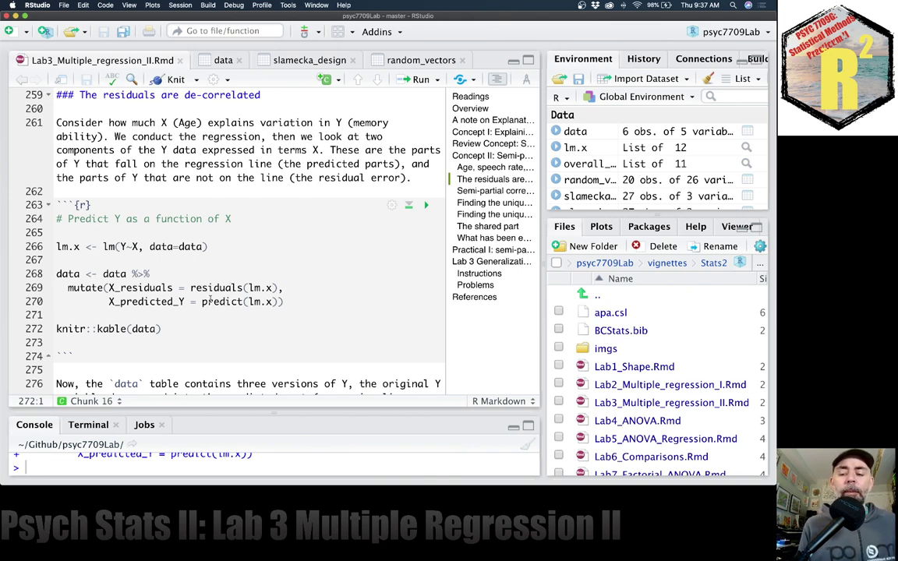
{"action": "left_click", "coordinate": [642, 134]}
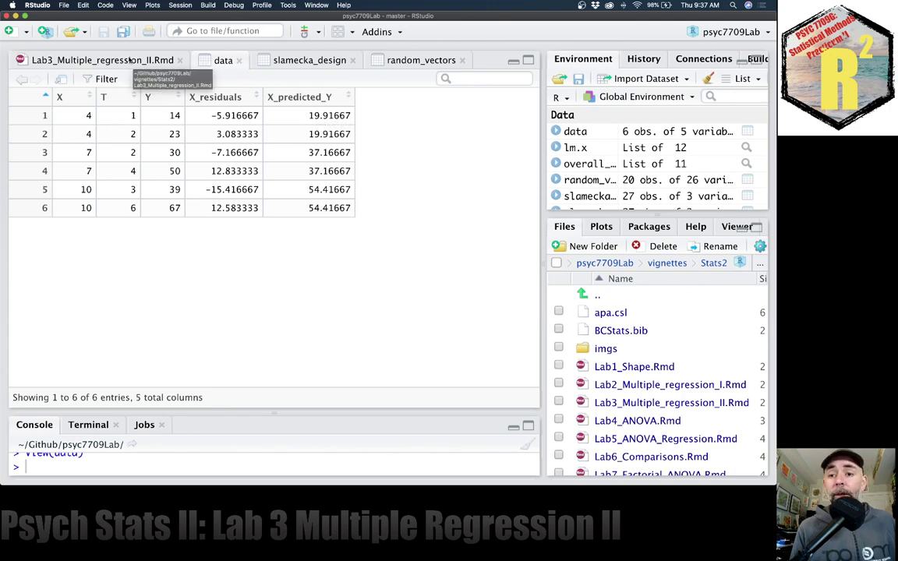
{"action": "left_click", "coordinate": [117, 60]}
- Run knitr::kable(data) and look over the printed table below the chunk
{"action": "key", "text": "super+Return"}
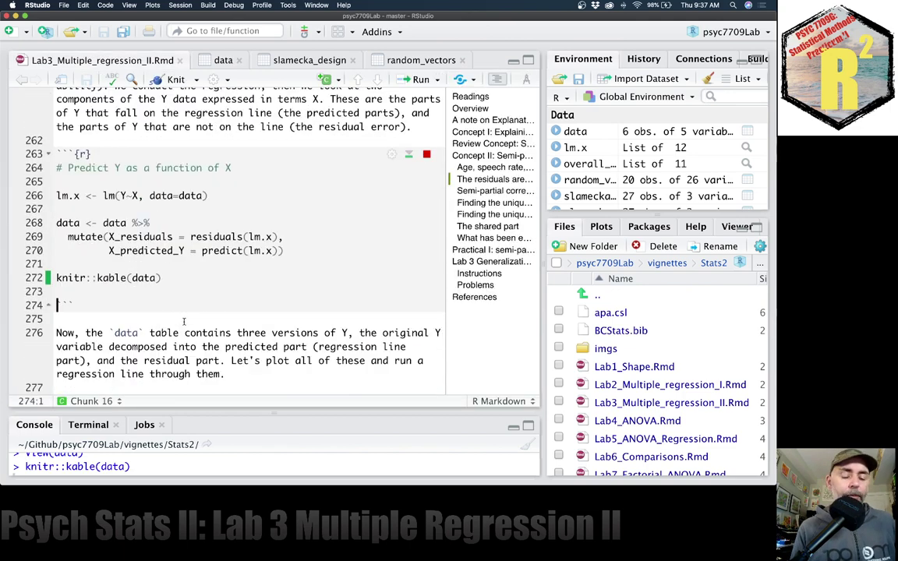
{"action": "scroll", "coordinate": [296, 311], "scroll_direction": "down", "scroll_amount": 3}
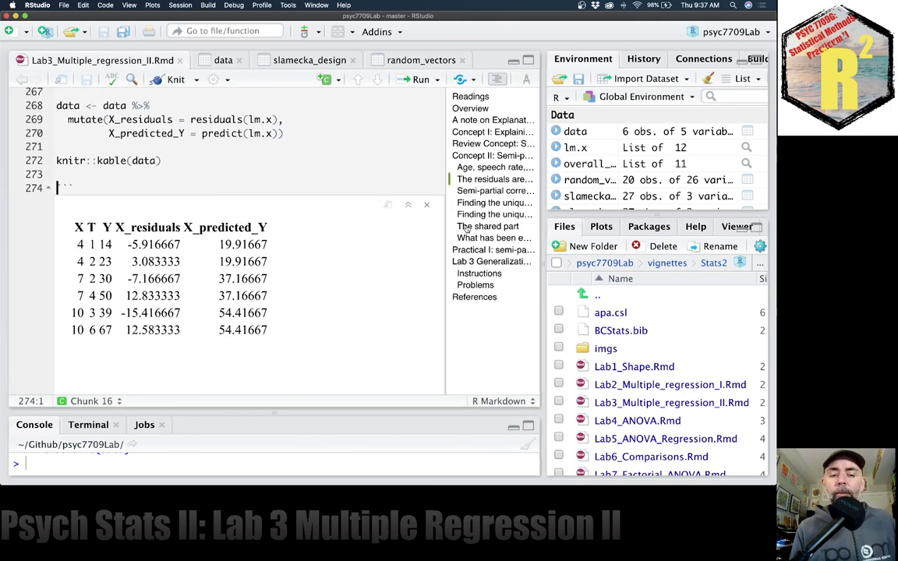
{"action": "scroll", "coordinate": [319, 366], "scroll_direction": "down", "scroll_amount": 2}
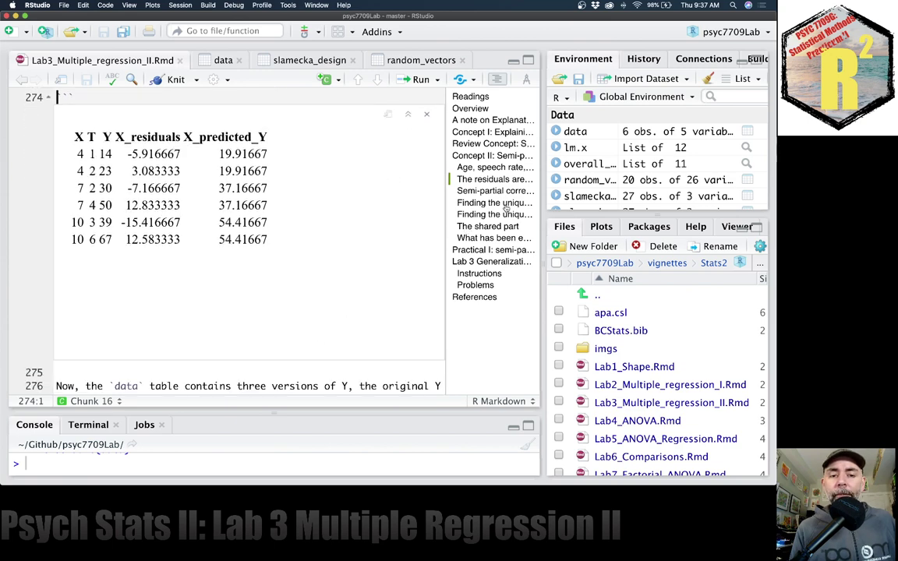
- Run the ggplot code defining plots A, B and C of Y, X_predicted_Y and X_residuals against X with lm lines
{"action": "scroll", "coordinate": [328, 371], "scroll_direction": "down", "scroll_amount": 8}
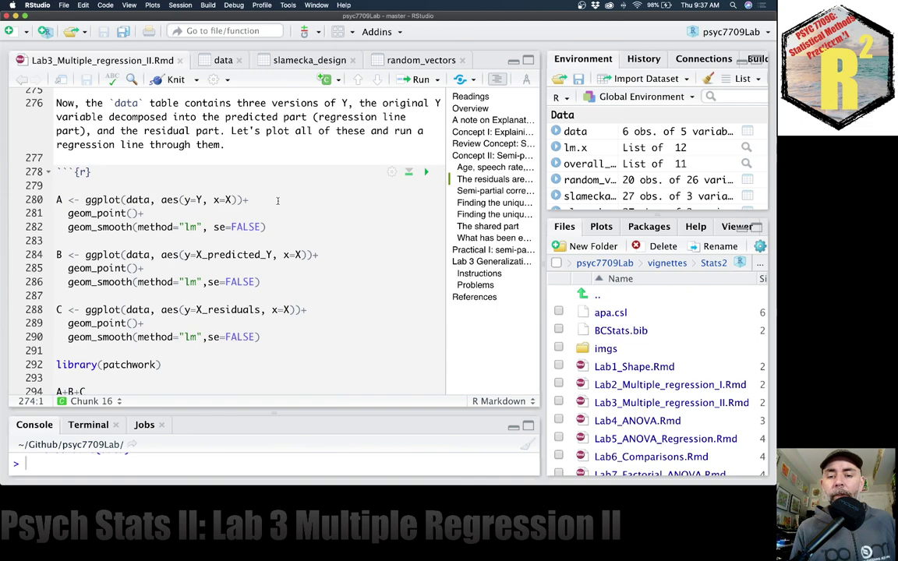
{"action": "left_click", "coordinate": [277, 201]}
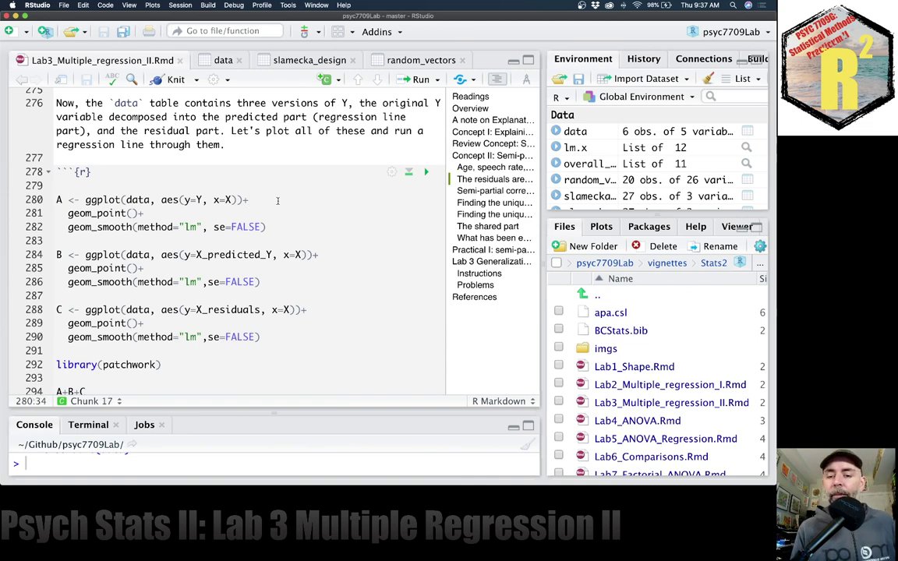
{"action": "key", "text": "super+Return"}
{"action": "key", "text": "super+Return"}
{"action": "key", "text": "super+Return"}
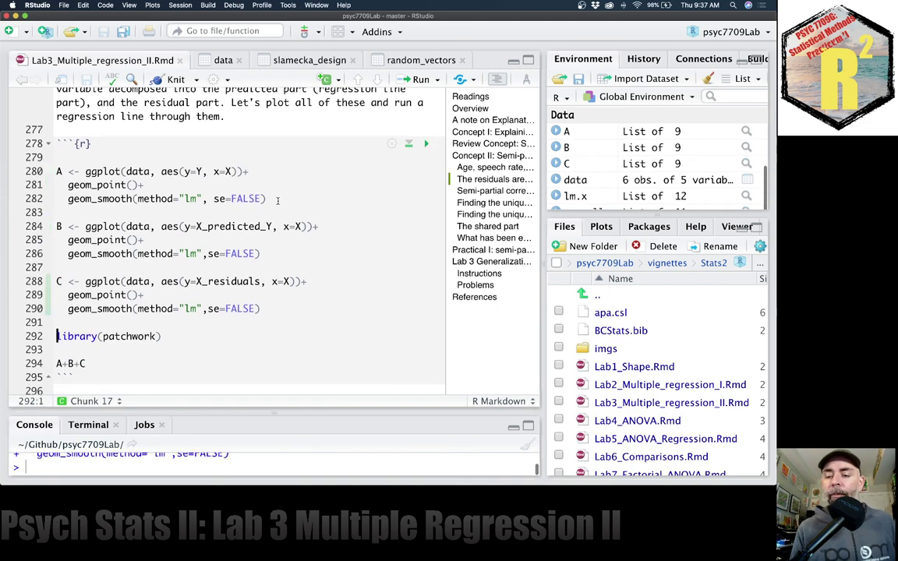
- Review the three plot definitions and load the patchwork library from line 292
{"action": "scroll", "coordinate": [227, 209], "scroll_direction": "down", "scroll_amount": 2}
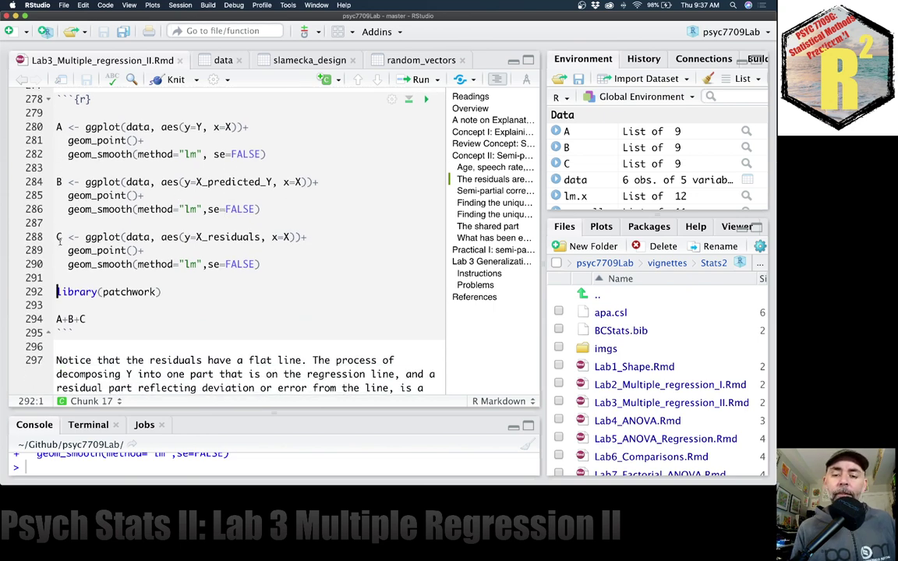
{"action": "left_click", "coordinate": [208, 290]}
{"action": "key", "text": "super+Return"}
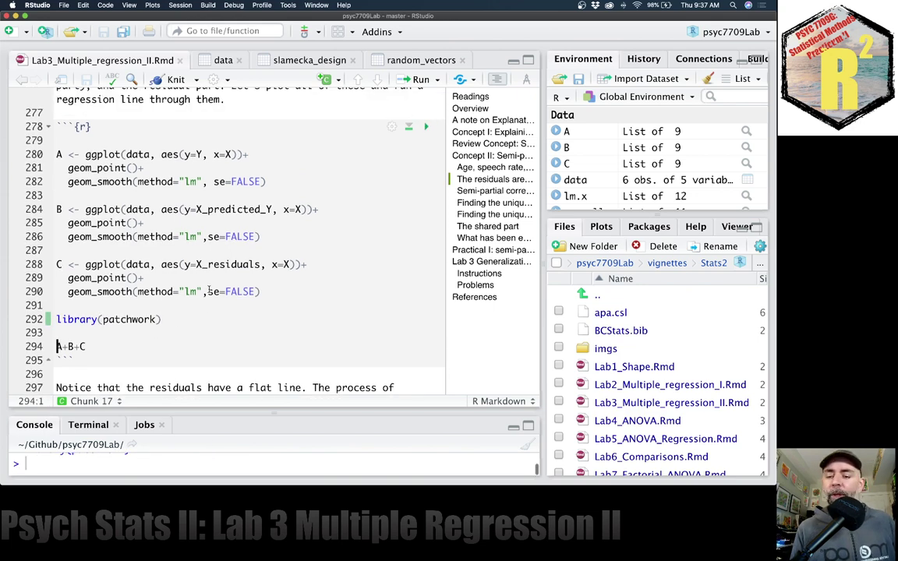
- Run A+B+C from line 294 to draw the three plots side by side and bring them into view
{"action": "key", "text": "super+Return"}
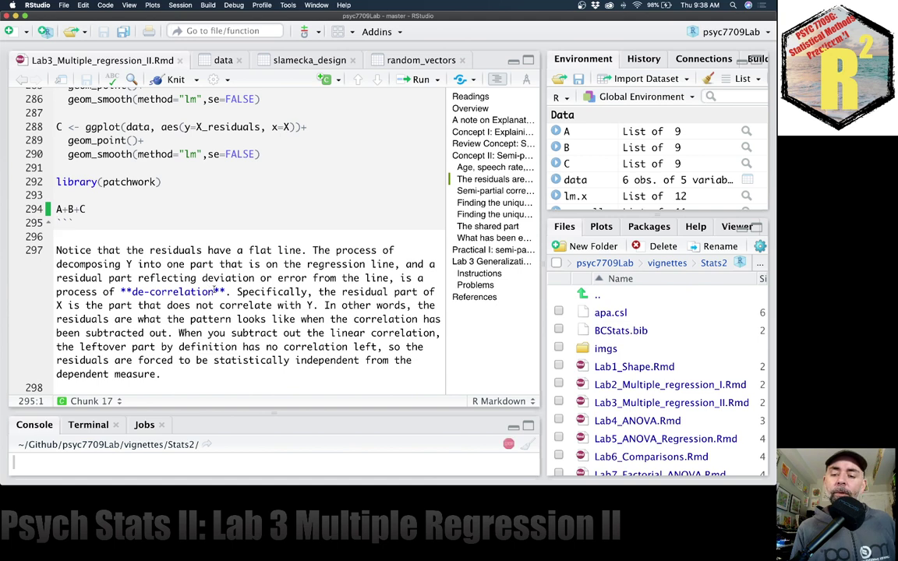
{"action": "scroll", "coordinate": [261, 266], "scroll_direction": "down", "scroll_amount": 4}
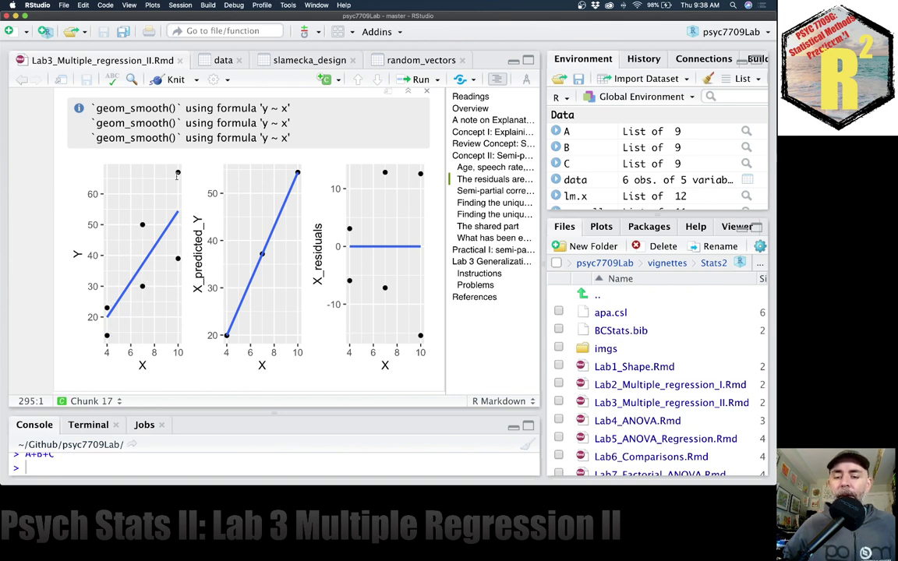
- Compare the points and regression line in the Y-against-X plot with the X, Y and X_predicted_Y columns of the data table
{"action": "left_click", "coordinate": [224, 60]}
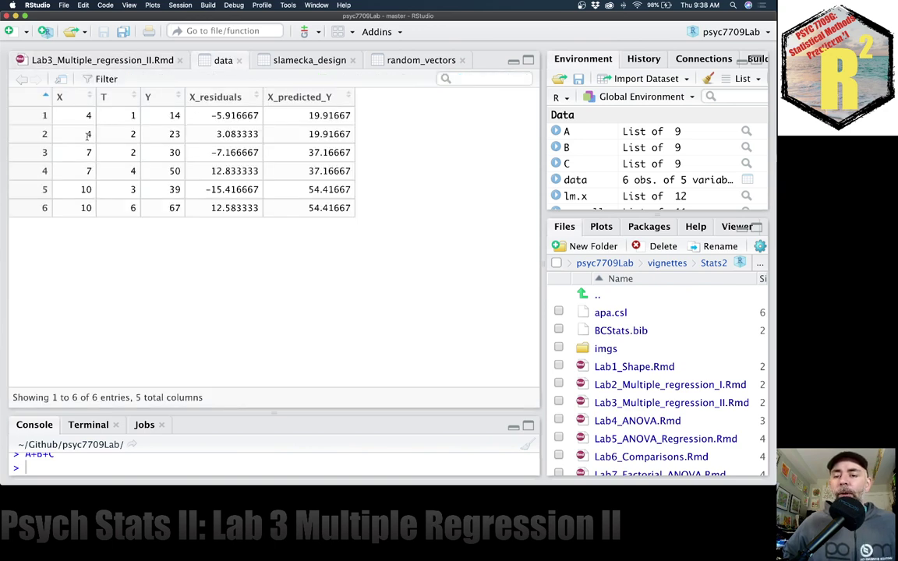
{"action": "left_click", "coordinate": [95, 59]}
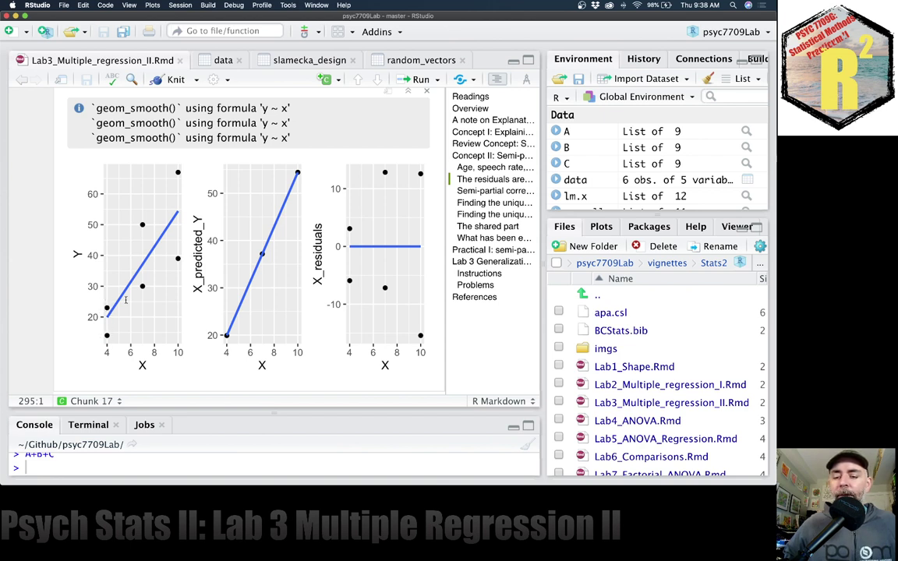
{"action": "left_click", "coordinate": [199, 56]}
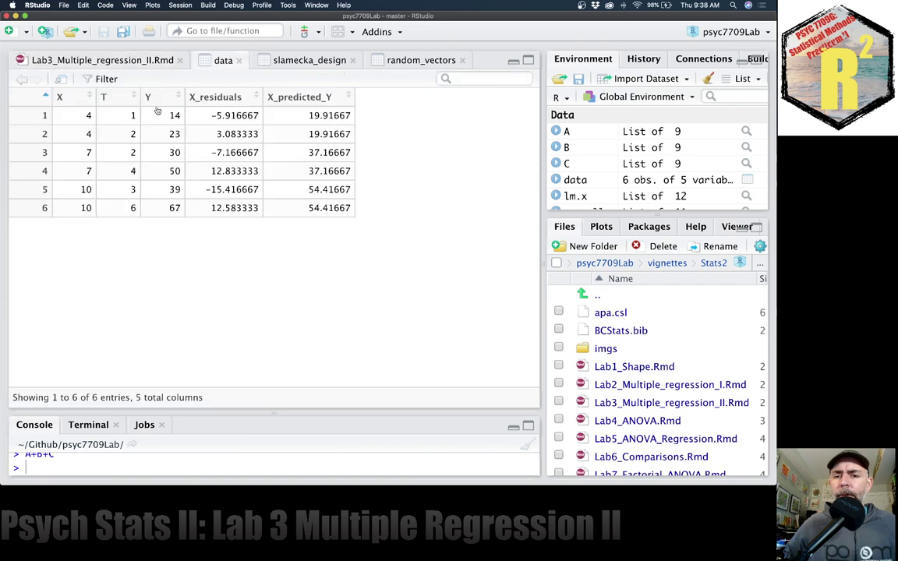
{"action": "left_click", "coordinate": [97, 60]}
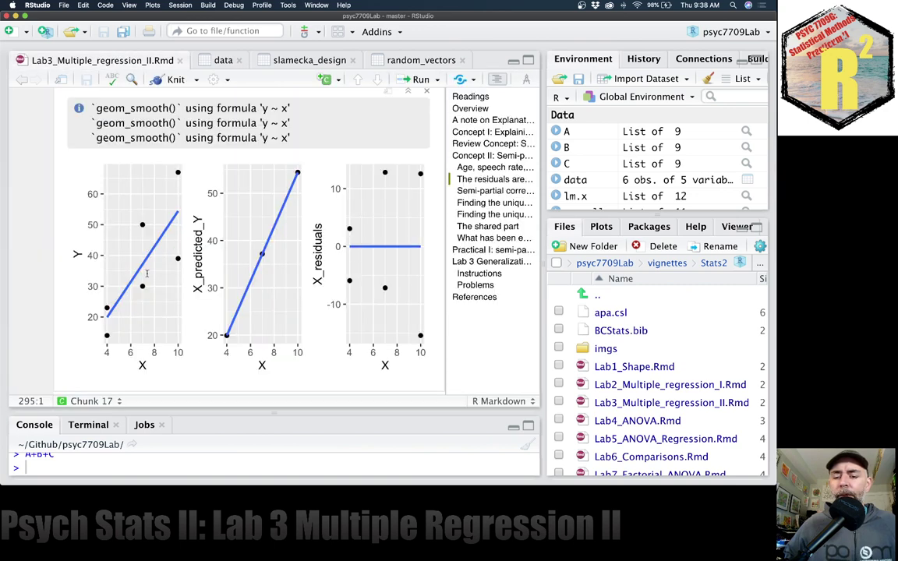
{"action": "left_click", "coordinate": [195, 57]}
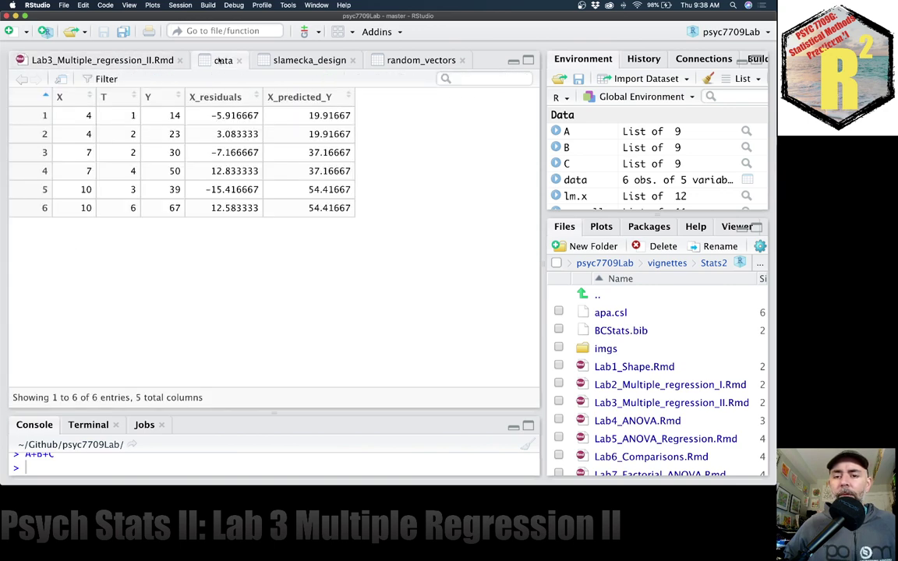
{"action": "left_click", "coordinate": [107, 56]}
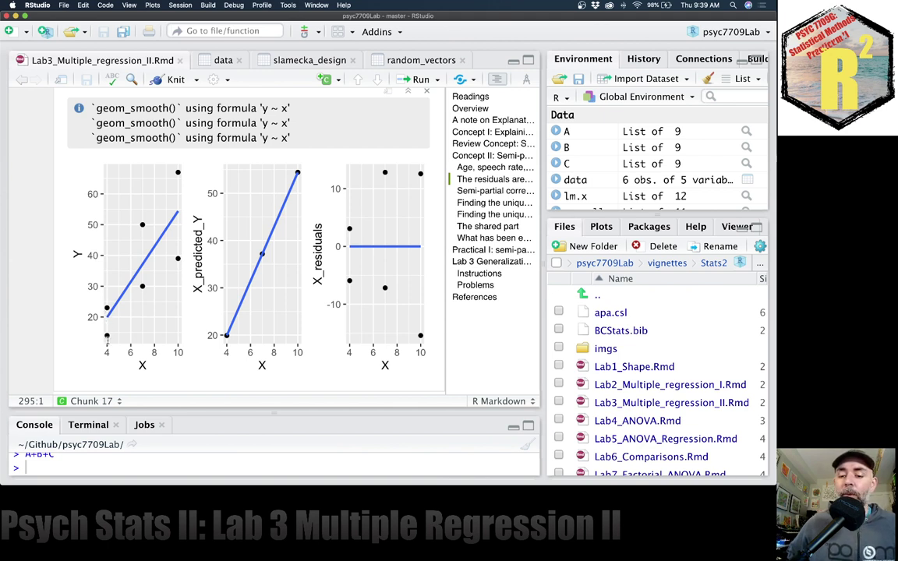
{"action": "left_click", "coordinate": [199, 59]}
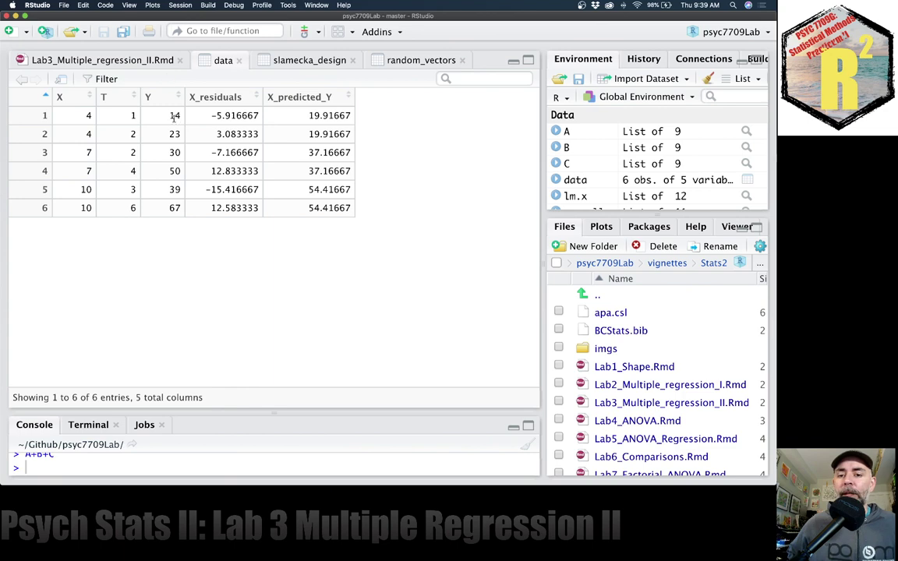
{"action": "left_click", "coordinate": [132, 59]}
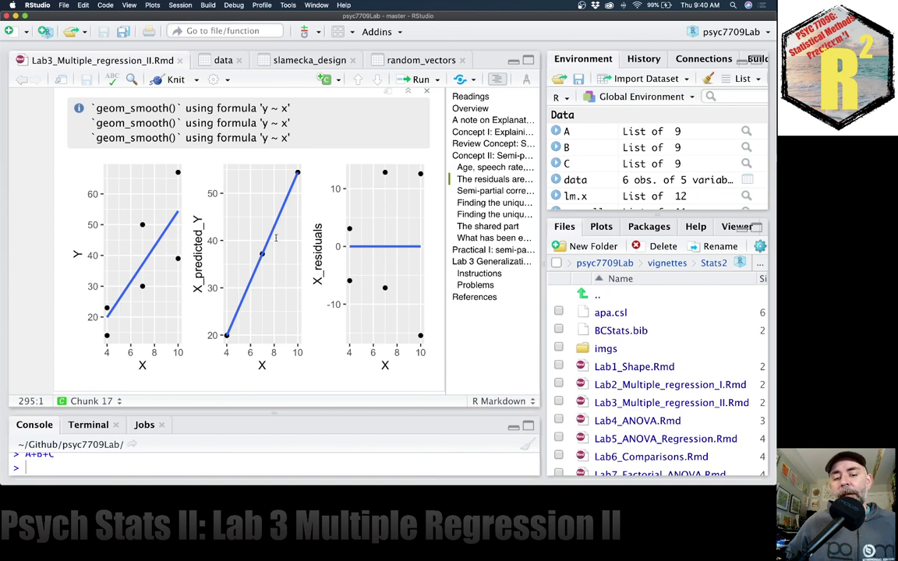
- Go back to the mutate code in the "Predict Y as a function of X" chunk and run only predict(lm.x)
{"action": "scroll", "coordinate": [265, 256], "scroll_direction": "up", "scroll_amount": 5}
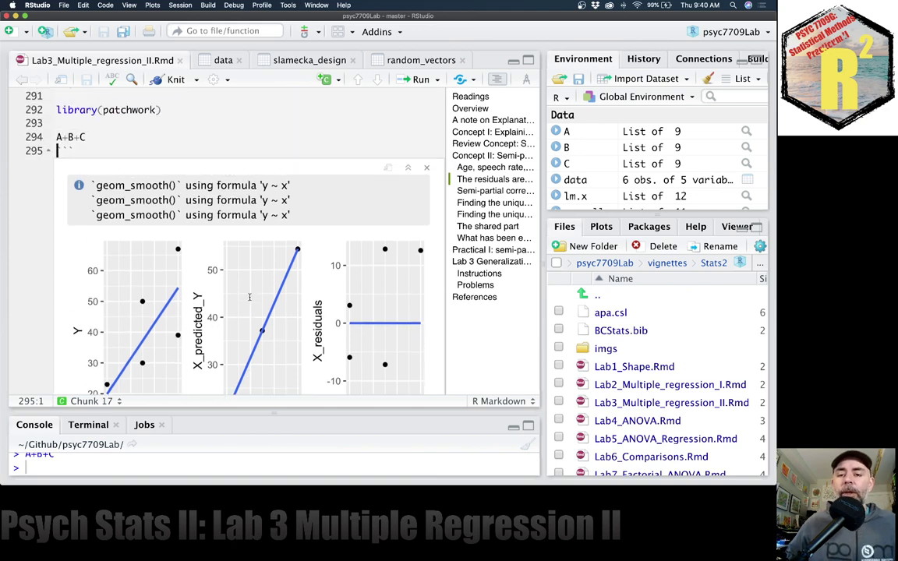
{"action": "scroll", "coordinate": [255, 254], "scroll_direction": "up", "scroll_amount": 10}
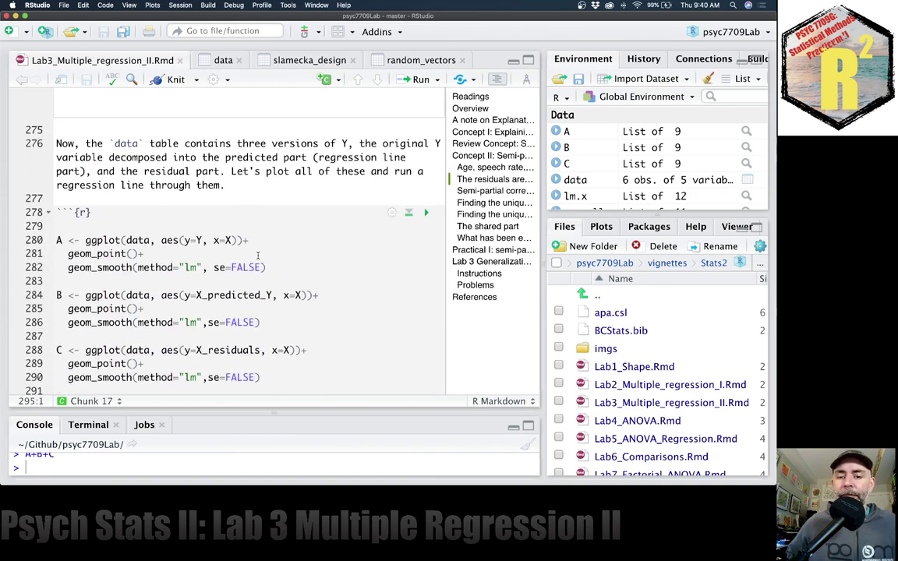
{"action": "scroll", "coordinate": [255, 254], "scroll_direction": "up", "scroll_amount": 3}
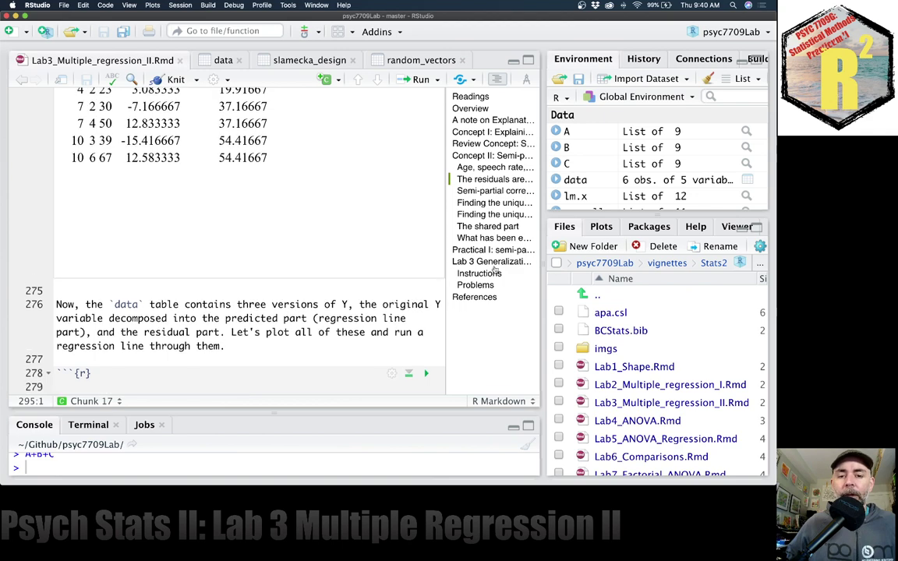
{"action": "scroll", "coordinate": [133, 342], "scroll_direction": "up", "scroll_amount": 6}
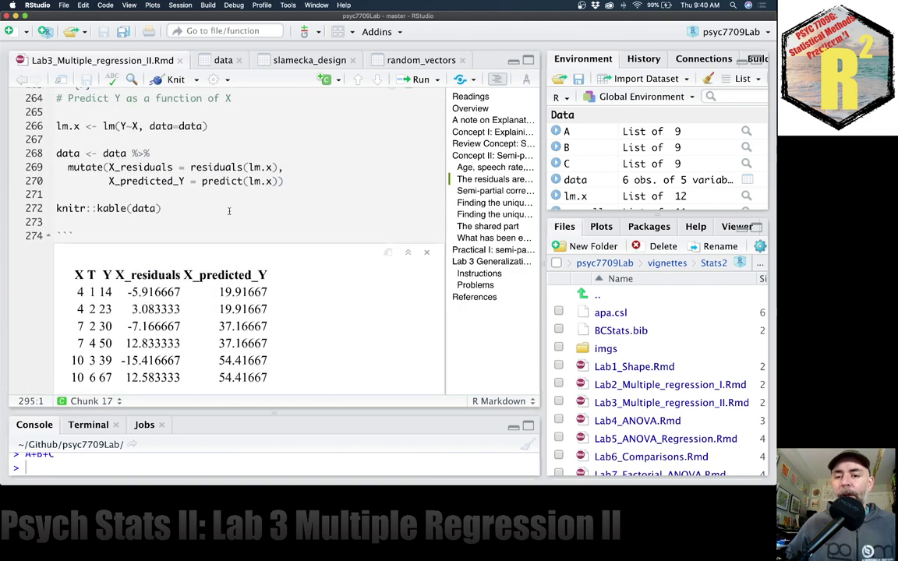
{"action": "left_click_drag", "start_coordinate": [277, 202], "coordinate": [202, 202]}
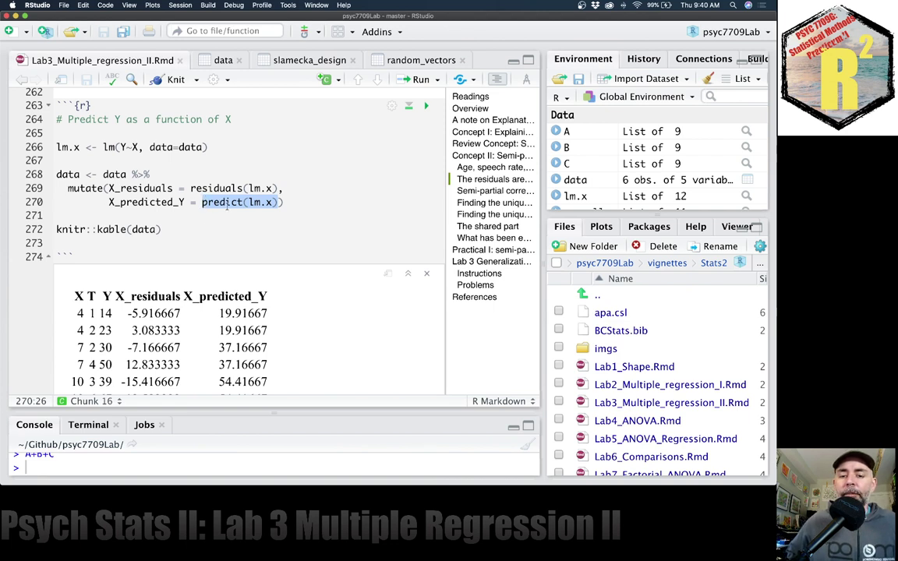
{"action": "key", "text": "Down"}
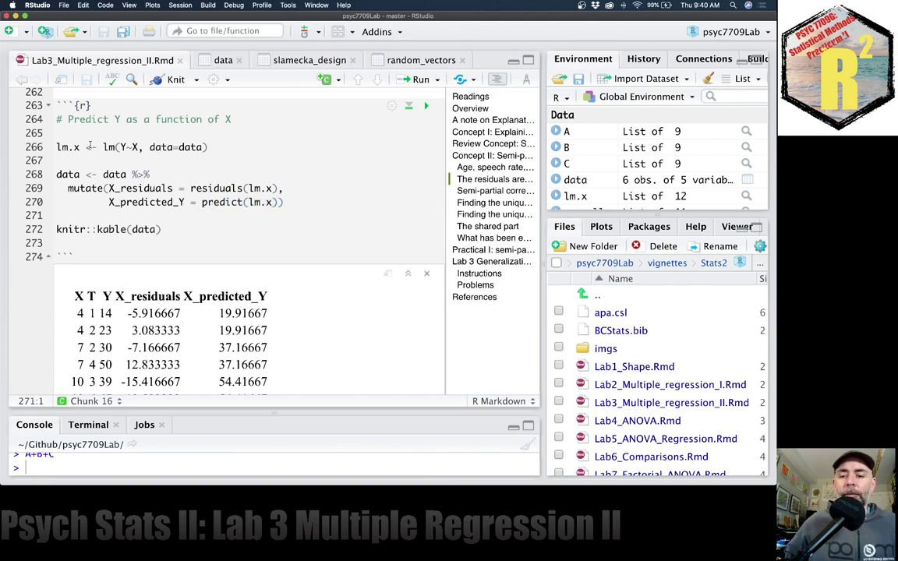
{"action": "left_click_drag", "start_coordinate": [79, 147], "coordinate": [56, 146]}
{"action": "left_click", "coordinate": [256, 202]}
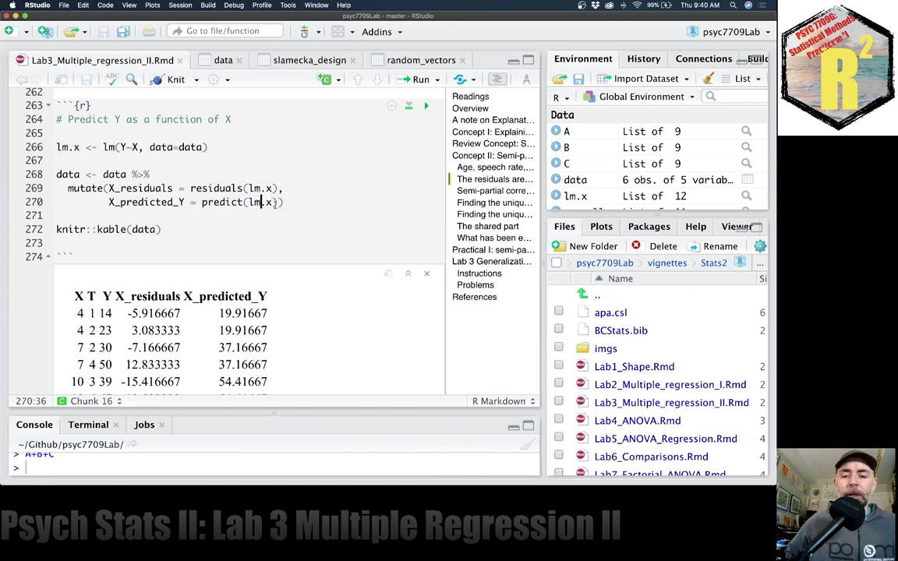
{"action": "left_click_drag", "start_coordinate": [278, 202], "coordinate": [202, 202]}
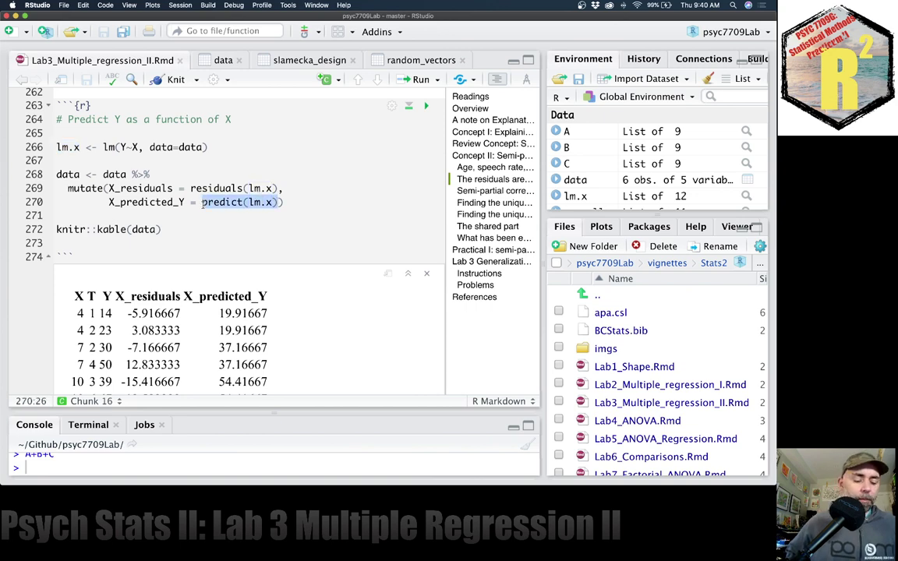
{"action": "key", "text": "ctrl+Return"}
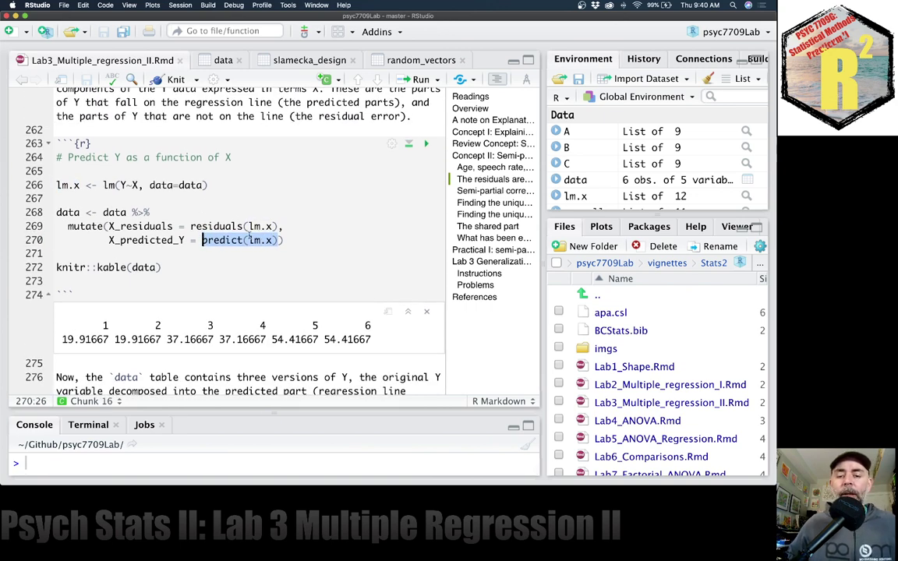
- Examine the lm.x argument and the Y~X formula behind the predictions, check the data table, and return to the lab document
{"action": "left_click_drag", "start_coordinate": [249, 240], "coordinate": [273, 240]}
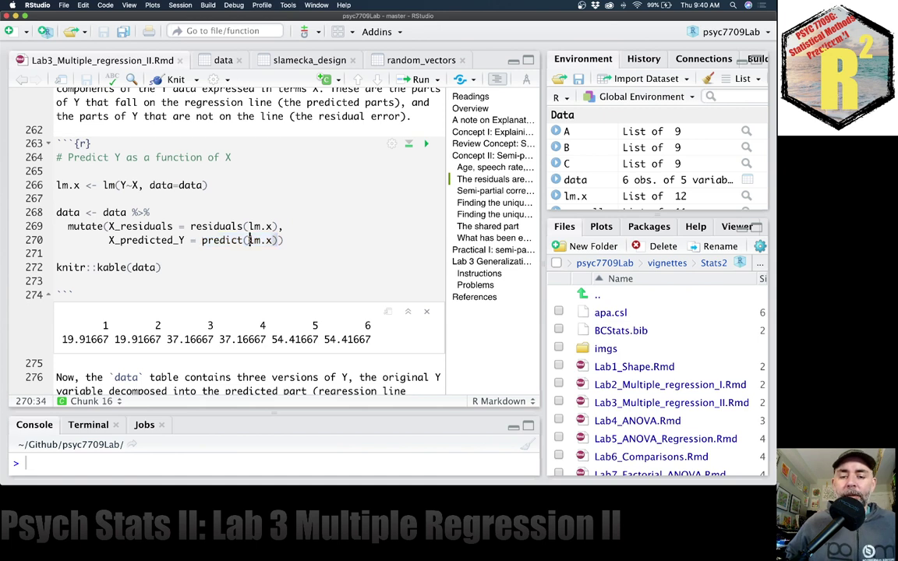
{"action": "left_click", "coordinate": [354, 242]}
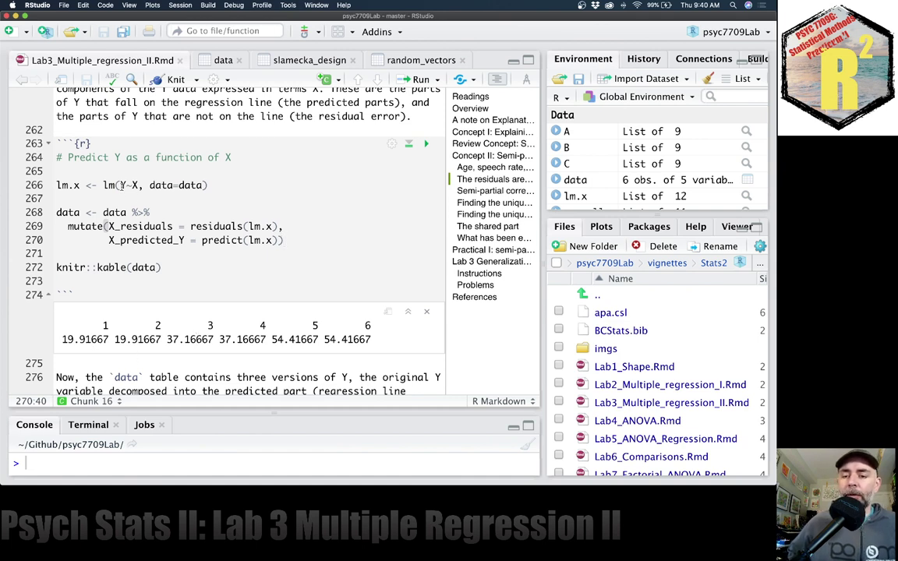
{"action": "left_click", "coordinate": [120, 185]}
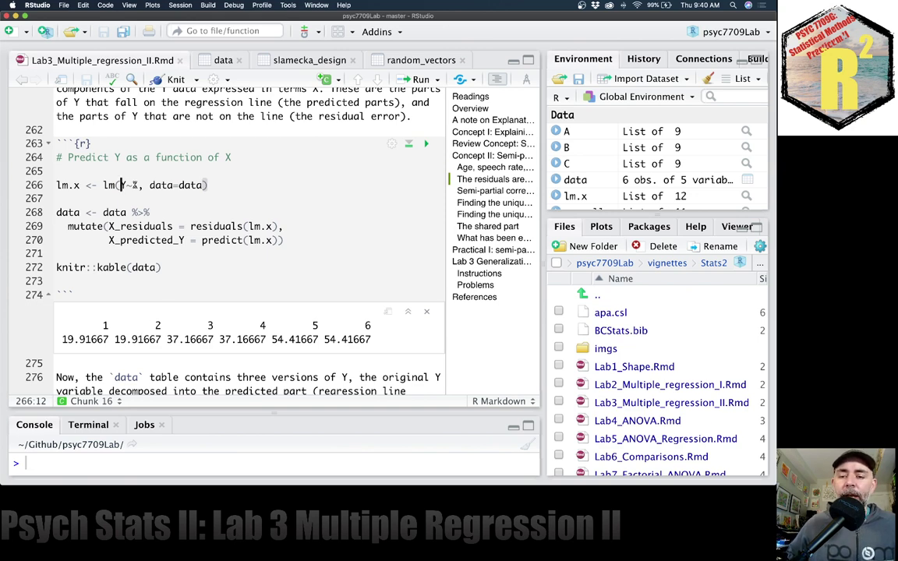
{"action": "double_click", "coordinate": [134, 185]}
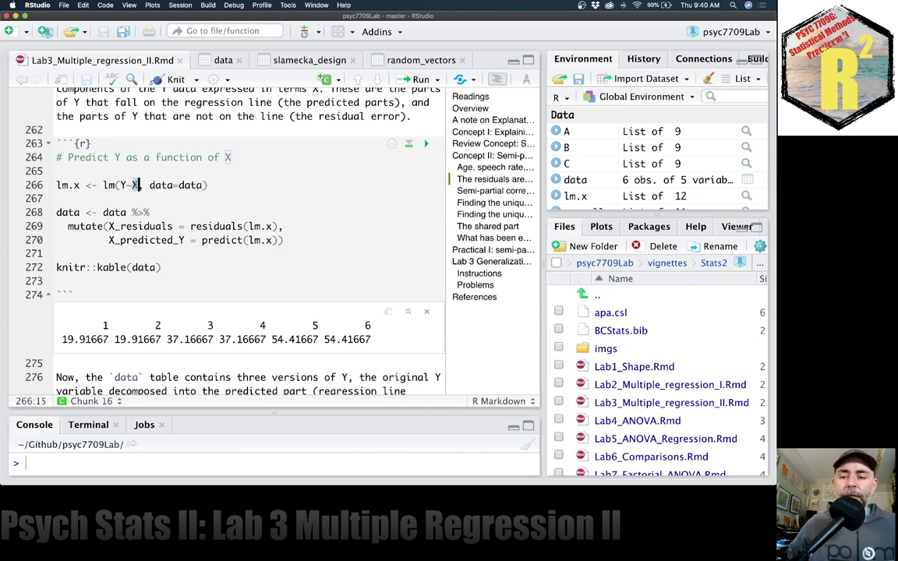
{"action": "left_click", "coordinate": [221, 61]}
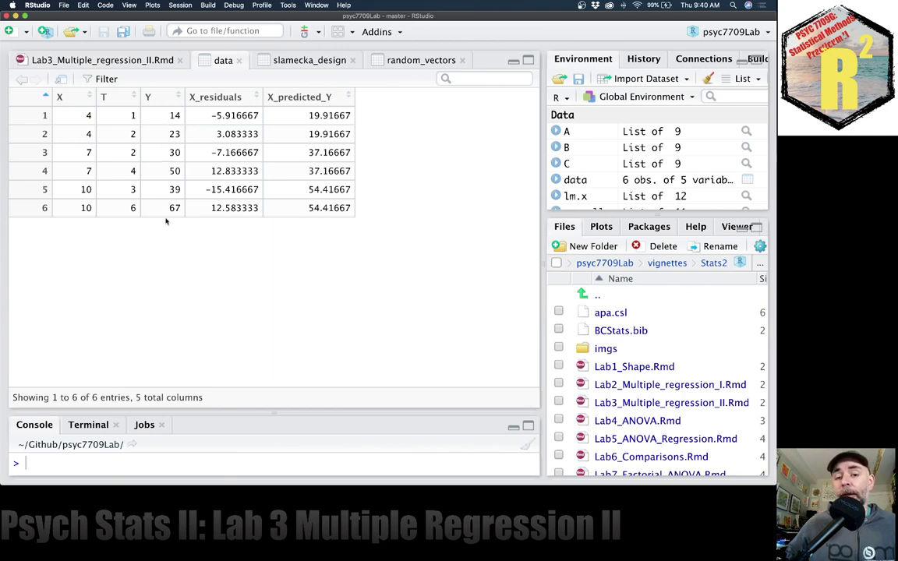
{"action": "left_click", "coordinate": [111, 55]}
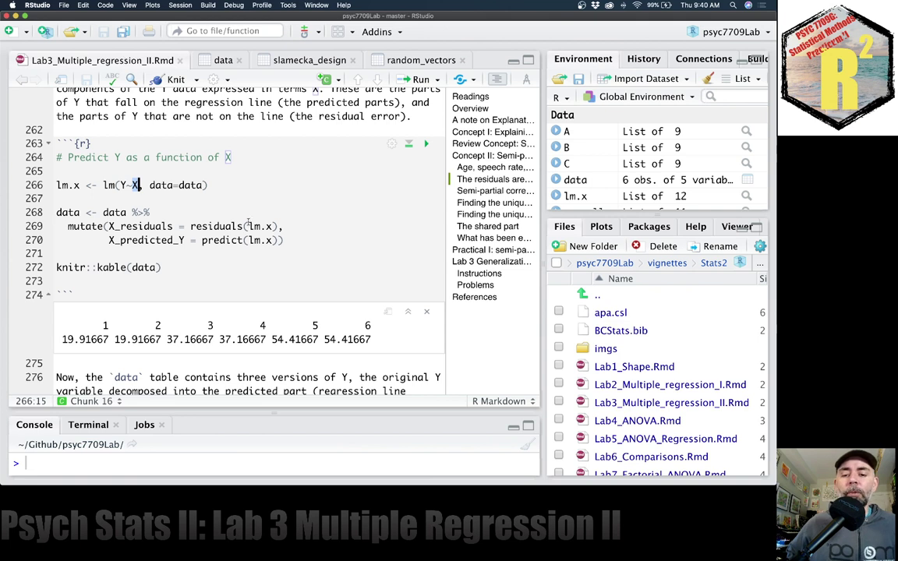
- Run only residuals(lm.x) from the mutate code and return to the three plots
{"action": "left_click_drag", "start_coordinate": [278, 226], "coordinate": [190, 226]}
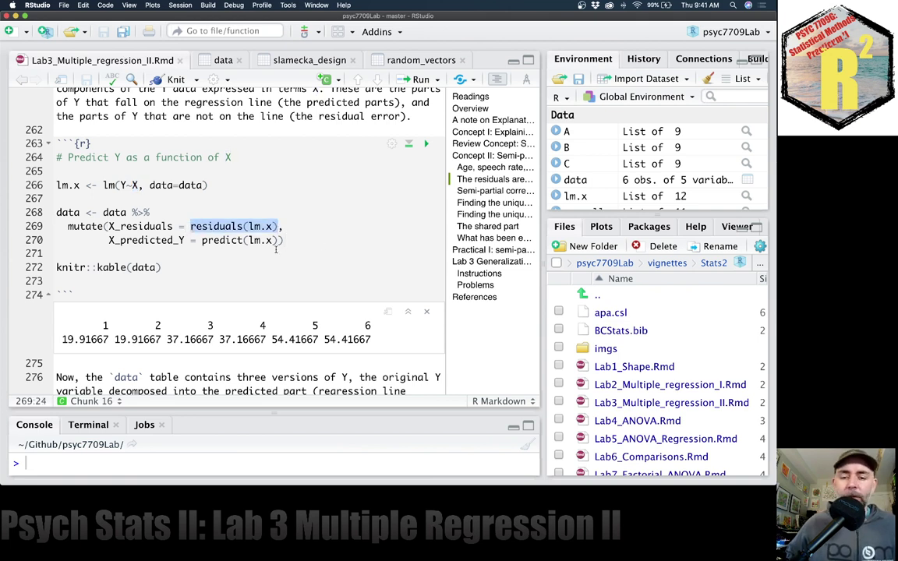
{"action": "key", "text": "super+Return"}
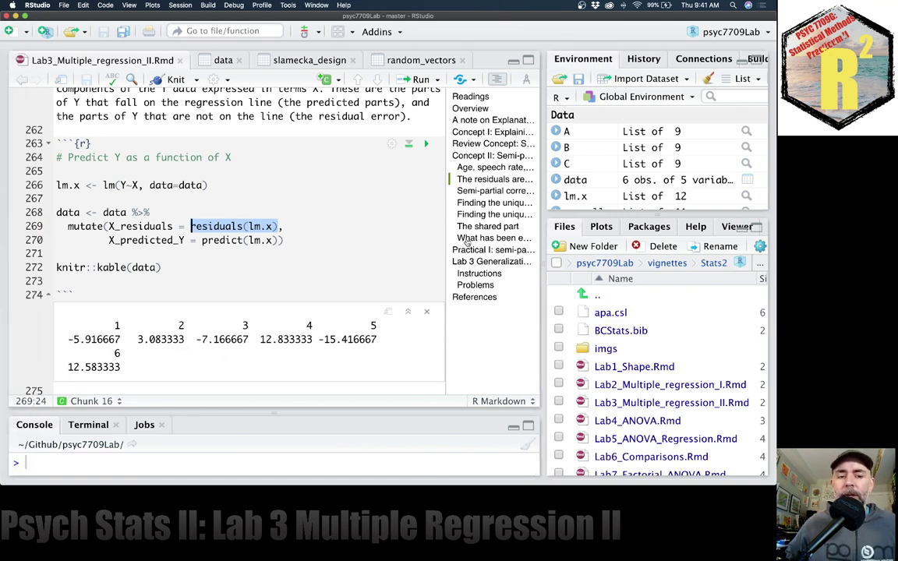
{"action": "scroll", "coordinate": [417, 242], "scroll_direction": "down", "scroll_amount": 8}
{"action": "scroll", "coordinate": [421, 259], "scroll_direction": "down", "scroll_amount": 10}
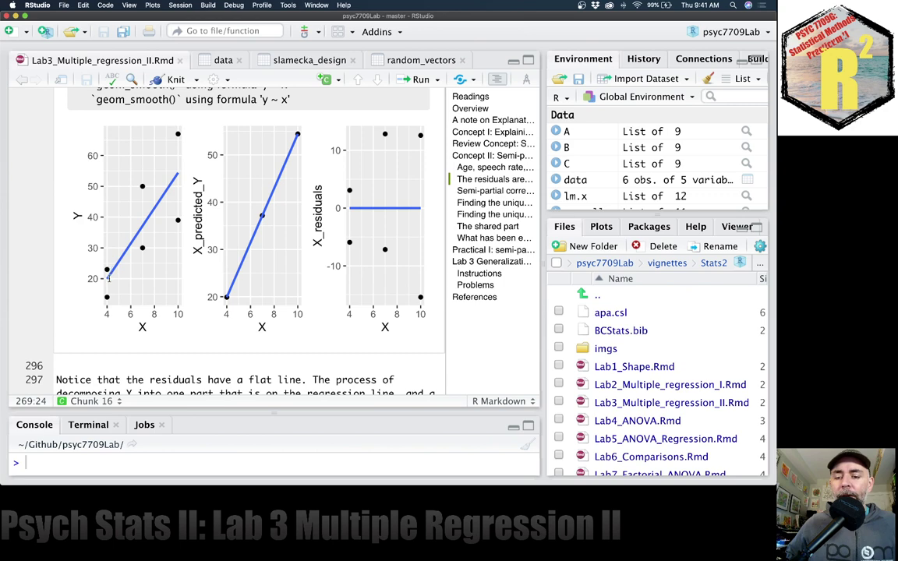
- Compare the Y, X_residuals and X_predicted_Y values in the first two data rows with their points at X = 4 in the Y plot
{"action": "left_click", "coordinate": [196, 57]}
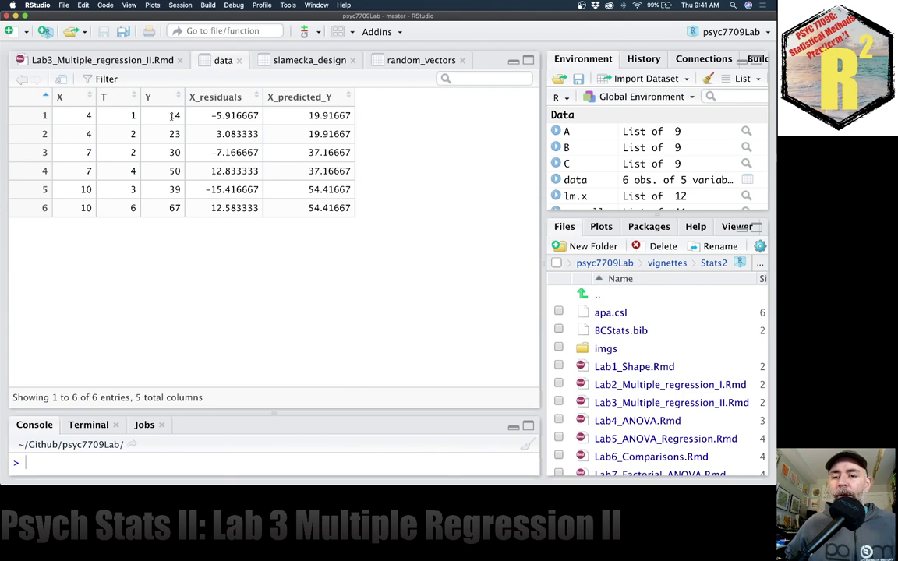
{"action": "double_click", "coordinate": [172, 115]}
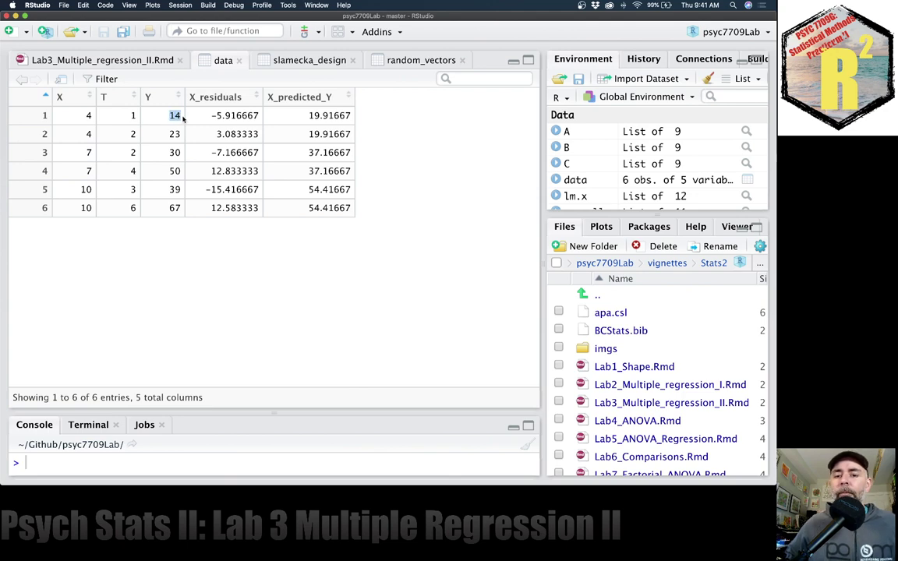
{"action": "left_click", "coordinate": [137, 63]}
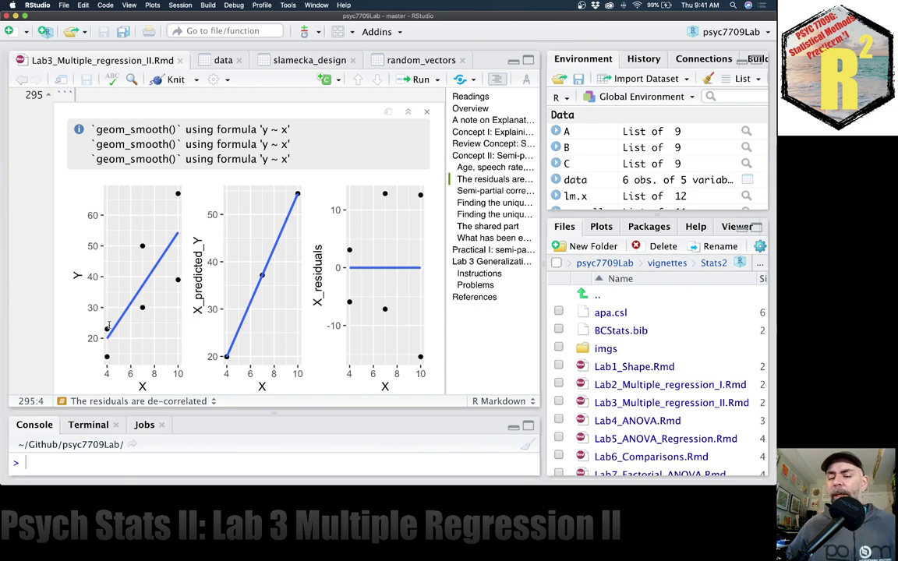
{"action": "left_click", "coordinate": [209, 60]}
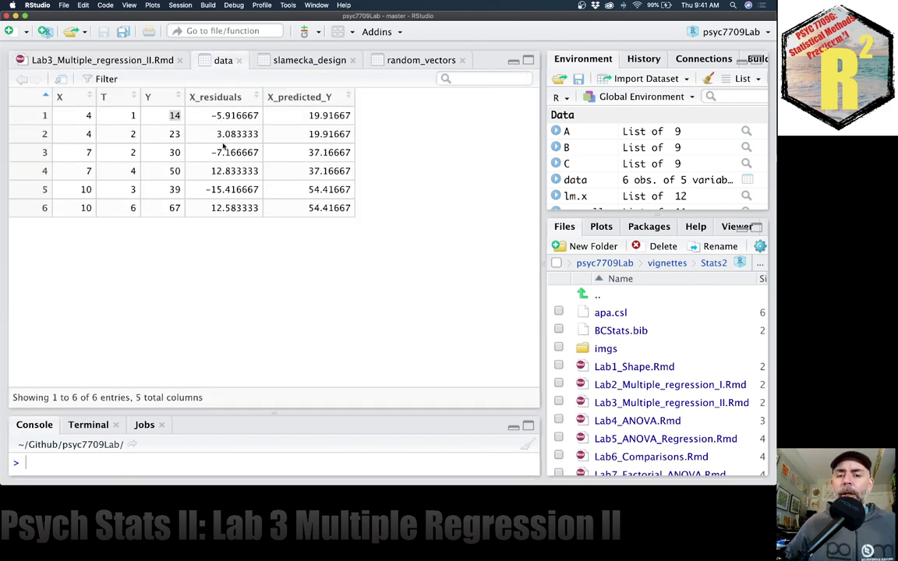
{"action": "left_click_drag", "start_coordinate": [83, 133], "coordinate": [245, 133]}
{"action": "left_click", "coordinate": [210, 134]}
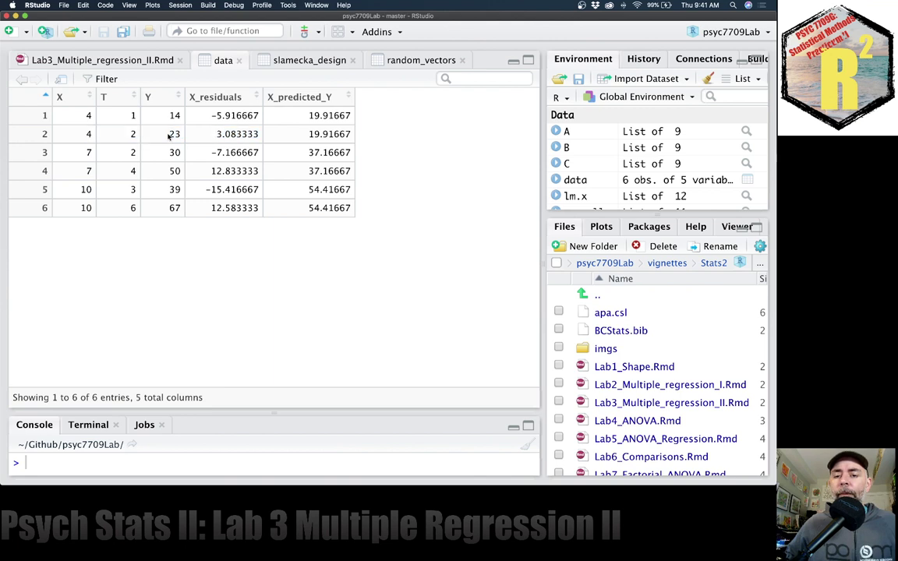
{"action": "left_click_drag", "start_coordinate": [169, 136], "coordinate": [182, 136]}
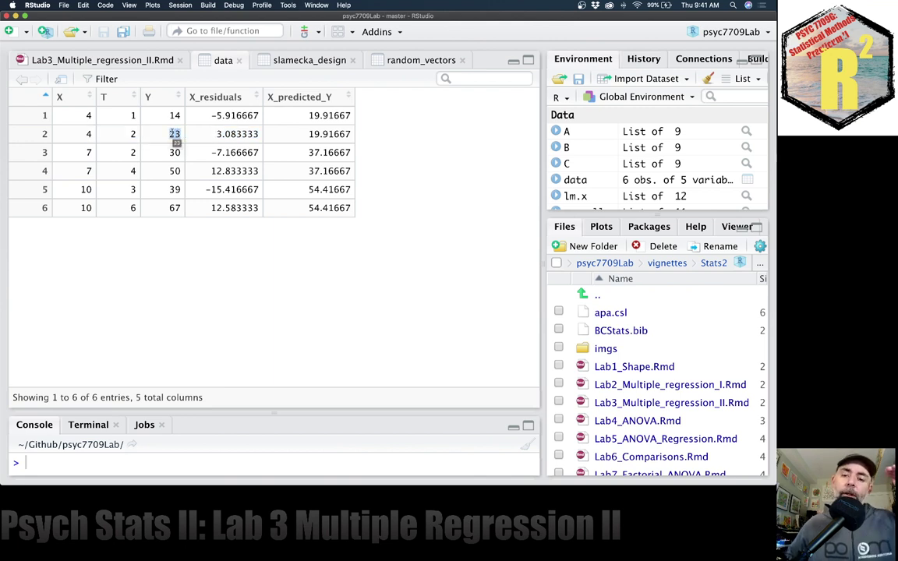
{"action": "left_click", "coordinate": [304, 136]}
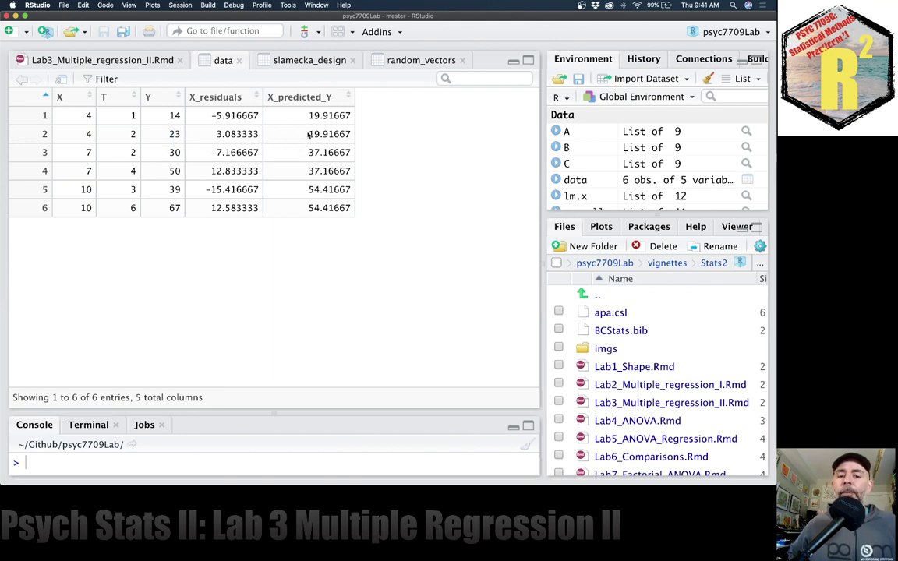
- Compare the second data row's X_residuals and X_predicted_Y values with the three plots in the lab document, and return to the data table
{"action": "left_click_drag", "start_coordinate": [309, 135], "coordinate": [314, 119]}
{"action": "left_click", "coordinate": [317, 121]}
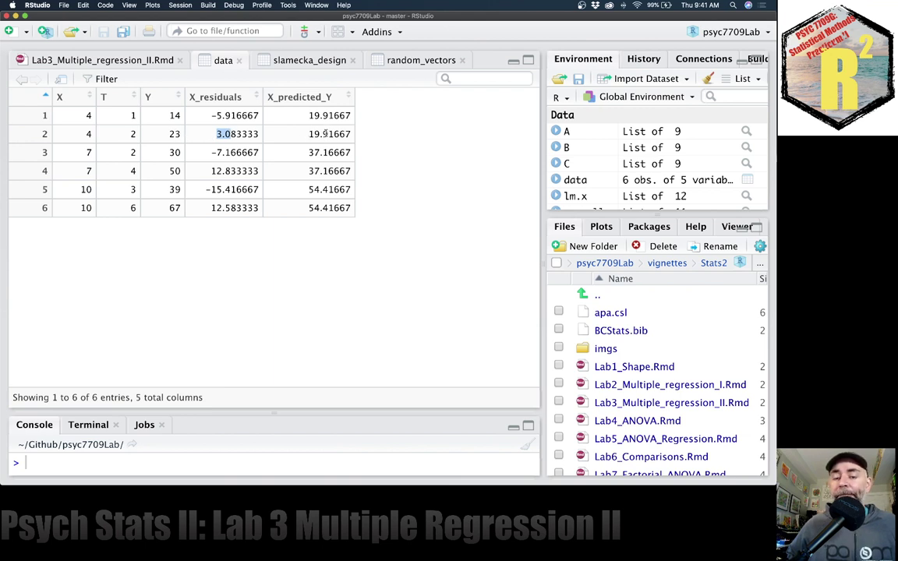
{"action": "left_click", "coordinate": [273, 134]}
{"action": "left_click", "coordinate": [141, 62]}
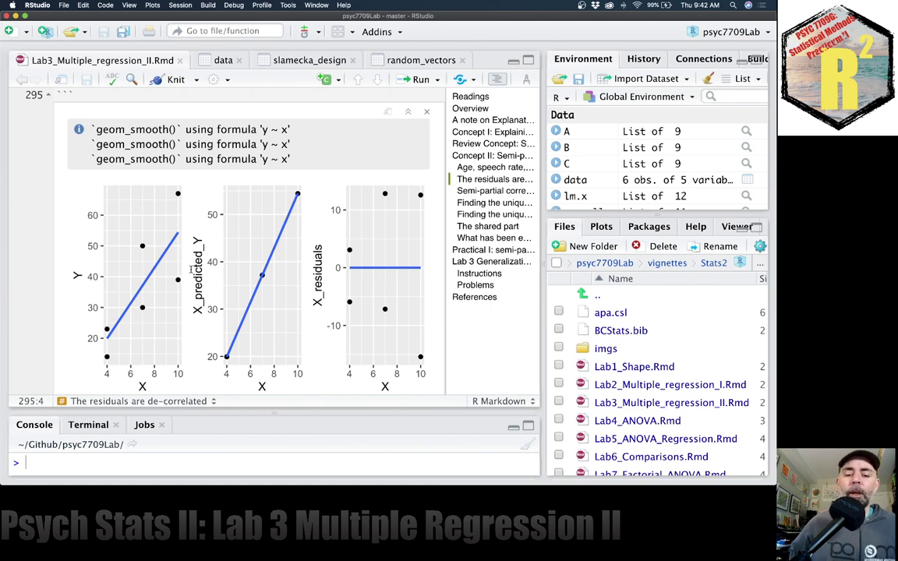
{"action": "left_click", "coordinate": [210, 60]}
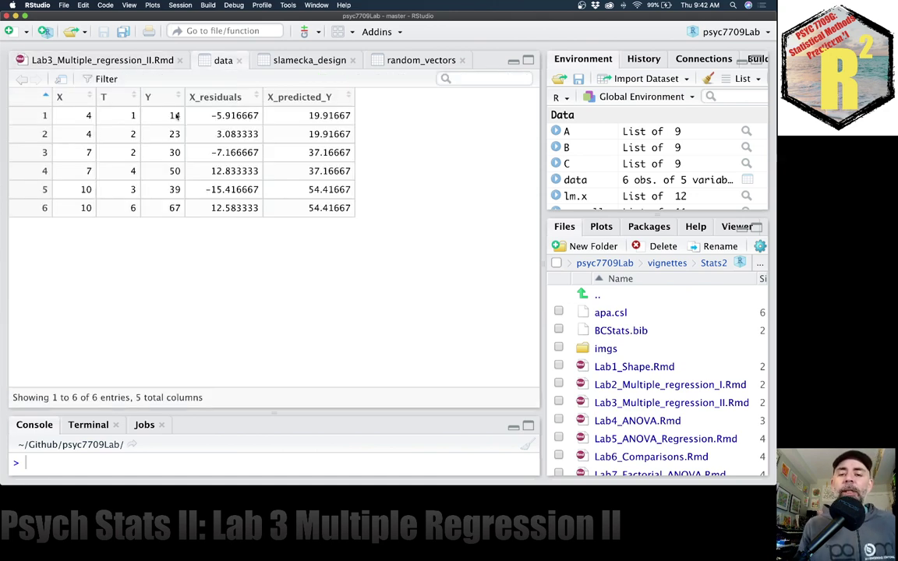
- Examine how X_residuals and X_predicted_Y combine into Y in the first data row, where X is 4
{"action": "left_click_drag", "start_coordinate": [226, 115], "coordinate": [265, 207]}
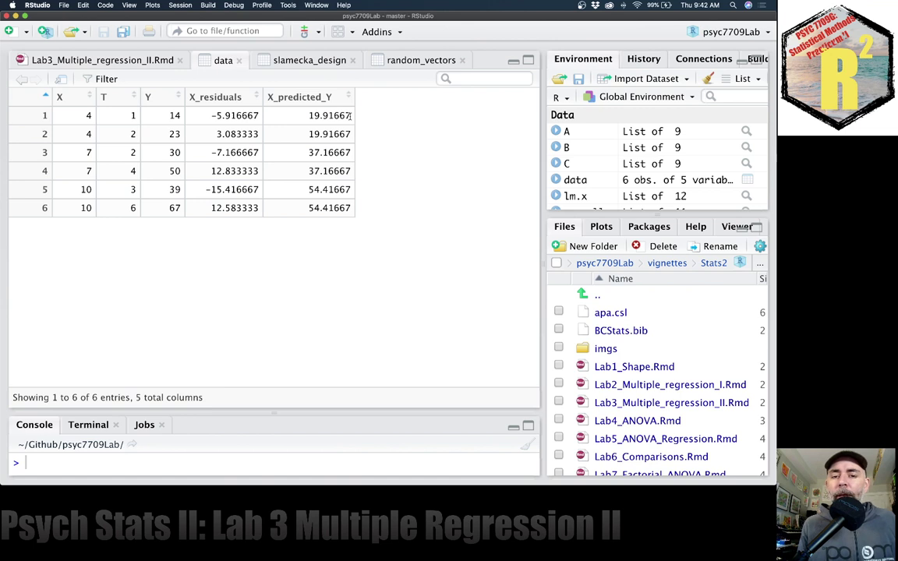
{"action": "left_click_drag", "start_coordinate": [351, 115], "coordinate": [191, 113]}
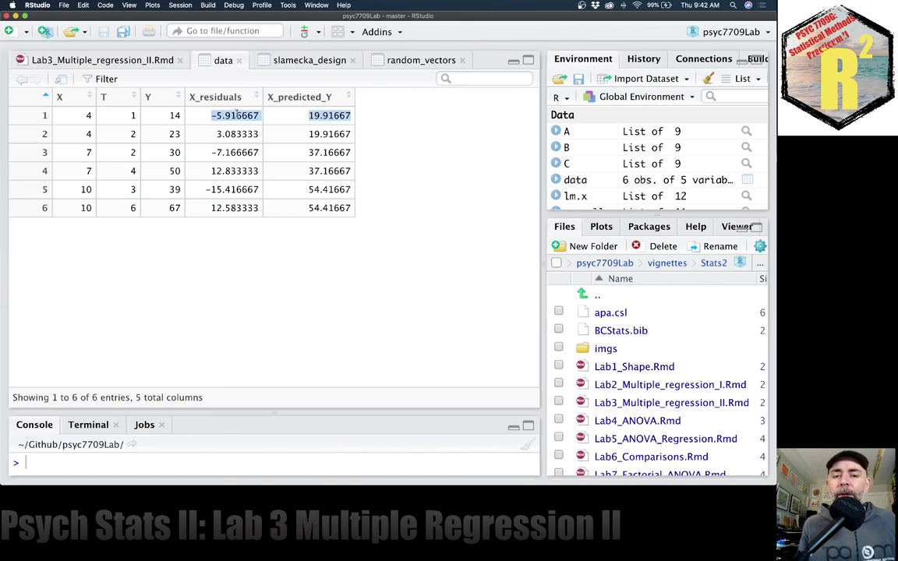
{"action": "left_click_drag", "start_coordinate": [154, 110], "coordinate": [181, 117]}
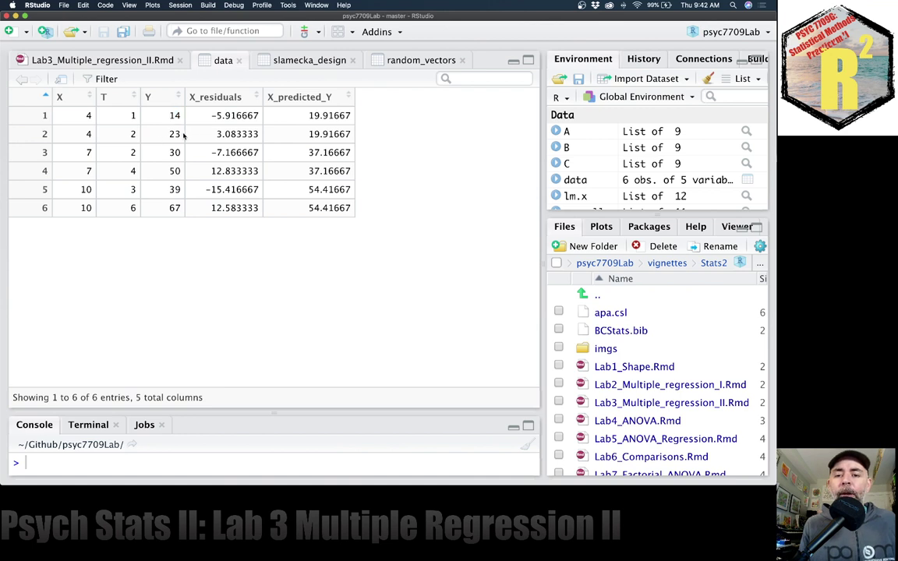
{"action": "left_click_drag", "start_coordinate": [80, 116], "coordinate": [93, 116]}
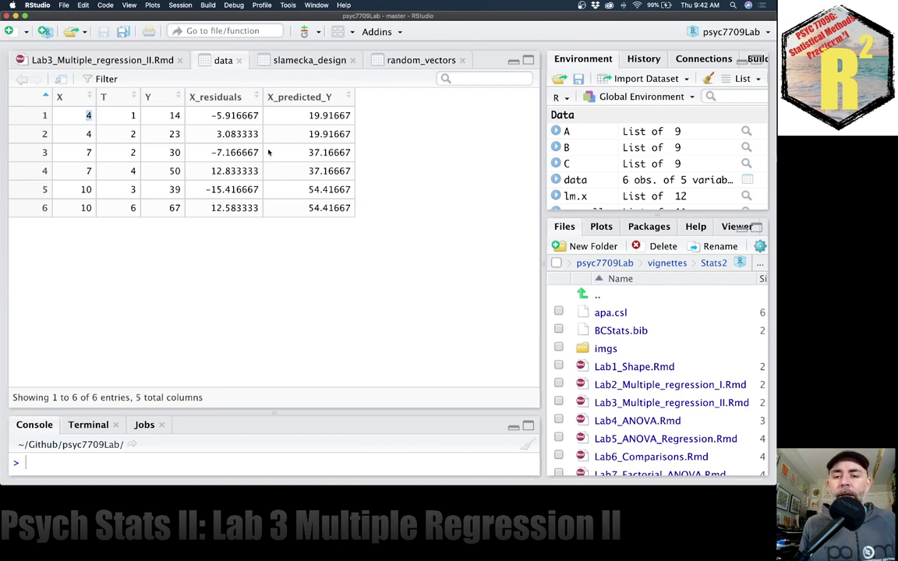
{"action": "left_click_drag", "start_coordinate": [155, 113], "coordinate": [192, 111]}
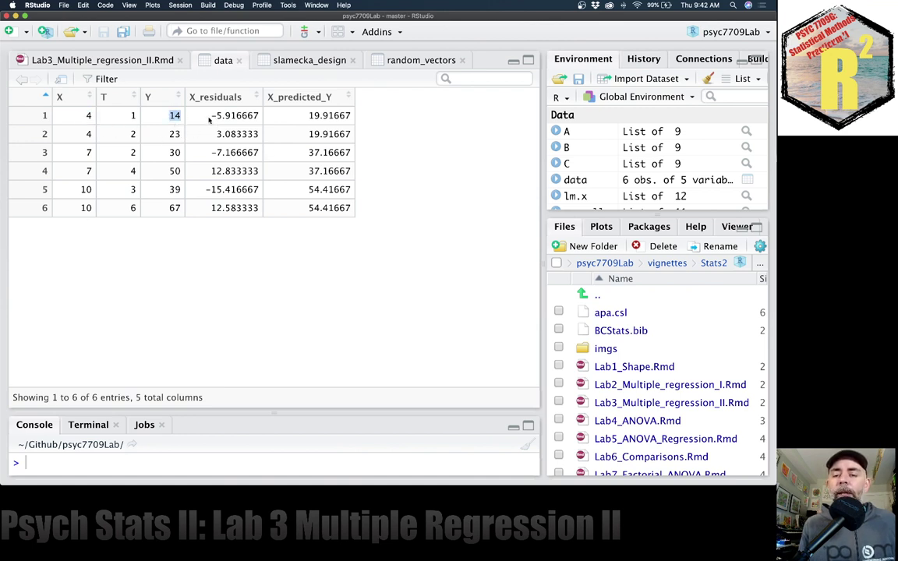
{"action": "left_click_drag", "start_coordinate": [307, 114], "coordinate": [349, 114]}
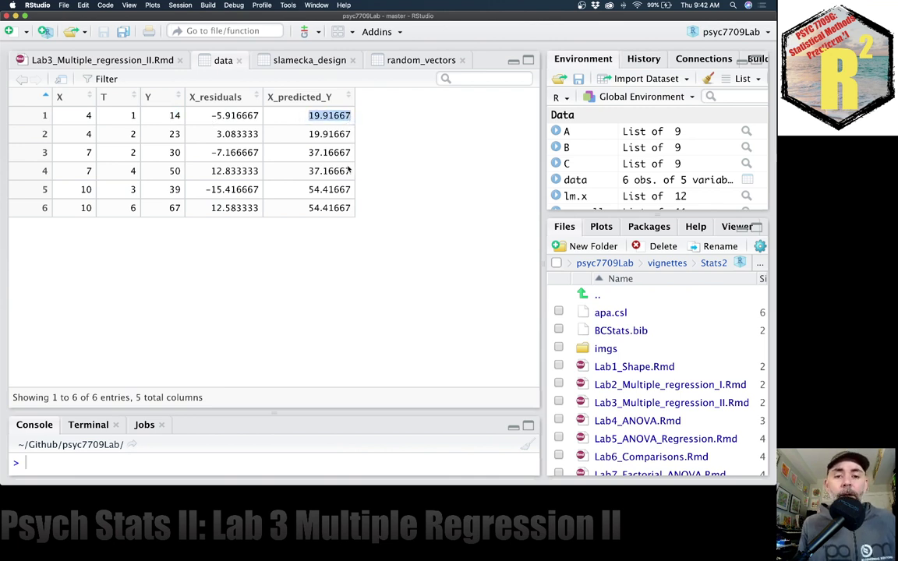
- Examine the first row's X_residuals value as the prediction error, and check the decomposition against the three plots
{"action": "left_click", "coordinate": [238, 115]}
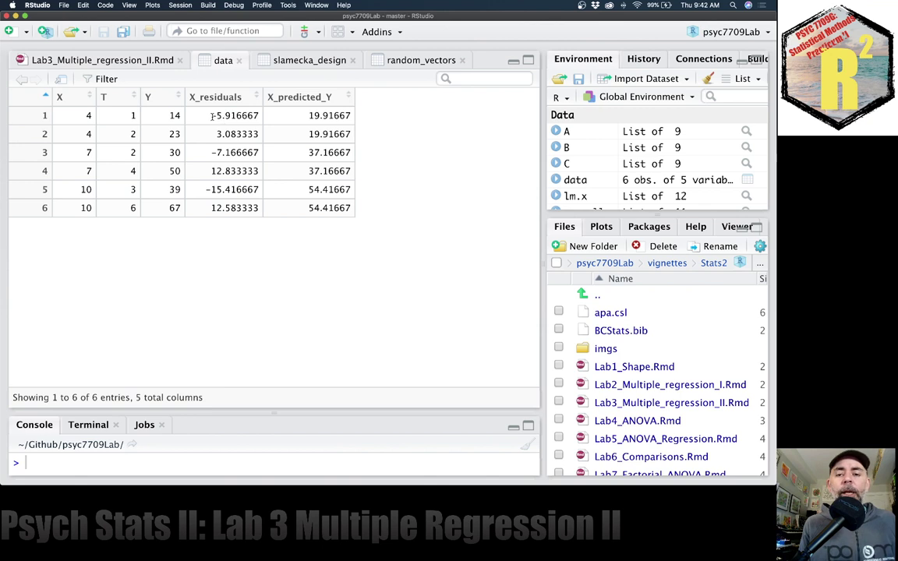
{"action": "left_click_drag", "start_coordinate": [211, 116], "coordinate": [260, 115]}
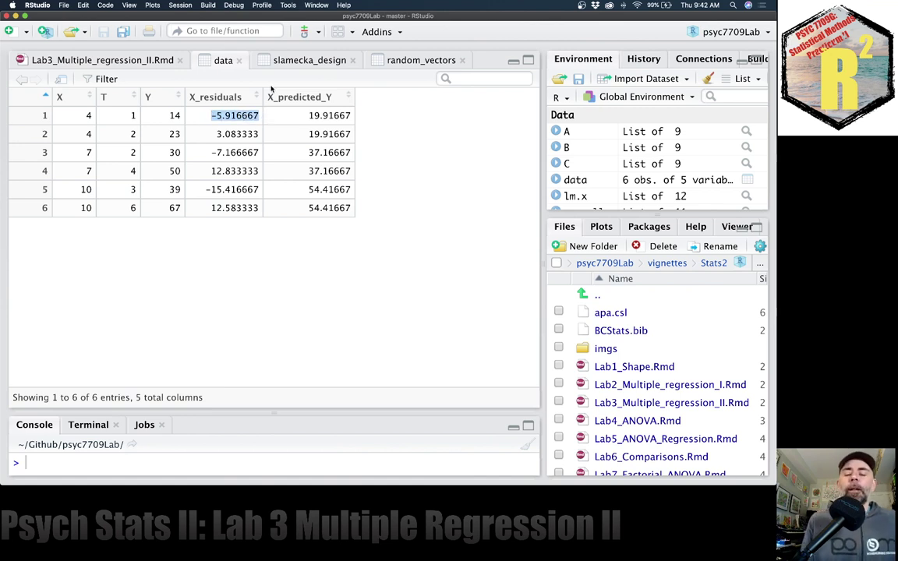
{"action": "left_click", "coordinate": [212, 116]}
{"action": "left_click_drag", "start_coordinate": [211, 115], "coordinate": [234, 113]}
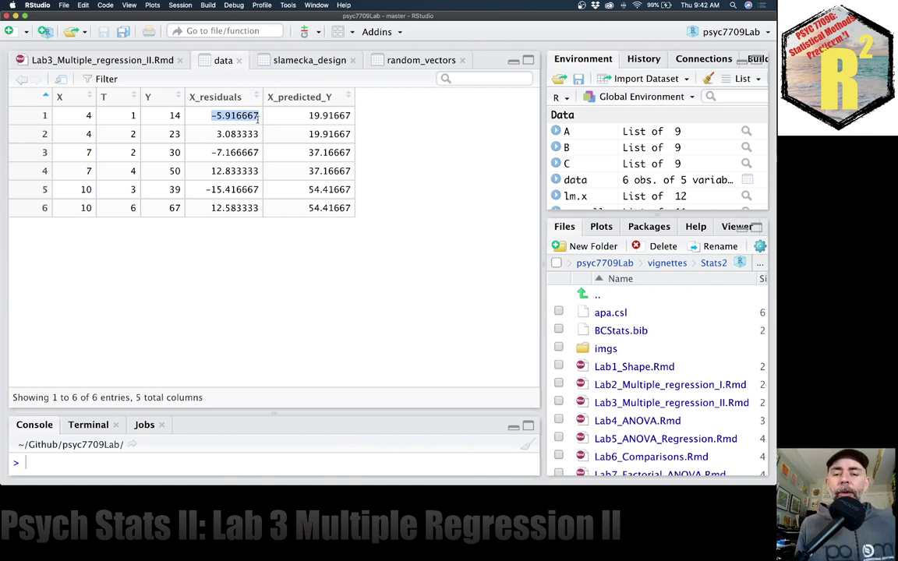
{"action": "left_click", "coordinate": [168, 116]}
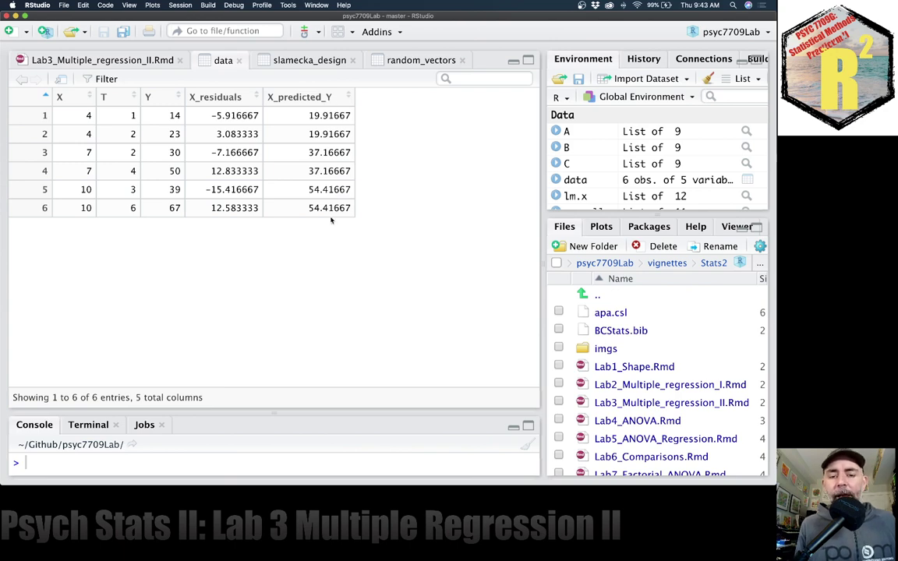
{"action": "left_click", "coordinate": [134, 62]}
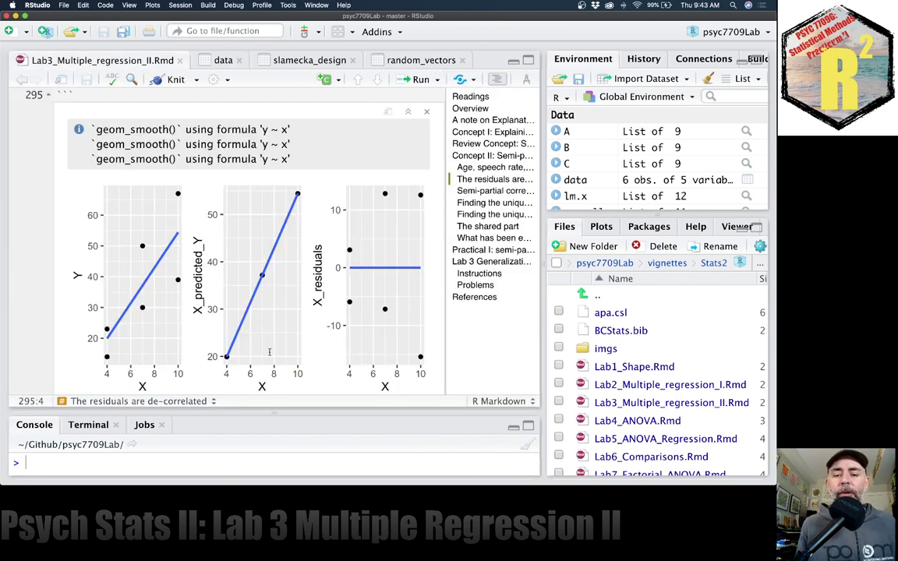
{"action": "left_click", "coordinate": [200, 58]}
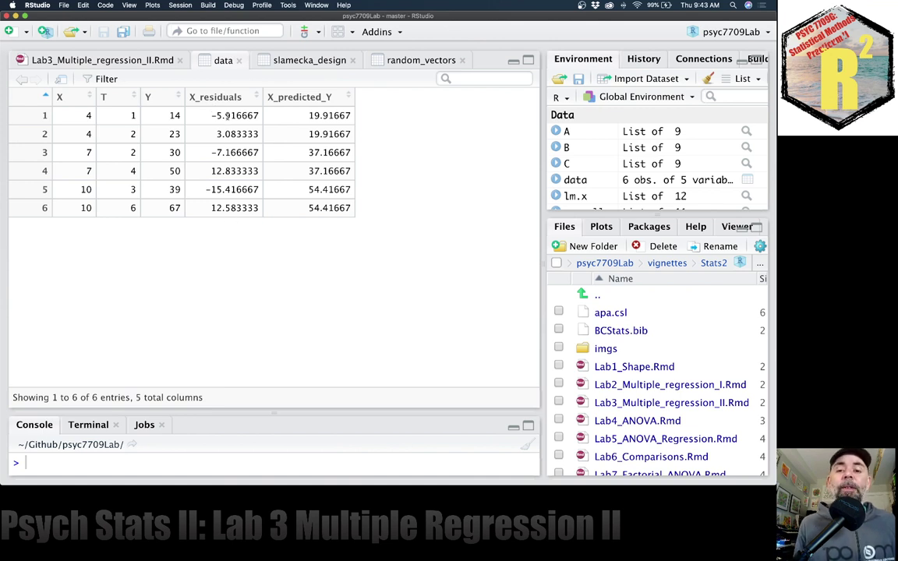
- Run the "Predict Y as a function of T" chunk in the lab document after checking the columns of the data table
{"action": "left_click", "coordinate": [110, 56]}
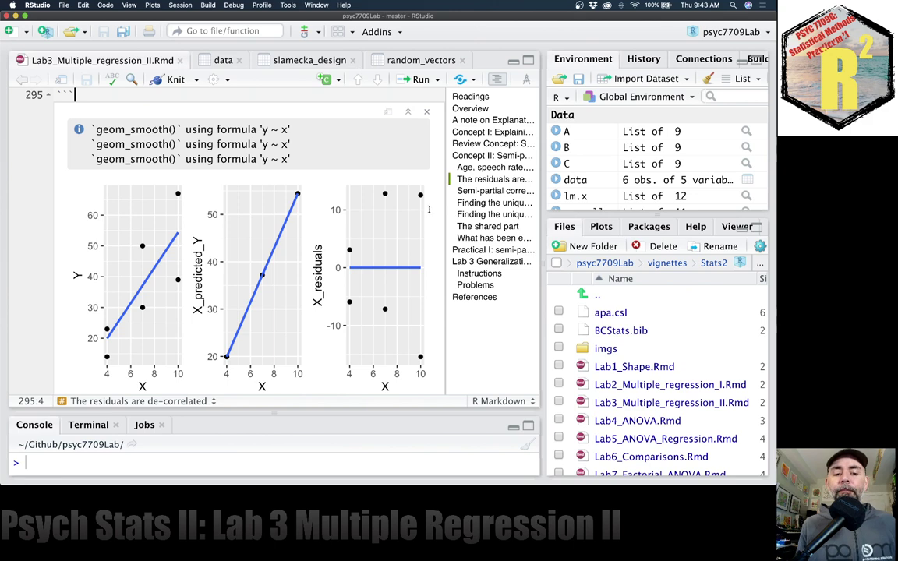
{"action": "scroll", "coordinate": [385, 189], "scroll_direction": "down", "scroll_amount": 5}
{"action": "scroll", "coordinate": [440, 195], "scroll_direction": "down", "scroll_amount": 8}
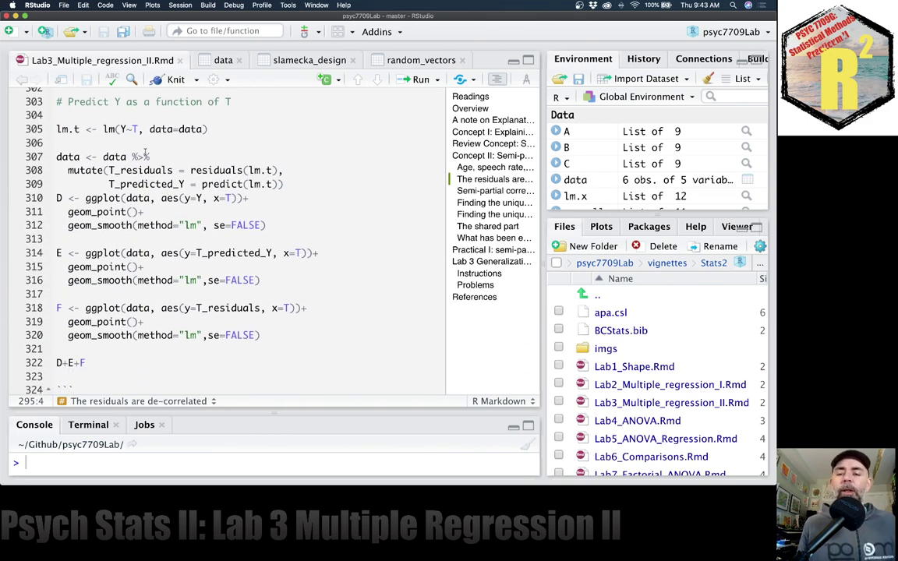
{"action": "left_click", "coordinate": [224, 61]}
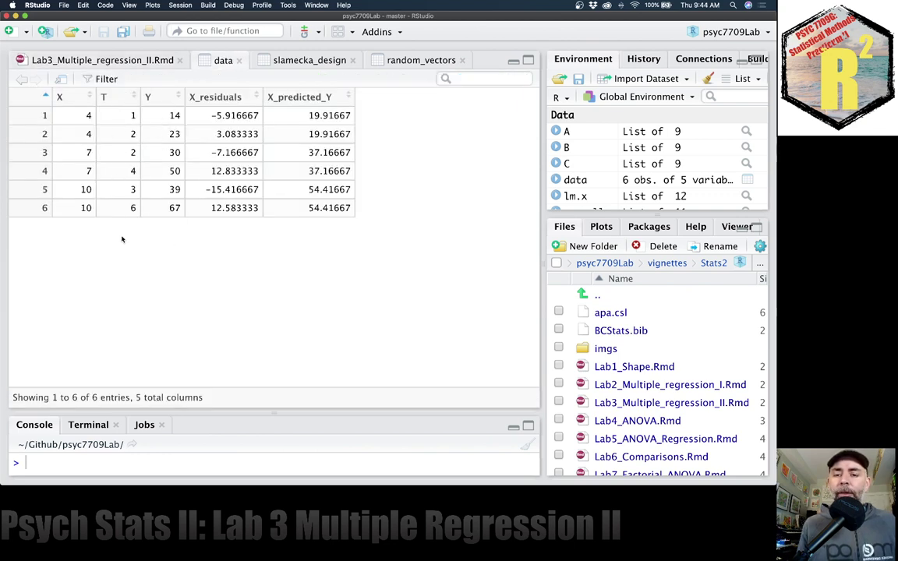
{"action": "left_click", "coordinate": [97, 58]}
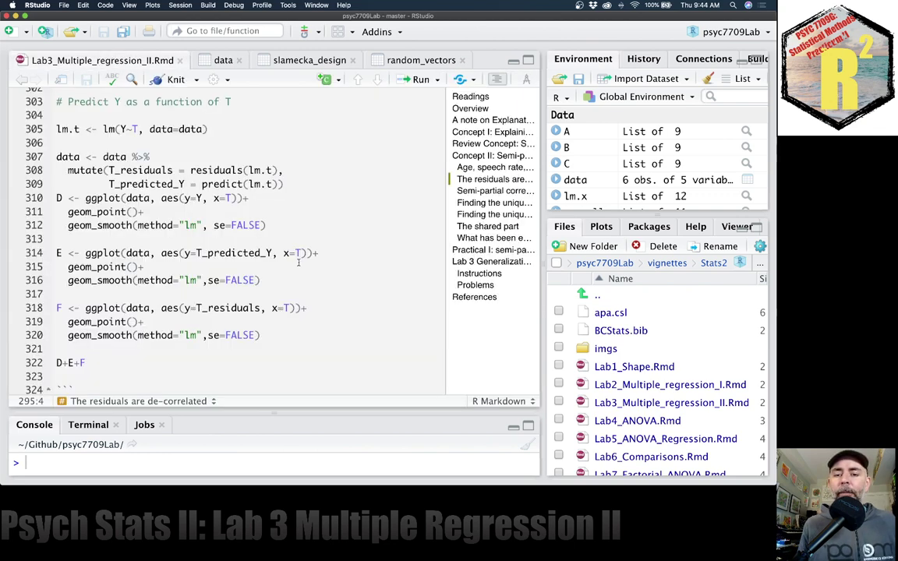
{"action": "scroll", "coordinate": [375, 243], "scroll_direction": "up", "scroll_amount": 3}
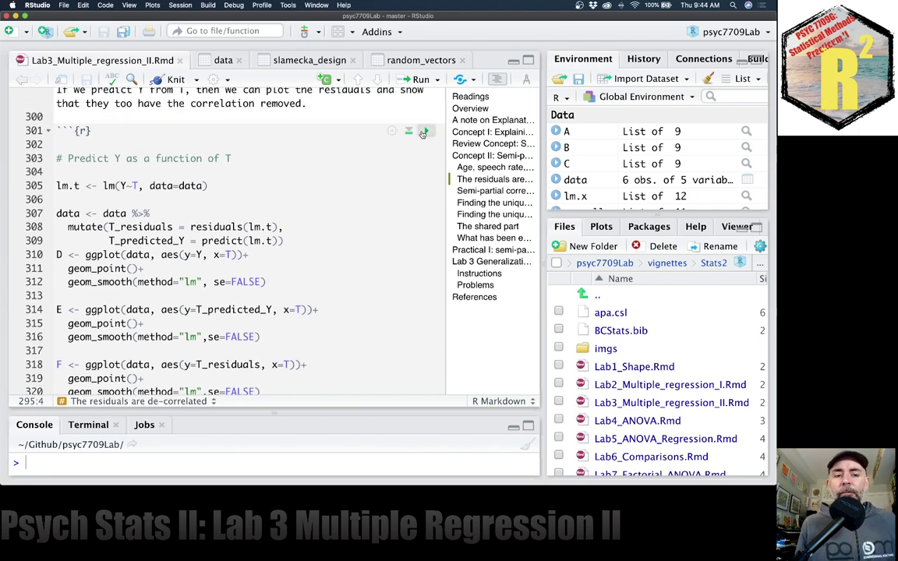
{"action": "left_click", "coordinate": [426, 131]}
{"action": "scroll", "coordinate": [385, 183], "scroll_direction": "up", "scroll_amount": 1}
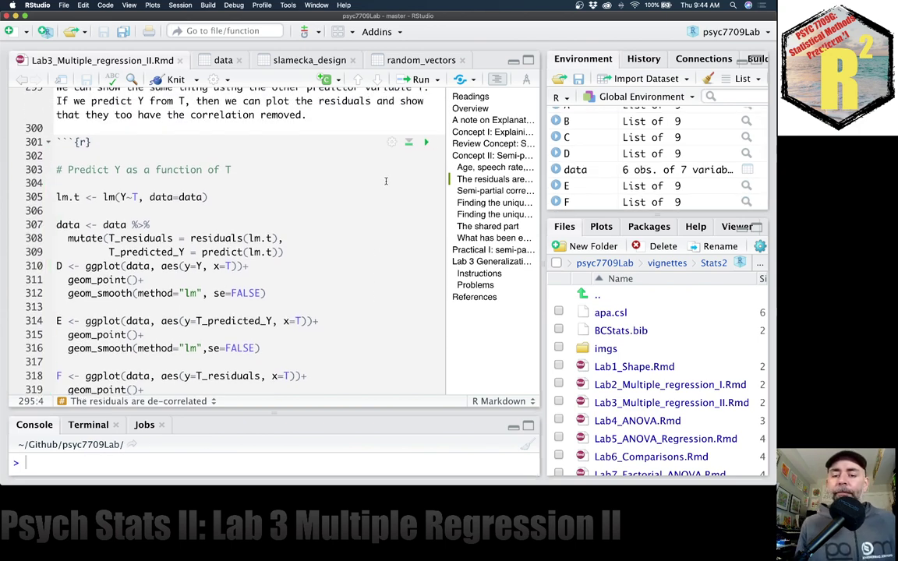
- Examine the chunk's three output plots of Y, T_predicted_Y and T_residuals against T
{"action": "scroll", "coordinate": [385, 181], "scroll_direction": "down", "scroll_amount": 3}
{"action": "scroll", "coordinate": [385, 181], "scroll_direction": "down", "scroll_amount": 1}
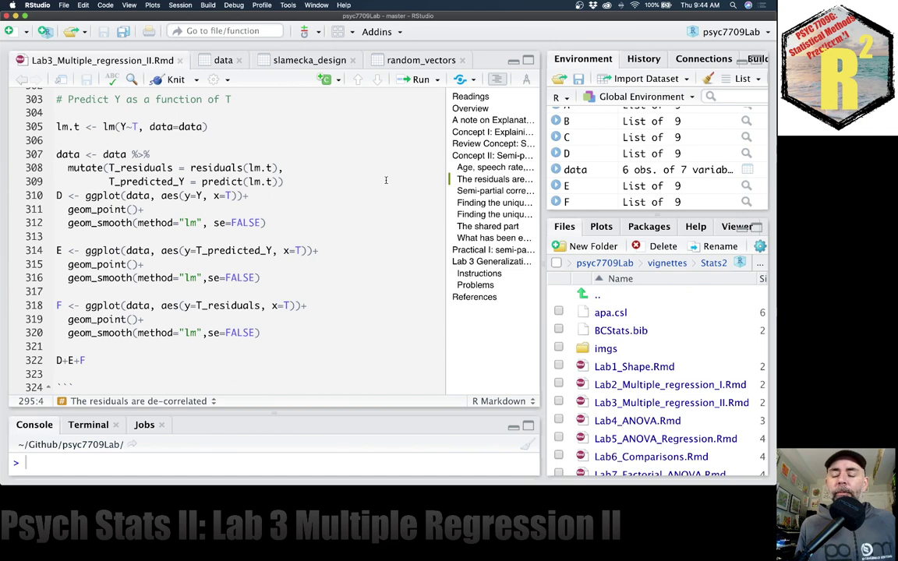
{"action": "scroll", "coordinate": [390, 174], "scroll_direction": "down", "scroll_amount": 7}
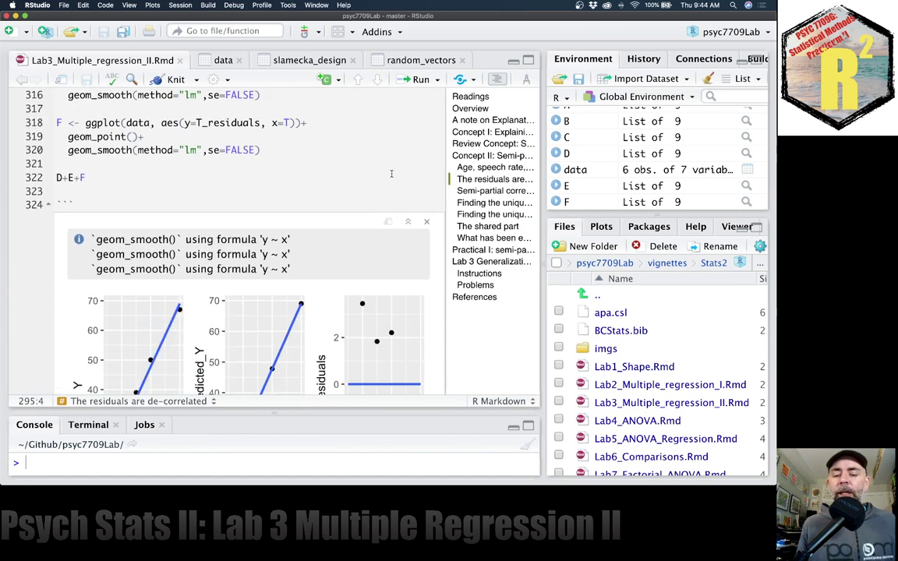
{"action": "scroll", "coordinate": [437, 180], "scroll_direction": "down", "scroll_amount": 3}
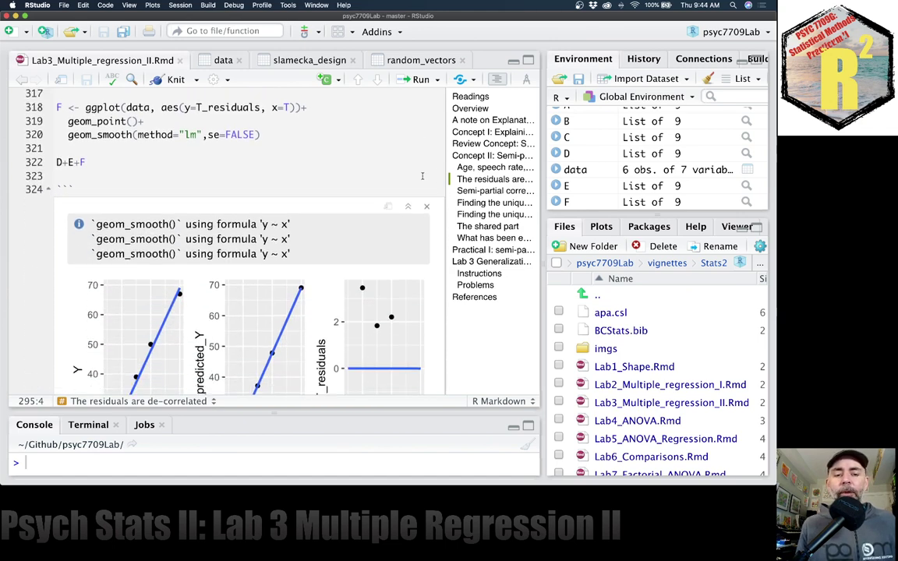
{"action": "scroll", "coordinate": [436, 179], "scroll_direction": "down", "scroll_amount": 2}
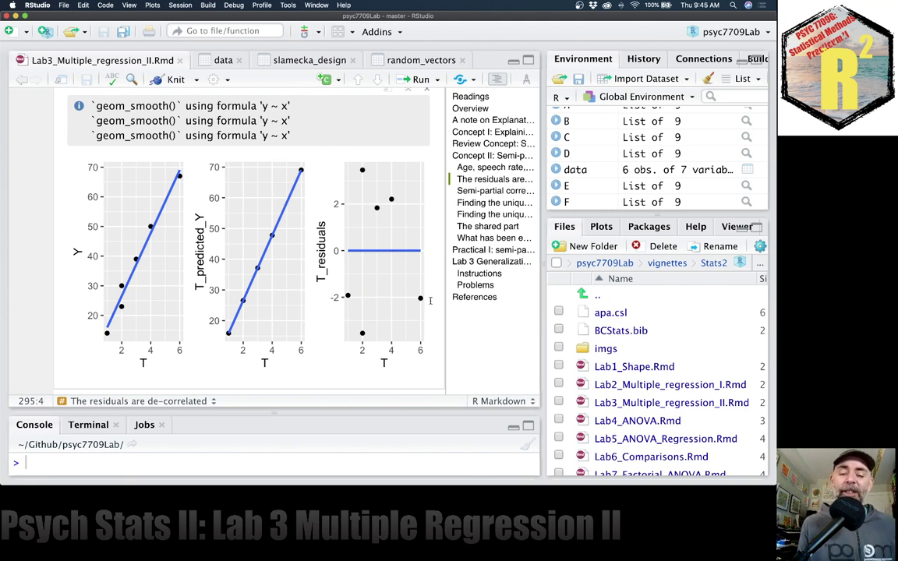
- Read the "Semi-partial correlation" section, check the X and T columns in the data table, and return to the lab document
{"action": "scroll", "coordinate": [431, 169], "scroll_direction": "down", "scroll_amount": 5}
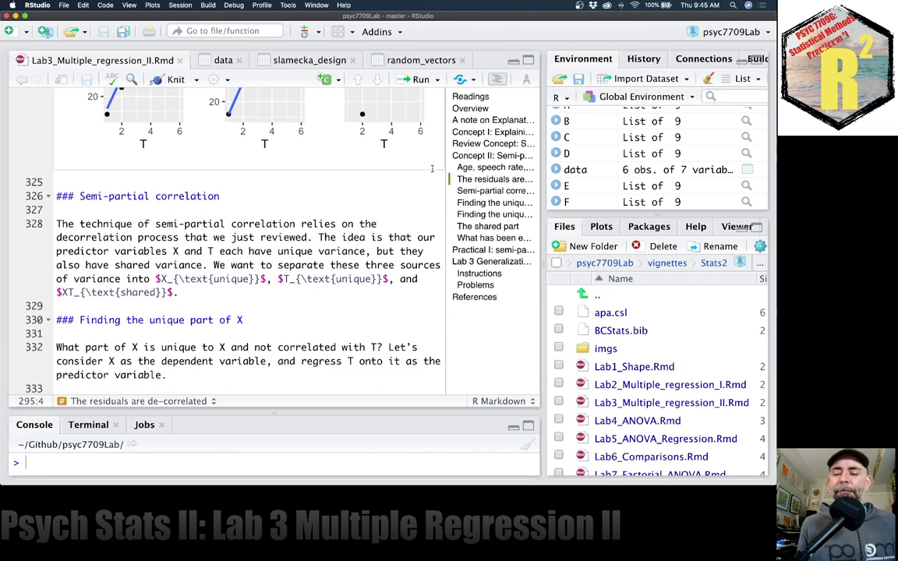
{"action": "scroll", "coordinate": [432, 168], "scroll_direction": "down", "scroll_amount": 3}
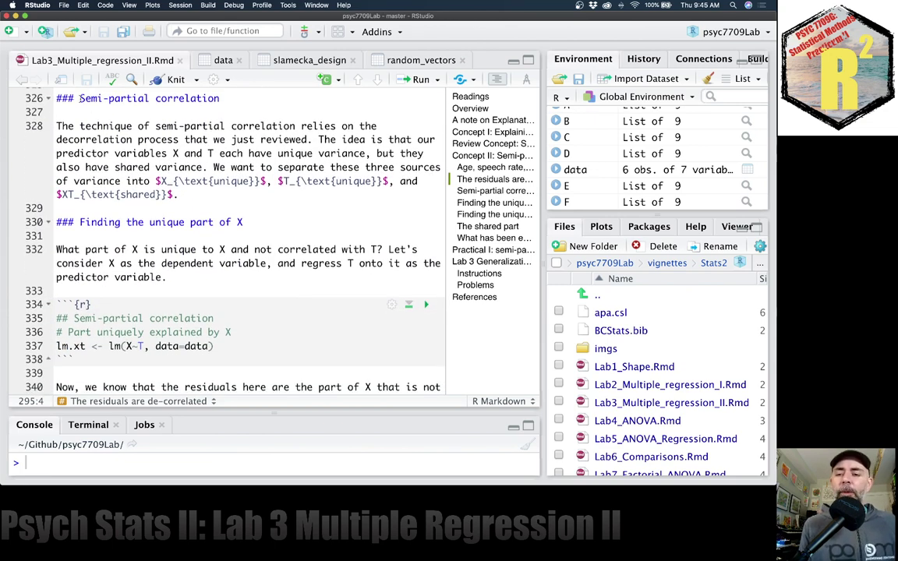
{"action": "left_click_drag", "start_coordinate": [78, 98], "coordinate": [222, 98]}
{"action": "left_click", "coordinate": [235, 103]}
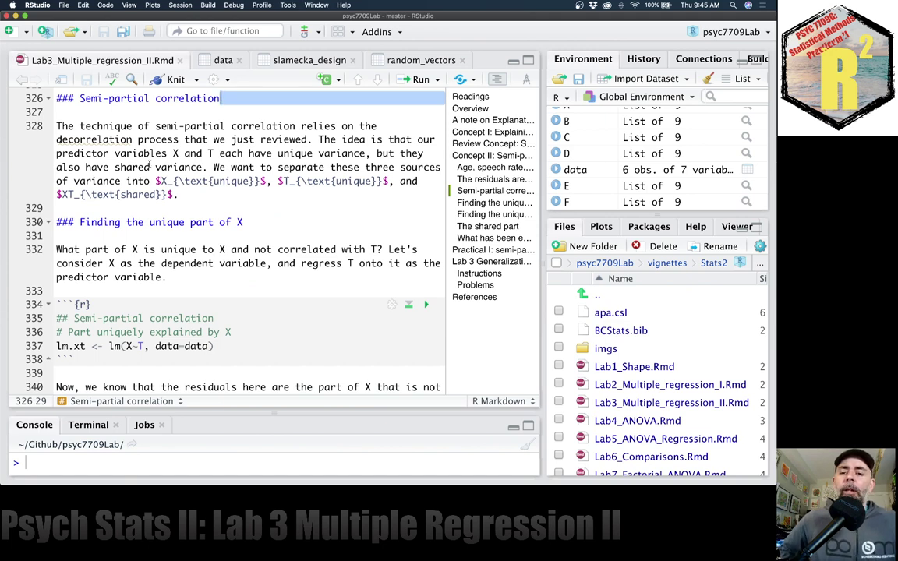
{"action": "left_click", "coordinate": [199, 60]}
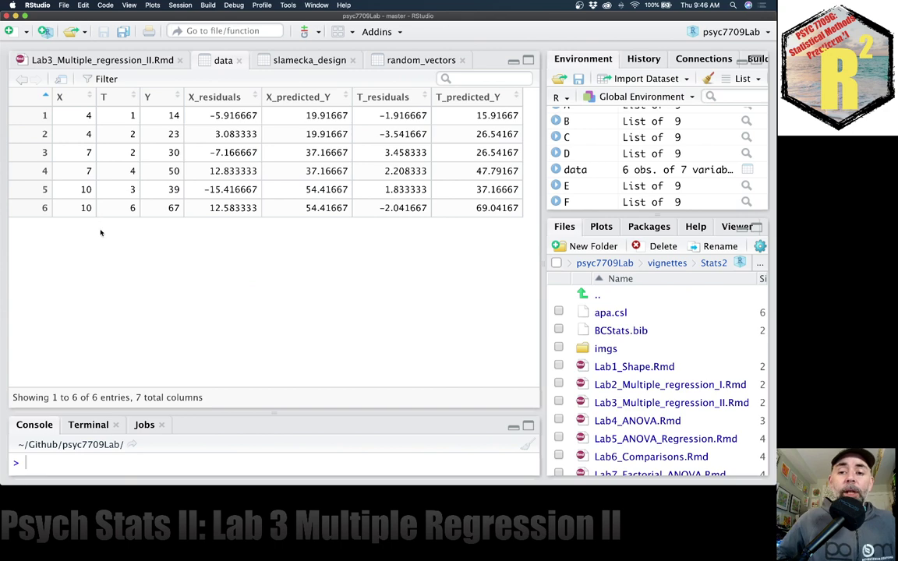
{"action": "left_click", "coordinate": [103, 61]}
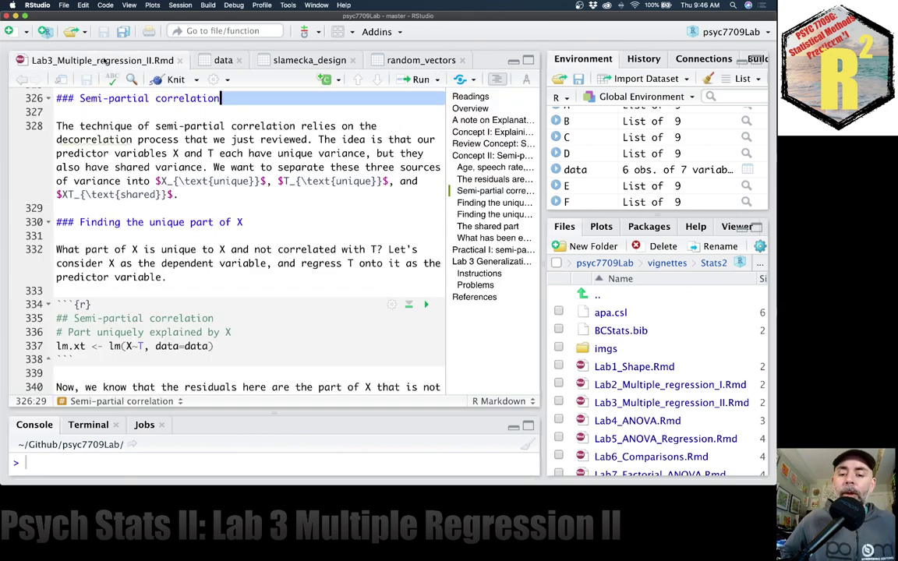
- Examine the X~T formula of lm.xt in the "Finding the unique part of X" chunk, highlighting X and T in turn
{"action": "scroll", "coordinate": [237, 226], "scroll_direction": "down", "scroll_amount": 3}
{"action": "left_click", "coordinate": [217, 208]}
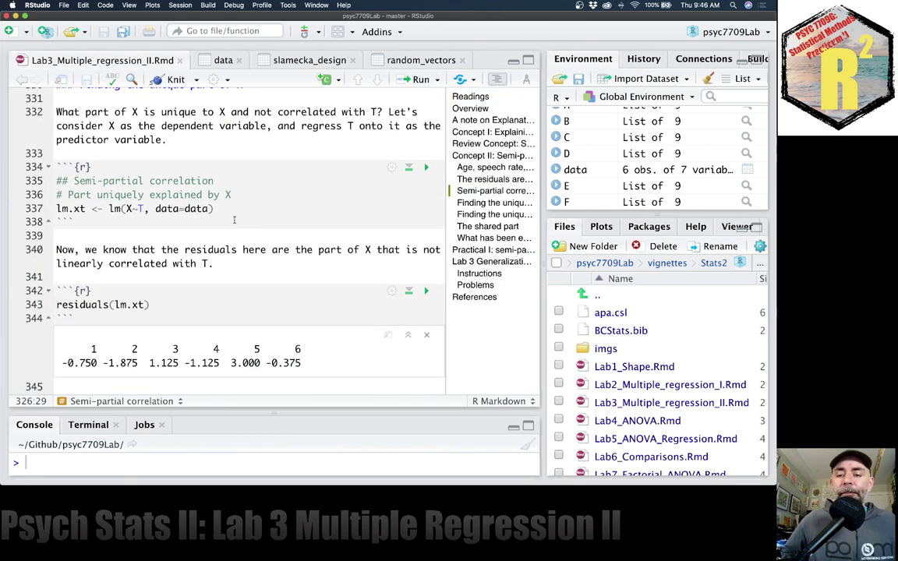
{"action": "left_click", "coordinate": [127, 208]}
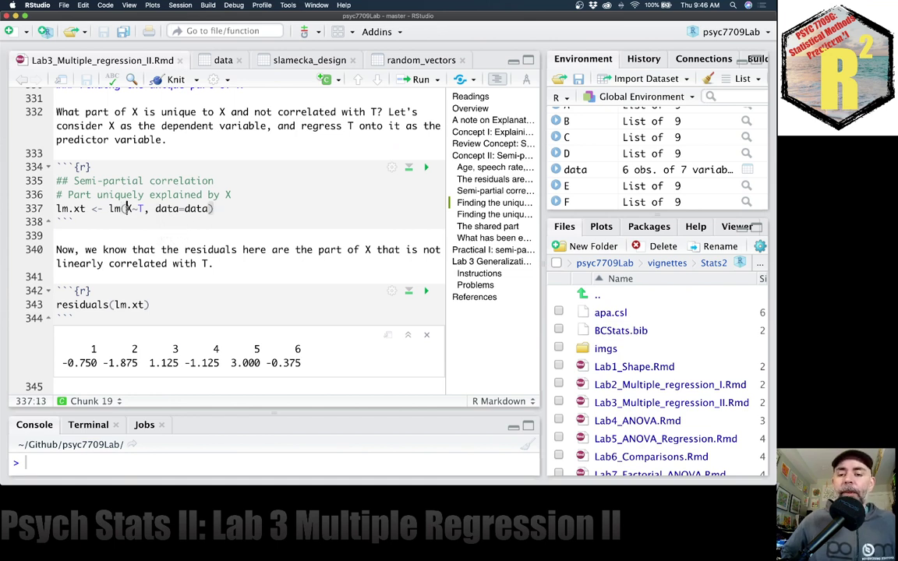
{"action": "left_click", "coordinate": [133, 208]}
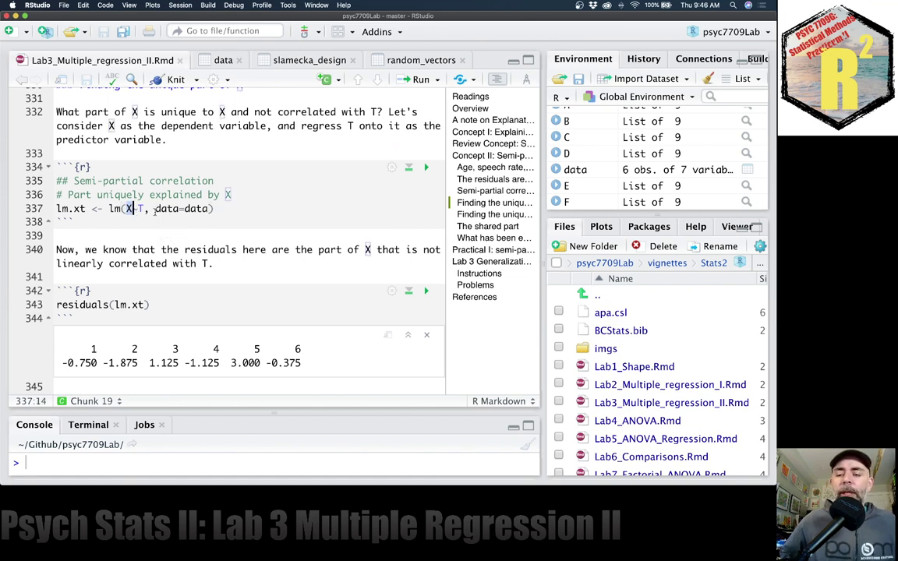
{"action": "key", "text": "Right"}
{"action": "key", "text": "Right"}
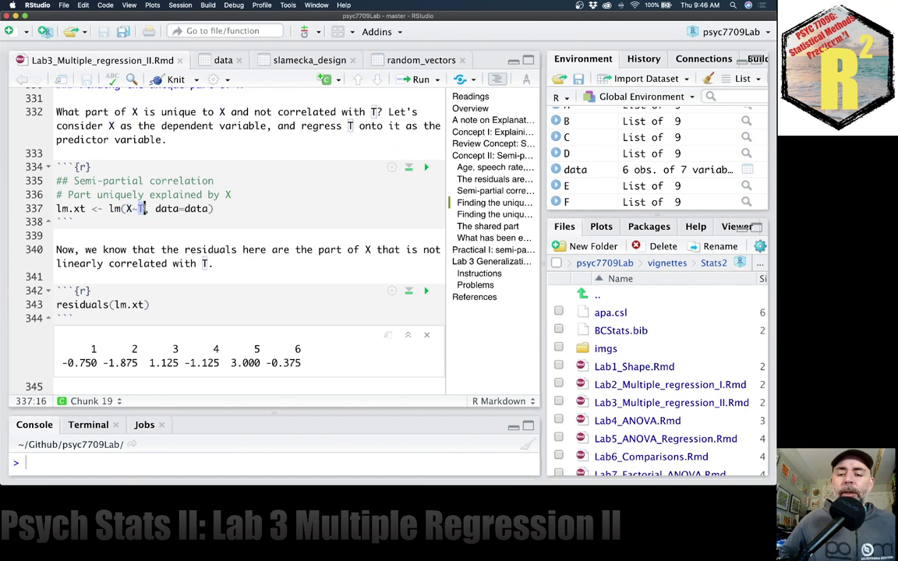
{"action": "left_click", "coordinate": [254, 209]}
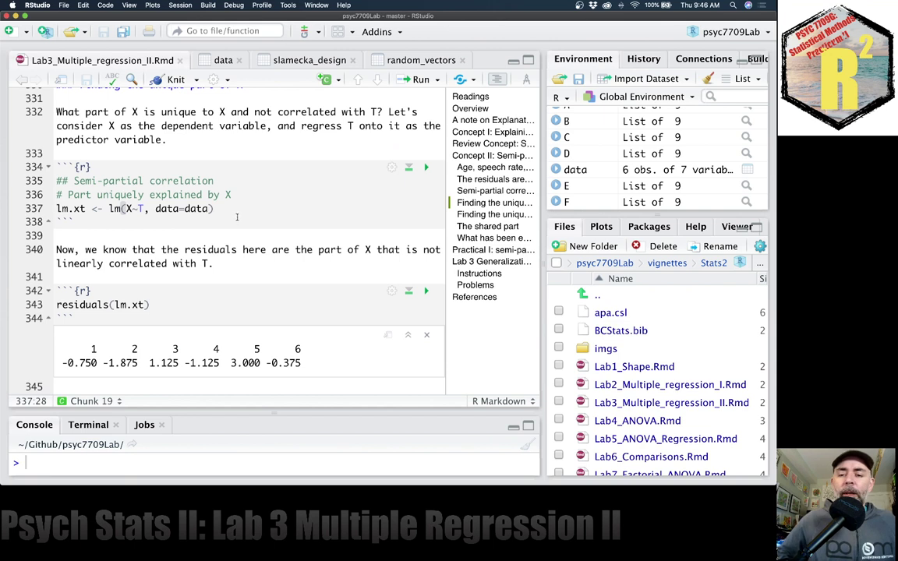
- Highlight T and X in the X~T formula and run the line lm.xt <- lm(X~T, data=data)
{"action": "left_click", "coordinate": [138, 209]}
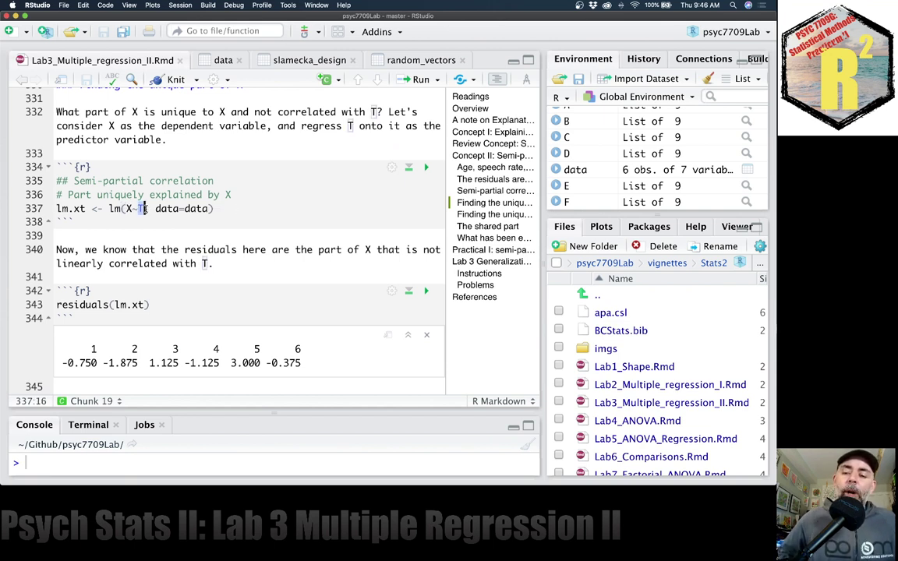
{"action": "left_click", "coordinate": [233, 208]}
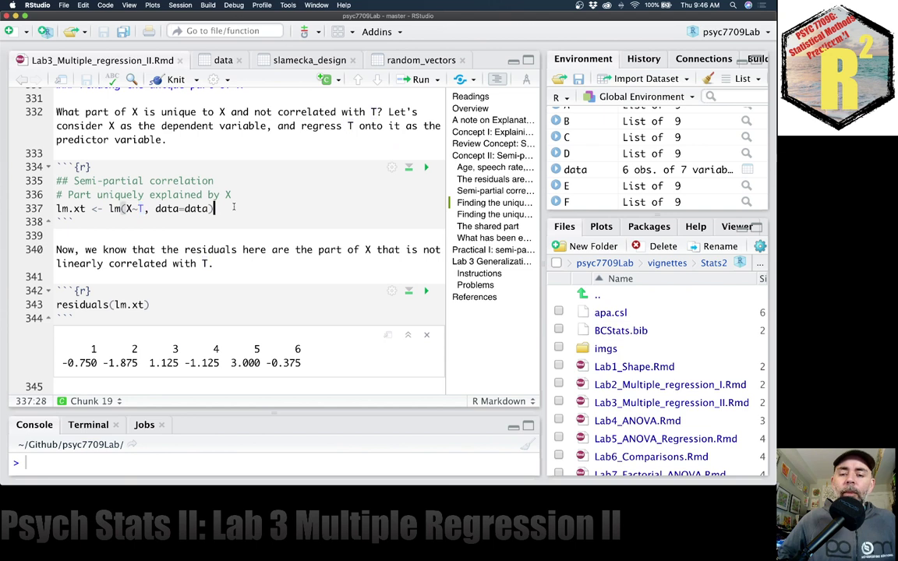
{"action": "left_click", "coordinate": [155, 209]}
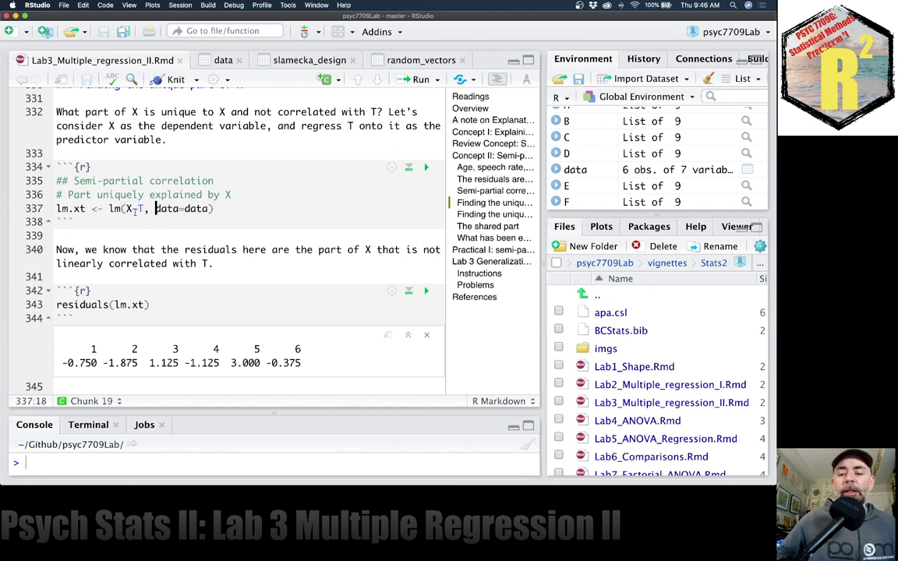
{"action": "left_click", "coordinate": [129, 209]}
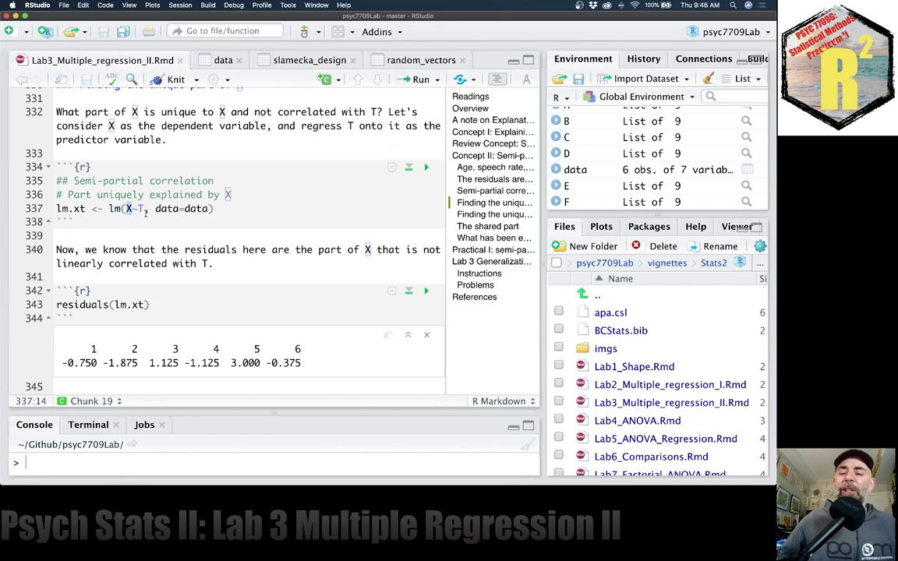
{"action": "left_click", "coordinate": [234, 207]}
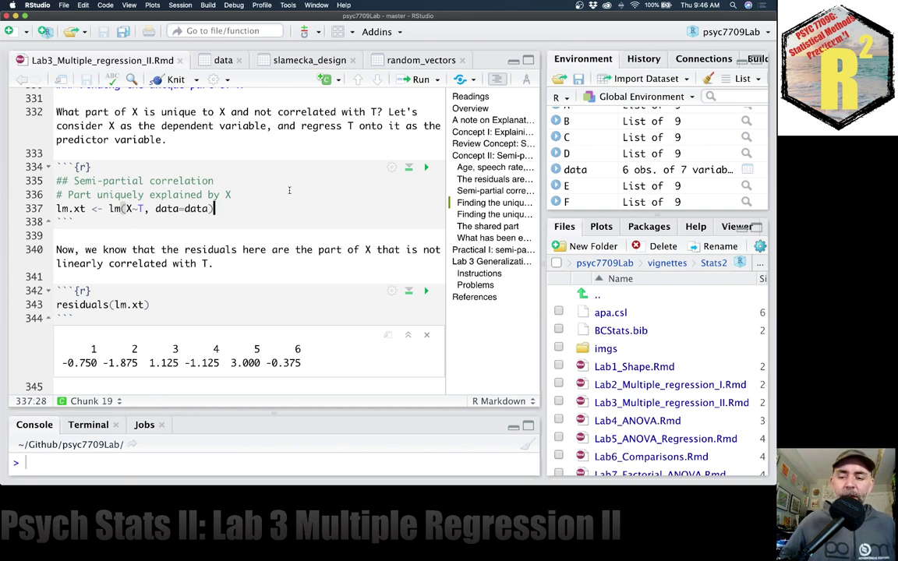
{"action": "key", "text": "super+Return"}
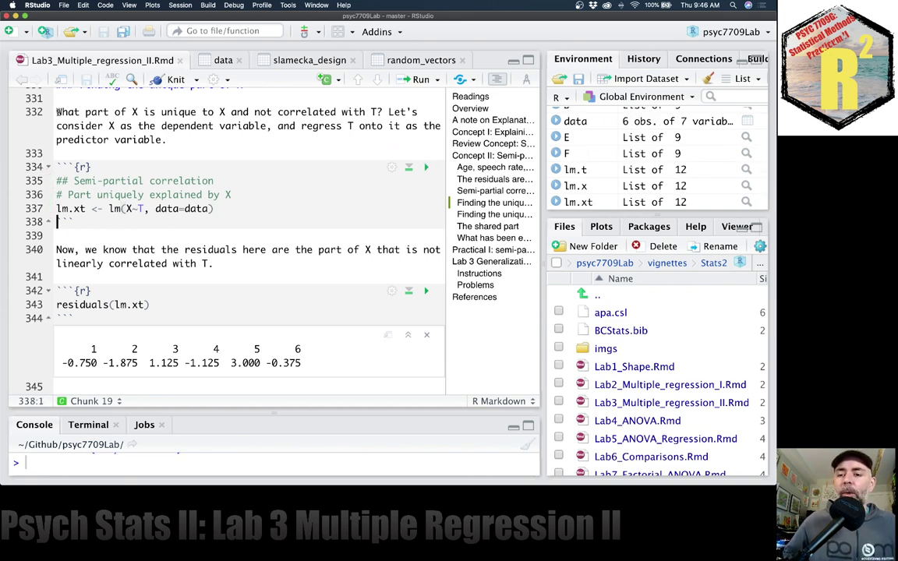
- Highlight the question about what part of X is uncorrelated with T, relate it to the X~T formula, and run residuals(lm.xt)
{"action": "left_click_drag", "start_coordinate": [54, 111], "coordinate": [372, 112]}
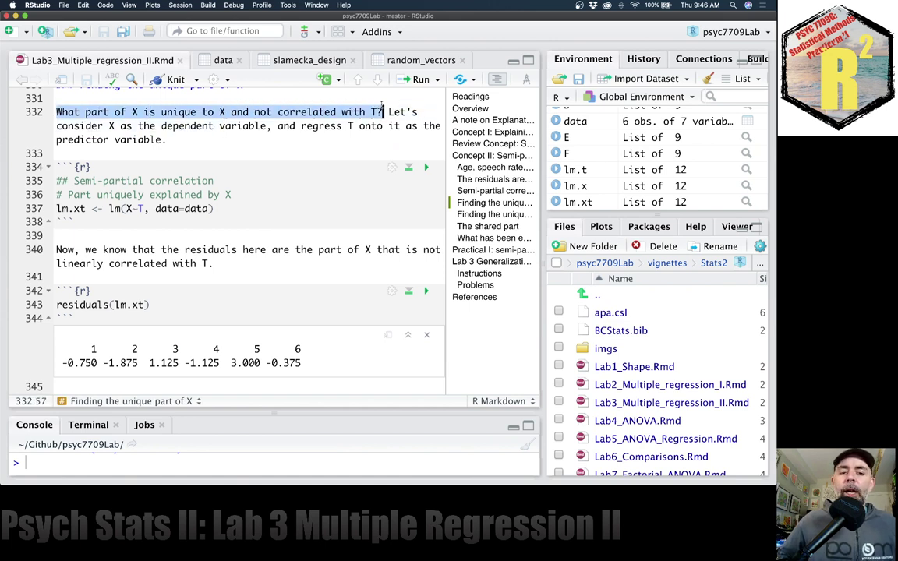
{"action": "left_click", "coordinate": [383, 111]}
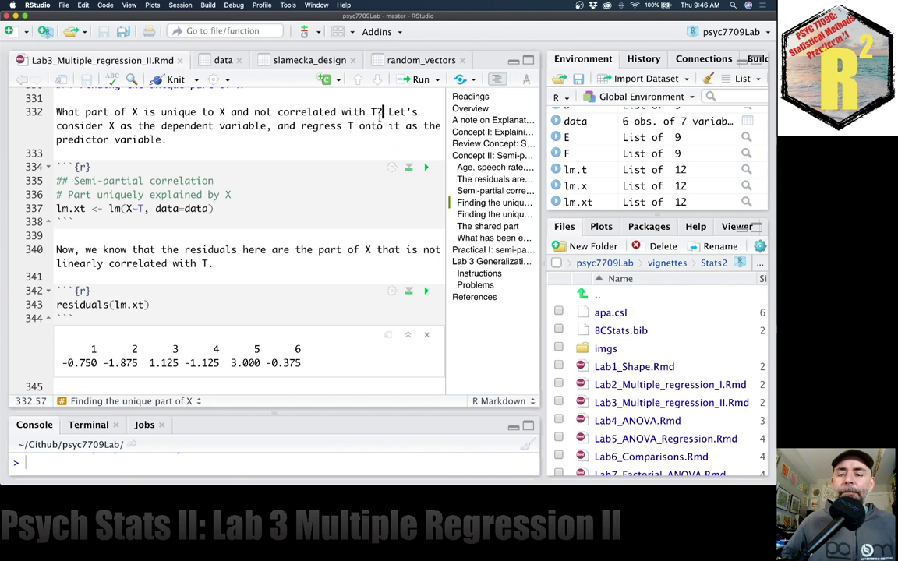
{"action": "double_click", "coordinate": [129, 208]}
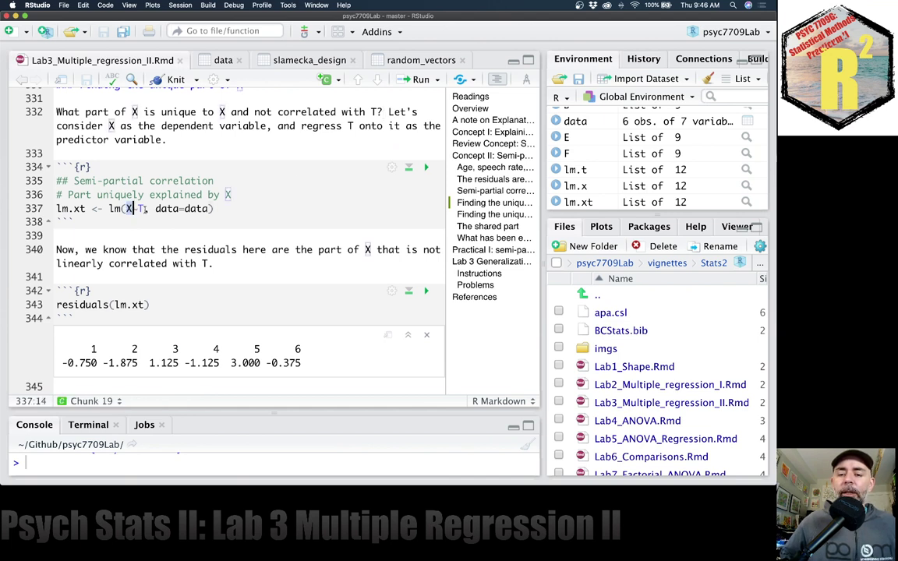
{"action": "double_click", "coordinate": [141, 208]}
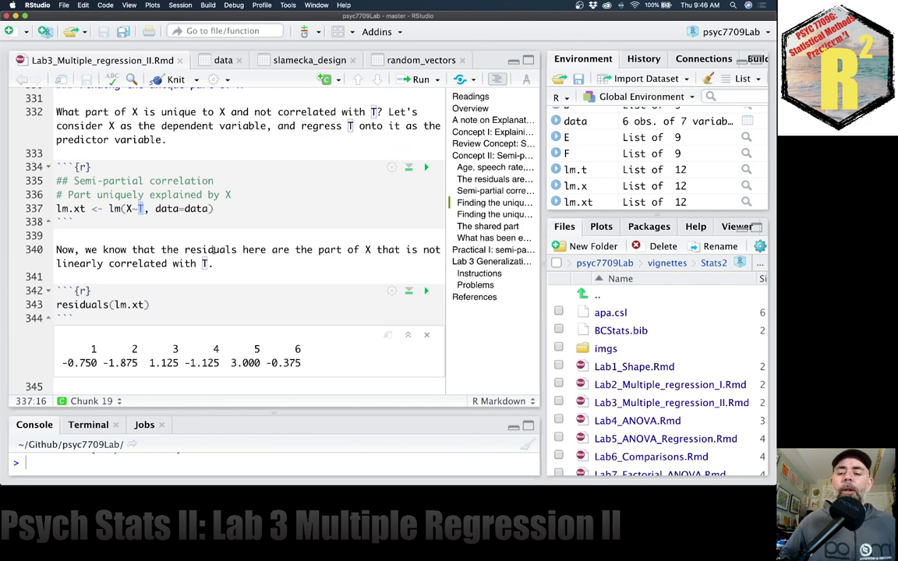
{"action": "left_click", "coordinate": [186, 304]}
{"action": "key", "text": "super+Return"}
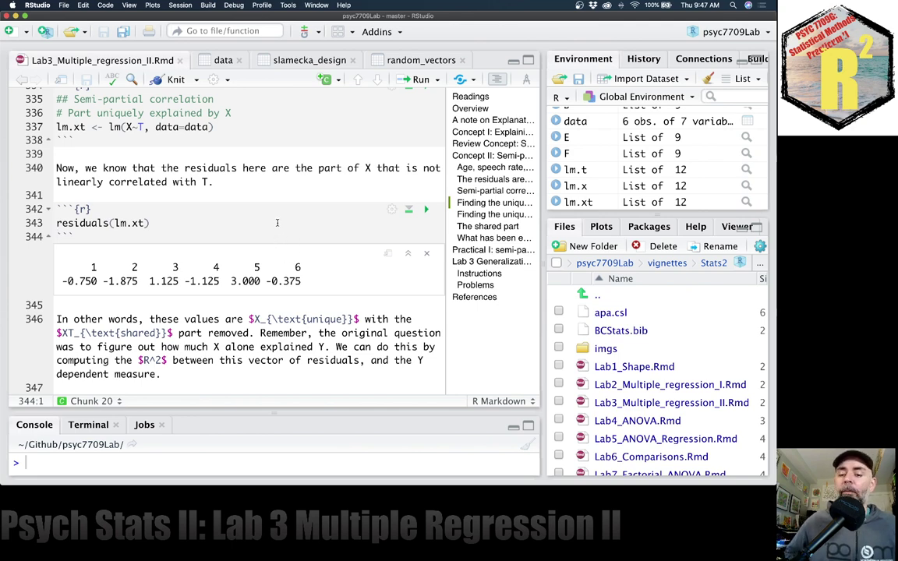
- Read the explanation of the unique part of X and compare the data table's X column with the lm.xt residuals
{"action": "scroll", "coordinate": [277, 222], "scroll_direction": "down", "scroll_amount": 5}
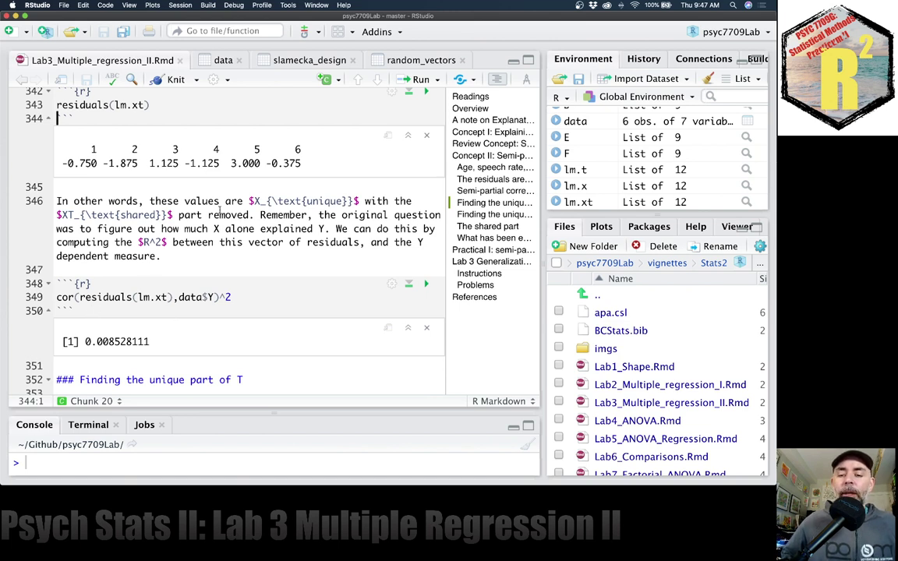
{"action": "scroll", "coordinate": [127, 196], "scroll_direction": "up", "scroll_amount": 2}
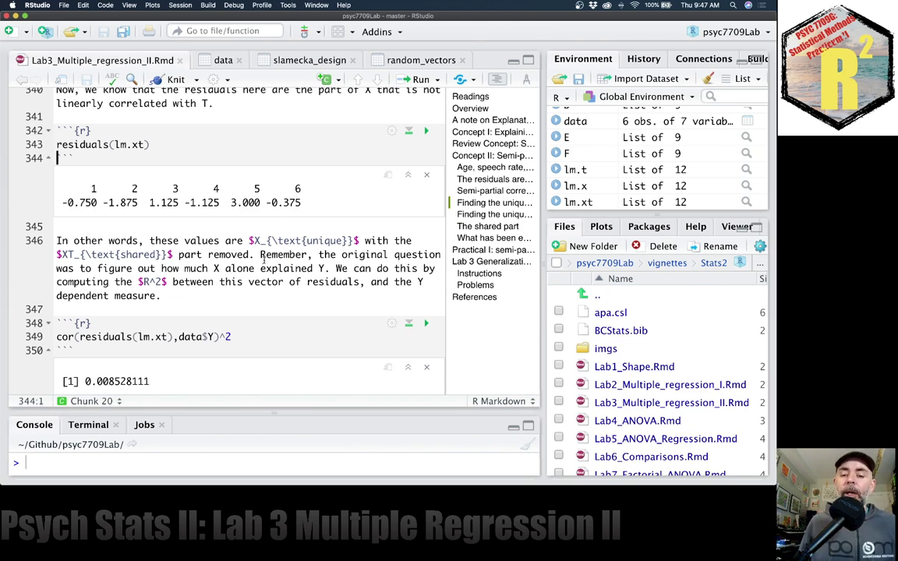
{"action": "left_click", "coordinate": [213, 62]}
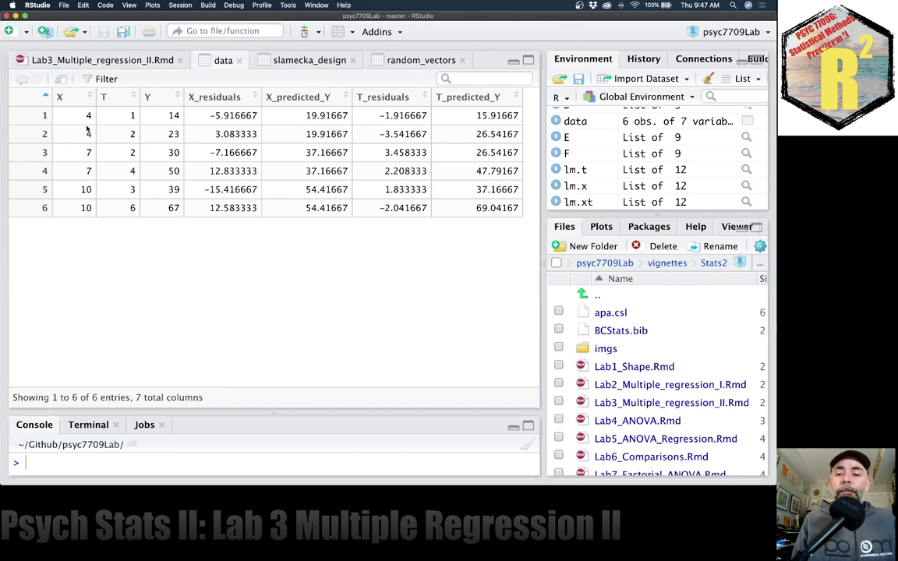
{"action": "left_click", "coordinate": [91, 60]}
{"action": "left_click", "coordinate": [215, 60]}
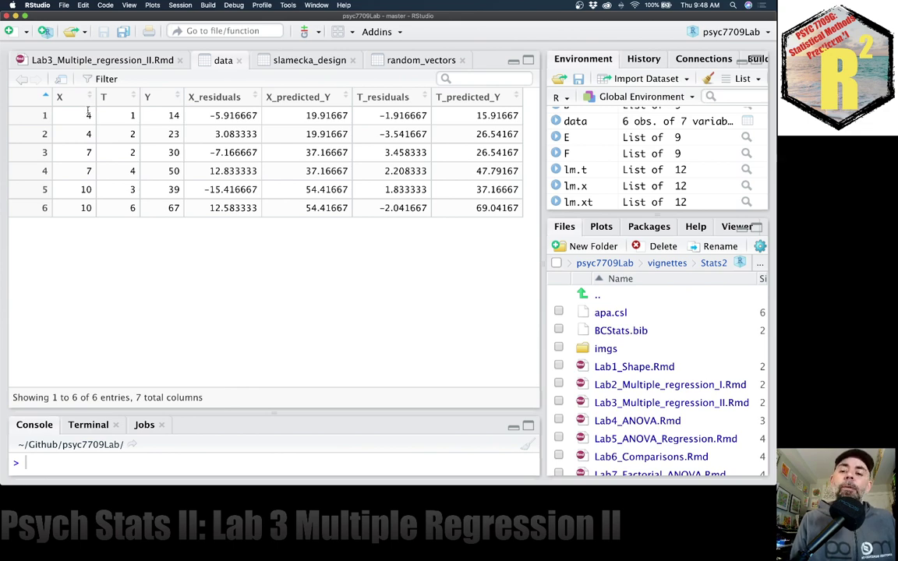
{"action": "left_click", "coordinate": [123, 59]}
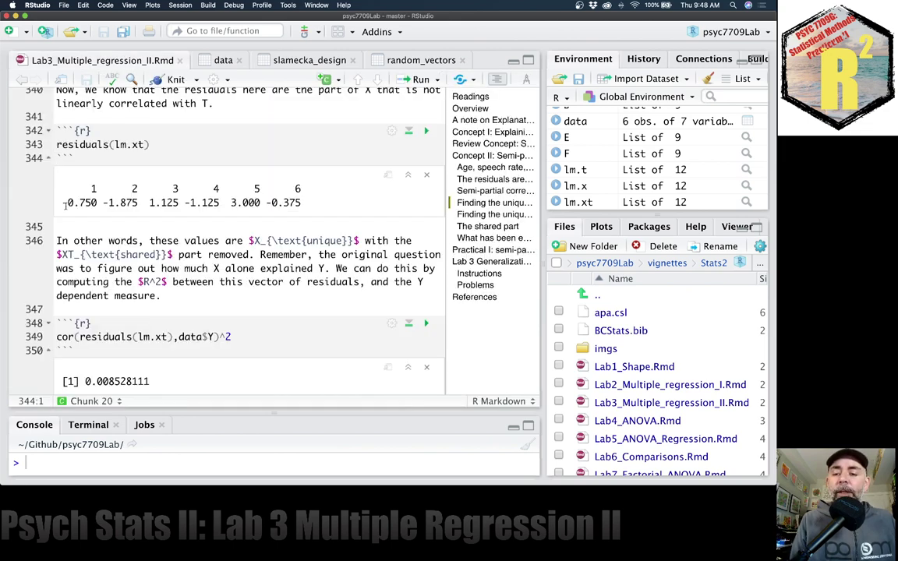
{"action": "left_click_drag", "start_coordinate": [66, 201], "coordinate": [314, 200]}
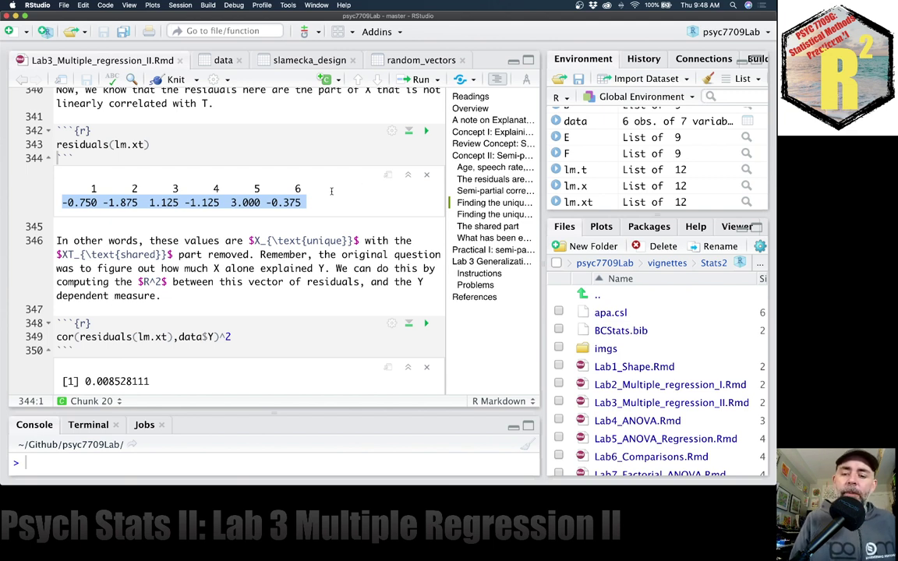
- Examine the two arguments of the squared correlation in the chunk at line 348, highlighting residuals(lm.xt) and data$Y in turn
{"action": "left_click", "coordinate": [162, 337]}
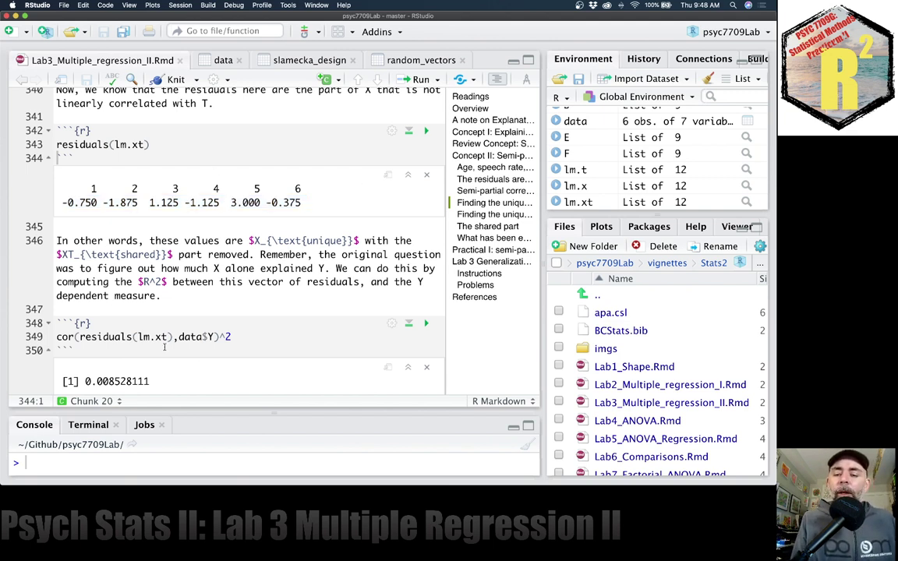
{"action": "left_click_drag", "start_coordinate": [85, 337], "coordinate": [79, 336]}
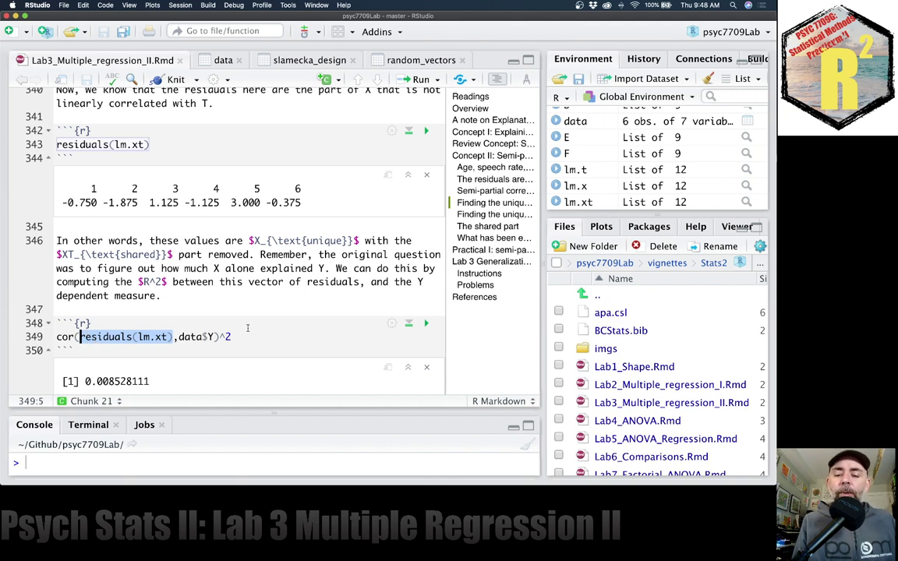
{"action": "left_click", "coordinate": [179, 336]}
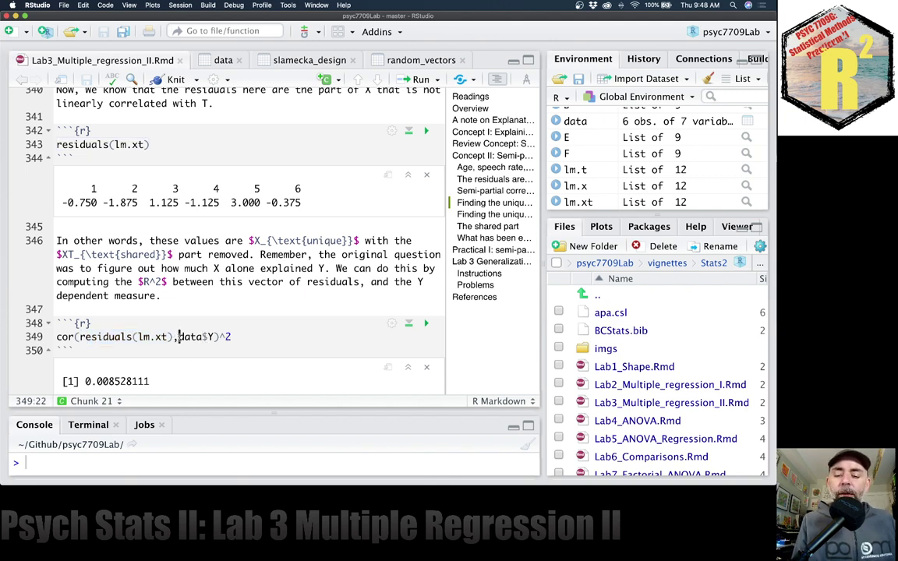
{"action": "left_click_drag", "start_coordinate": [179, 336], "coordinate": [214, 337]}
{"action": "left_click", "coordinate": [141, 336]}
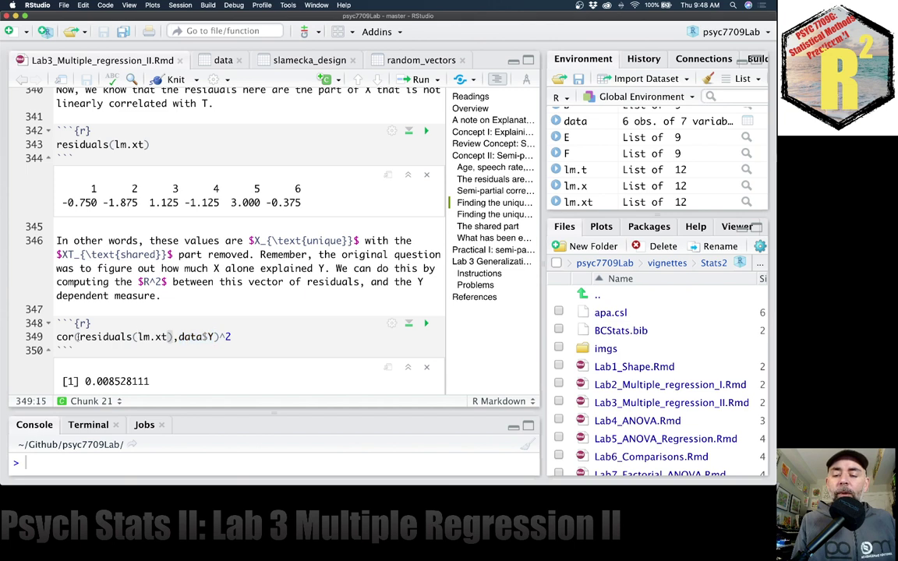
{"action": "left_click_drag", "start_coordinate": [80, 337], "coordinate": [174, 336]}
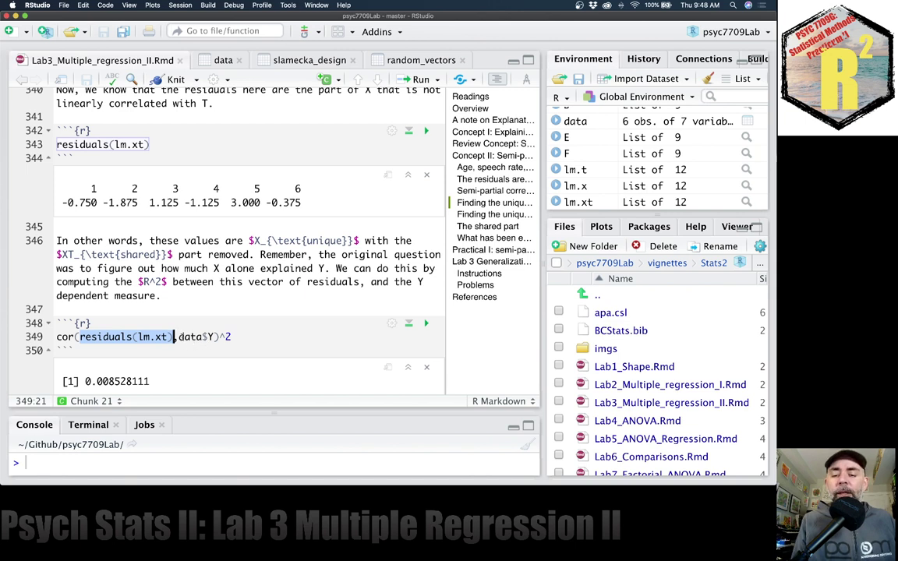
{"action": "left_click", "coordinate": [179, 336]}
{"action": "left_click_drag", "start_coordinate": [178, 336], "coordinate": [216, 336]}
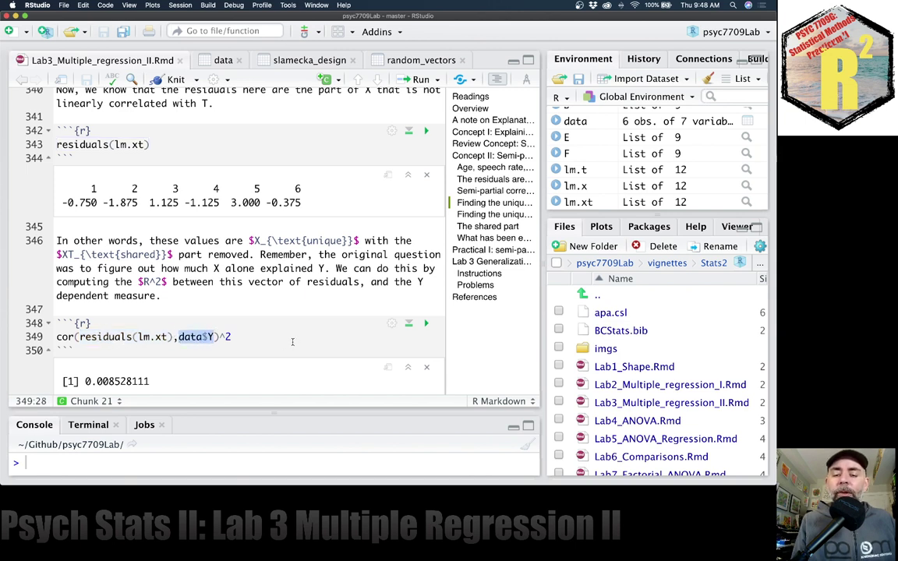
- Run cor(residuals(lm.xt),data$Y)^2, compare its result with Figure 6.2 of the textbook PDF in Preview, and return to RStudio
{"action": "left_click", "coordinate": [254, 342]}
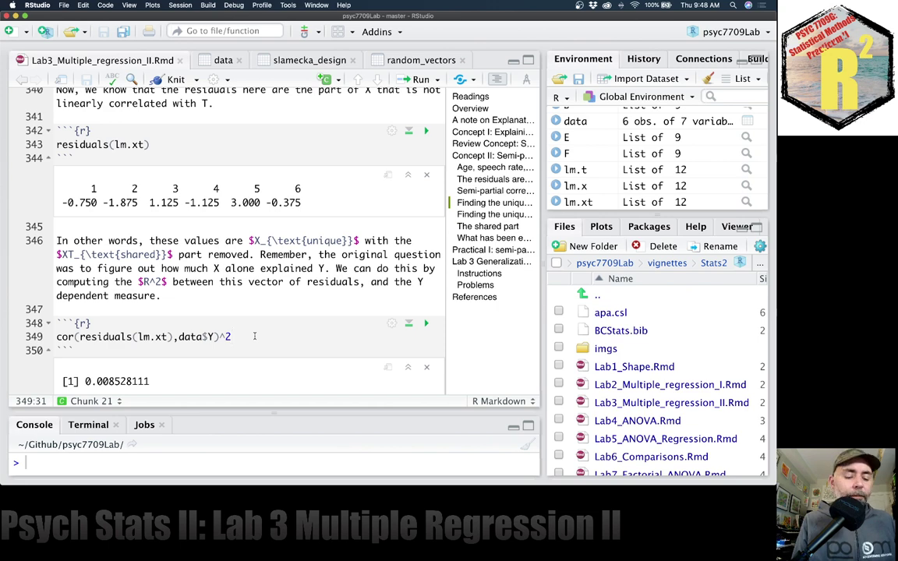
{"action": "key", "text": "super+Return"}
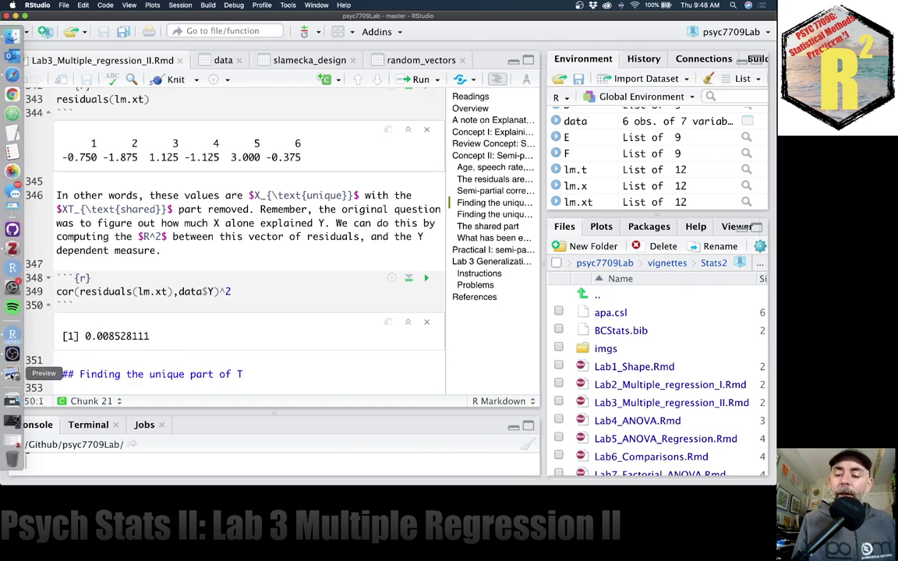
{"action": "left_click", "coordinate": [15, 341]}
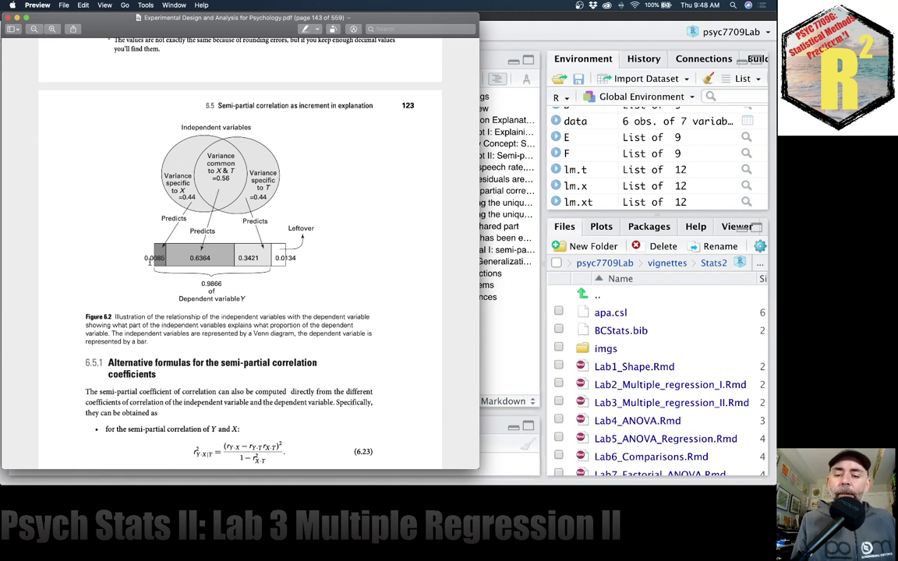
{"action": "key", "text": "super+Tab"}
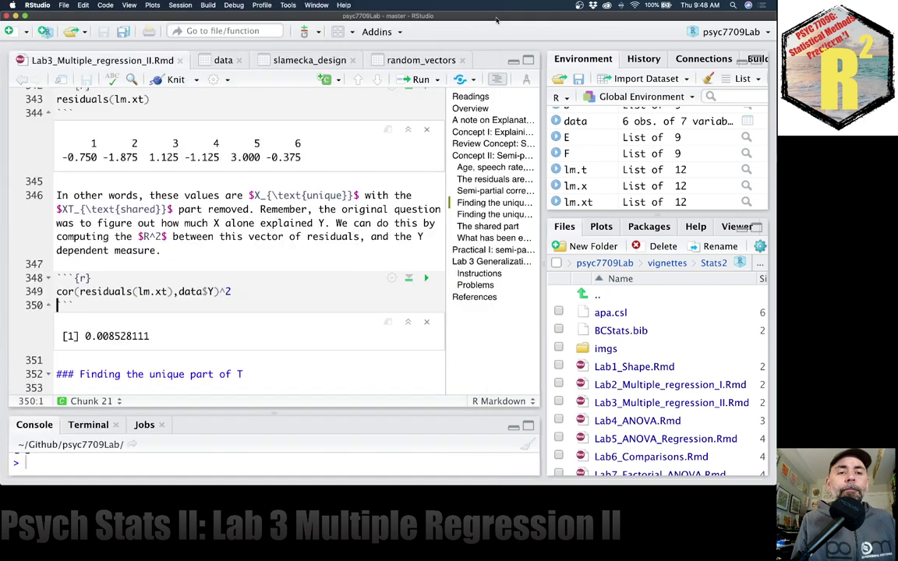
- In the "Finding the unique part of T" chunk, run the lines lm.tx <- lm(T~X, data=data) and residuals(lm.tx)
{"action": "scroll", "coordinate": [297, 178], "scroll_direction": "down", "scroll_amount": 10}
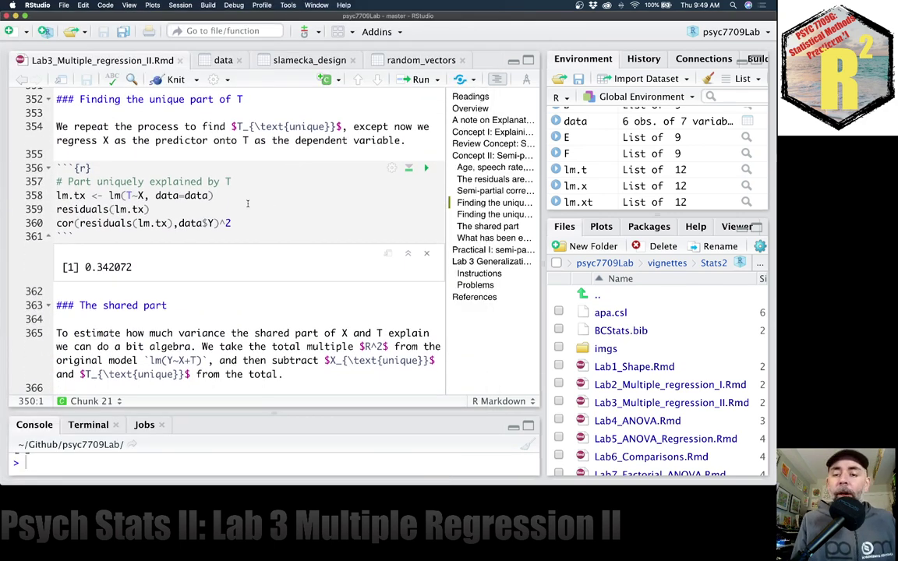
{"action": "left_click", "coordinate": [151, 209]}
{"action": "double_click", "coordinate": [141, 196]}
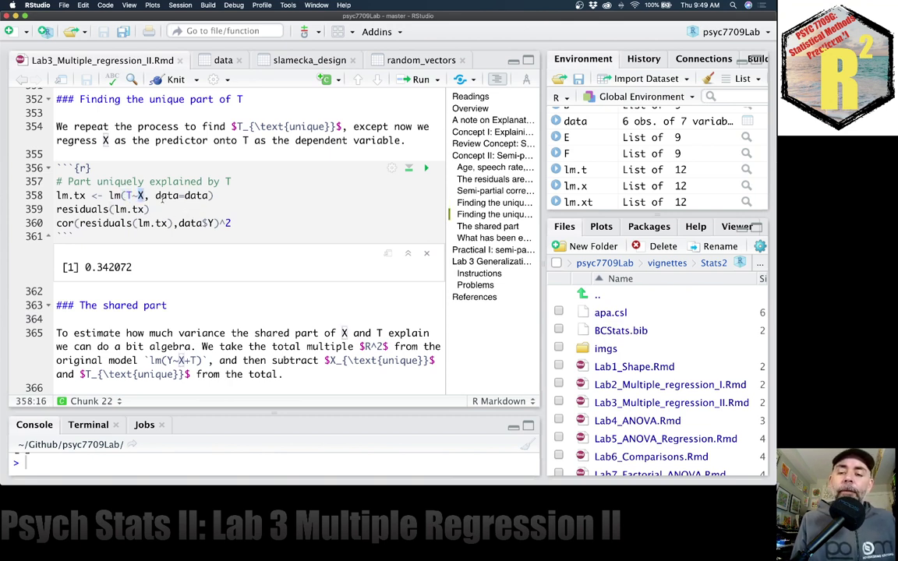
{"action": "left_click", "coordinate": [254, 196]}
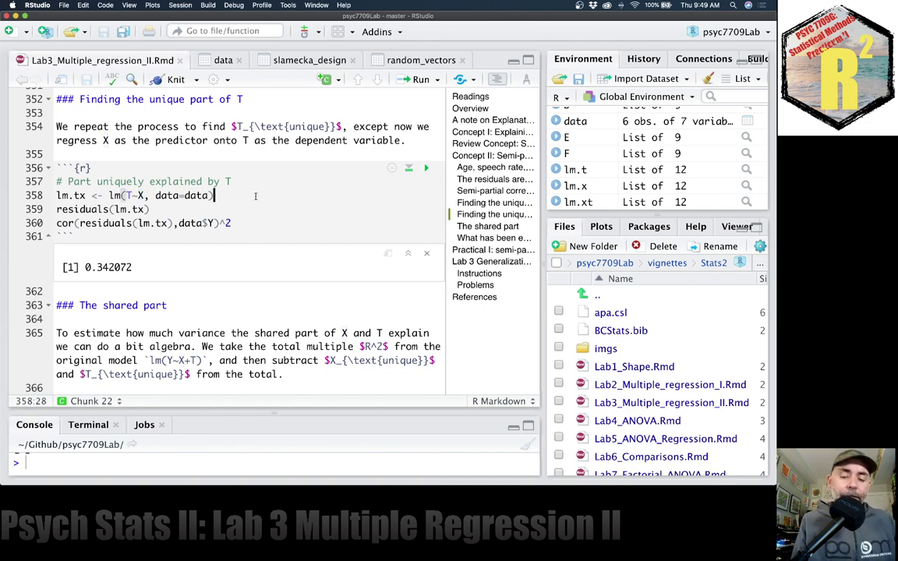
{"action": "key", "text": "ctrl+Return"}
{"action": "key", "text": "ctrl+Return"}
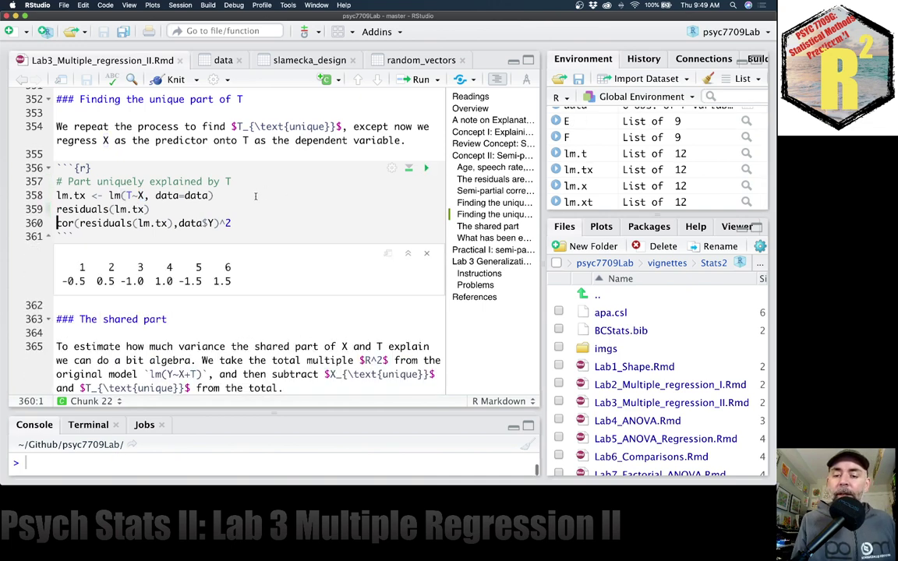
- Compare the data table's T column with the lm.tx residuals, and switch to Preview to view the textbook's Figure 6.2
{"action": "left_click", "coordinate": [204, 61]}
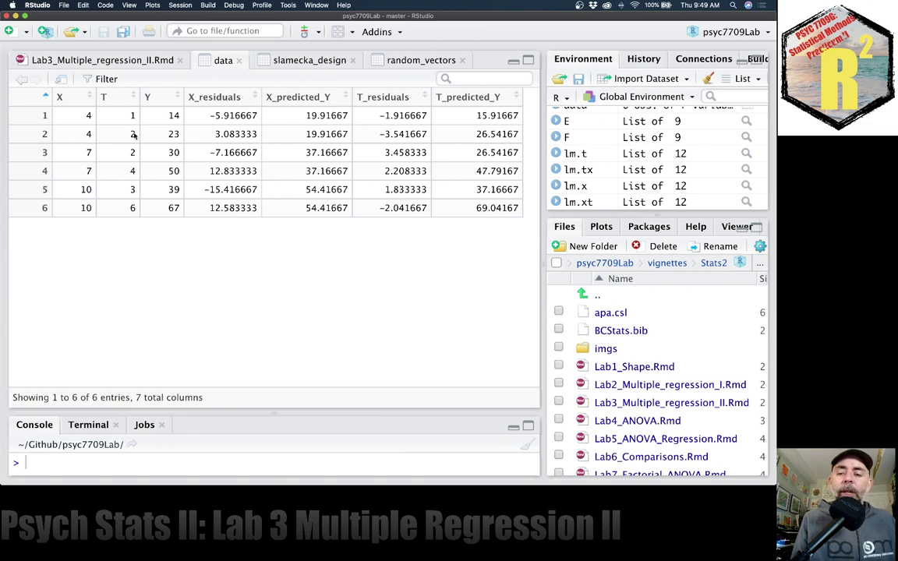
{"action": "left_click", "coordinate": [137, 66]}
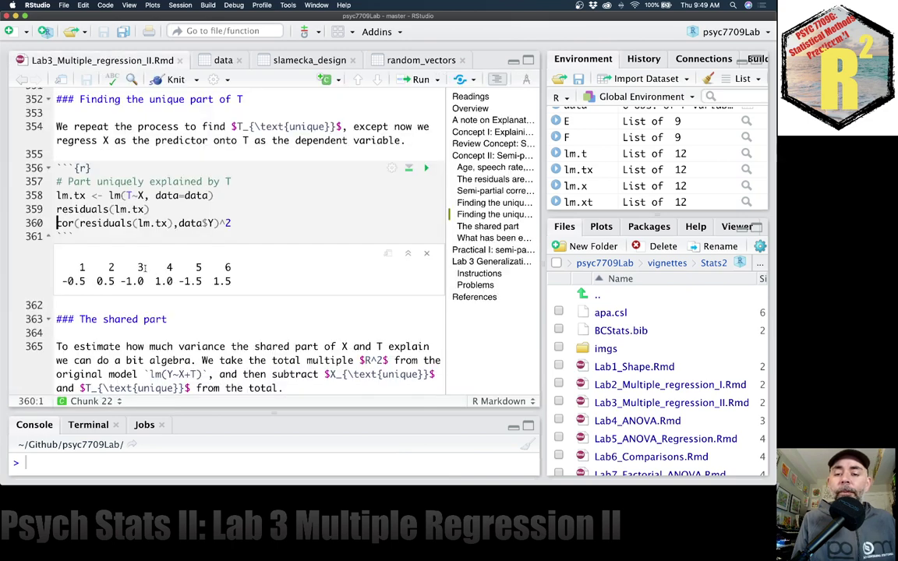
{"action": "left_click_drag", "start_coordinate": [61, 281], "coordinate": [239, 282]}
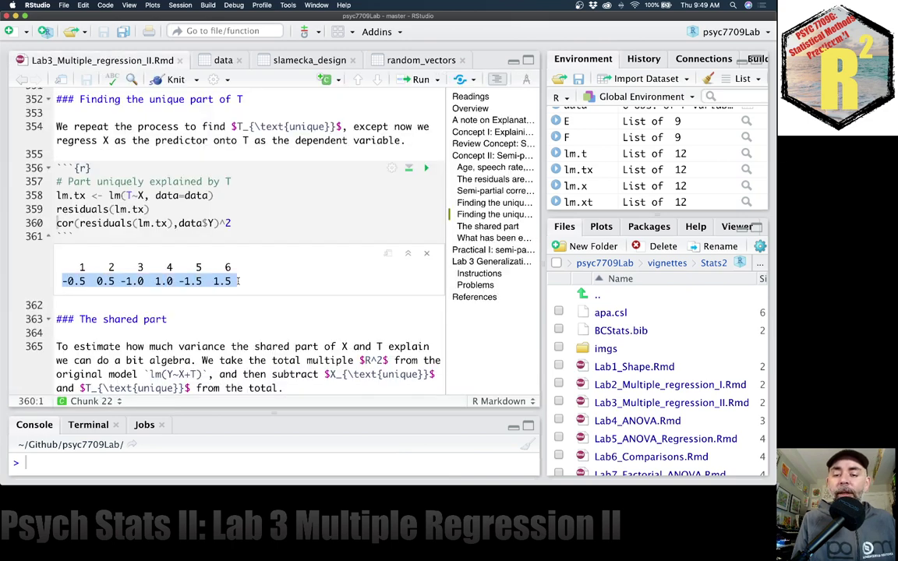
{"action": "left_click", "coordinate": [11, 375]}
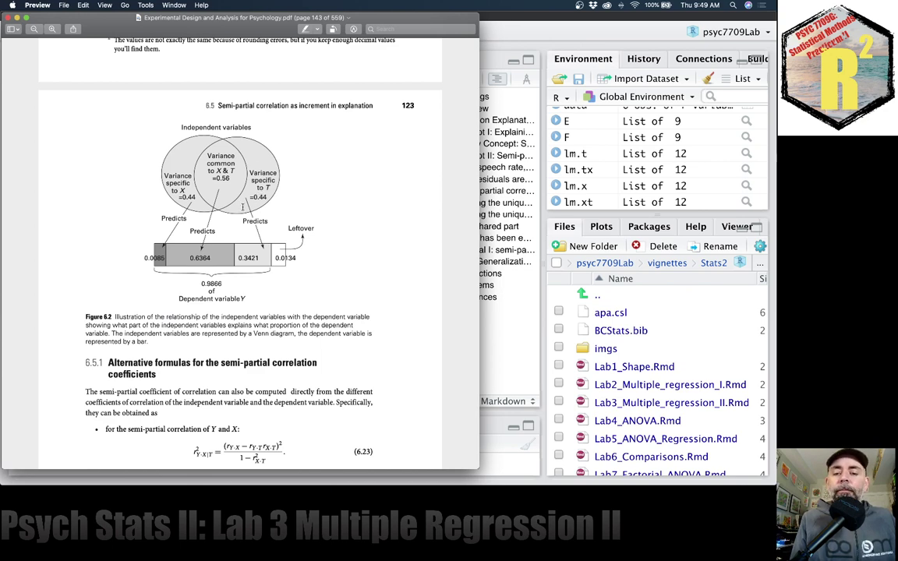
- Return to RStudio, rerun the "Finding the unique part of T" chunk's lines through cor(residuals(lm.tx),data$Y)^2, and highlight that correlation's arguments
{"action": "left_click", "coordinate": [491, 34]}
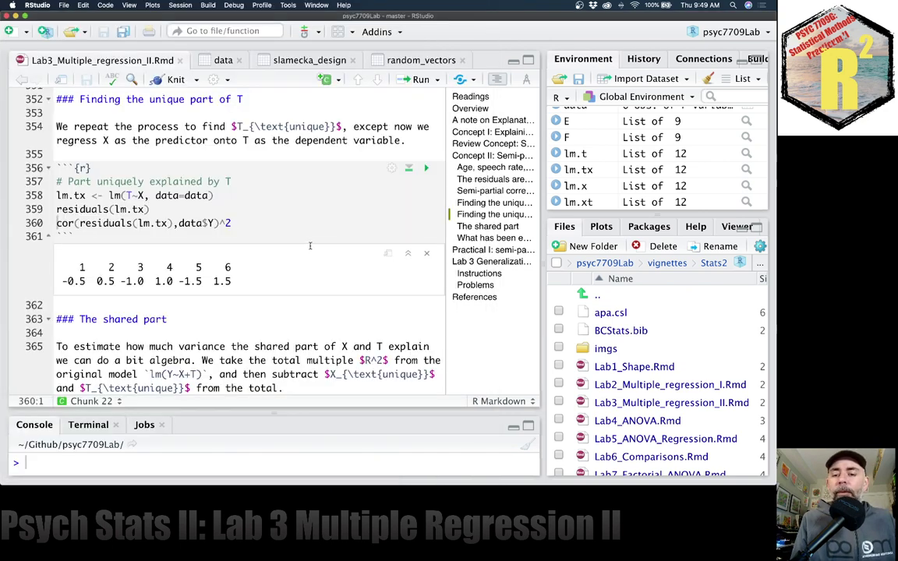
{"action": "left_click", "coordinate": [237, 223]}
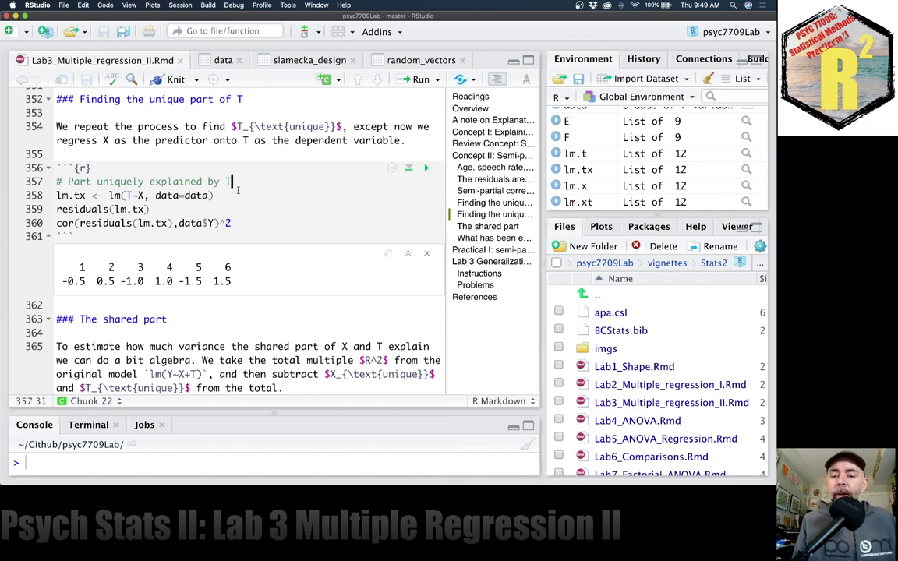
{"action": "left_click", "coordinate": [217, 195]}
{"action": "key", "text": "super+Return"}
{"action": "key", "text": "super+Return"}
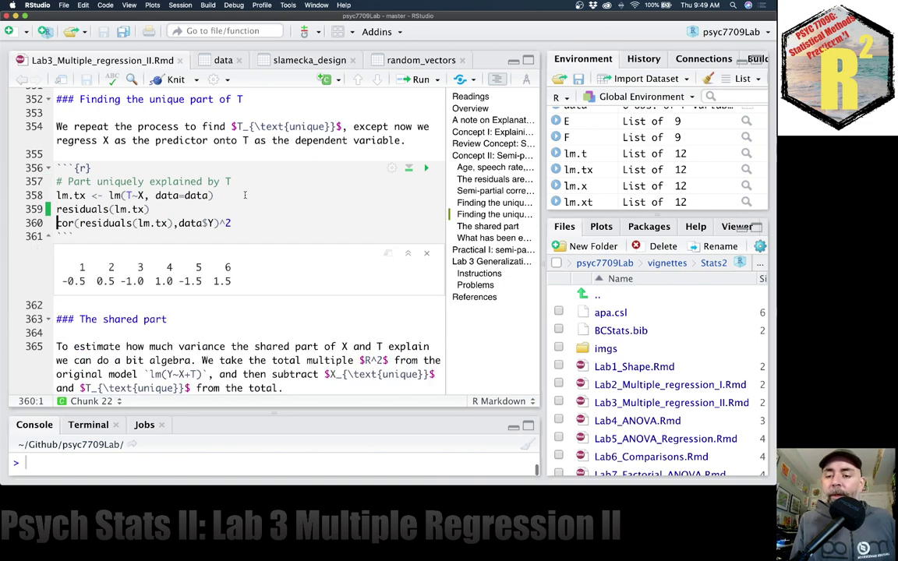
{"action": "key", "text": "super+Return"}
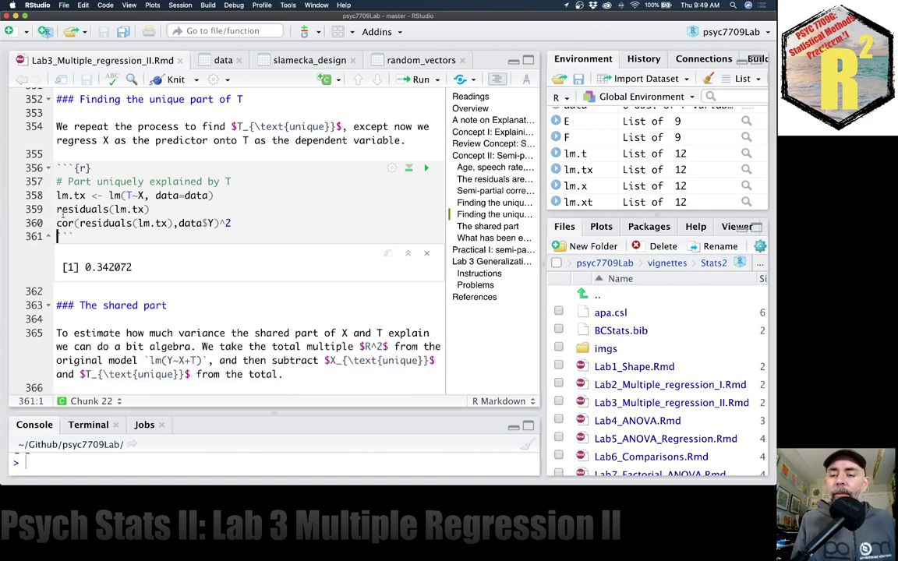
{"action": "left_click_drag", "start_coordinate": [81, 223], "coordinate": [204, 223]}
{"action": "left_click", "coordinate": [246, 221]}
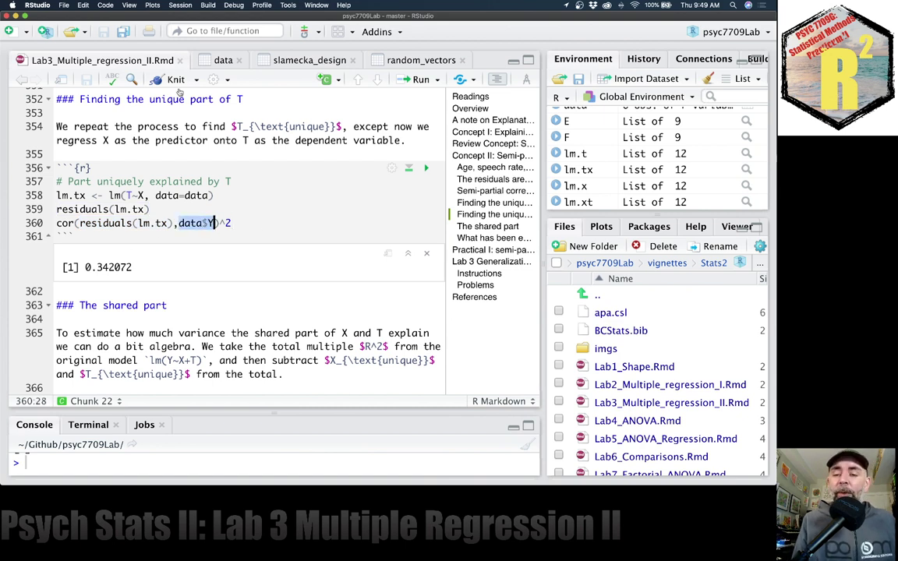
- In the "Age, speech rate, and memory" section, run the line (overall_model <- summary(lm(Y~X+T, data=data)))
{"action": "scroll", "coordinate": [311, 261], "scroll_direction": "down", "scroll_amount": 1}
{"action": "scroll", "coordinate": [311, 261], "scroll_direction": "down", "scroll_amount": 5}
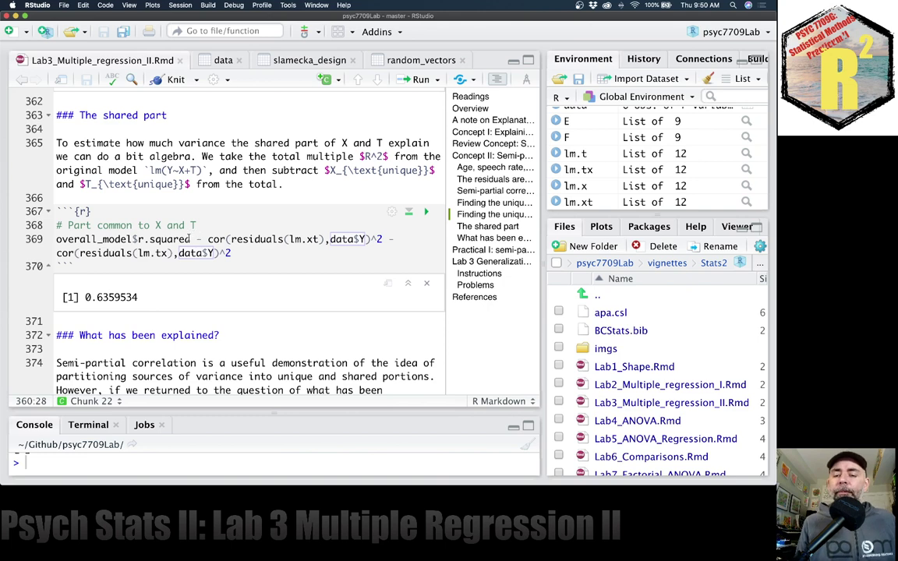
{"action": "left_click", "coordinate": [483, 166]}
{"action": "scroll", "coordinate": [203, 187], "scroll_direction": "down", "scroll_amount": 4}
{"action": "scroll", "coordinate": [211, 188], "scroll_direction": "down", "scroll_amount": 10}
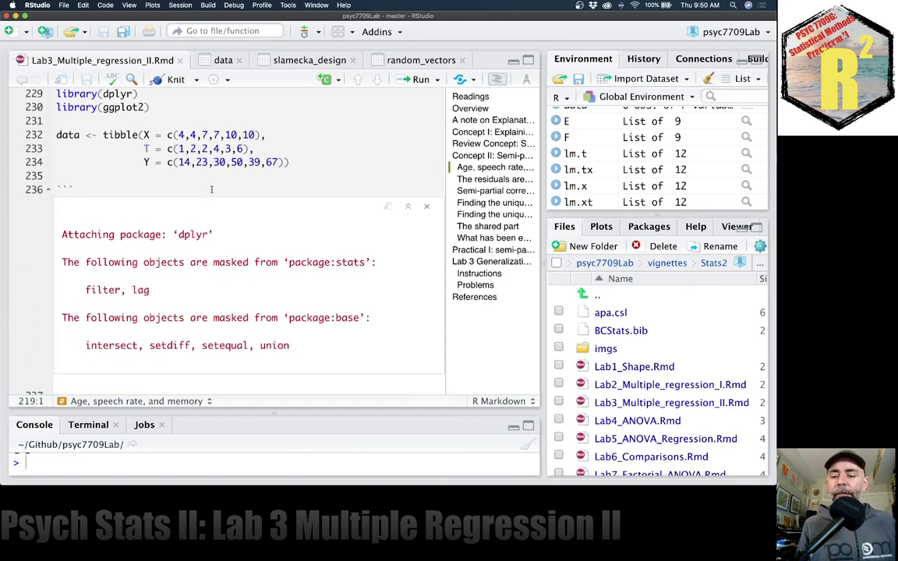
{"action": "scroll", "coordinate": [211, 188], "scroll_direction": "down", "scroll_amount": 2}
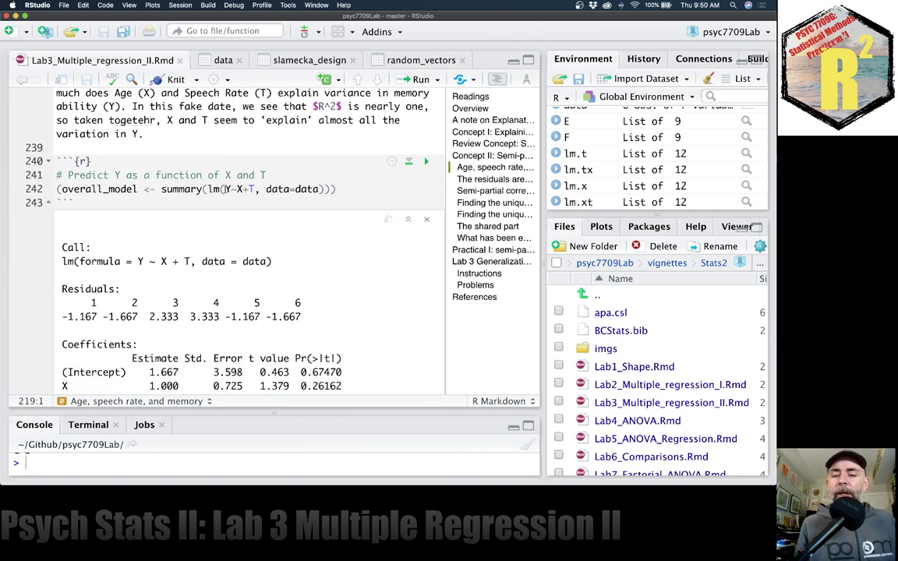
{"action": "double_click", "coordinate": [228, 190]}
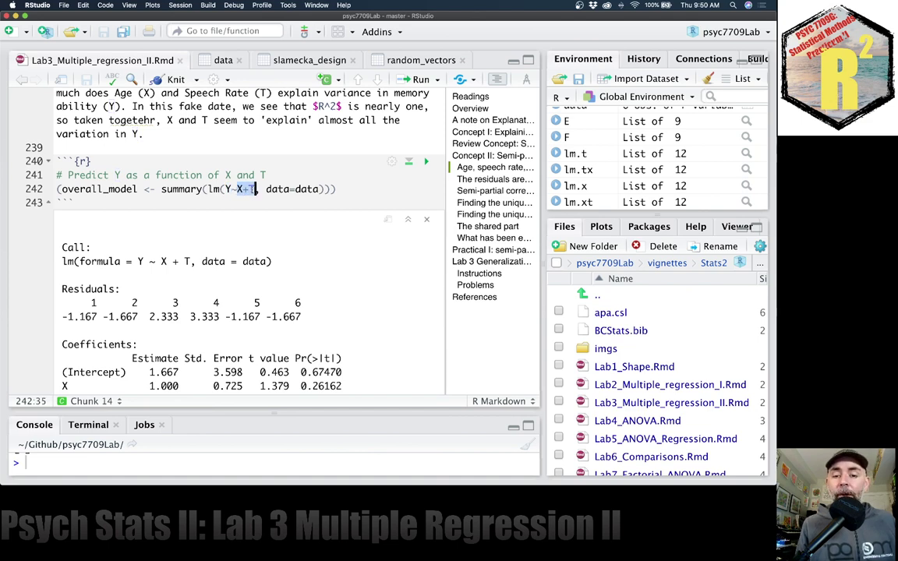
{"action": "left_click", "coordinate": [363, 191]}
{"action": "key", "text": "super+Return"}
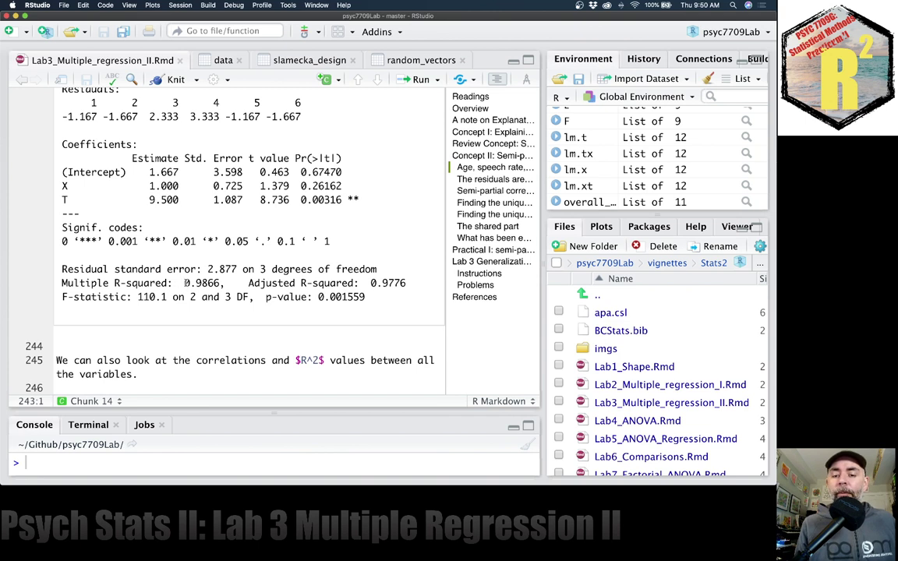
- Highlight the Multiple R-squared value in the output of the overall model summary
{"action": "left_click_drag", "start_coordinate": [184, 283], "coordinate": [219, 283]}
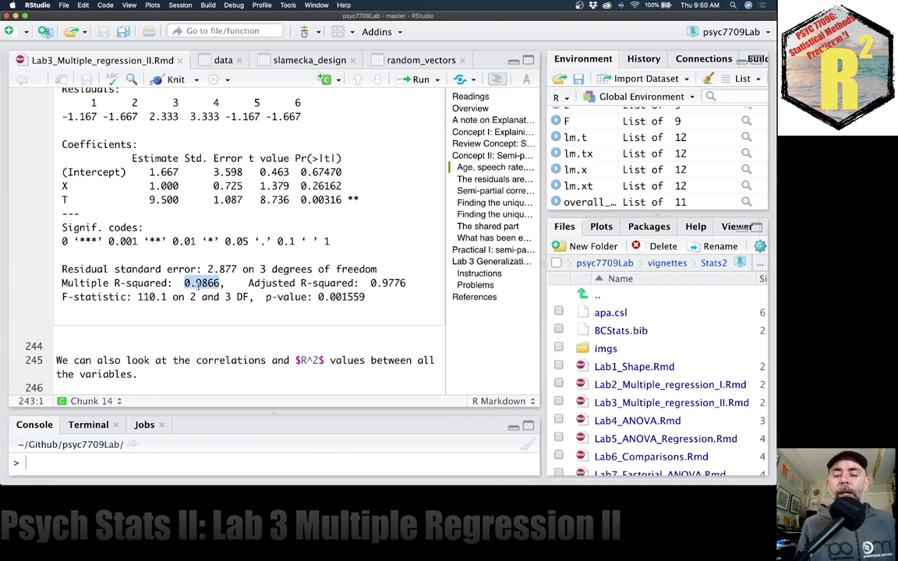
{"action": "left_click", "coordinate": [186, 283]}
{"action": "left_click_drag", "start_coordinate": [184, 283], "coordinate": [220, 283]}
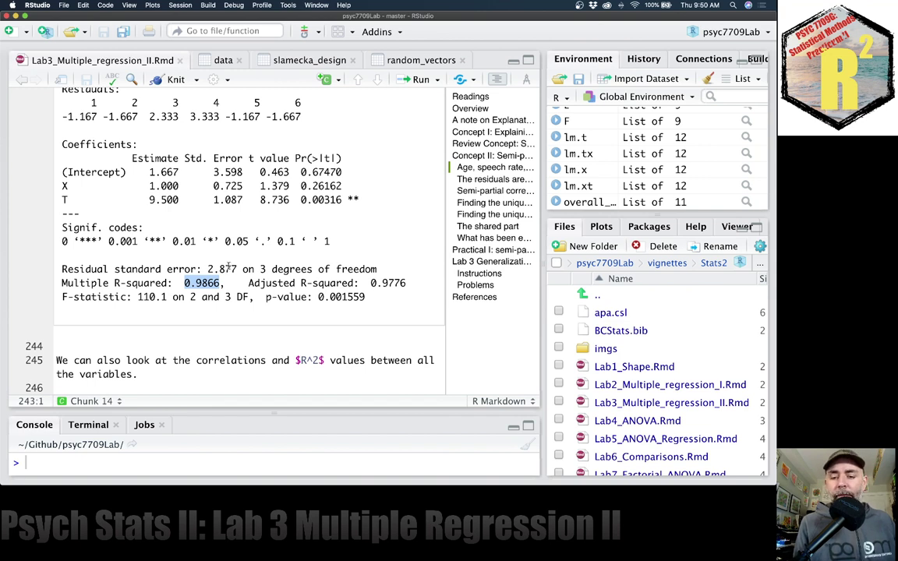
- In the chunk under "The shared part", run only the term overall_model$r.squared from line 369
{"action": "left_click", "coordinate": [491, 226]}
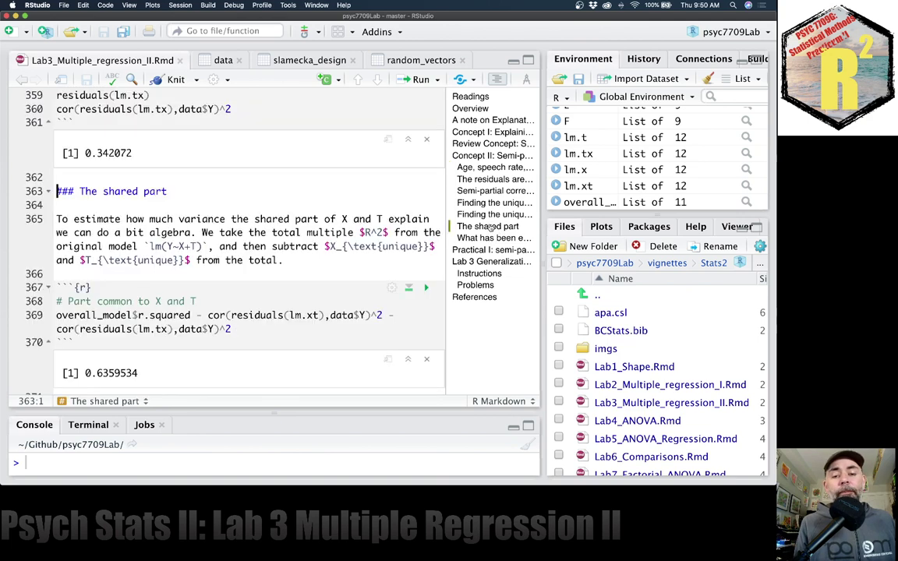
{"action": "left_click", "coordinate": [192, 314]}
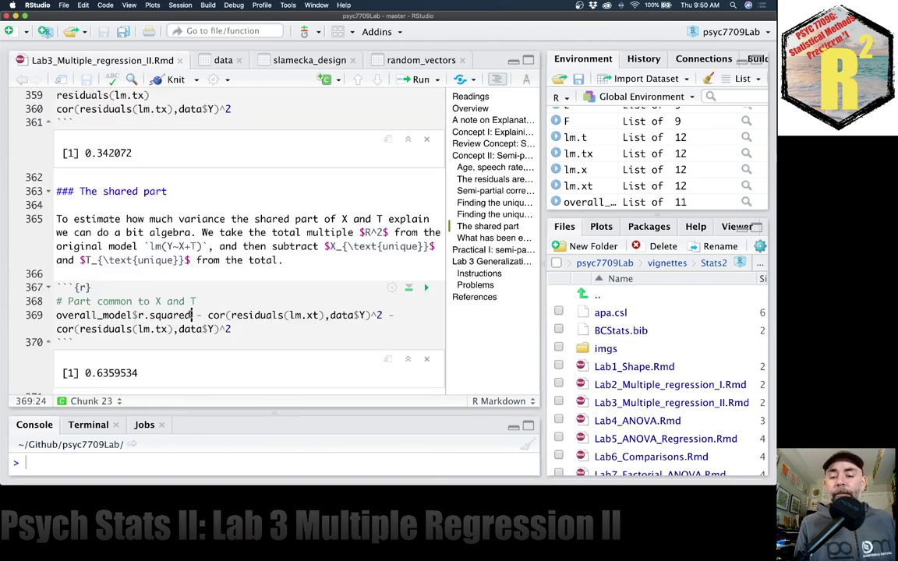
{"action": "left_click_drag", "start_coordinate": [192, 315], "coordinate": [56, 315]}
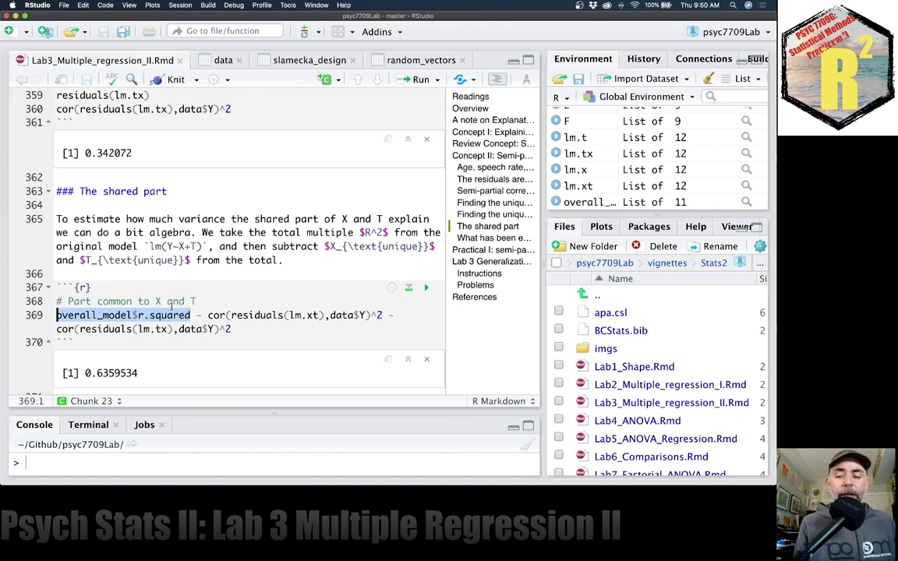
{"action": "key", "text": "super+Return"}
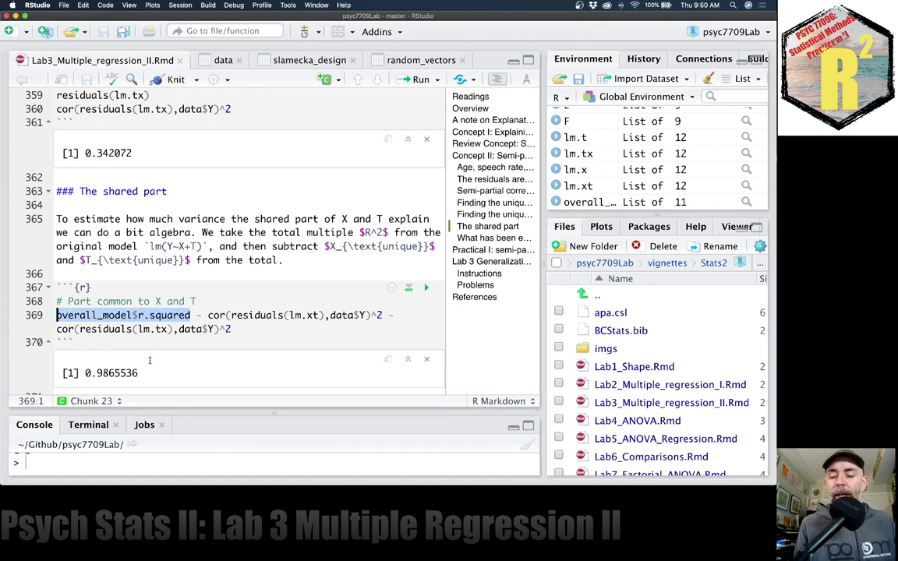
- Run the two subtracted terms of line 369 separately: cor(residuals(lm.xt),data$Y)^2 and cor(residuals(lm.tx),data$Y)^2
{"action": "left_click", "coordinate": [257, 328]}
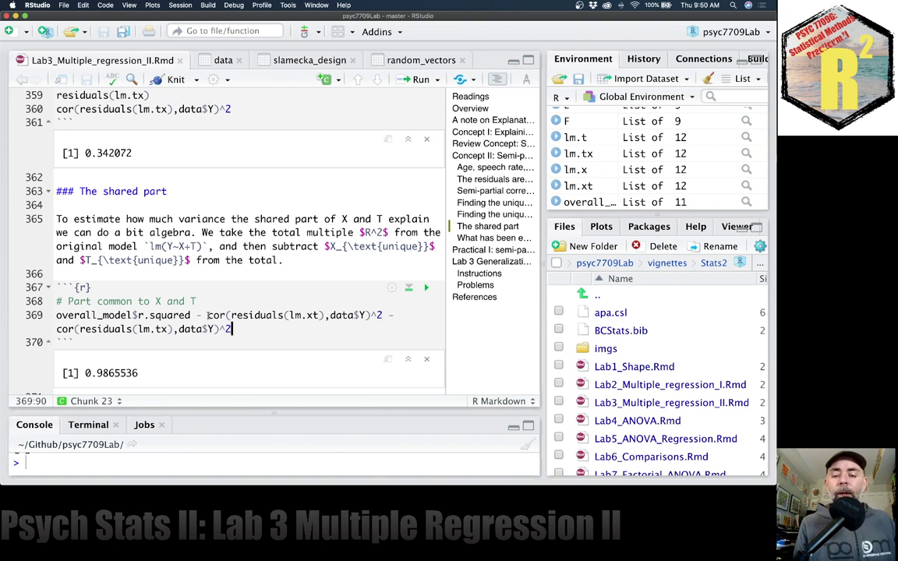
{"action": "left_click_drag", "start_coordinate": [207, 315], "coordinate": [384, 315]}
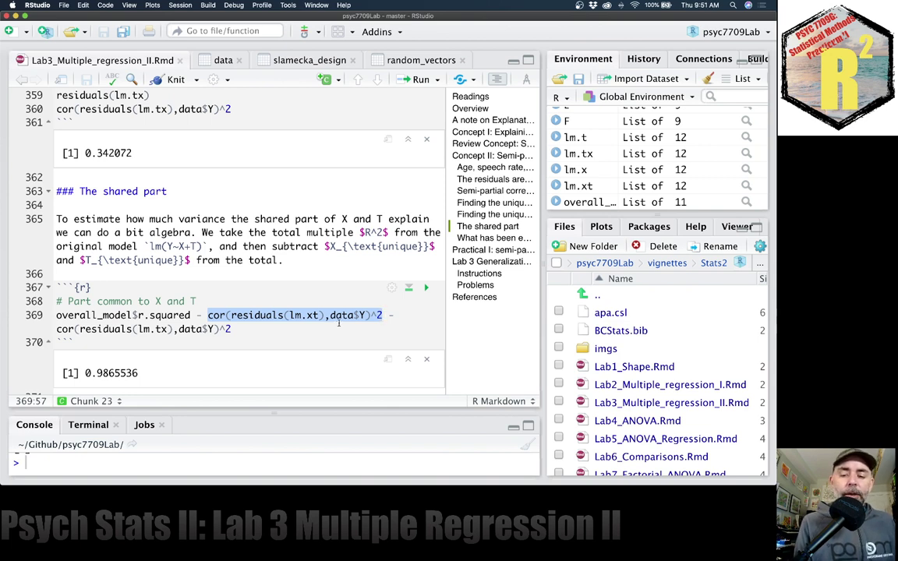
{"action": "key", "text": "ctrl+Return"}
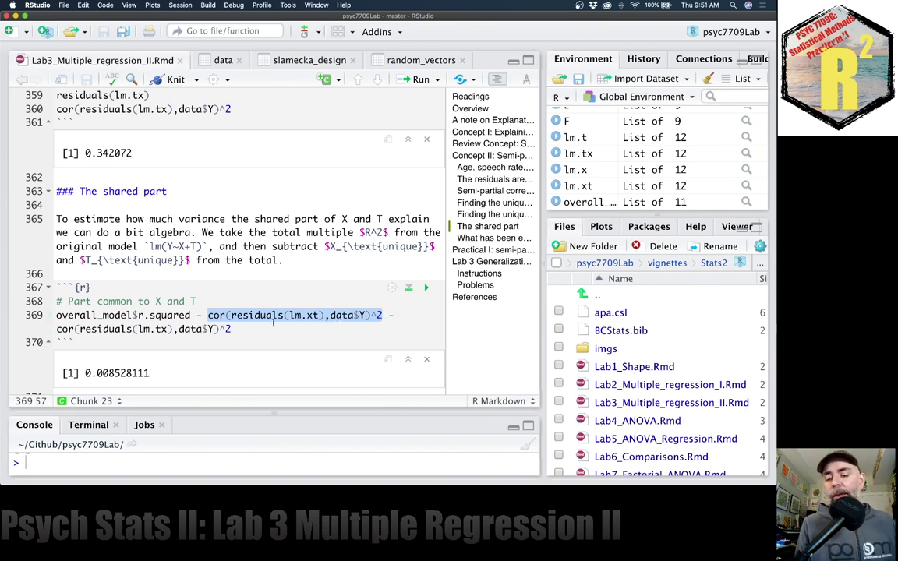
{"action": "left_click", "coordinate": [74, 341]}
{"action": "left_click_drag", "start_coordinate": [56, 329], "coordinate": [254, 332]}
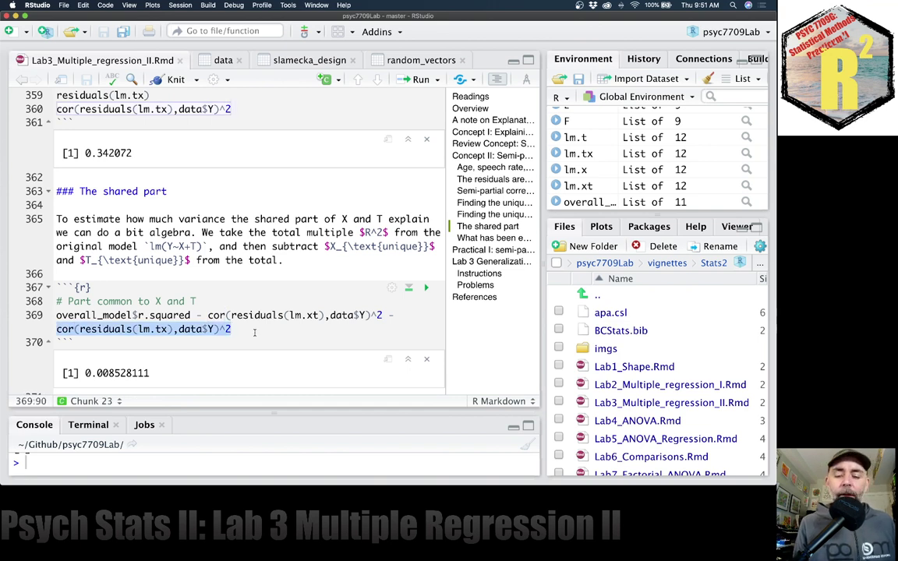
{"action": "key", "text": "ctrl+Return"}
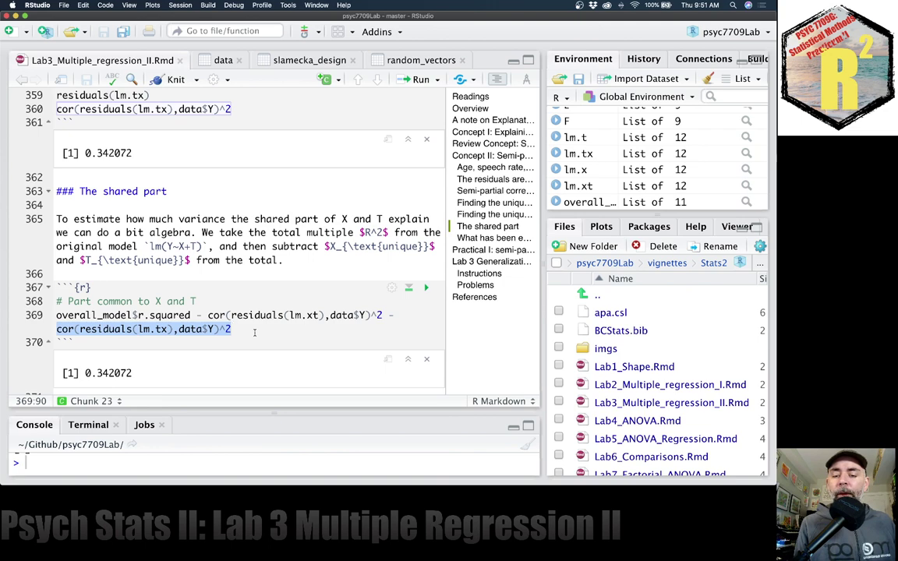
- Check Figure 6.2 of the textbook in Preview, return to RStudio, and run the entire shared-variance expression on line 369
{"action": "left_click", "coordinate": [12, 374]}
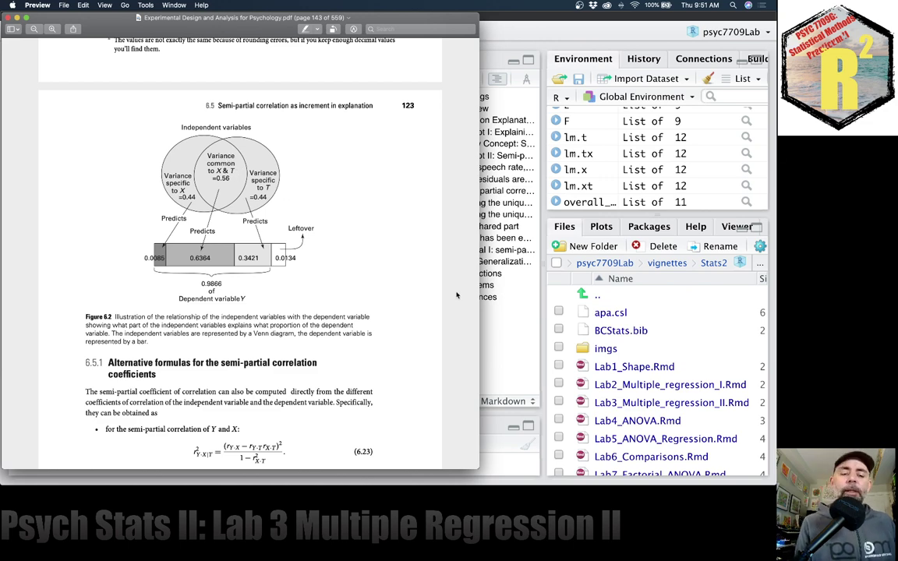
{"action": "key", "text": "super+Tab"}
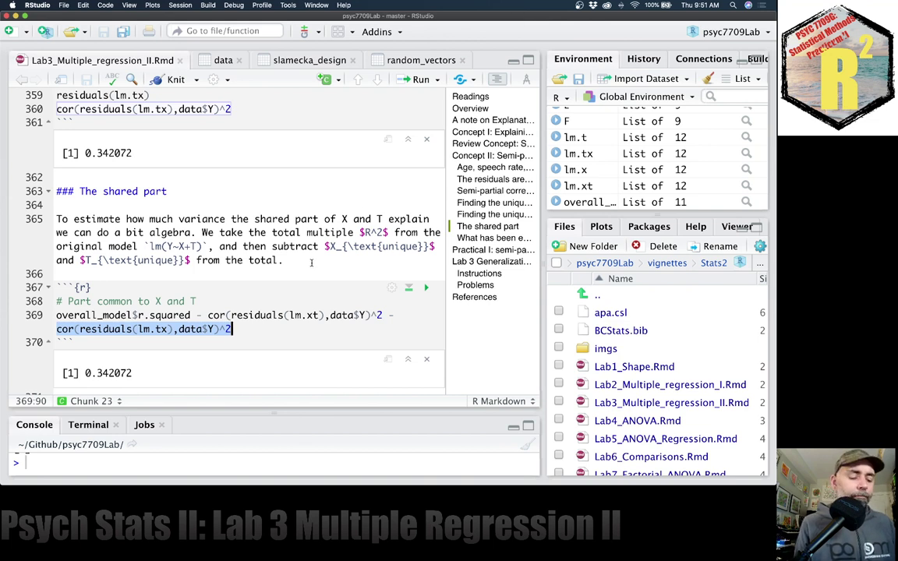
{"action": "left_click_drag", "start_coordinate": [234, 329], "coordinate": [56, 315]}
{"action": "key", "text": "super+Return"}
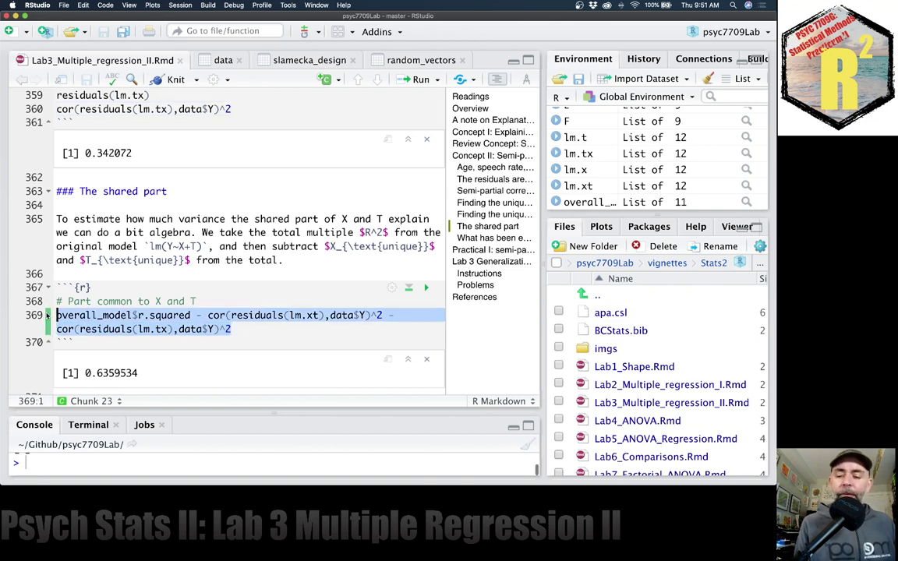
- Review the shared-part result for X and T, and switch to Preview to compare it with the textbook's Figure 6.2
{"action": "scroll", "coordinate": [165, 353], "scroll_direction": "down", "scroll_amount": 1}
{"action": "scroll", "coordinate": [166, 353], "scroll_direction": "down", "scroll_amount": 1}
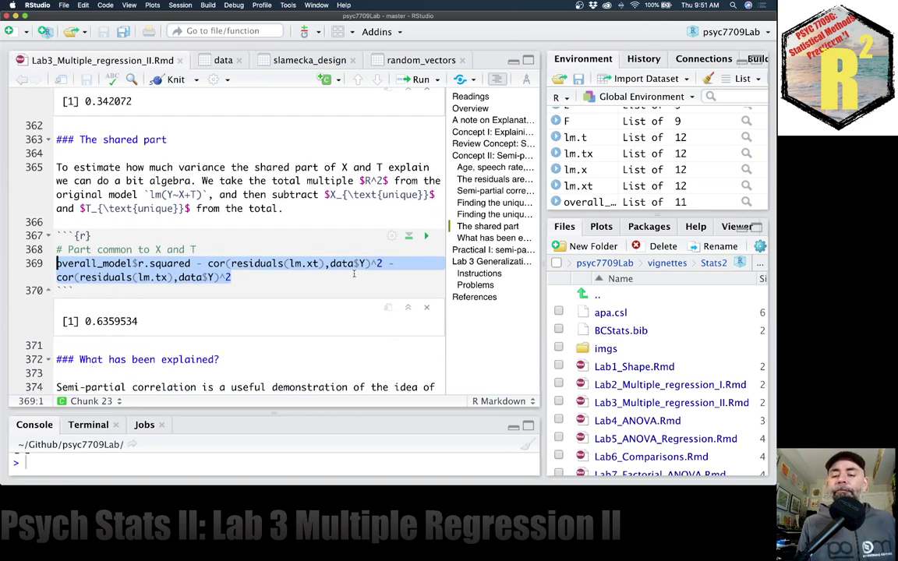
{"action": "left_click", "coordinate": [231, 277]}
{"action": "mouse_move", "coordinate": [5, 306]}
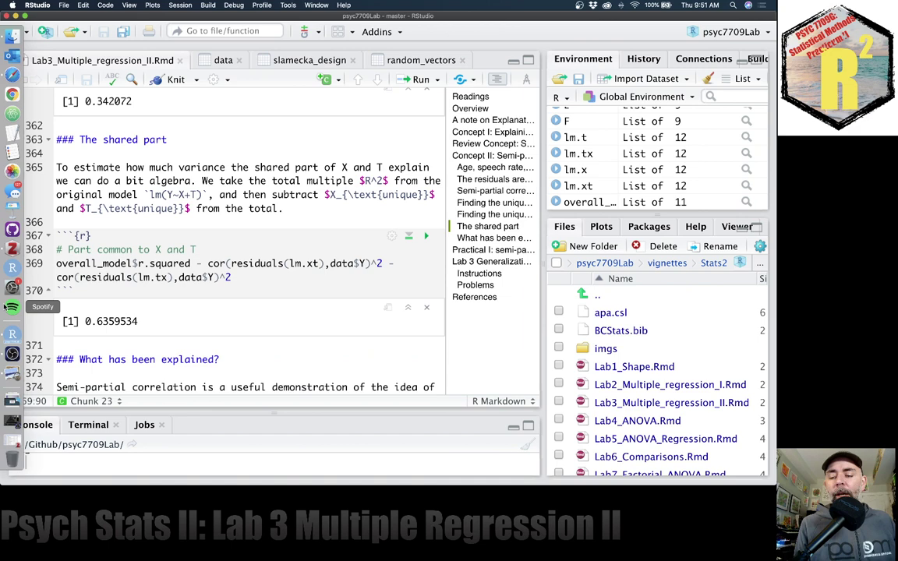
{"action": "left_click", "coordinate": [11, 374]}
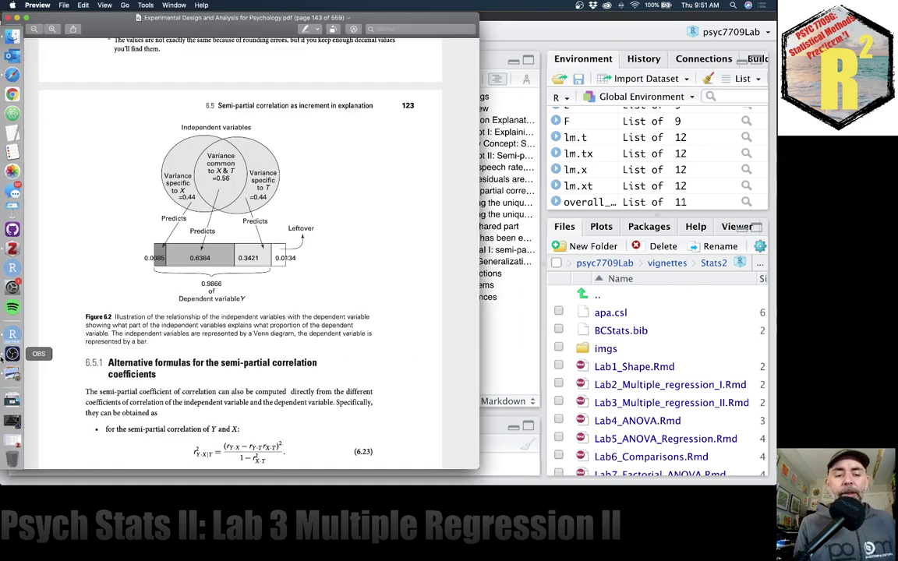